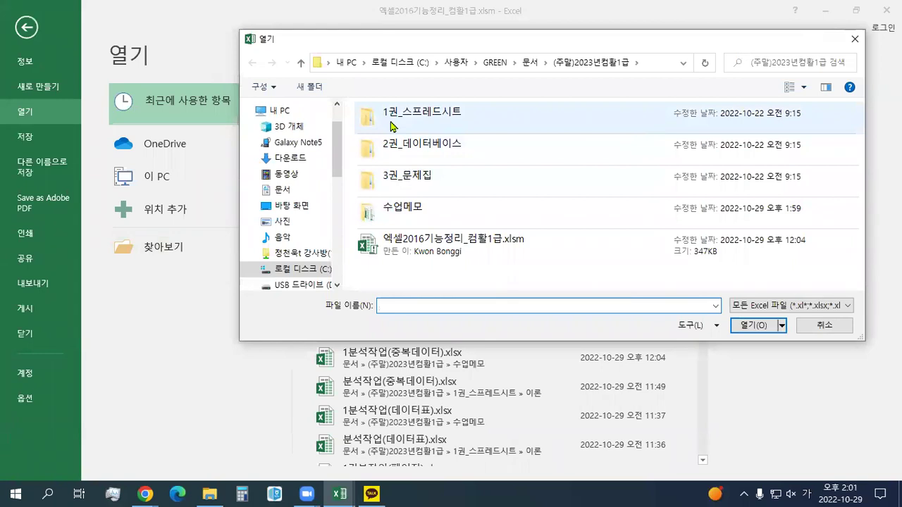
Step: Open 계산작업.xlsm from the 이론 folder inside 1권_스프레드시트 and enable its macro content
{"action": "double_click", "coordinate": [390, 177]}
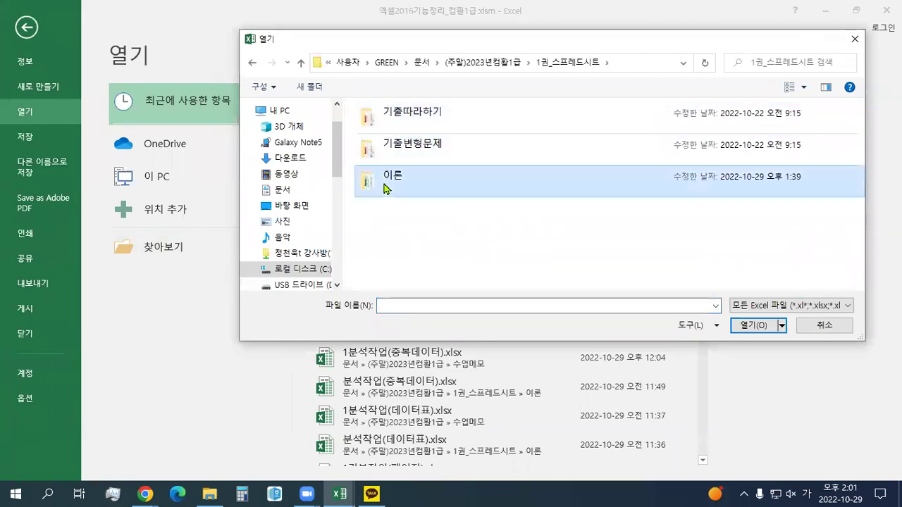
{"action": "left_click", "coordinate": [447, 117]}
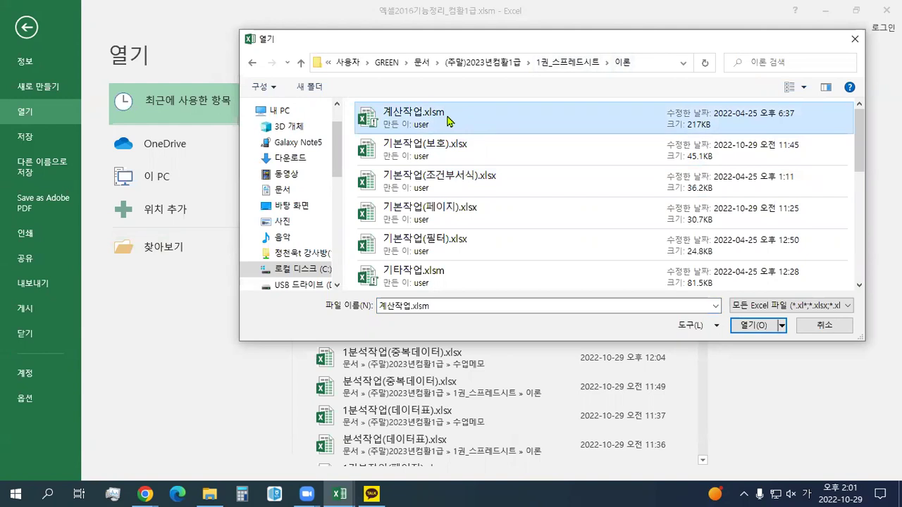
{"action": "left_click", "coordinate": [754, 325]}
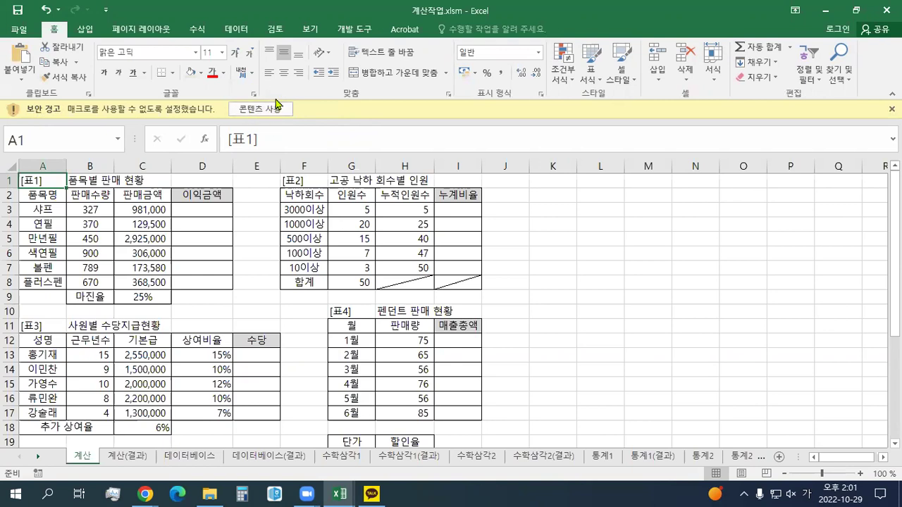
{"action": "left_click", "coordinate": [278, 109]}
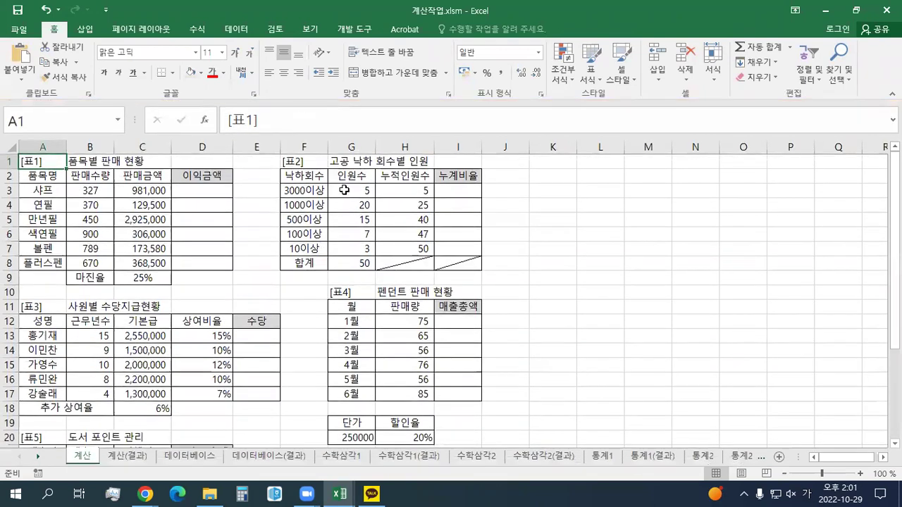
Step: Float the 계산작업 window over the notes workbook and inspect the condition cells G9 and G10 on the 데이터베이스 sheet
{"action": "left_click", "coordinate": [855, 10]}
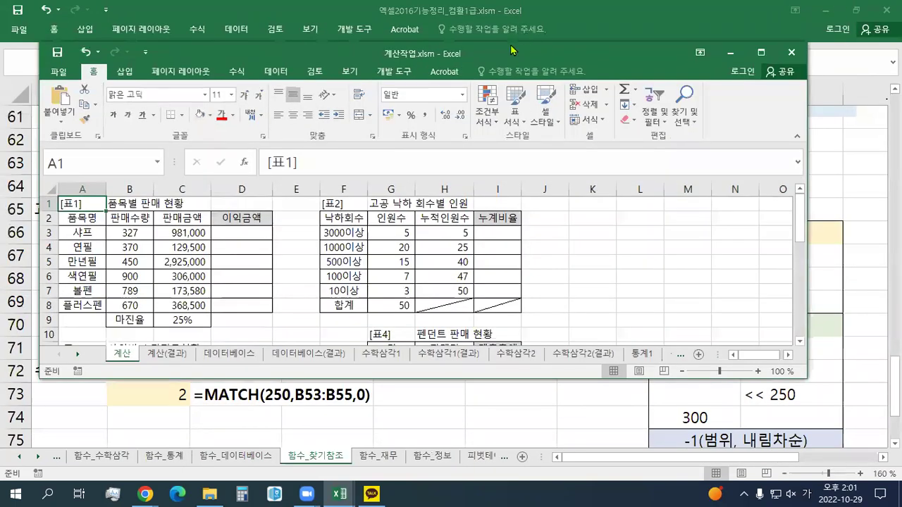
{"action": "left_click_drag", "start_coordinate": [518, 52], "coordinate": [491, 18]}
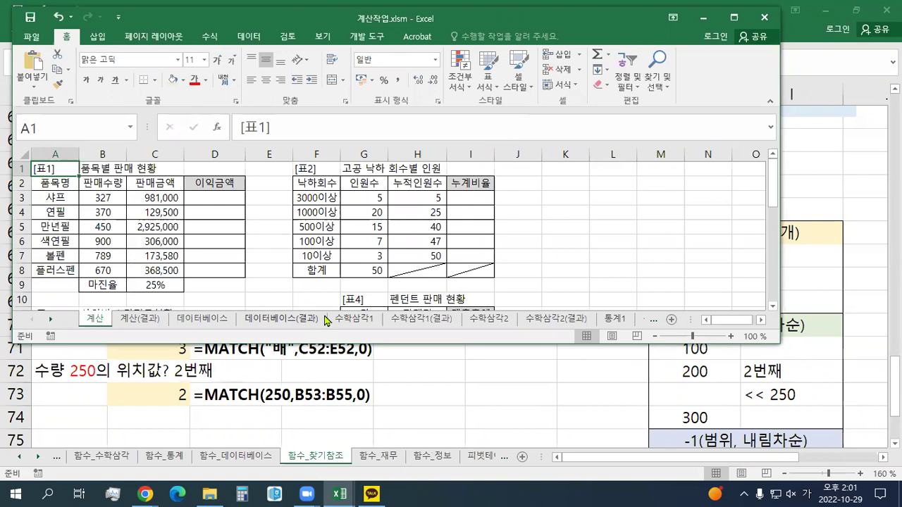
{"action": "left_click", "coordinate": [204, 321]}
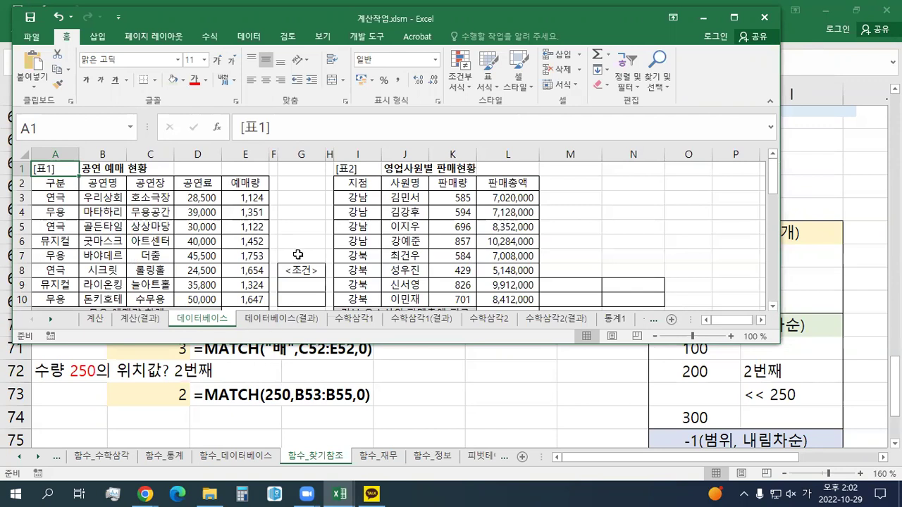
{"action": "left_click", "coordinate": [302, 284]}
{"action": "left_click", "coordinate": [307, 300]}
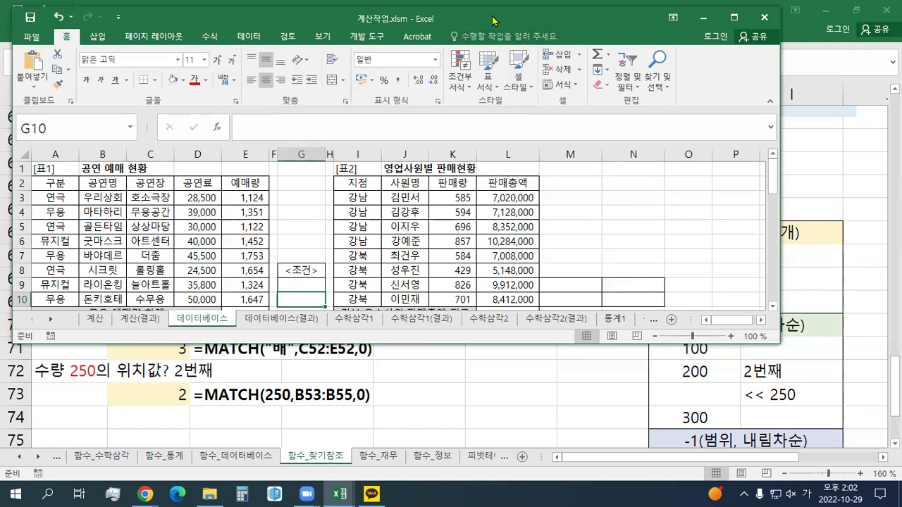
{"action": "left_click_drag", "start_coordinate": [491, 15], "coordinate": [484, 66]}
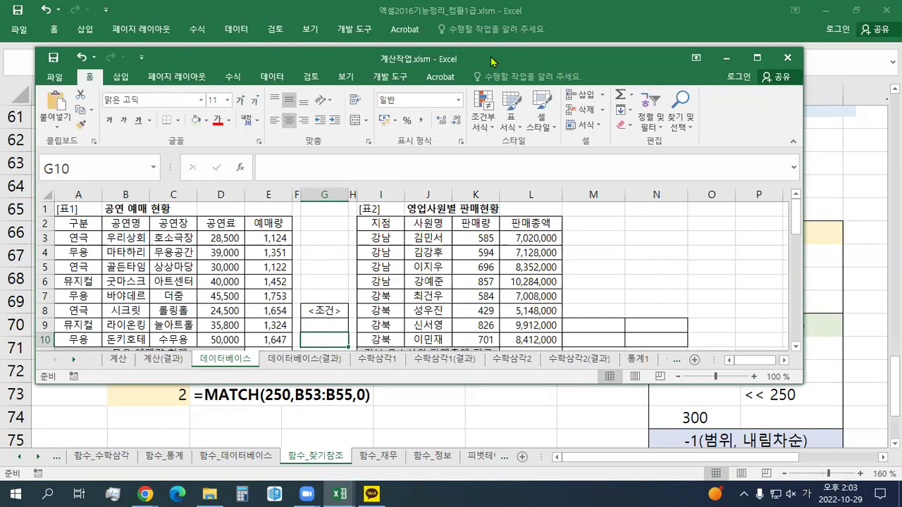
{"action": "double_click", "coordinate": [491, 62]}
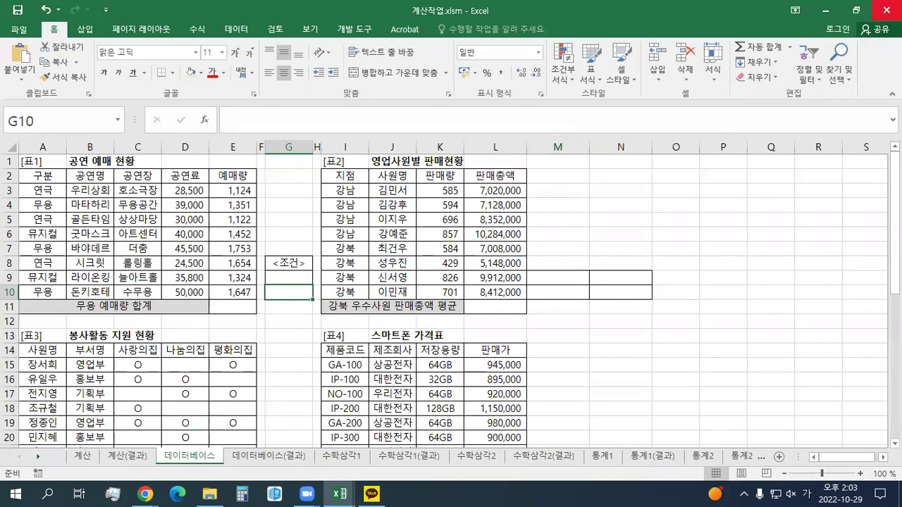
{"action": "left_click", "coordinate": [854, 11]}
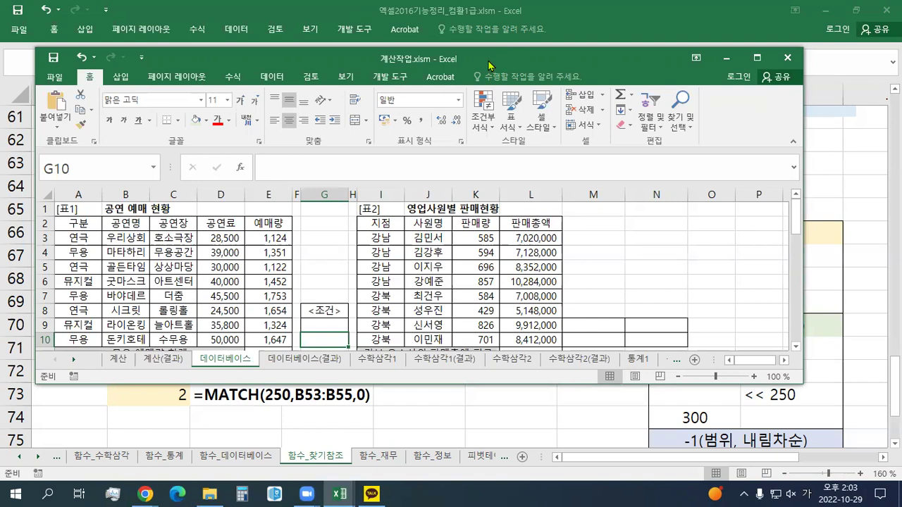
{"action": "left_click_drag", "start_coordinate": [488, 65], "coordinate": [461, 29]}
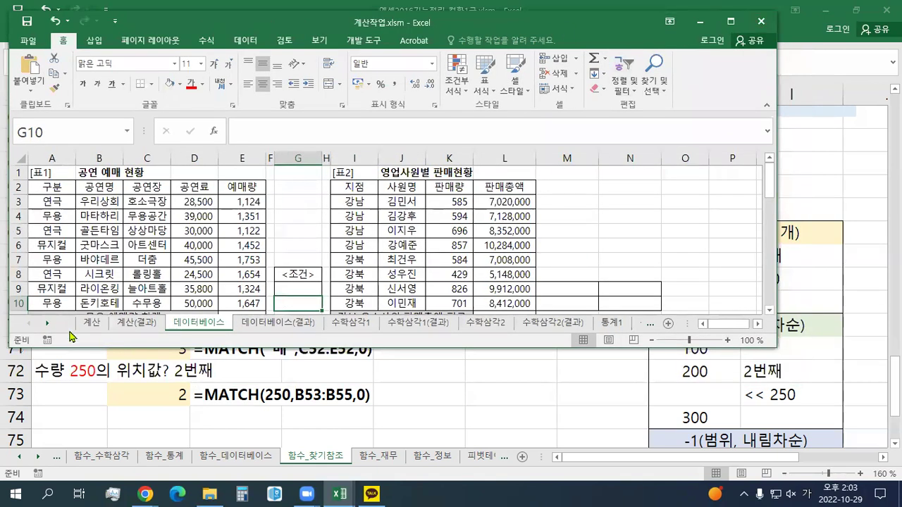
Step: On the 계산 sheet, enter 교재53페이지 in cell D20 above the 포인트 총계 header and colour the text red
{"action": "left_click", "coordinate": [48, 324]}
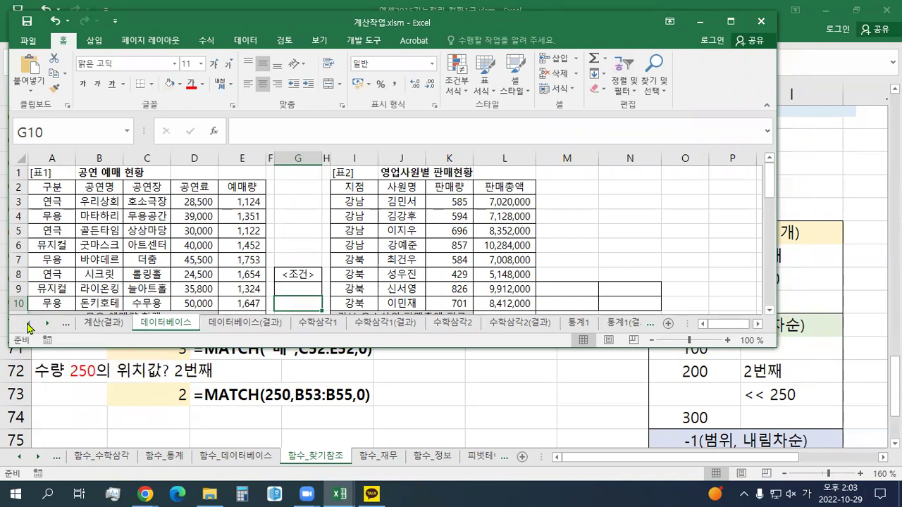
{"action": "left_click", "coordinate": [28, 324]}
{"action": "left_click", "coordinate": [99, 326]}
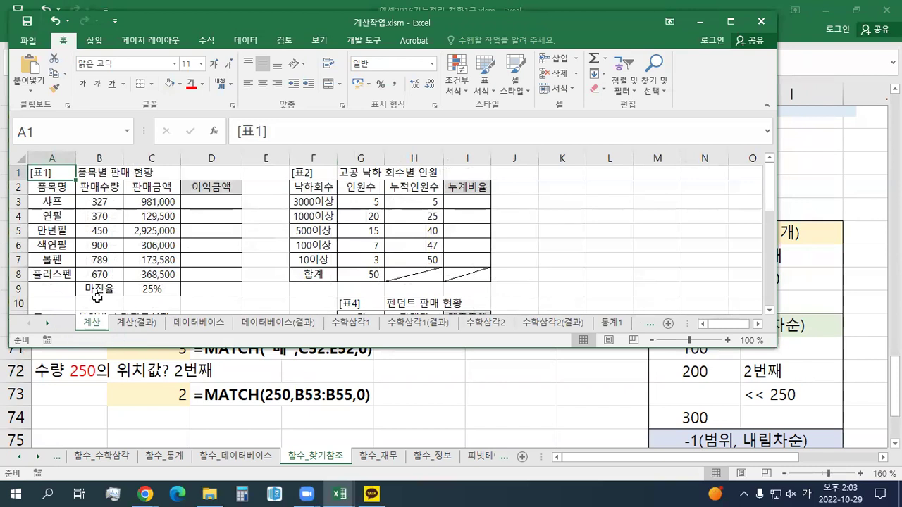
{"action": "scroll", "coordinate": [194, 297], "scroll_direction": "down", "scroll_amount": 5}
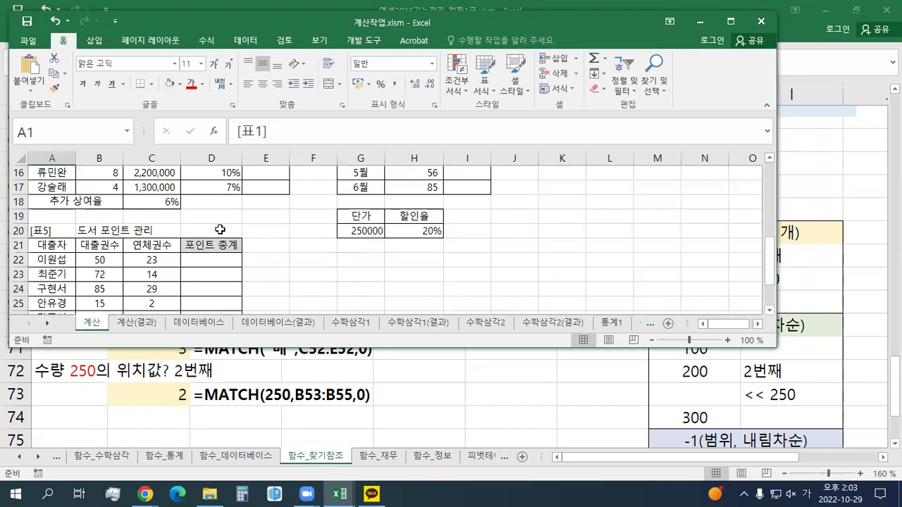
{"action": "left_click", "coordinate": [233, 229]}
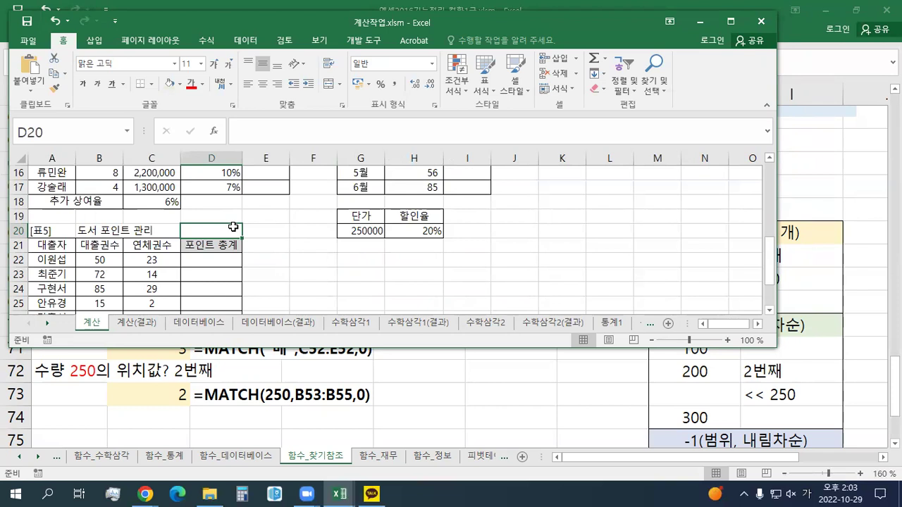
{"action": "type", "text": "교재"}
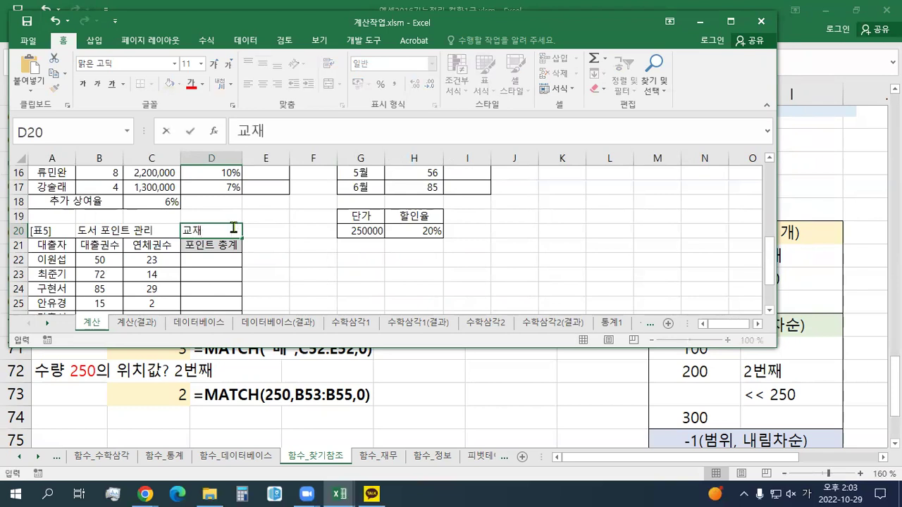
{"action": "type", "text": "53페이지"}
{"action": "key", "text": "Return"}
{"action": "left_click", "coordinate": [233, 229]}
{"action": "left_click", "coordinate": [189, 83]}
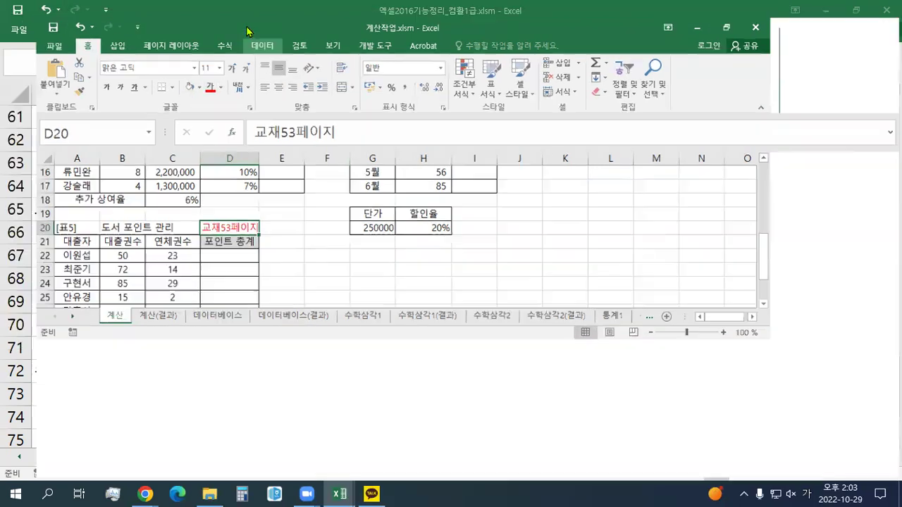
Step: Maximize the workbook window, zoom the sheet to 130% around 표5, and save the file
{"action": "double_click", "coordinate": [247, 28]}
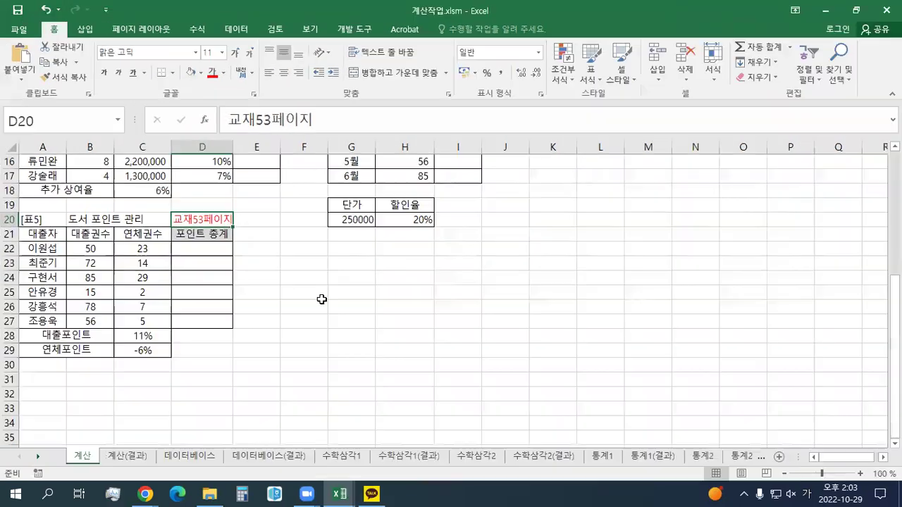
{"action": "scroll", "coordinate": [321, 299], "scroll_direction": "up", "scroll_amount": 3, "text": "ctrl"}
{"action": "scroll", "coordinate": [321, 299], "scroll_direction": "down", "scroll_amount": 2}
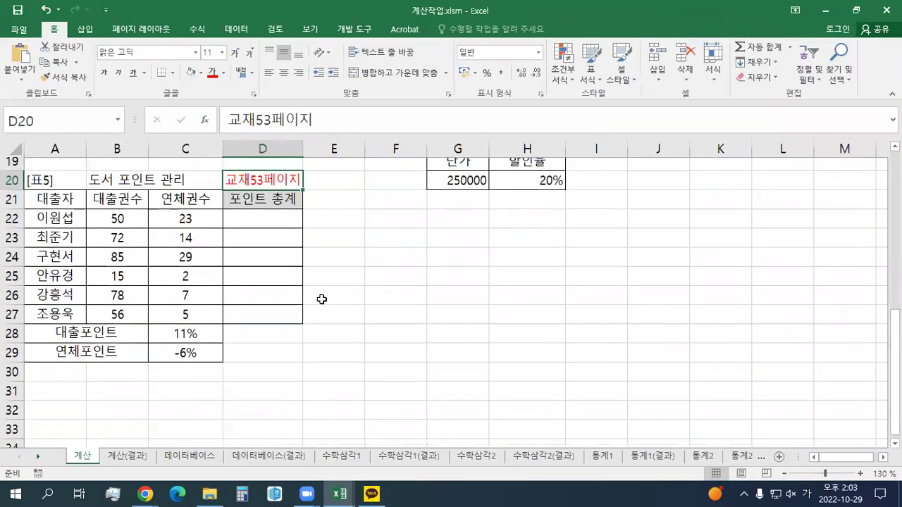
{"action": "left_click", "coordinate": [15, 14]}
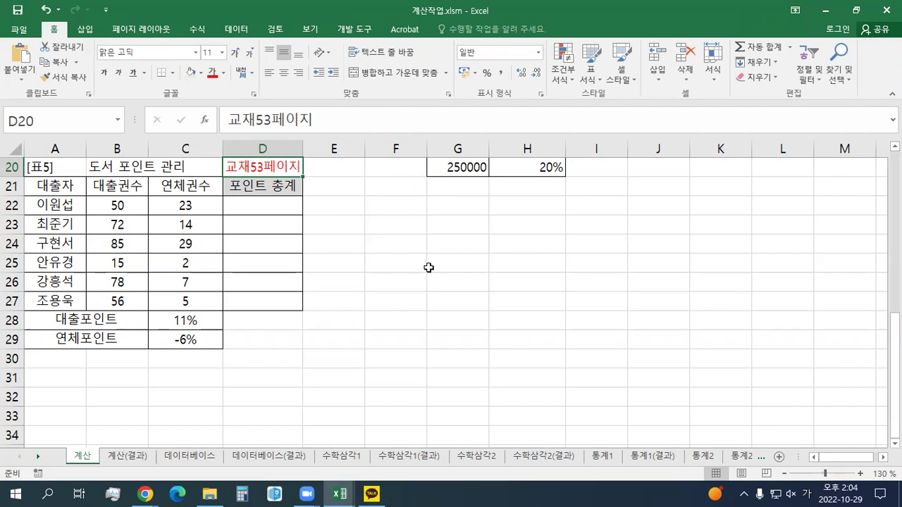
{"action": "left_click", "coordinate": [855, 10]}
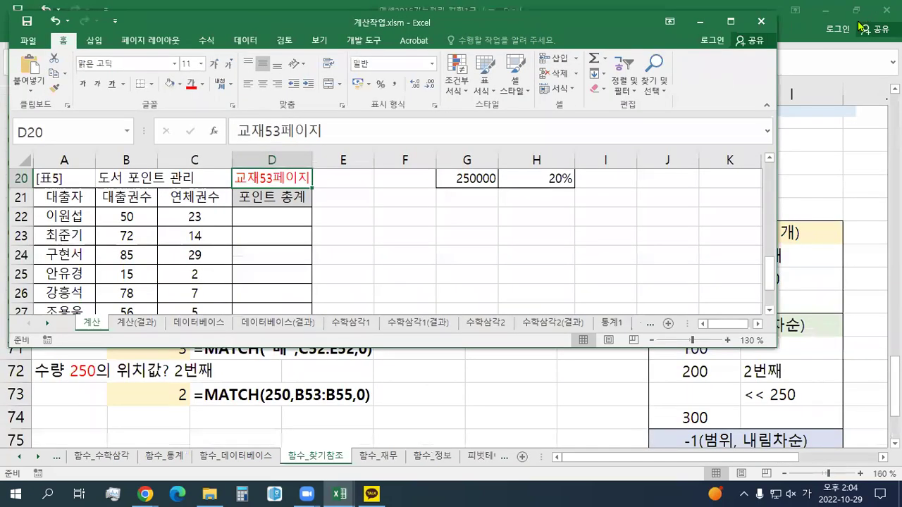
{"action": "double_click", "coordinate": [578, 26]}
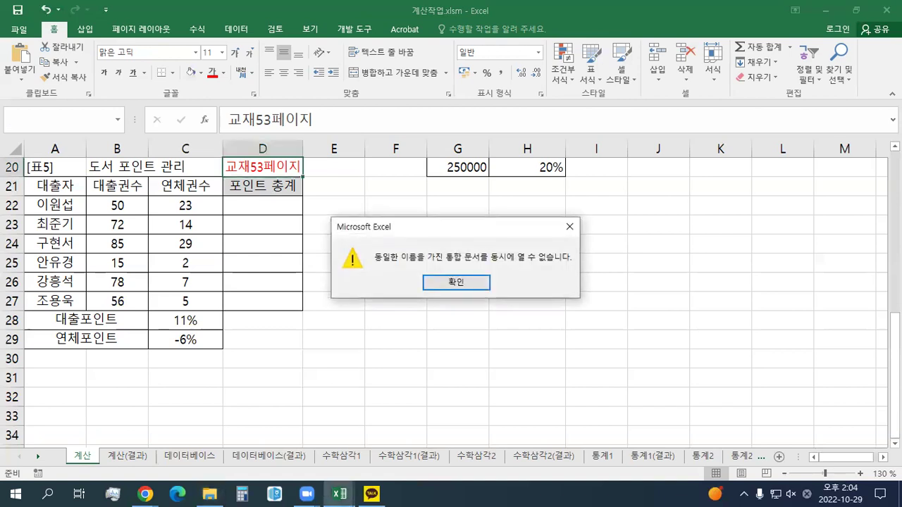
{"action": "left_click", "coordinate": [455, 279]}
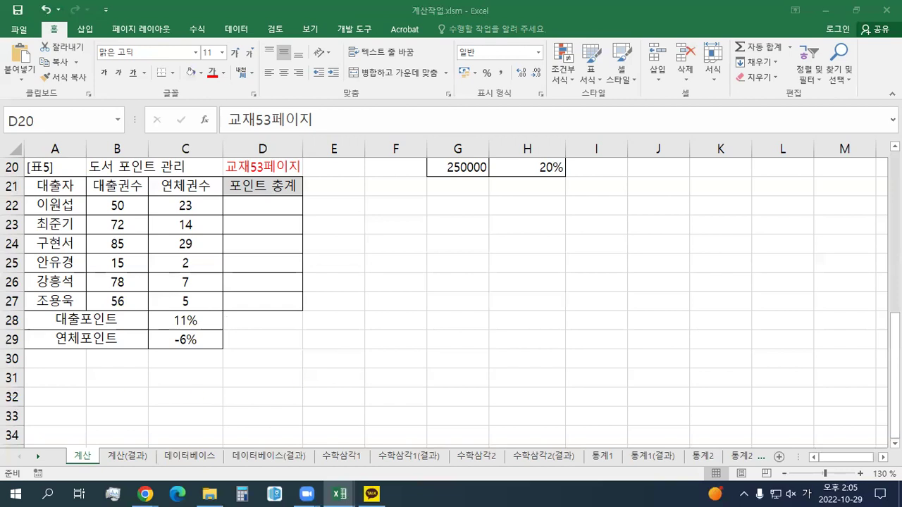
Step: Paste the copied notes on autofill and cell reference types as a picture beside 표5
{"action": "key", "text": "ctrl+v"}
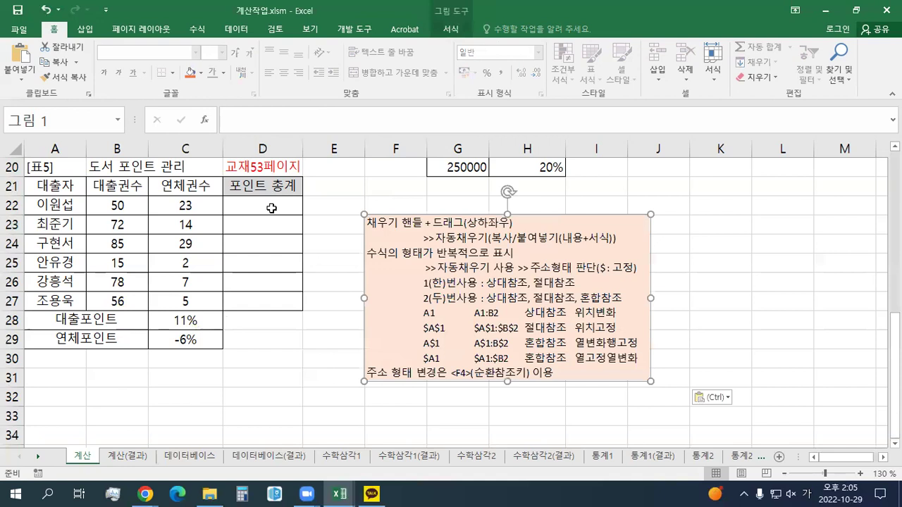
{"action": "left_click", "coordinate": [271, 208]}
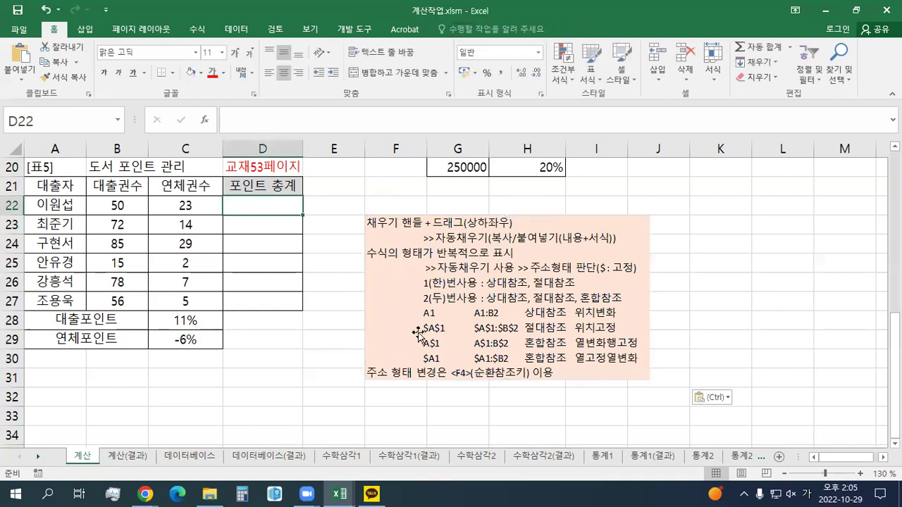
Step: Walk through the empty 포인트 총계 cells D22:D27 one by one and as a selected range
{"action": "key", "text": "Down"}
{"action": "key", "text": "Down"}
{"action": "key", "text": "Down"}
{"action": "key", "text": "Down"}
{"action": "key", "text": "Down"}
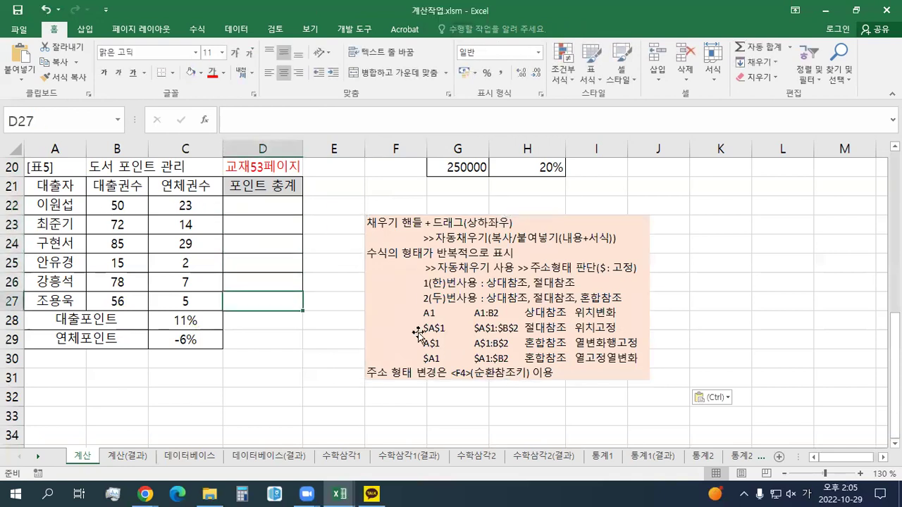
{"action": "key", "text": "shift+Up"}
{"action": "key", "text": "shift+Up"}
{"action": "key", "text": "shift+Up"}
{"action": "key", "text": "shift+Up"}
{"action": "key", "text": "shift+Up"}
{"action": "key", "text": "shift+Up"}
{"action": "key", "text": "shift+Down"}
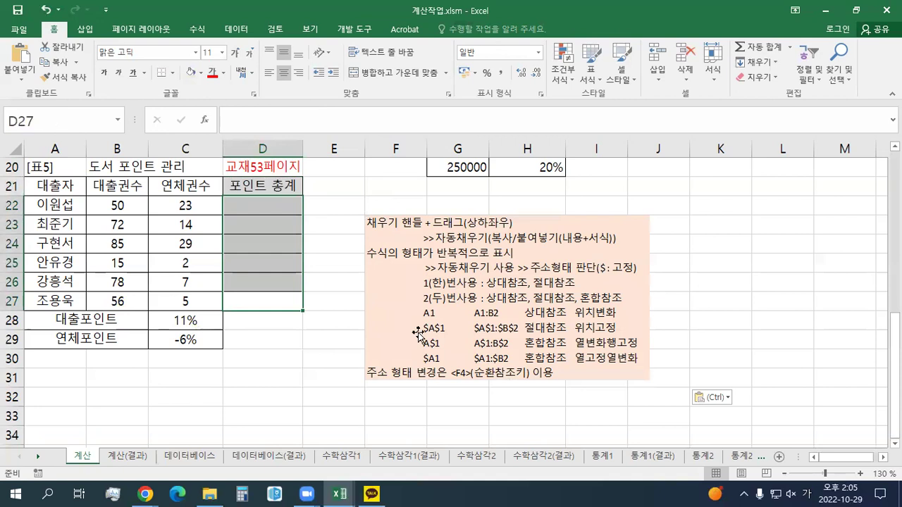
{"action": "left_click", "coordinate": [262, 205]}
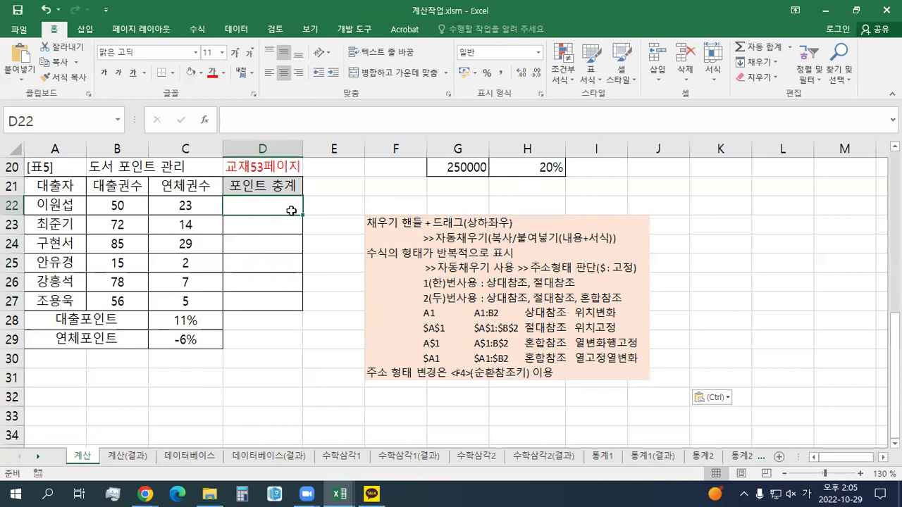
{"action": "key", "text": "Down"}
{"action": "key", "text": "Down"}
{"action": "key", "text": "Down"}
{"action": "key", "text": "Down"}
{"action": "key", "text": "Down"}
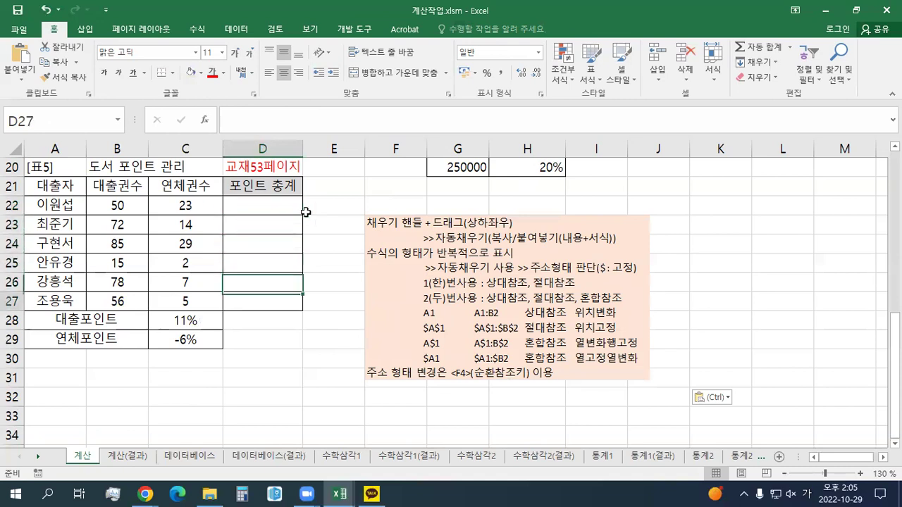
Step: Enlarge the pasted notes picture so that it spans from column F to column K, rows 20 to 31
{"action": "left_click", "coordinate": [507, 273]}
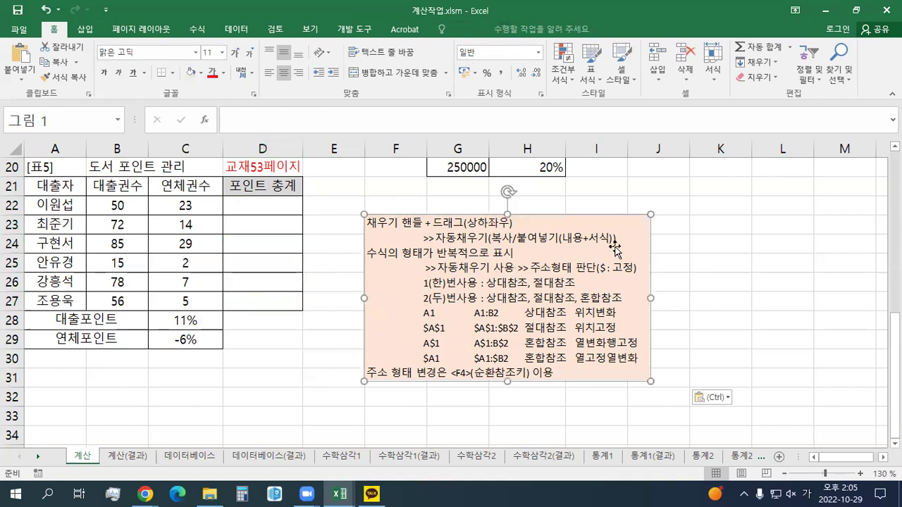
{"action": "left_click_drag", "start_coordinate": [649, 216], "coordinate": [726, 170]}
{"action": "left_click_drag", "start_coordinate": [523, 252], "coordinate": [522, 254]}
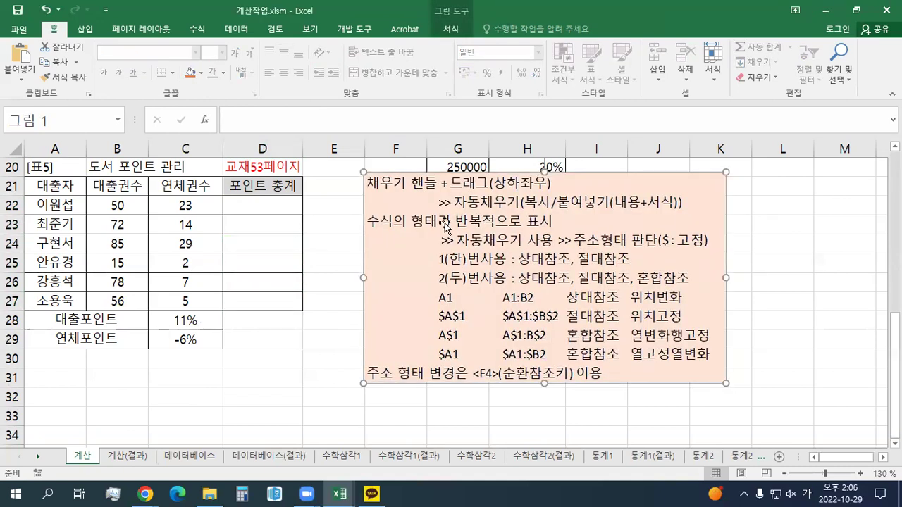
Step: Autofill the empty cell D22 down through D27 to demonstrate the fill range
{"action": "left_click", "coordinate": [257, 208]}
{"action": "left_click_drag", "start_coordinate": [303, 216], "coordinate": [304, 310]}
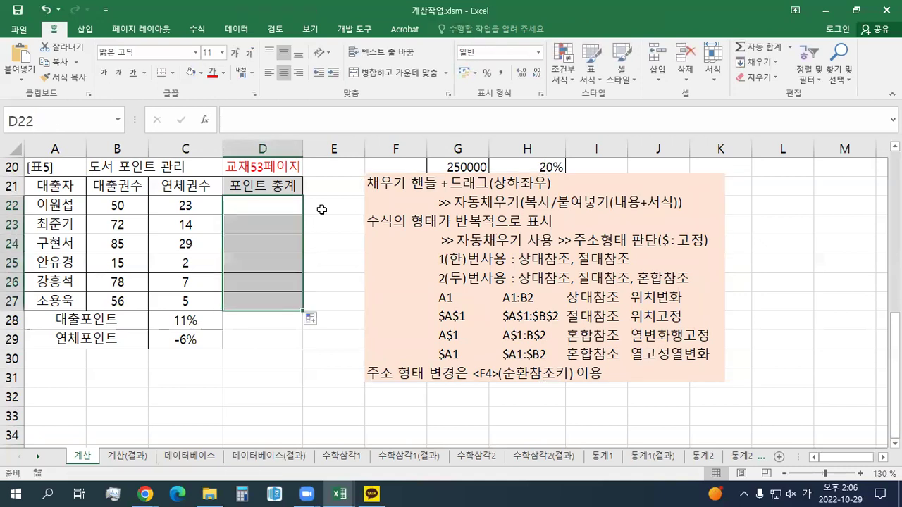
{"action": "left_click", "coordinate": [657, 255]}
{"action": "left_click", "coordinate": [271, 211]}
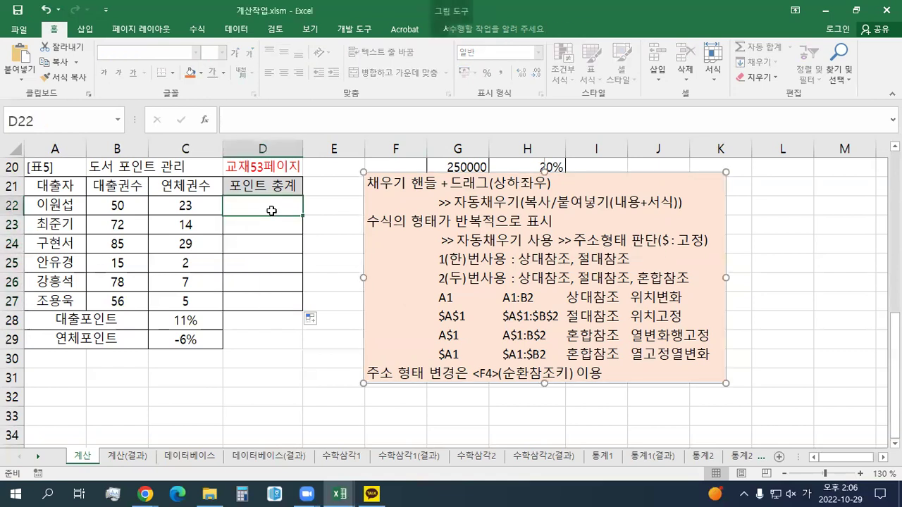
{"action": "type", "text": "="}
{"action": "left_click", "coordinate": [123, 205]}
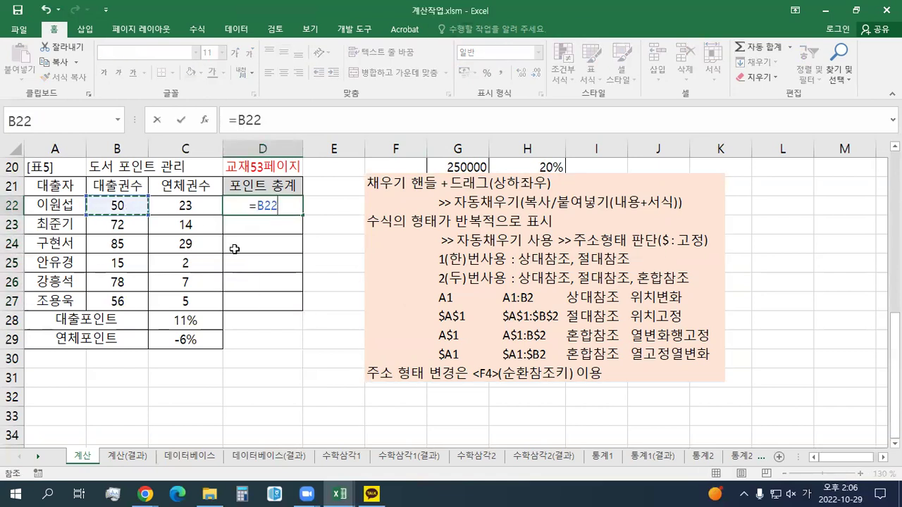
{"action": "key", "text": "Escape"}
Step: Move the notes picture to columns G–L and paste the formula texts from =B22*C28+C22*C29 to =B27*C28+C27*C29 into E22:E27
{"action": "left_click_drag", "start_coordinate": [421, 235], "coordinate": [506, 235]}
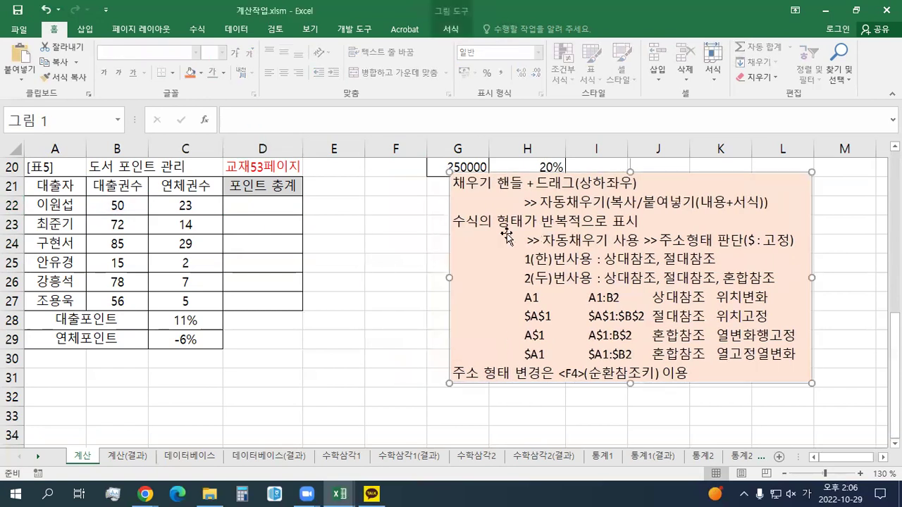
{"action": "key", "text": "ctrl+2"}
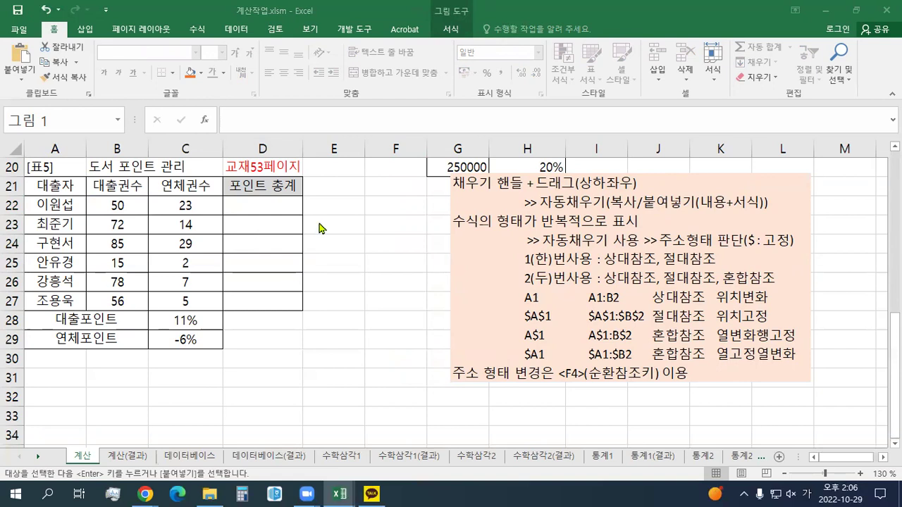
{"action": "left_click", "coordinate": [337, 206]}
{"action": "key", "text": "ctrl+v"}
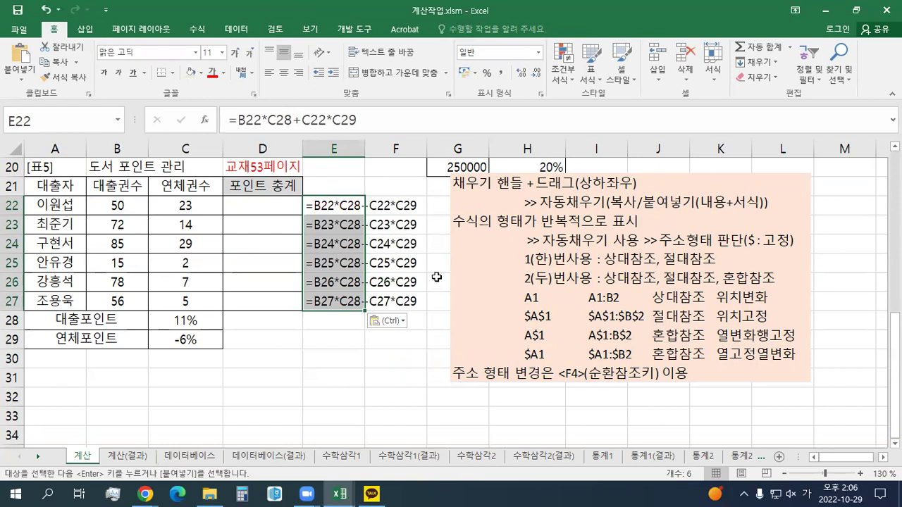
Step: Begin the 포인트 총계 formula in D22 as =B22*$C$28, with an absolute reference to the 대출포인트 rate
{"action": "left_click", "coordinate": [262, 212]}
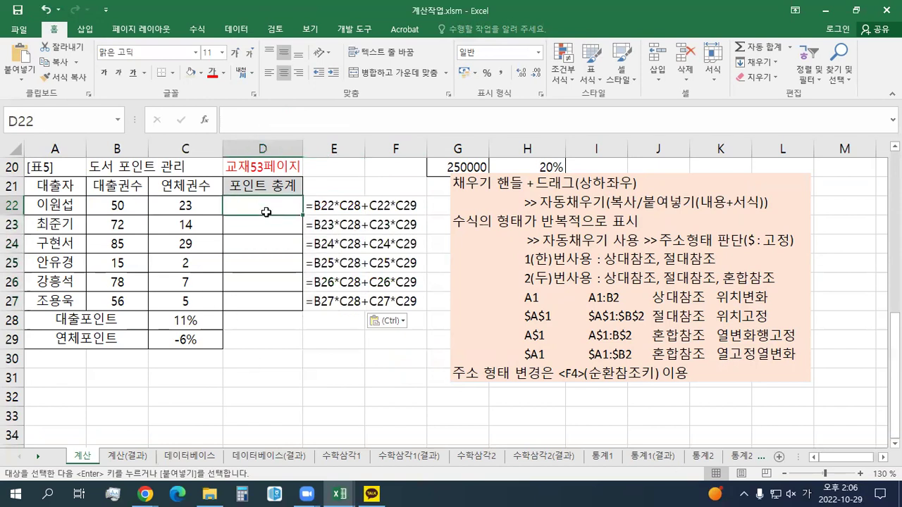
{"action": "type", "text": "="}
{"action": "left_click", "coordinate": [116, 207]}
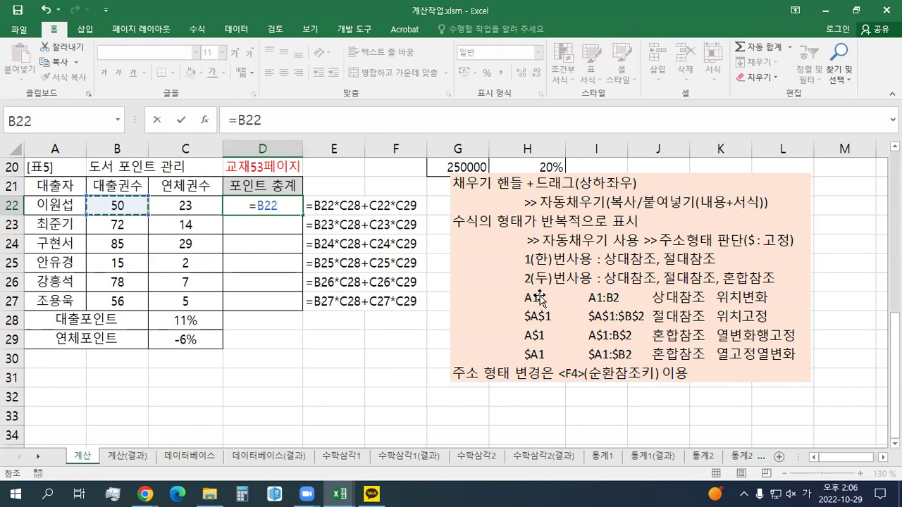
{"action": "type", "text": "*"}
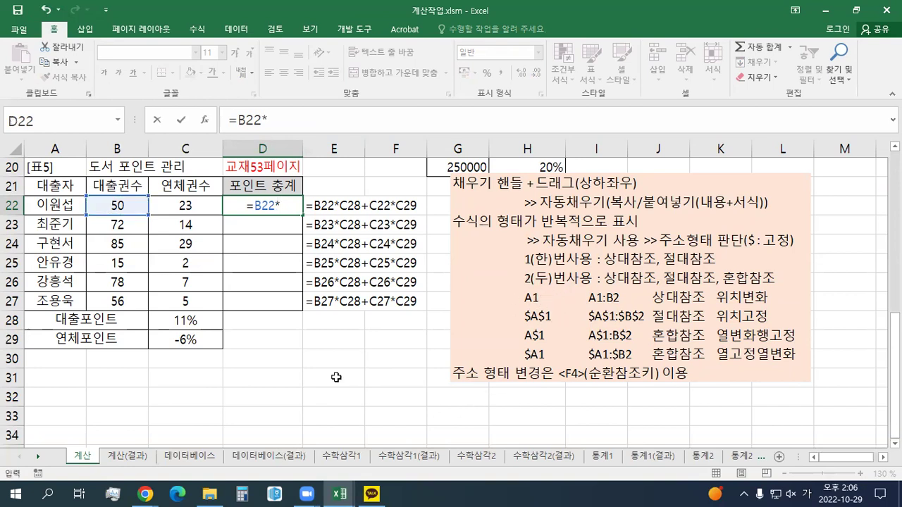
{"action": "left_click", "coordinate": [195, 324]}
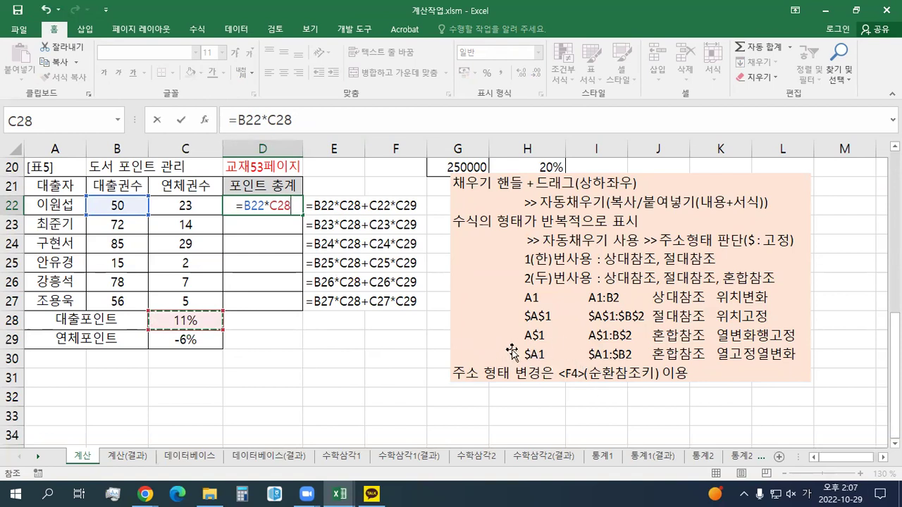
{"action": "key", "text": "F4"}
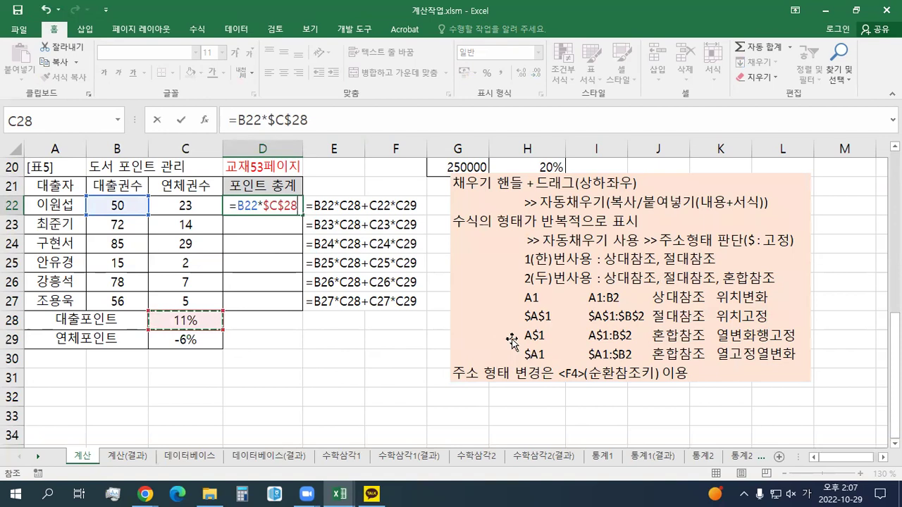
Step: Complete the D22 formula by adding +C22*$C$29 and autofill it down through D27
{"action": "type", "text": "+"}
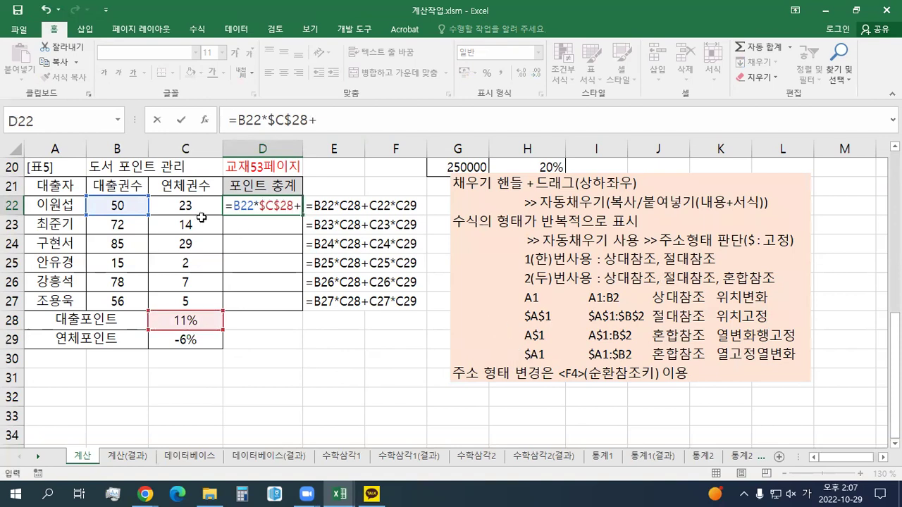
{"action": "left_click", "coordinate": [159, 205]}
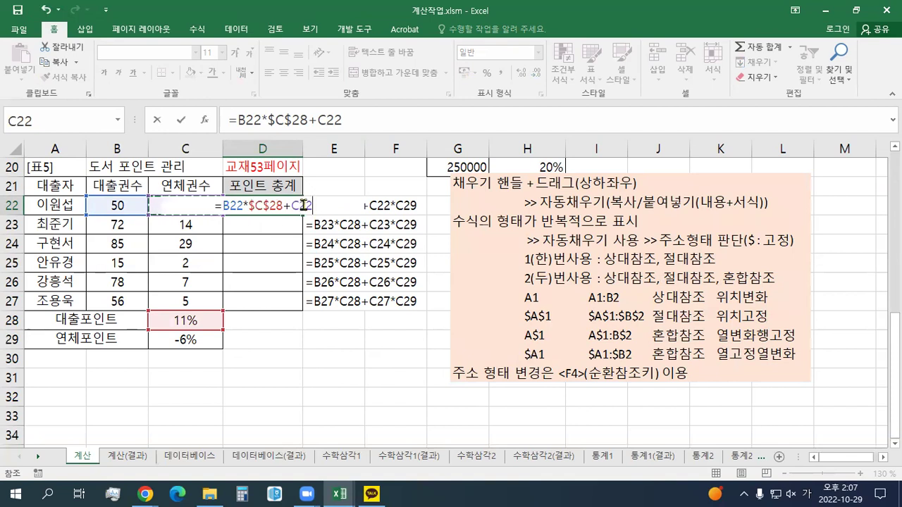
{"action": "type", "text": "*"}
{"action": "left_click", "coordinate": [201, 346]}
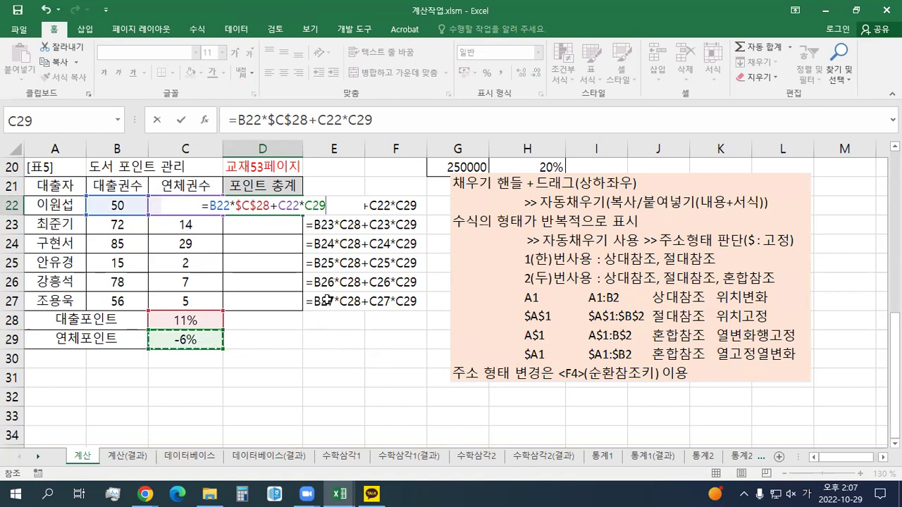
{"action": "key", "text": "F4"}
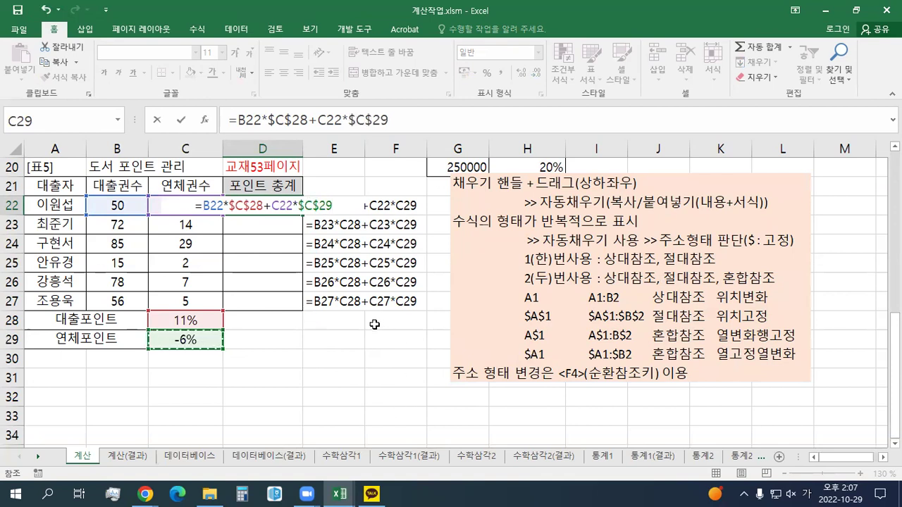
{"action": "key", "text": "Return"}
{"action": "key", "text": "Up"}
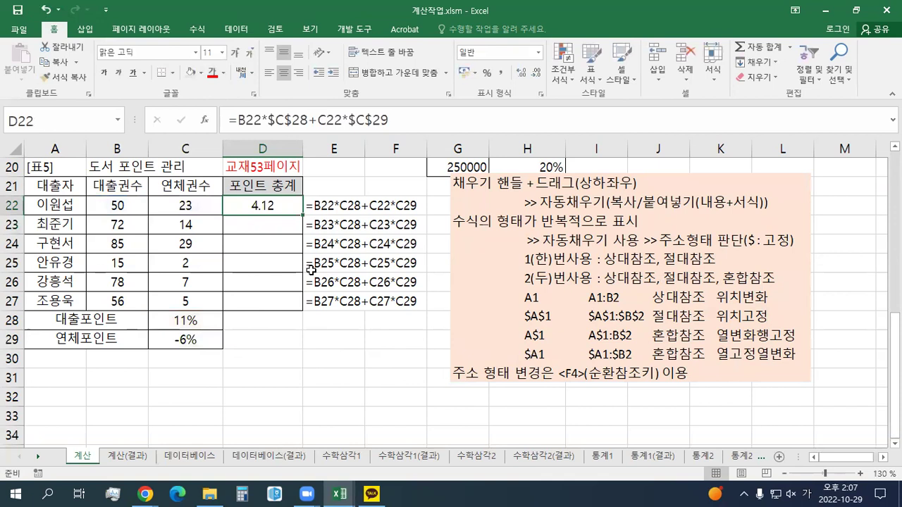
{"action": "left_click_drag", "start_coordinate": [303, 214], "coordinate": [304, 311]}
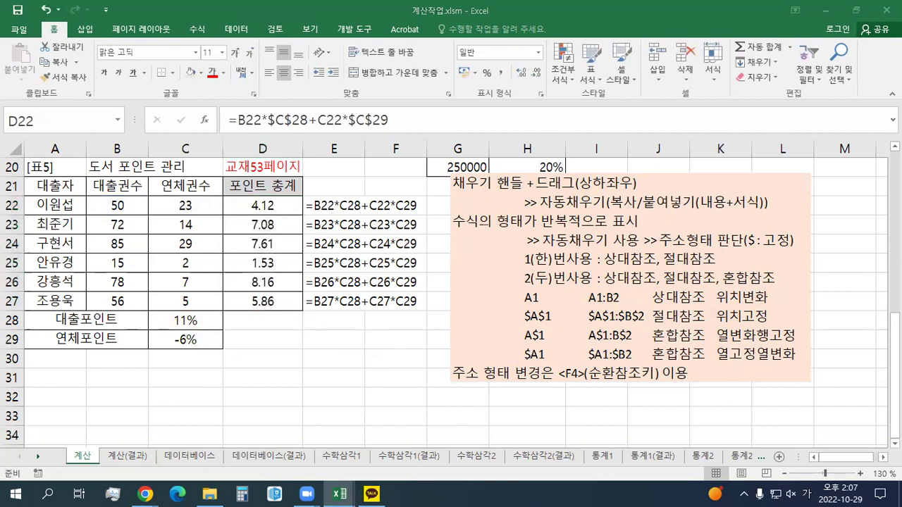
Step: Record '=B22*$C$28+C22*$C$29 as bold text in D28 and shift the notes picture slightly down
{"action": "key", "text": "F2"}
{"action": "key", "text": "Escape"}
{"action": "left_click", "coordinate": [260, 321]}
{"action": "type", "text": "'=B22*$C$28+C22*$C$29"}
{"action": "left_click", "coordinate": [264, 355]}
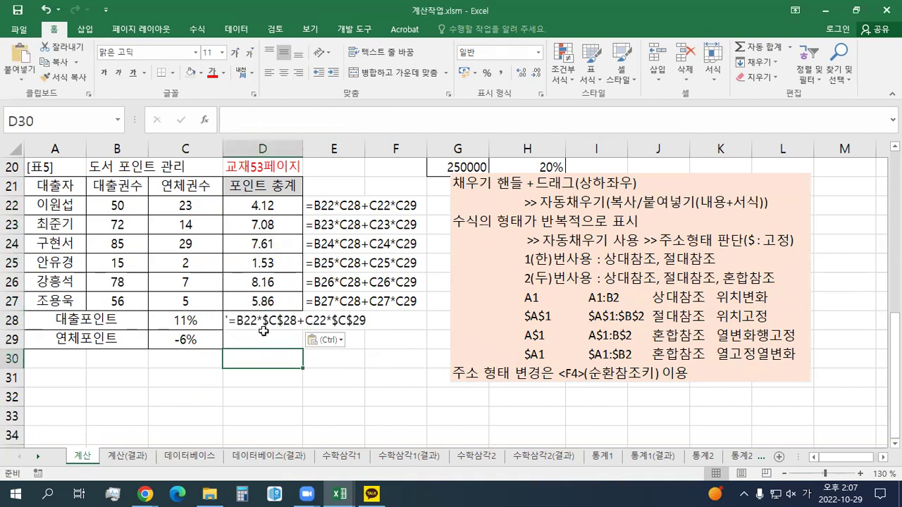
{"action": "left_click", "coordinate": [259, 321]}
{"action": "key", "text": "ctrl+b"}
{"action": "left_click", "coordinate": [255, 345]}
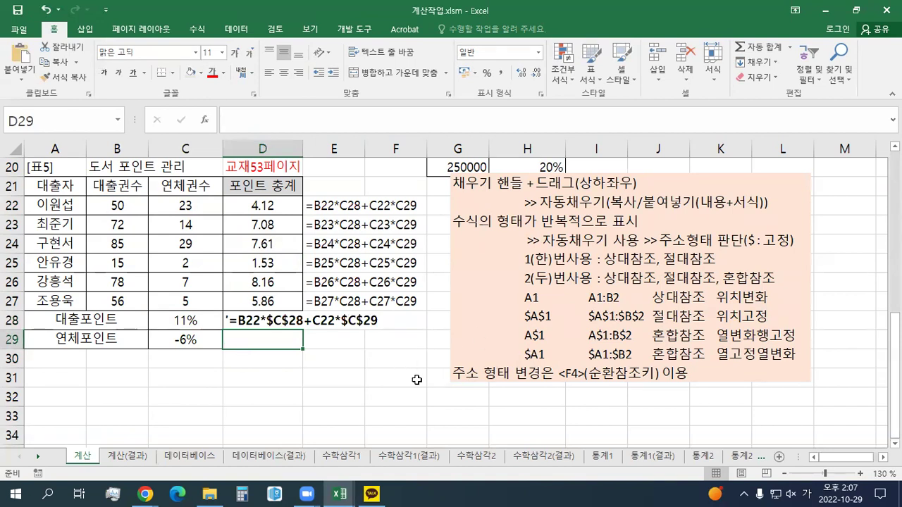
{"action": "left_click_drag", "start_coordinate": [542, 302], "coordinate": [533, 313]}
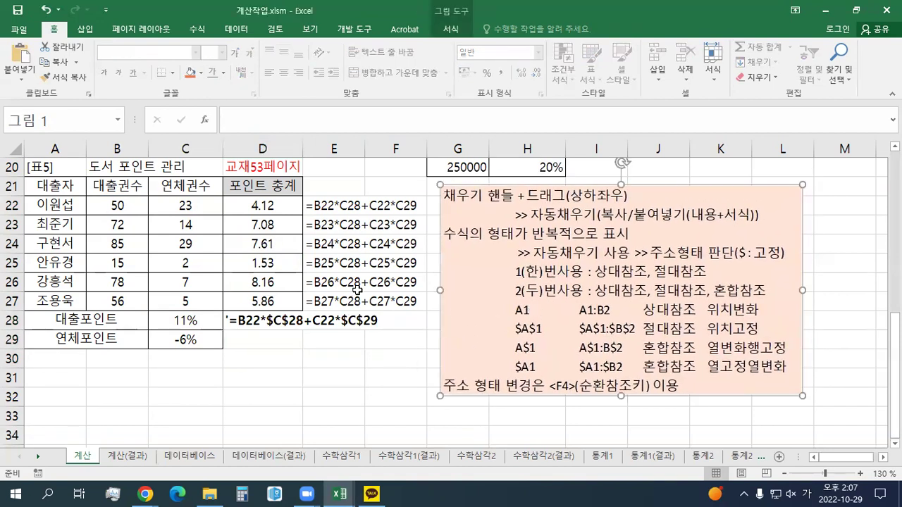
{"action": "left_click", "coordinate": [337, 283]}
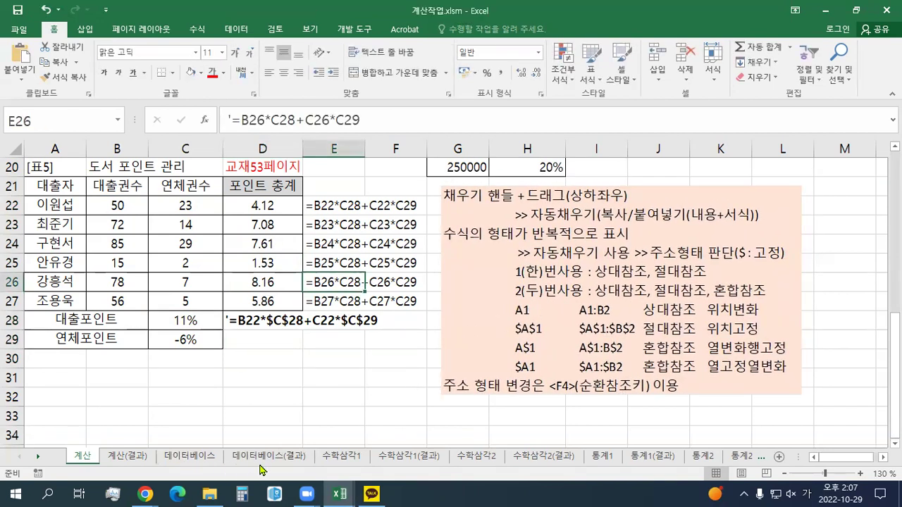
Step: Open the 논리1 worksheet of 계산작업.xlsm in the full-size window
{"action": "left_click", "coordinate": [856, 11]}
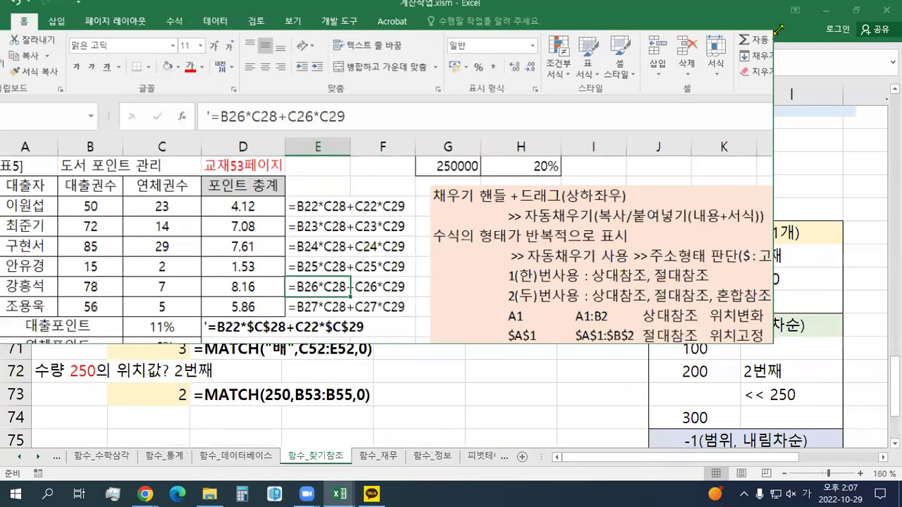
{"action": "left_click_drag", "start_coordinate": [512, 24], "coordinate": [521, 20]}
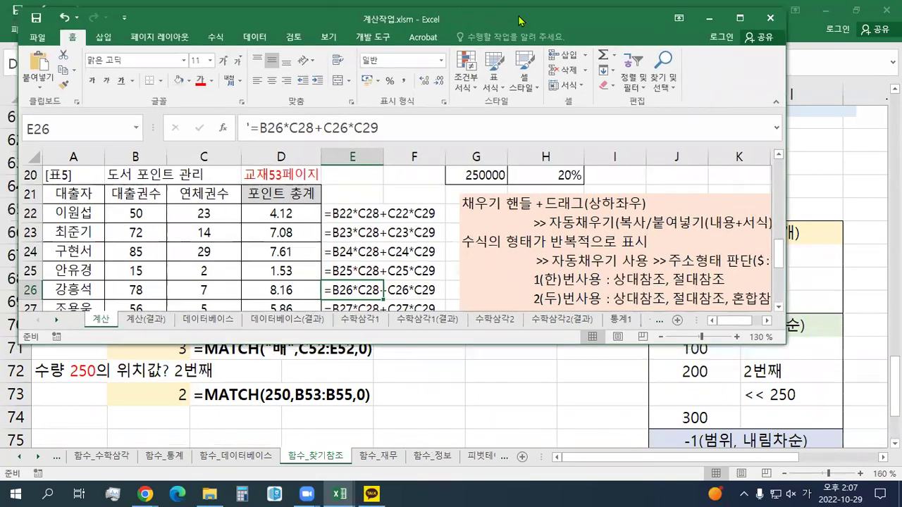
{"action": "left_click", "coordinate": [56, 321]}
{"action": "left_click", "coordinate": [56, 321]}
{"action": "left_click", "coordinate": [56, 321]}
{"action": "left_click", "coordinate": [56, 322]}
{"action": "left_click", "coordinate": [56, 321]}
{"action": "left_click", "coordinate": [56, 321]}
{"action": "left_click", "coordinate": [56, 321]}
{"action": "left_click", "coordinate": [57, 321]}
{"action": "left_click", "coordinate": [56, 321]}
{"action": "left_click", "coordinate": [56, 321]}
{"action": "left_click", "coordinate": [56, 321]}
{"action": "left_click", "coordinate": [57, 321]}
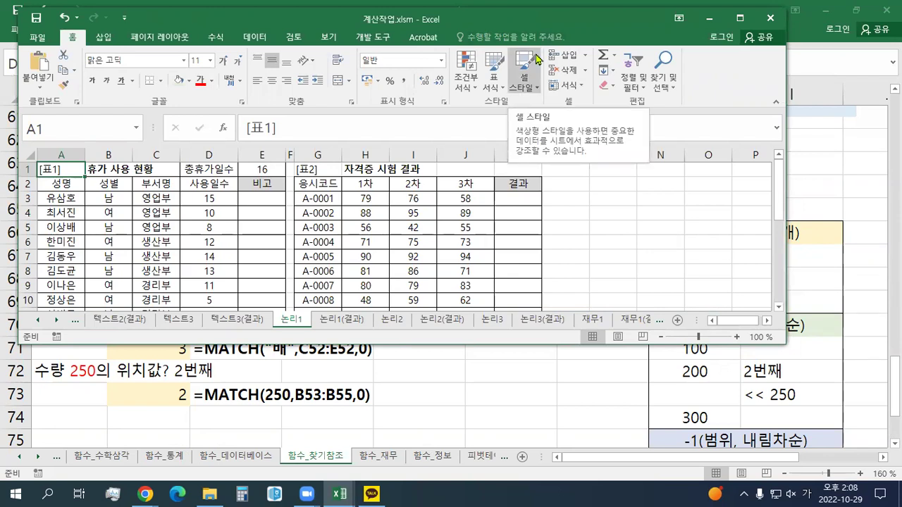
{"action": "left_click", "coordinate": [740, 18]}
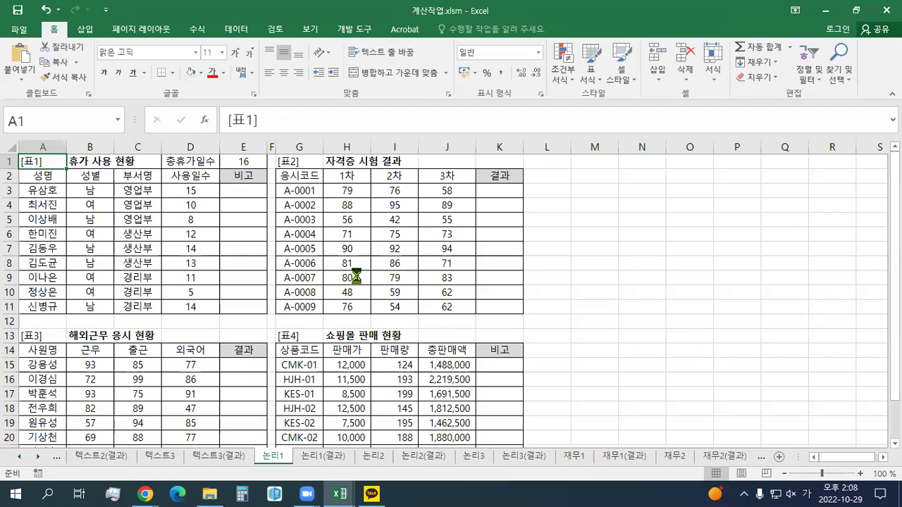
{"action": "scroll", "coordinate": [356, 275], "scroll_direction": "up", "scroll_amount": 1, "text": "ctrl"}
{"action": "scroll", "coordinate": [356, 275], "scroll_direction": "up", "scroll_amount": 1, "text": "ctrl"}
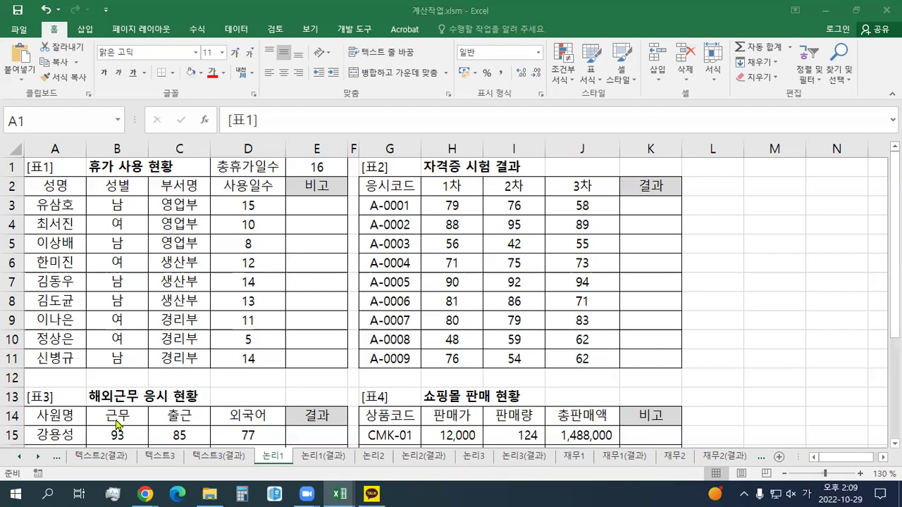
Step: Enter 교재106페이지 in K1 above the 결과 header of 표2 and colour the text red
{"action": "left_click", "coordinate": [646, 171]}
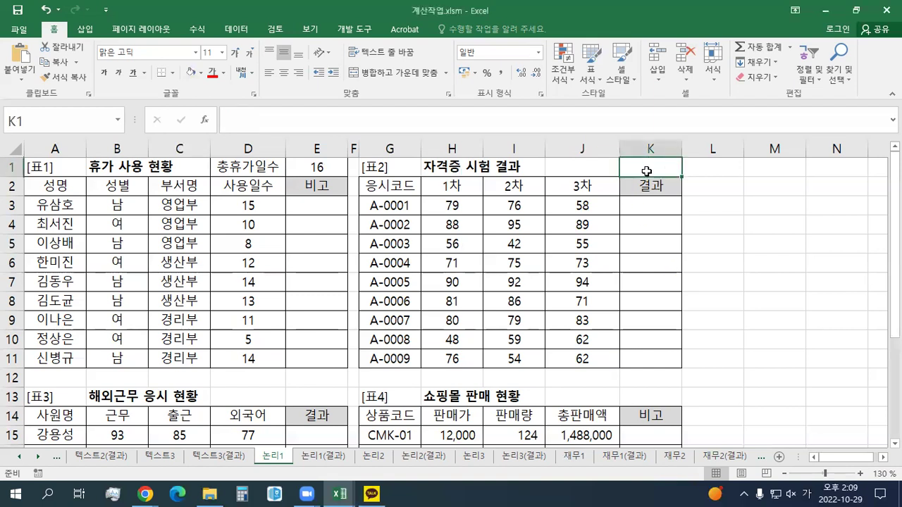
{"action": "type", "text": "교재106페이지"}
{"action": "key", "text": "Return"}
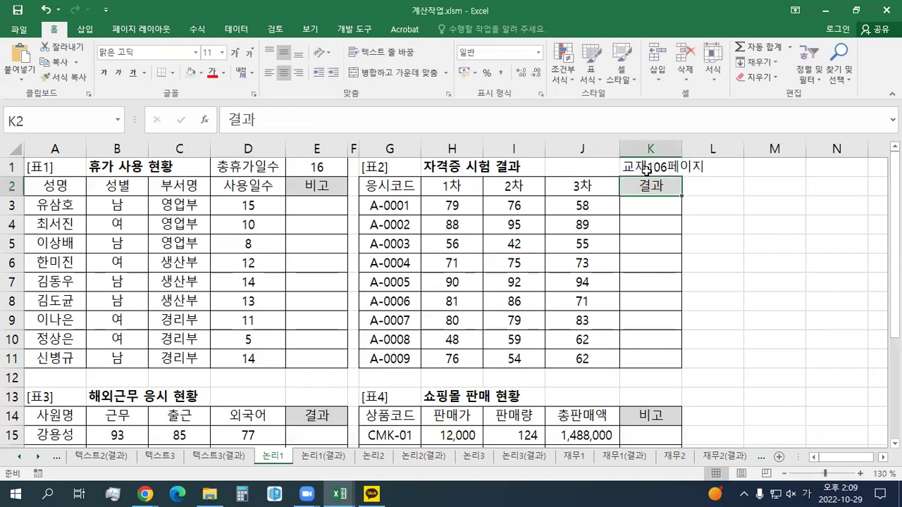
{"action": "right_click", "coordinate": [647, 169]}
{"action": "left_click", "coordinate": [722, 140]}
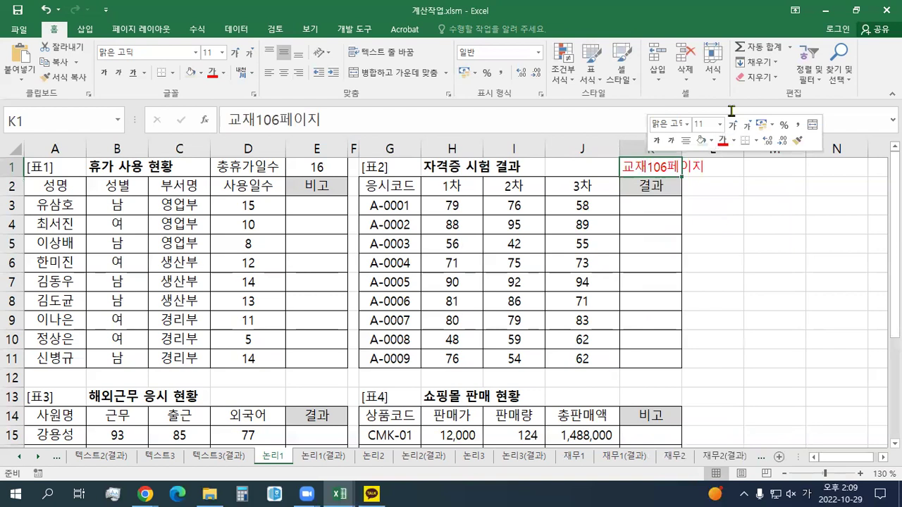
Step: Insert a text box beside 표2, starting in column L, with the heading 표2. 결과
{"action": "double_click", "coordinate": [65, 35]}
{"action": "scroll", "coordinate": [882, 457], "scroll_direction": "right", "scroll_amount": 5}
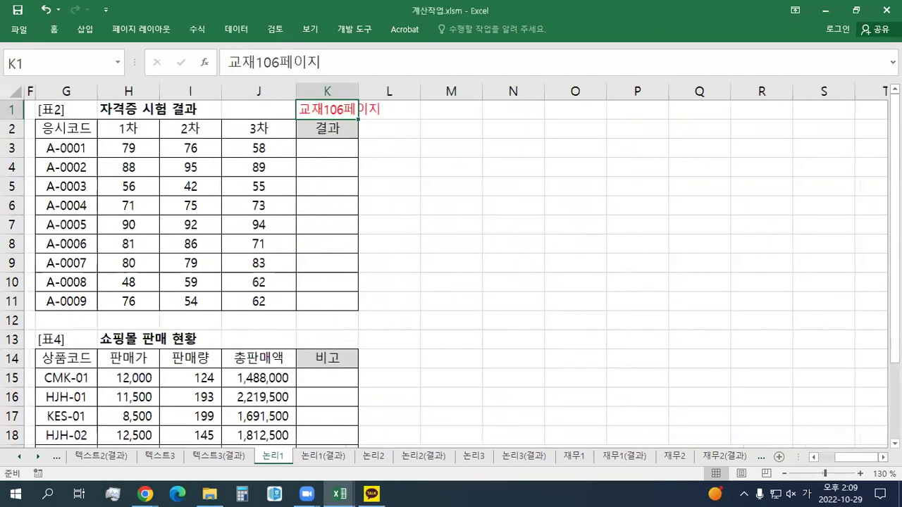
{"action": "key", "text": "ctrl+2"}
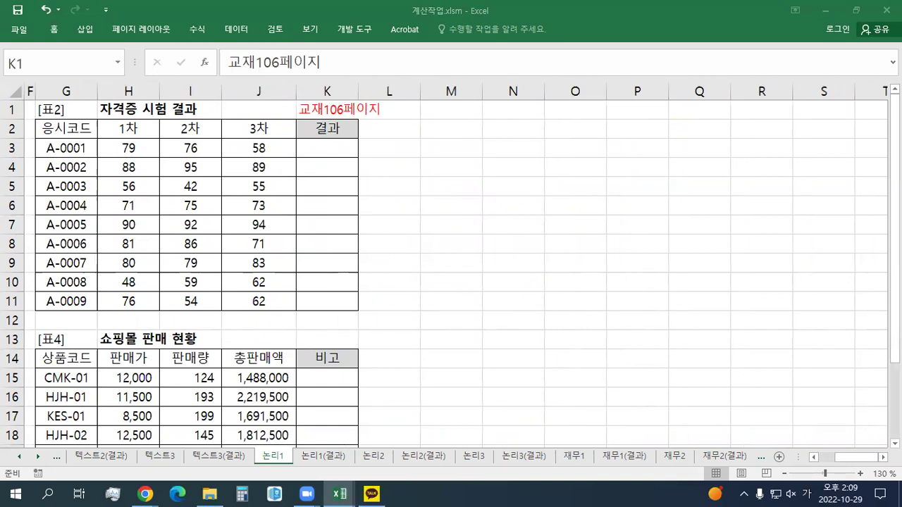
{"action": "left_click", "coordinate": [84, 29]}
{"action": "left_click", "coordinate": [892, 92]}
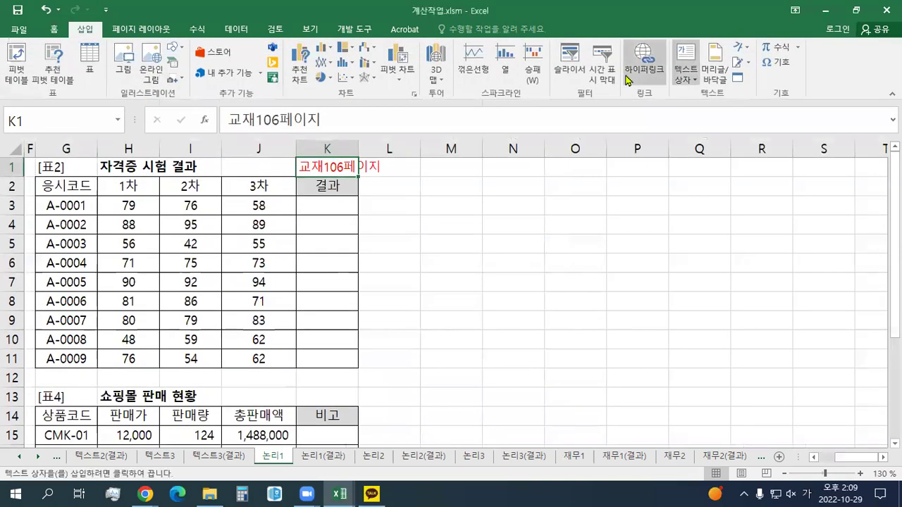
{"action": "double_click", "coordinate": [82, 33]}
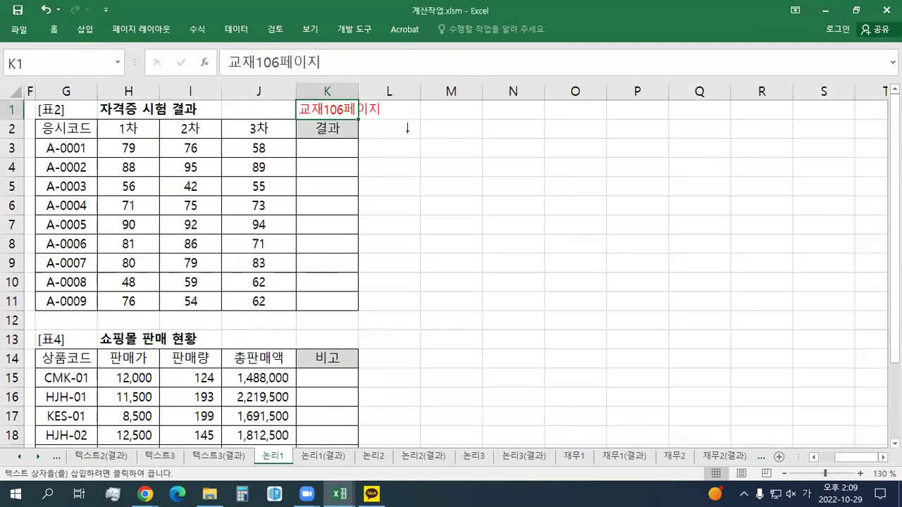
{"action": "left_click", "coordinate": [398, 135]}
{"action": "type", "text": "표2. 결과"}
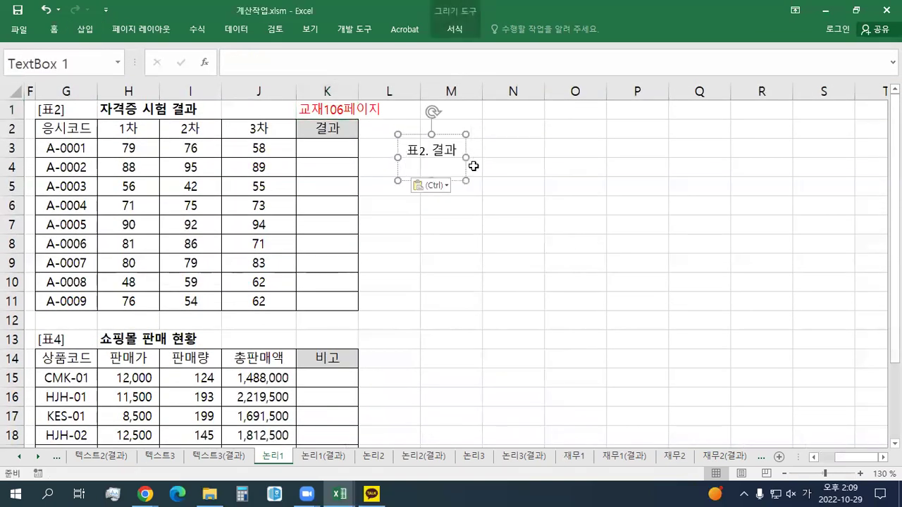
Step: Give the text box an orange outline and add the descriptions and syntax of IF(논리_조건,값_TRUE,값_FALSE) and OR(조건1,조건2,조건3,...)
{"action": "left_click", "coordinate": [454, 30]}
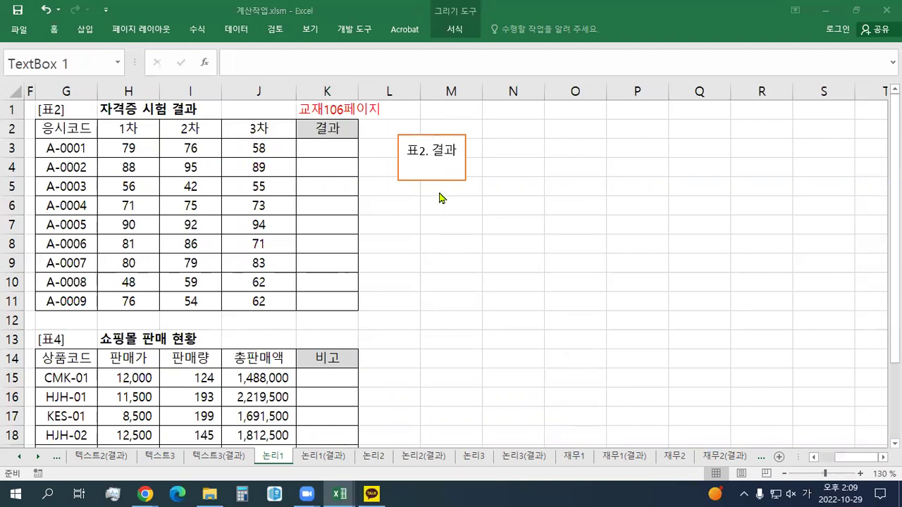
{"action": "left_click", "coordinate": [425, 171]}
{"action": "type", "text": "조건의 결과(TRUE/FALSE)에 해당하는 값 표시 IF(논리_조건,값_TRUE,값_FALSE) 2개 이상의 조건을 적어도 하나 만족하면 TRUE 표시 [논리] OR(조건1,조건2,조건3,...)"}
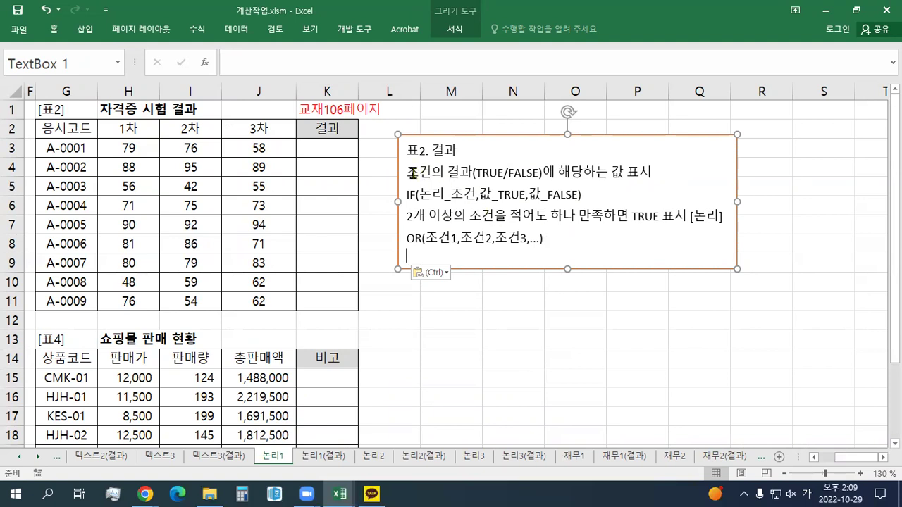
Step: Review the IF description in the text box and remove the empty line below the OR syntax
{"action": "left_click_drag", "start_coordinate": [412, 173], "coordinate": [586, 196]}
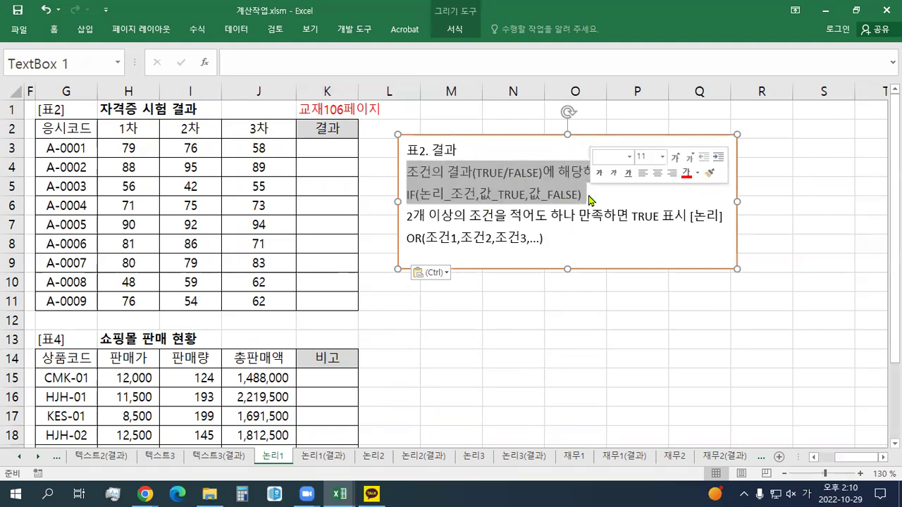
{"action": "left_click", "coordinate": [504, 194]}
{"action": "left_click", "coordinate": [476, 258]}
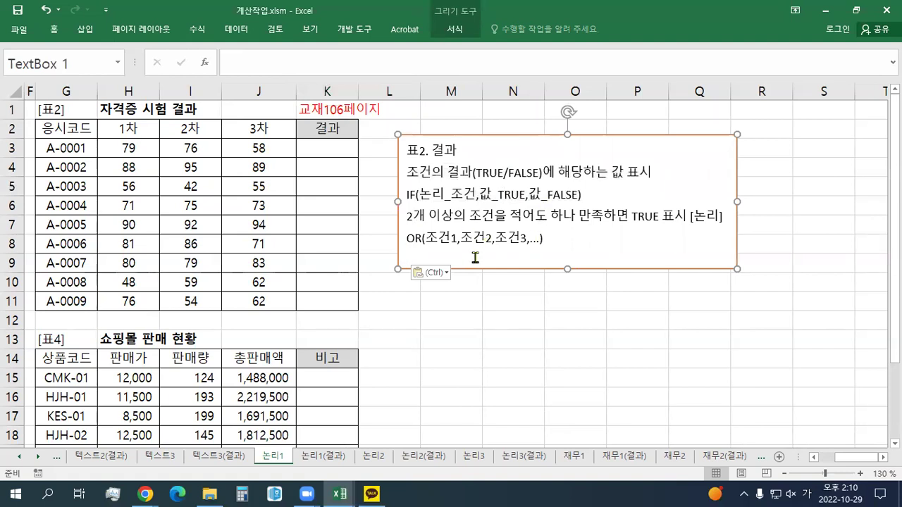
{"action": "key", "text": "BackSpace"}
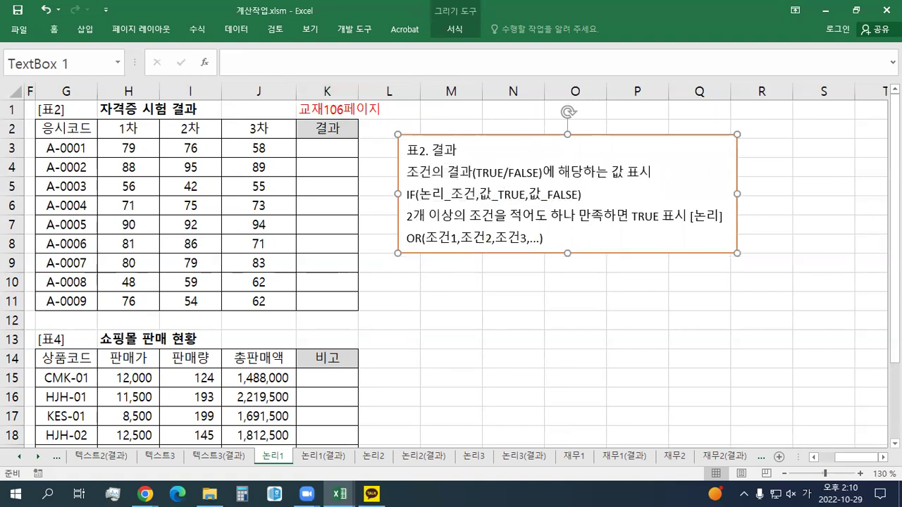
Step: Add the line 1차>=80 2차>=80 3차>=80 directly under the heading 표2. 결과 in the text box
{"action": "left_click", "coordinate": [475, 153]}
{"action": "key", "text": "Return"}
{"action": "type", "text": "1차>=980"}
{"action": "key", "text": "BackSpace"}
{"action": "key", "text": "BackSpace"}
{"action": "key", "text": "BackSpace"}
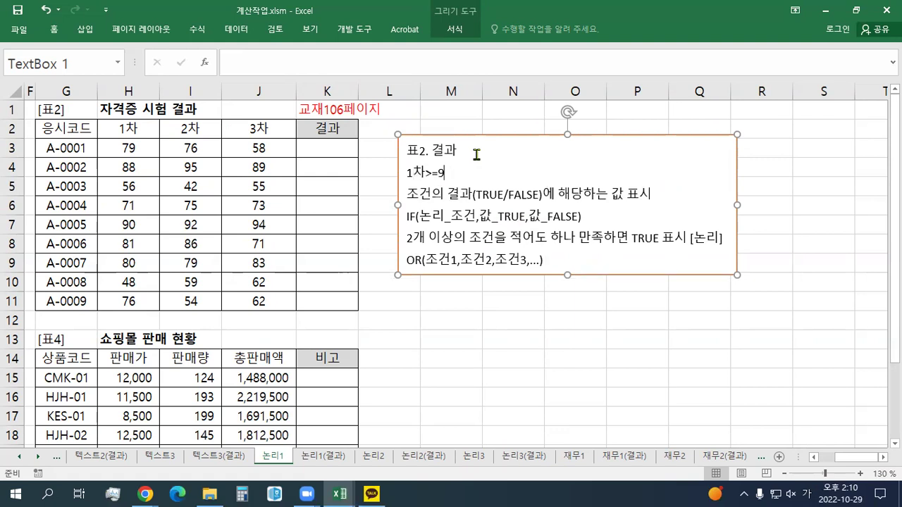
{"action": "type", "text": "80 2차>=80 3차>=80"}
{"action": "key", "text": "Return"}
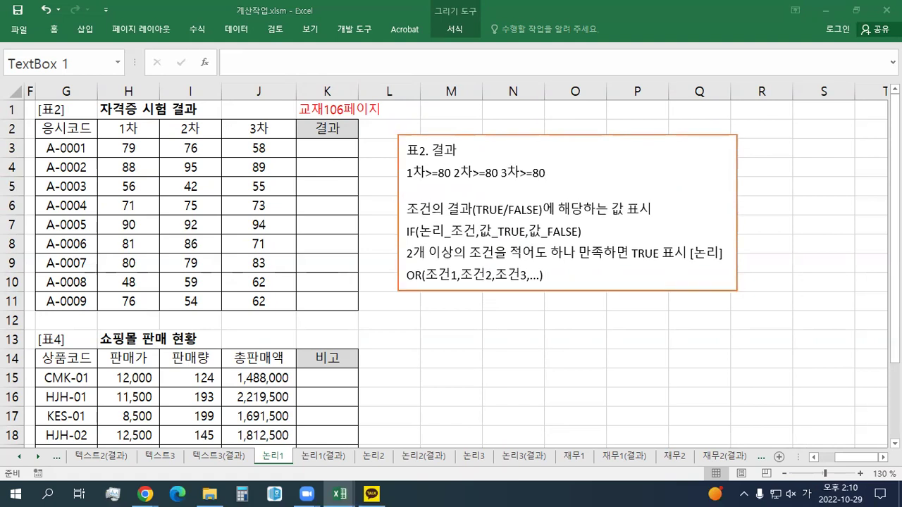
Step: Insert the three-line AND/OR 조건 판단 note in green below the condition line, leaving no blank line before the IF description
{"action": "left_click", "coordinate": [430, 193]}
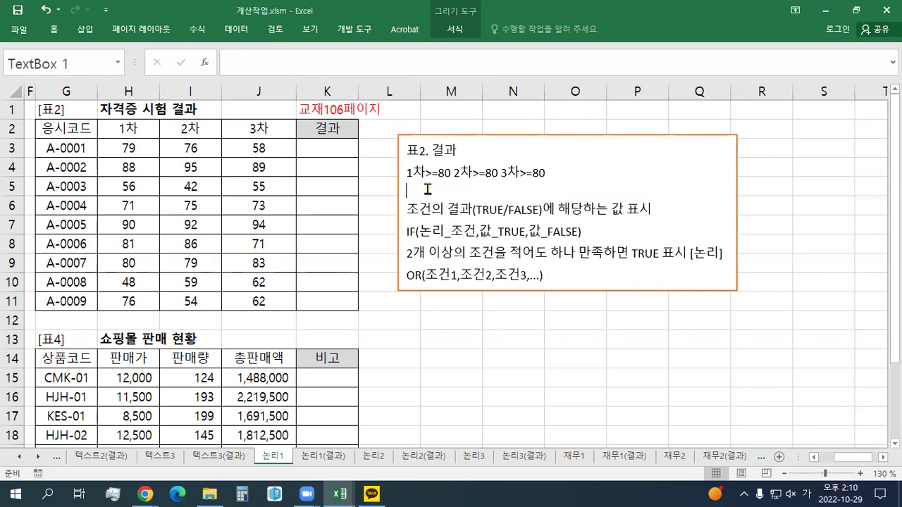
{"action": "type", "text": "* 2개 이상의 조건은 AND/OR 조건 판단   AND 조건 : 조건 모두 만족(그리고,~이고,~이면서,...)   OR 조건 : 조건 적어도 하나 만족(또는,~이거나,...)"}
{"action": "left_click", "coordinate": [429, 273]}
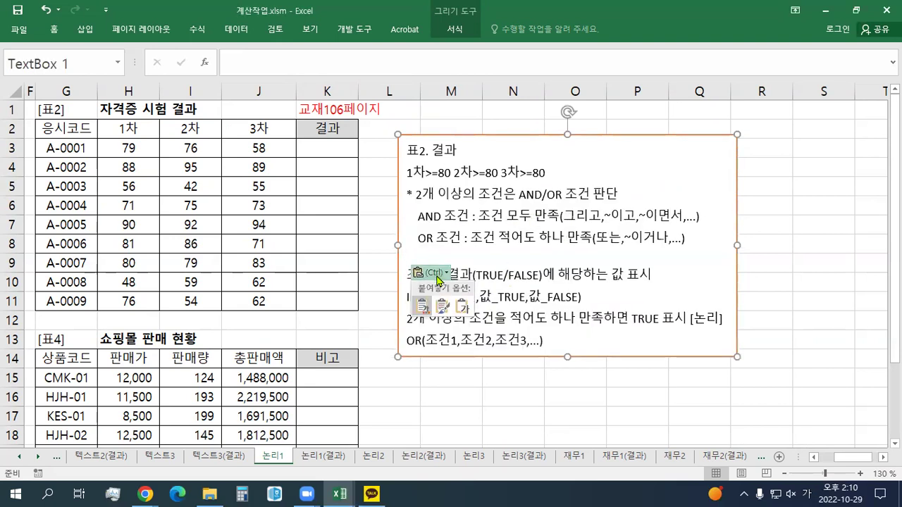
{"action": "left_click", "coordinate": [460, 305]}
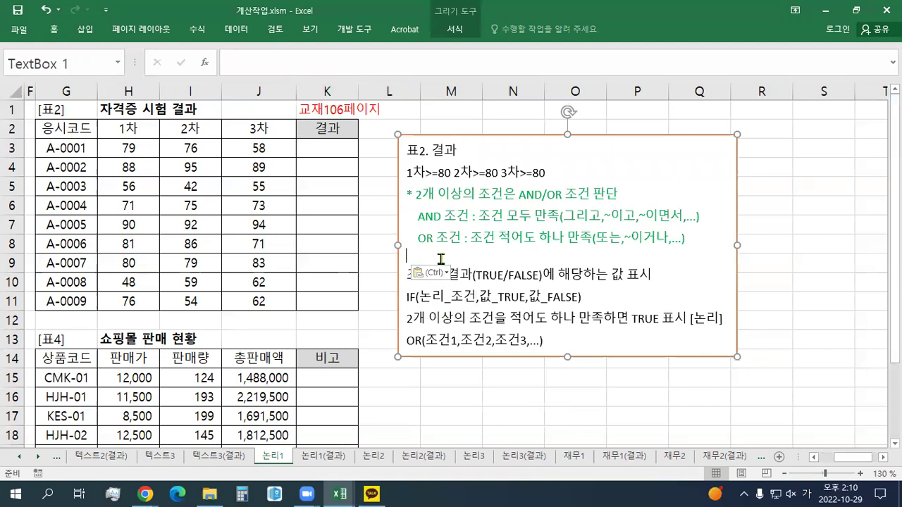
{"action": "key", "text": "Delete"}
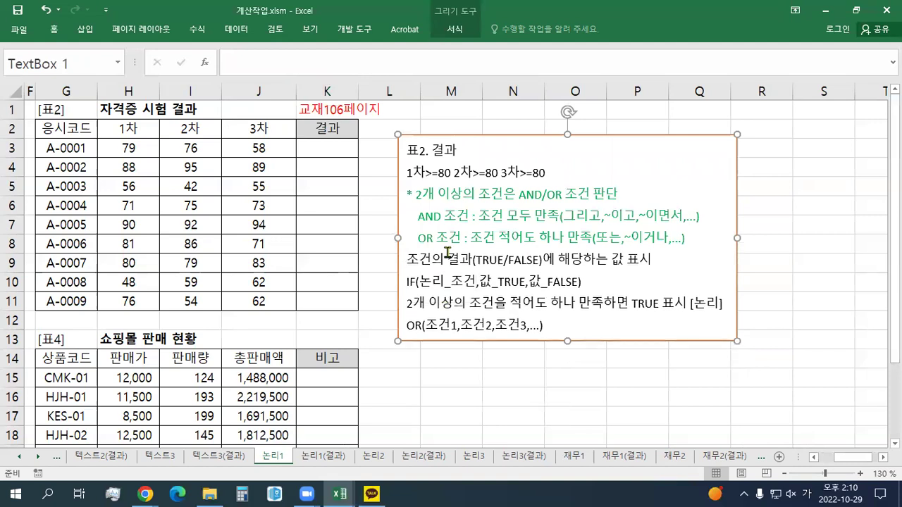
Step: Insert the line 1차>=80 OR(하나라도) 2차>=80 OR 3차>=80 above the green note, with both OR words in red
{"action": "left_click", "coordinate": [474, 150]}
{"action": "left_click", "coordinate": [562, 180]}
{"action": "key", "text": "Return"}
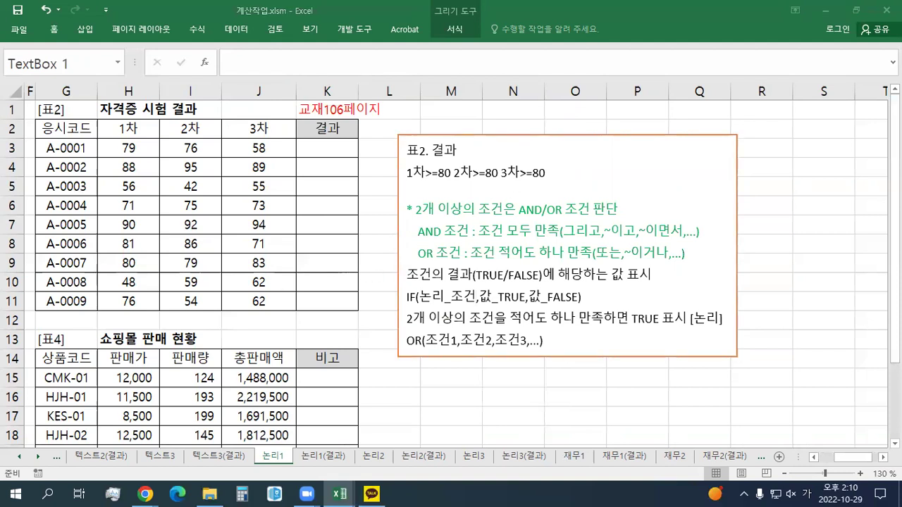
{"action": "right_click", "coordinate": [430, 190]}
{"action": "left_click", "coordinate": [465, 243]}
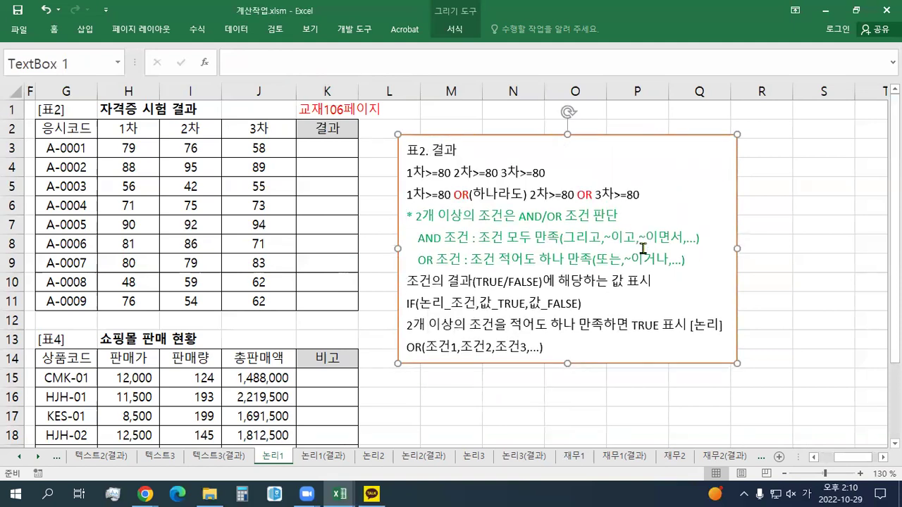
Step: Add under the heading that 1차>=80 OR 2차>=80 OR 3차>=80 gives 합격 표시 and 그렇지 않으면(그 외, 나머지) gives 불합격 표시
{"action": "left_click", "coordinate": [469, 149]}
{"action": "key", "text": "Return"}
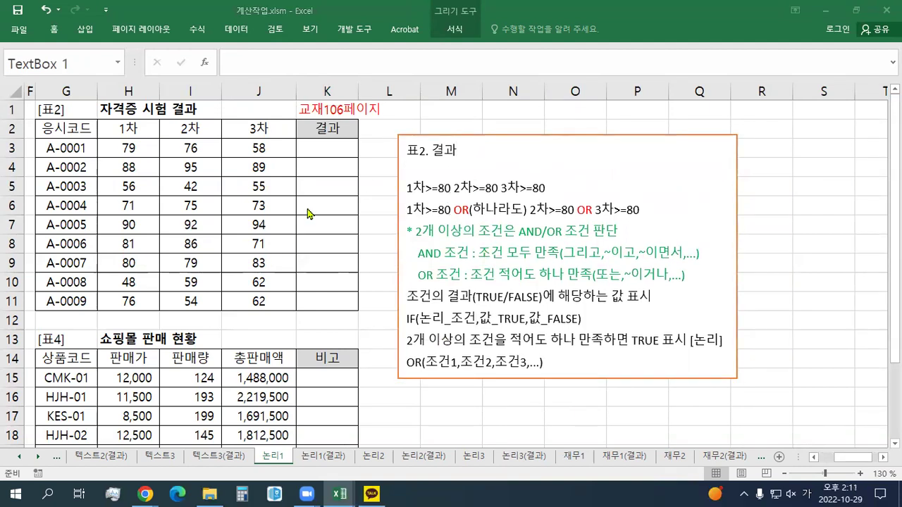
{"action": "left_click", "coordinate": [466, 169]}
{"action": "type", "text": "1차>=80 OR 2차>=80 OR 3차>=80\t합격 표시 그렇지 않으면(그 외,나머지)\t불합격 표시"}
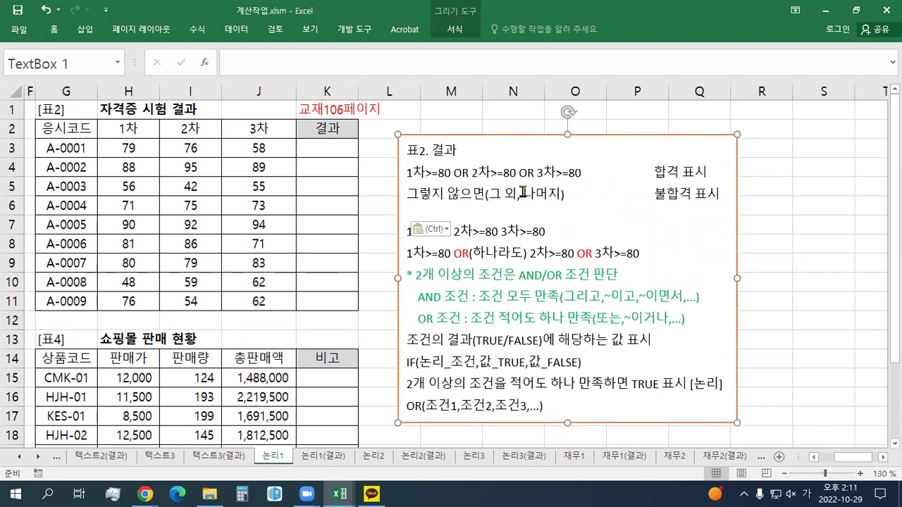
{"action": "key", "text": "BackSpace"}
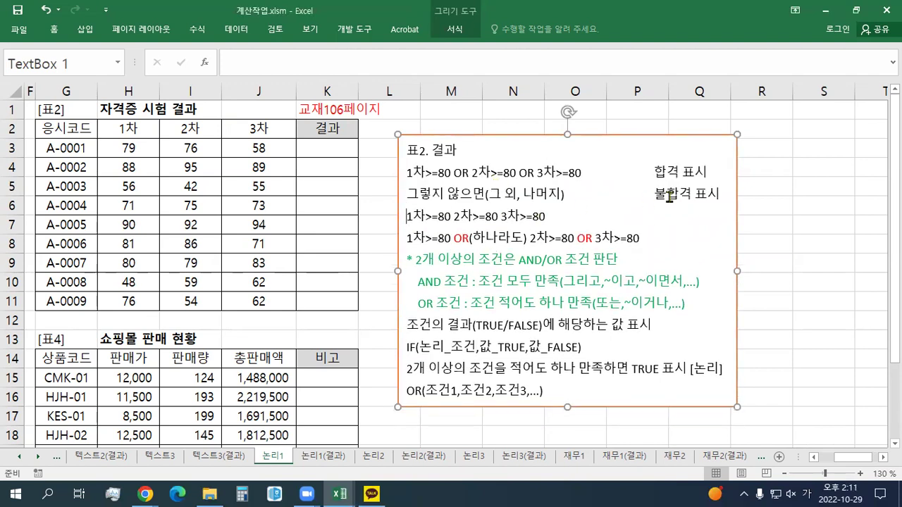
Step: Examine the 합격/불합격 conditions in the text box and compare their OR links with the OR function syntax
{"action": "left_click_drag", "start_coordinate": [724, 192], "coordinate": [407, 172]}
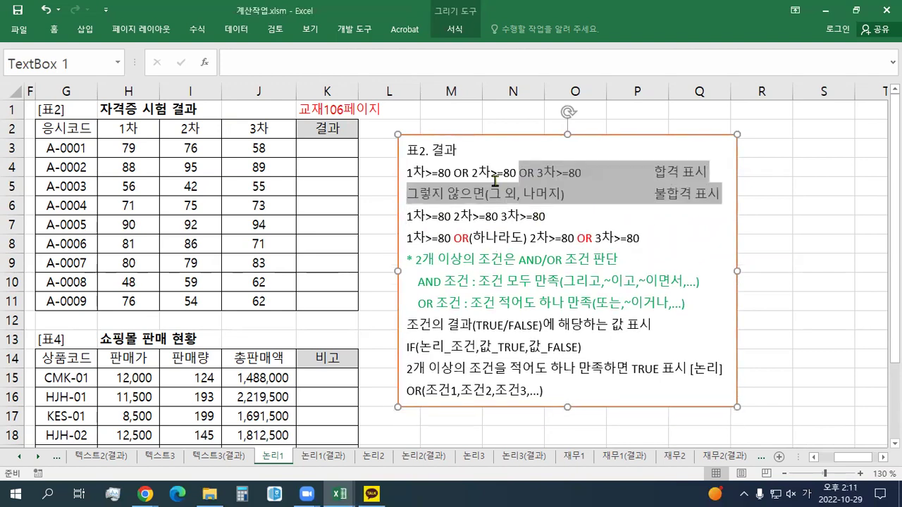
{"action": "left_click", "coordinate": [543, 193]}
{"action": "left_click", "coordinate": [470, 173]}
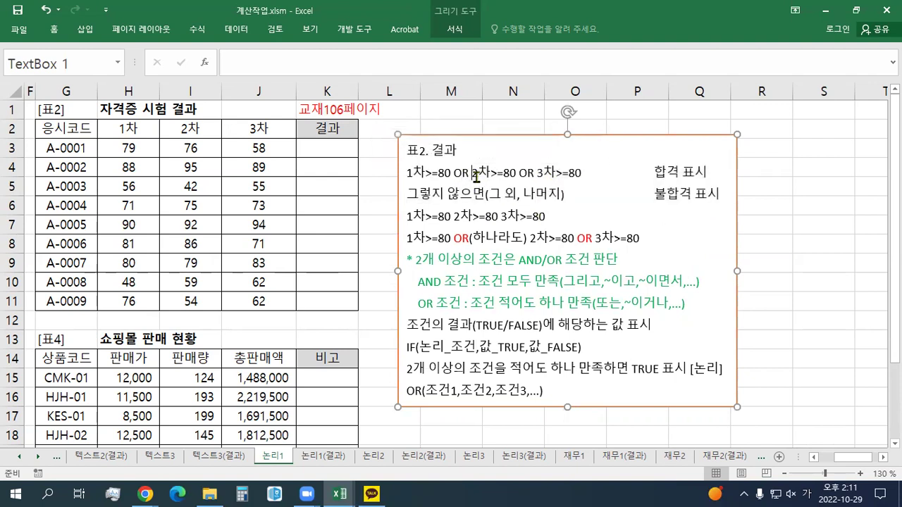
{"action": "left_click_drag", "start_coordinate": [452, 173], "coordinate": [468, 173]}
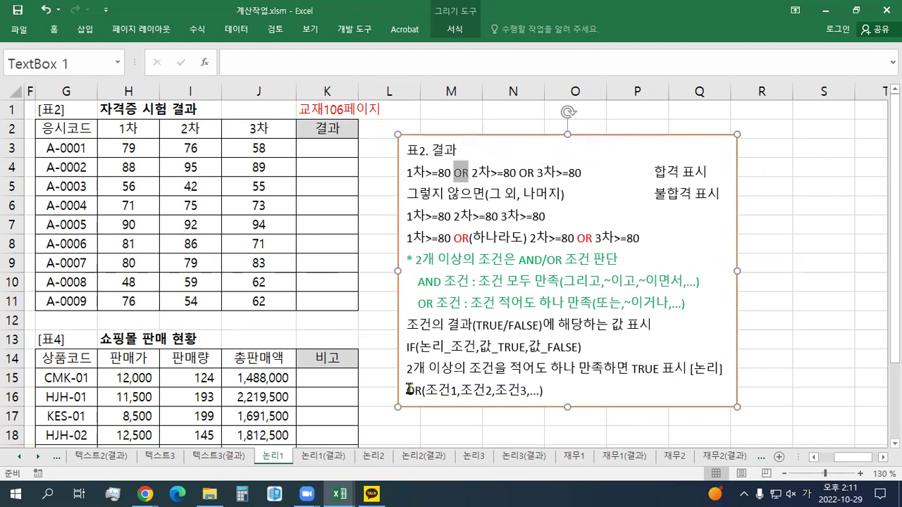
{"action": "left_click_drag", "start_coordinate": [408, 391], "coordinate": [462, 402]}
{"action": "left_click_drag", "start_coordinate": [542, 173], "coordinate": [581, 172]}
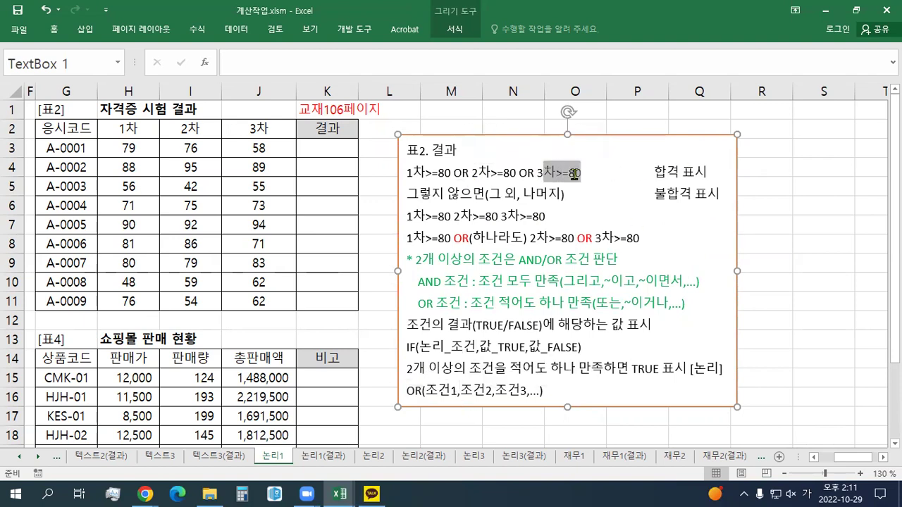
{"action": "left_click", "coordinate": [653, 172]}
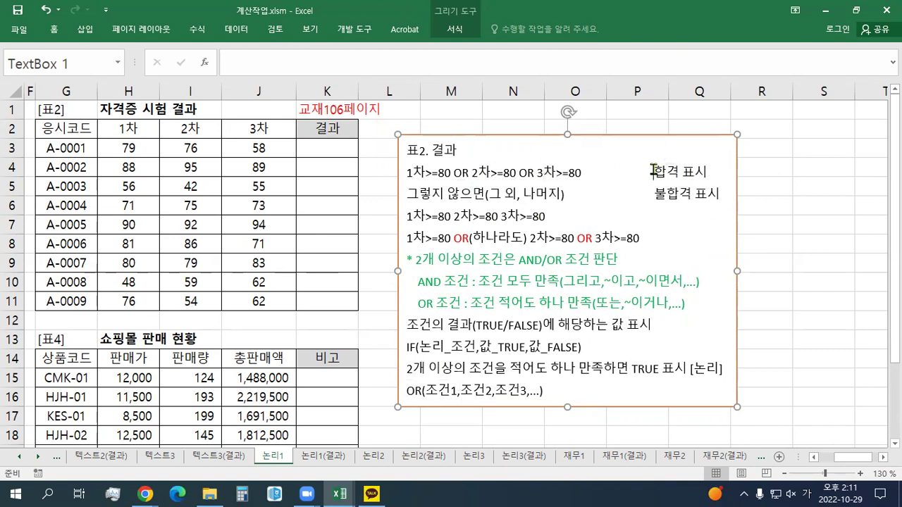
{"action": "left_click", "coordinate": [561, 193]}
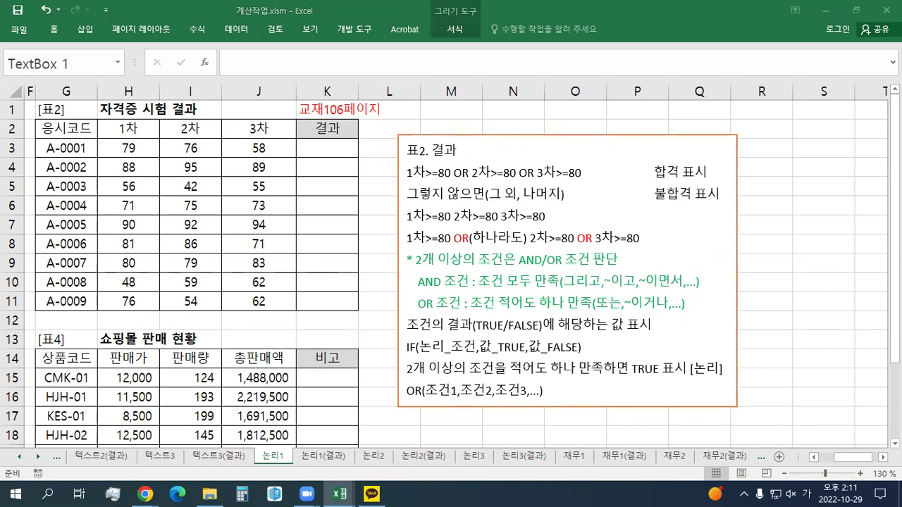
Step: Add the line 수식형태반복표시>>자동채우기1번사용>>상대/절대 directly under the heading 표2. 결과
{"action": "left_click", "coordinate": [469, 149]}
{"action": "type", "text": "수식형태반복표시>>자동채우기1번사용>>상대/절대"}
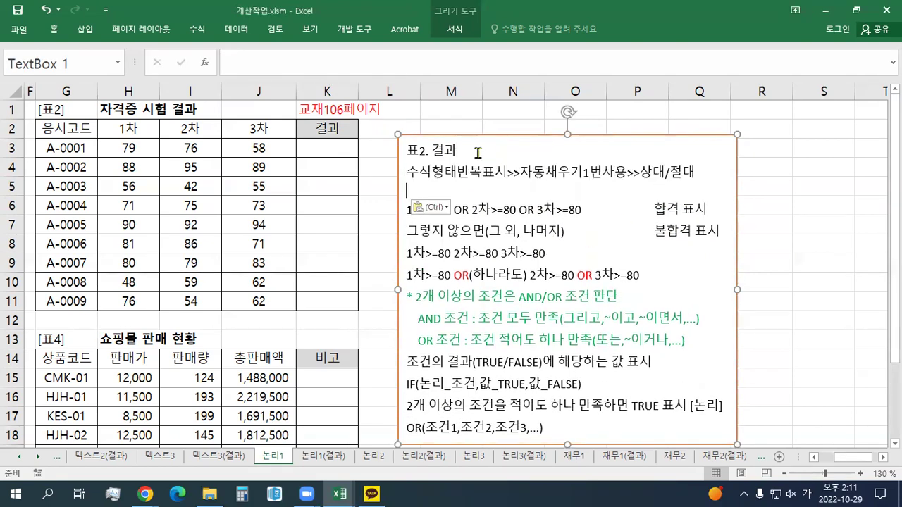
{"action": "key", "text": "BackSpace"}
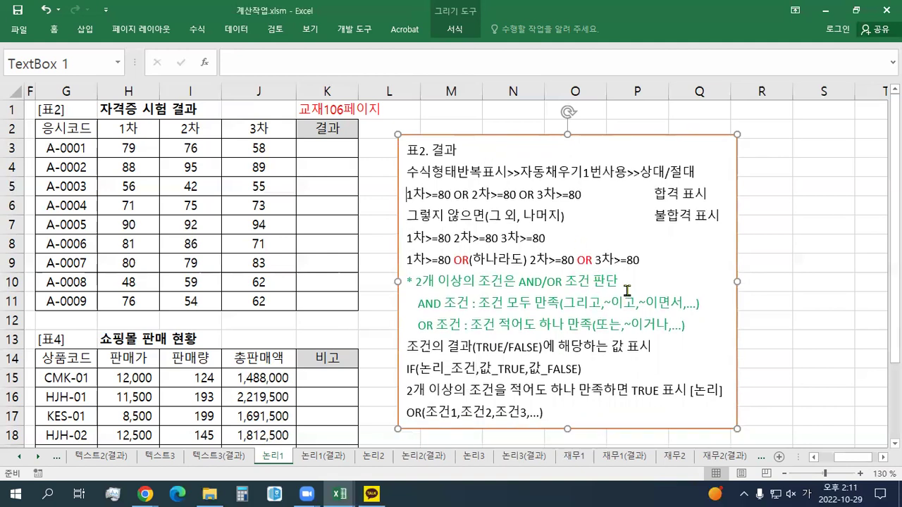
{"action": "left_click_drag", "start_coordinate": [572, 416], "coordinate": [399, 173]}
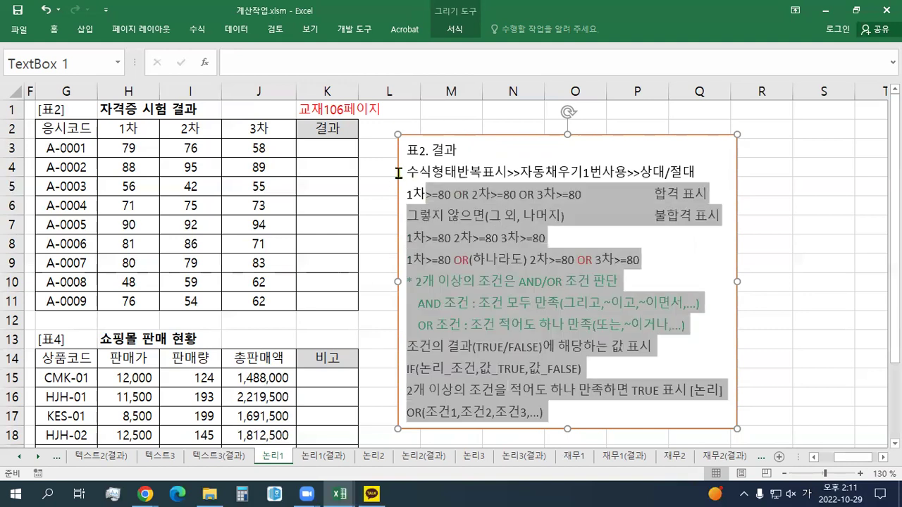
Step: Start the formula in K3 with the three conditions H3>=80,I3>=80,J3>=80
{"action": "left_click", "coordinate": [325, 149]}
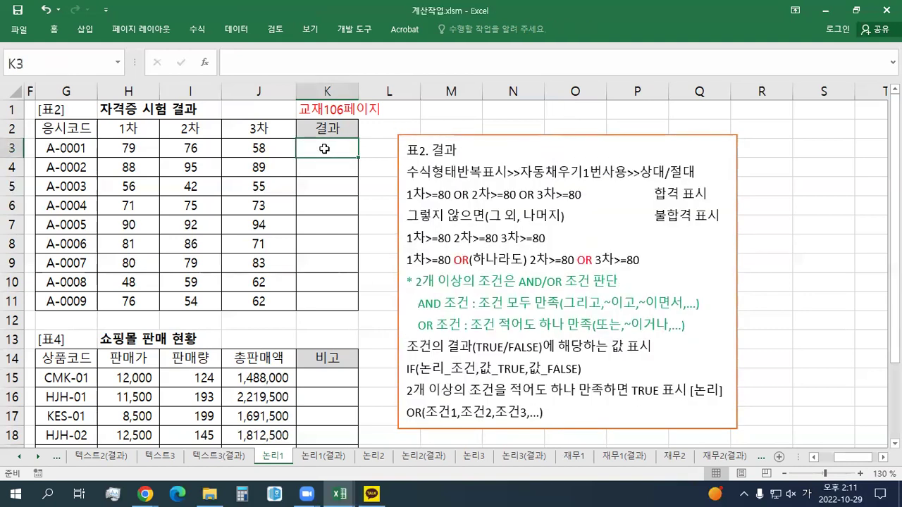
{"action": "type", "text": "="}
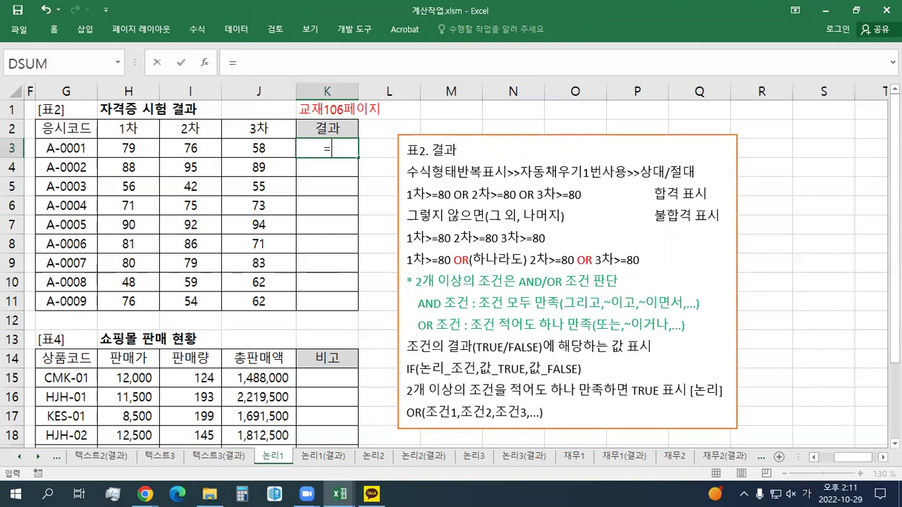
{"action": "left_click", "coordinate": [133, 151]}
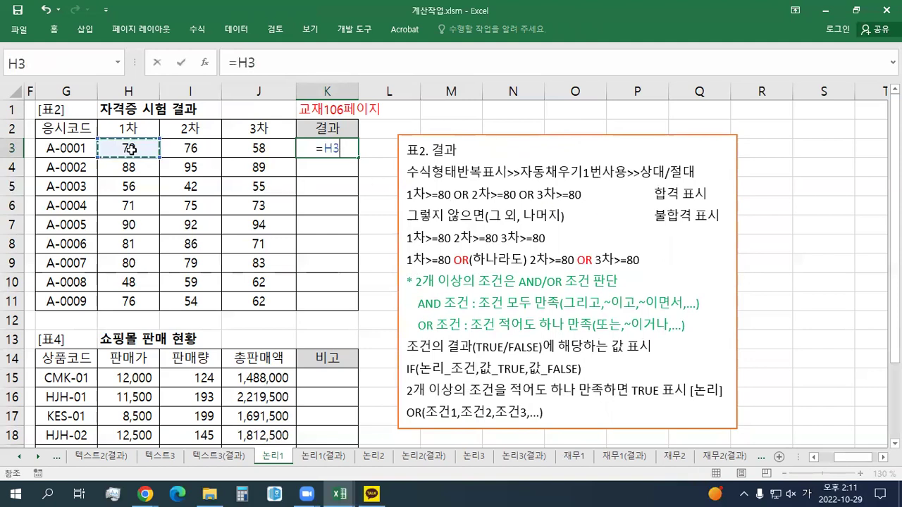
{"action": "type", "text": ">=80,"}
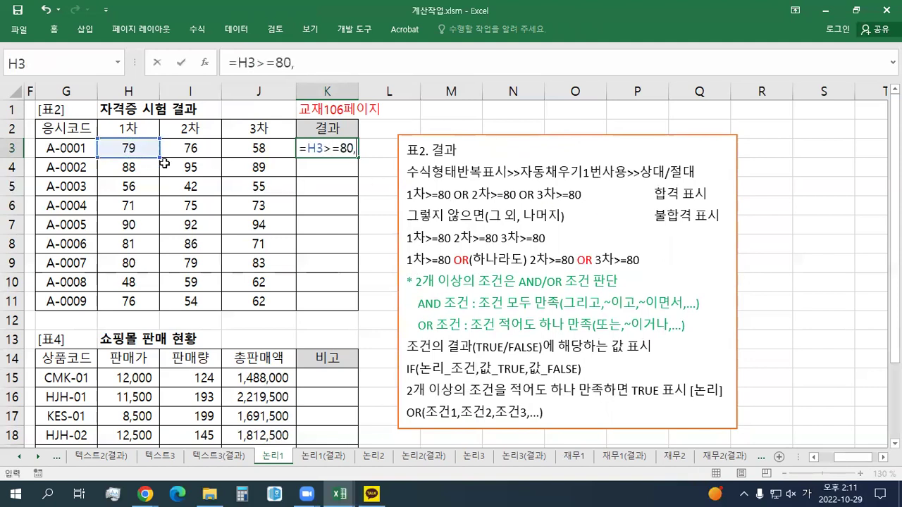
{"action": "left_click", "coordinate": [181, 152]}
{"action": "type", "text": ">=8"}
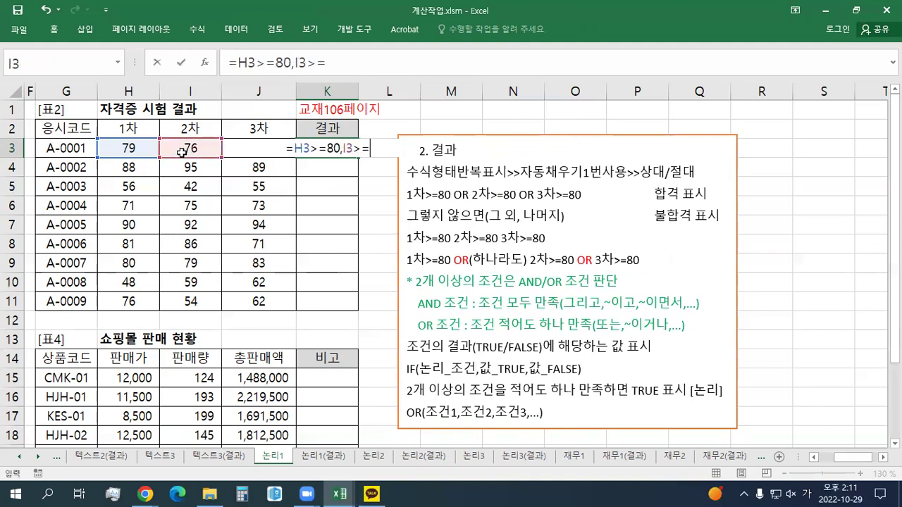
{"action": "type", "text": "0,"}
{"action": "left_click", "coordinate": [231, 148]}
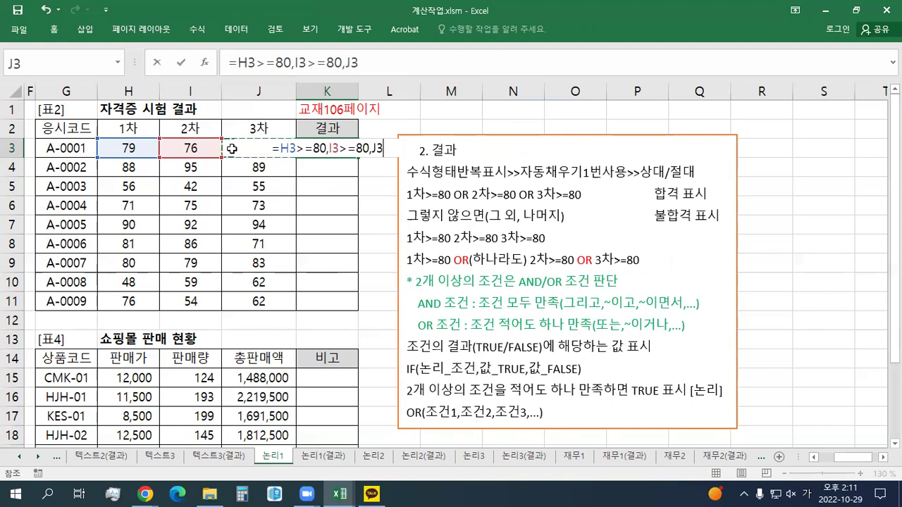
{"action": "type", "text": ">=80"}
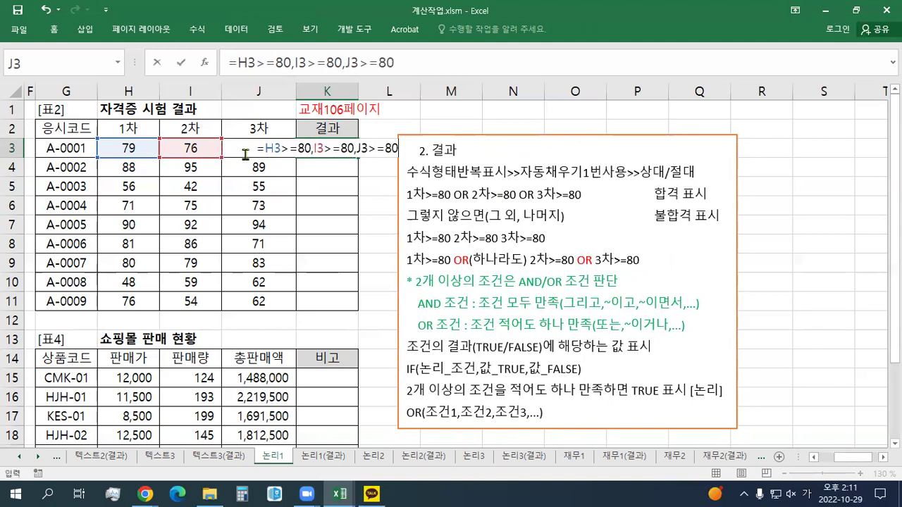
Step: Wrap the three conditions in K3 in an OR function and enter =OR(H3>=80,I3>=80,J3>=80)
{"action": "left_click", "coordinate": [265, 148]}
{"action": "type", "text": "ㅐㄱ"}
{"action": "key", "text": "BackSpace"}
{"action": "key", "text": "BackSpace"}
{"action": "key", "text": "Hangul"}
{"action": "type", "text": "or("}
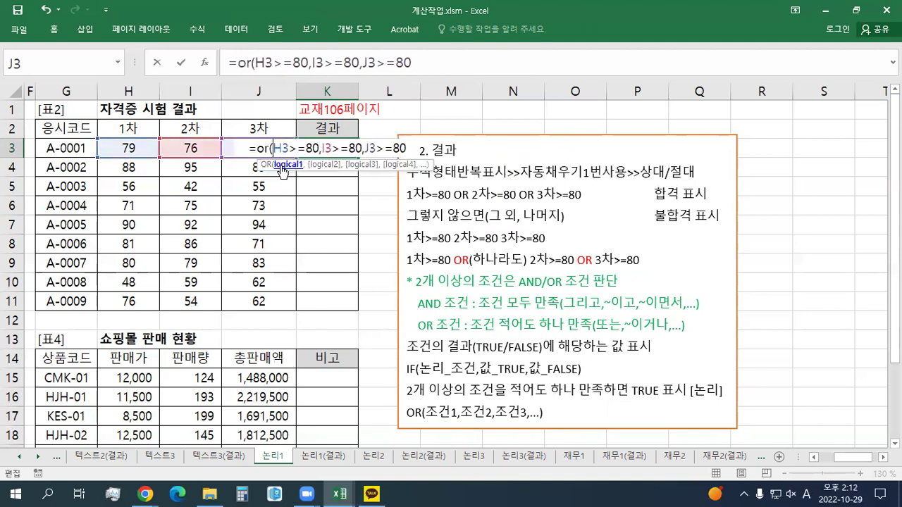
{"action": "left_click", "coordinate": [415, 149]}
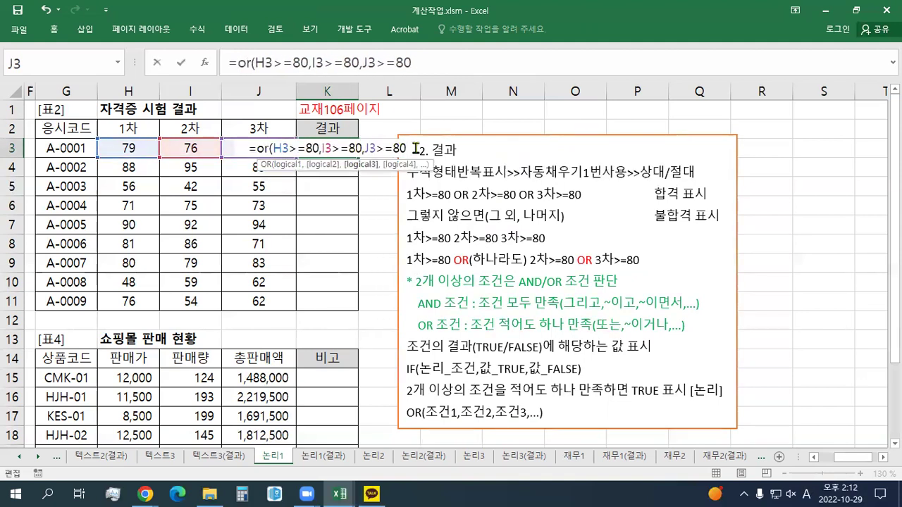
{"action": "type", "text": ")"}
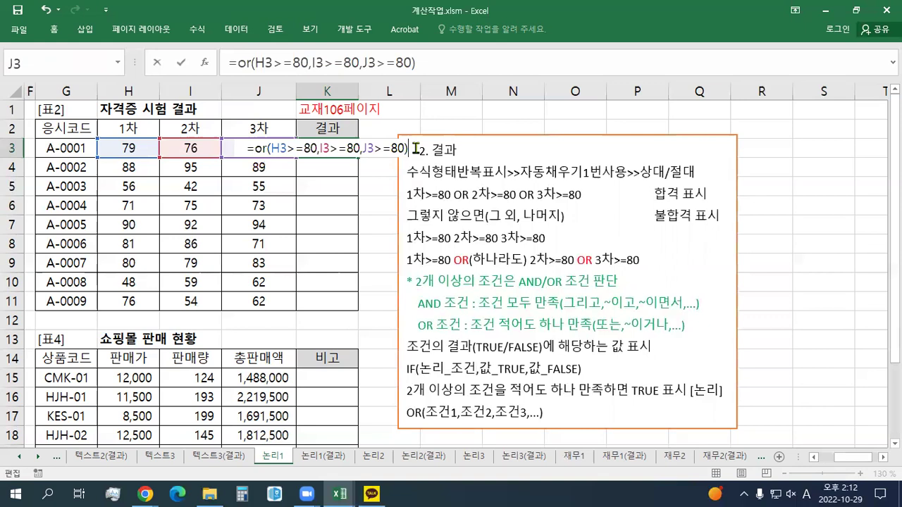
{"action": "key", "text": "Return"}
Step: Fill the OR formula from K3 down through K11 in the 결과 column of 표2
{"action": "left_click", "coordinate": [336, 151]}
{"action": "left_click_drag", "start_coordinate": [358, 159], "coordinate": [341, 308]}
{"action": "left_click", "coordinate": [326, 148]}
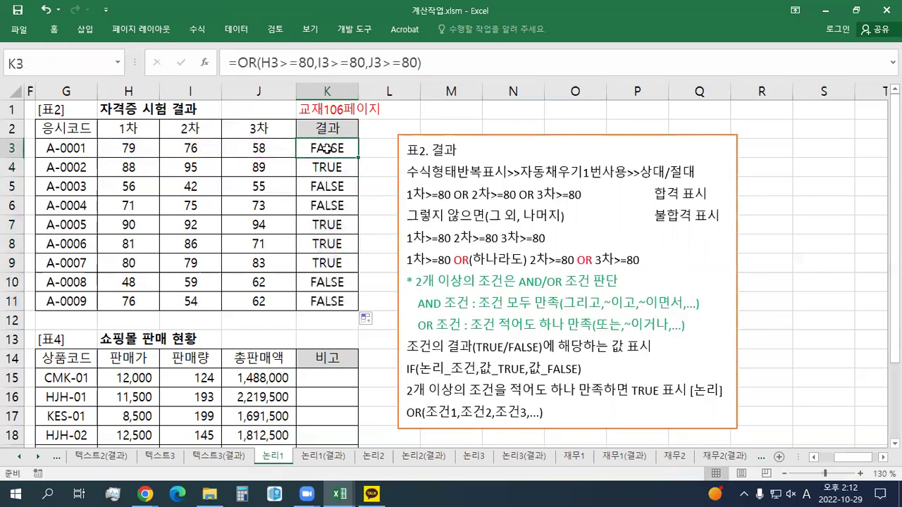
{"action": "left_click", "coordinate": [552, 414]}
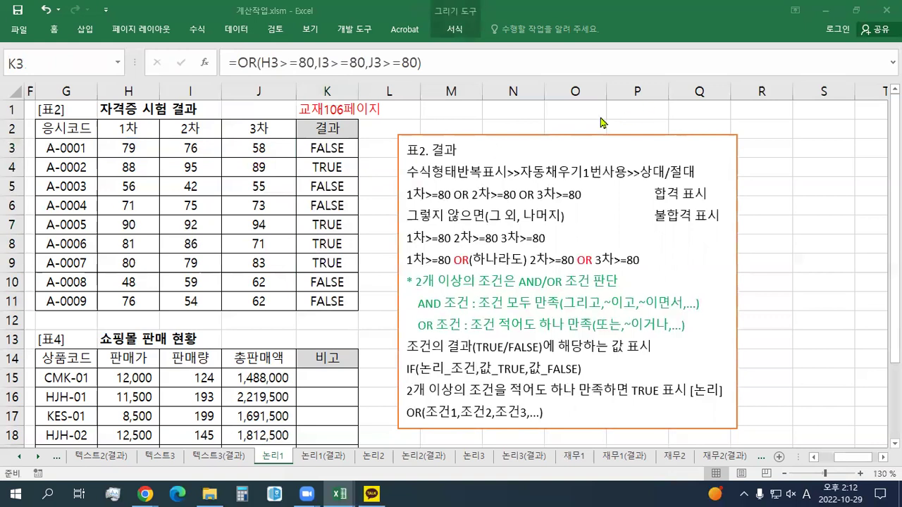
Step: Add =IF(OR(H3>=80,I3>=80,J3>=80),"합격","불합격") and =OR(H3>=80,I3>=80,J3>=80) under the text box heading 표2. 결과, enlarging the IF line to size 16
{"action": "left_click", "coordinate": [475, 149]}
{"action": "type", "text": "=IF(OR(H3>=80,I3>=80,J3>=80),\"합격\",\"불합격\") =OR(H3>=80,I3>=80,J3>=80)"}
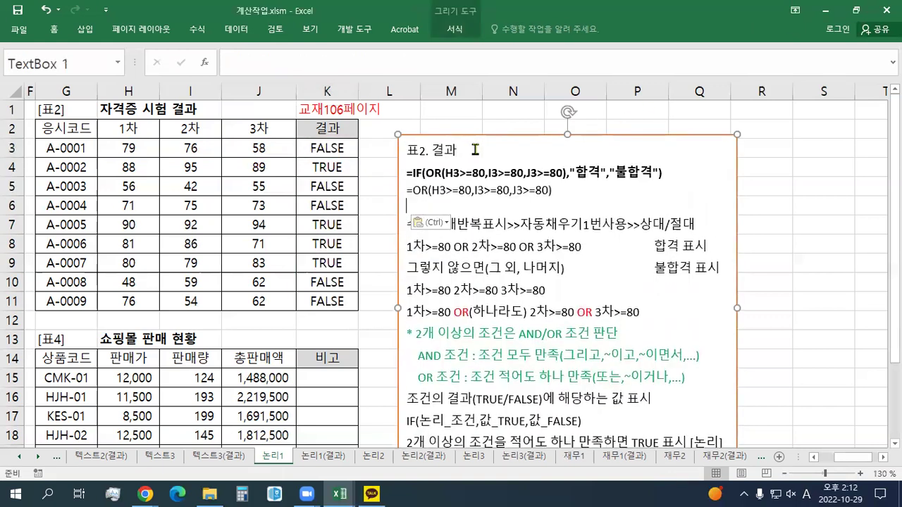
{"action": "left_click", "coordinate": [446, 222]}
{"action": "left_click", "coordinate": [446, 256]}
{"action": "triple_click", "coordinate": [484, 172]}
{"action": "left_click", "coordinate": [570, 142]}
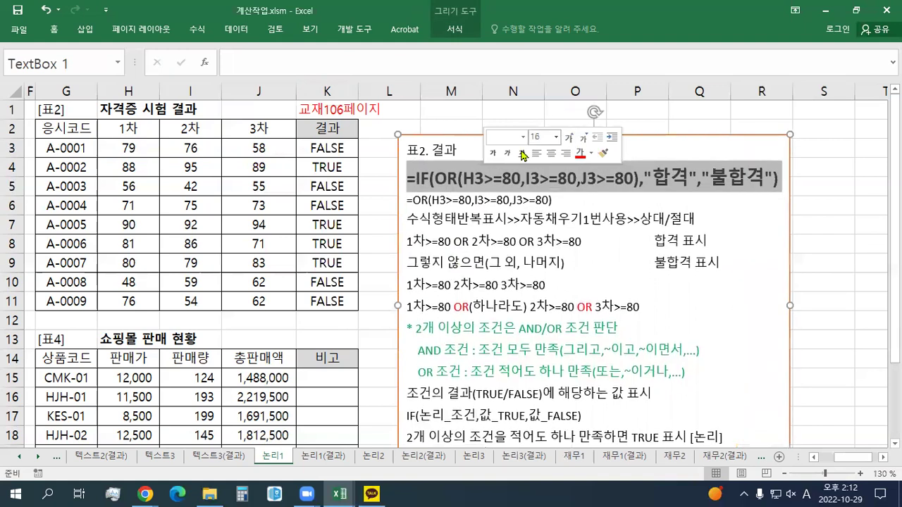
Step: Put IF( in front of the OR condition in K3's formula
{"action": "left_click", "coordinate": [335, 152]}
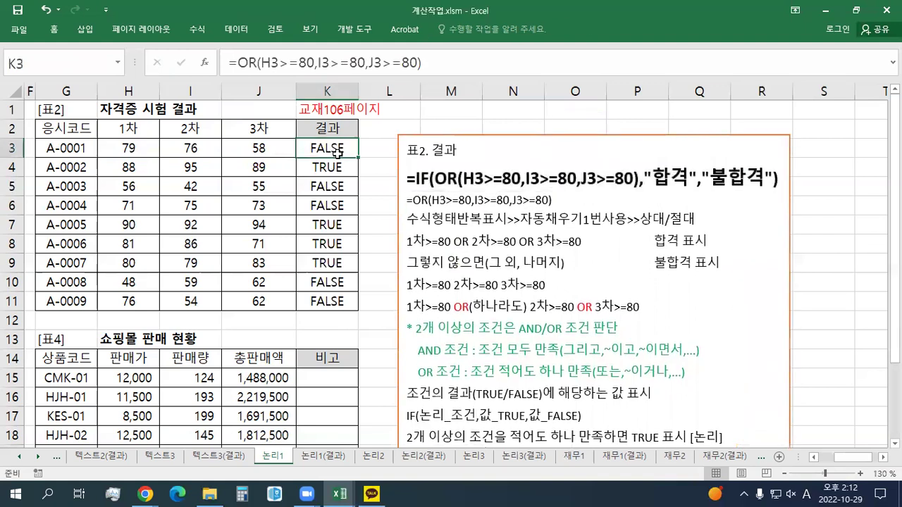
{"action": "left_click", "coordinate": [348, 162]}
{"action": "left_click", "coordinate": [348, 148]}
{"action": "double_click", "coordinate": [341, 150]}
{"action": "type", "text": "IF("}
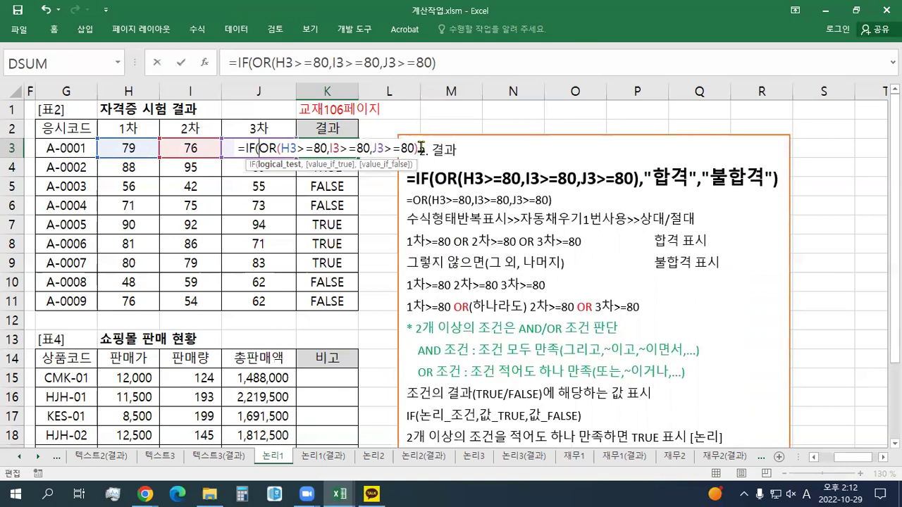
{"action": "key", "text": "Return"}
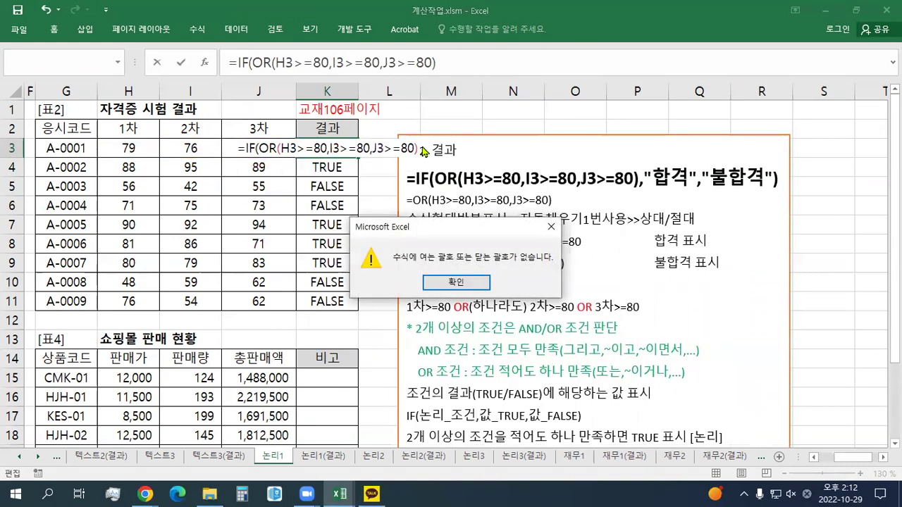
{"action": "key", "text": "Return"}
Step: Complete K3's IF formula with the results "합격" for true and "불합격" for false, and enter it
{"action": "left_click", "coordinate": [422, 148]}
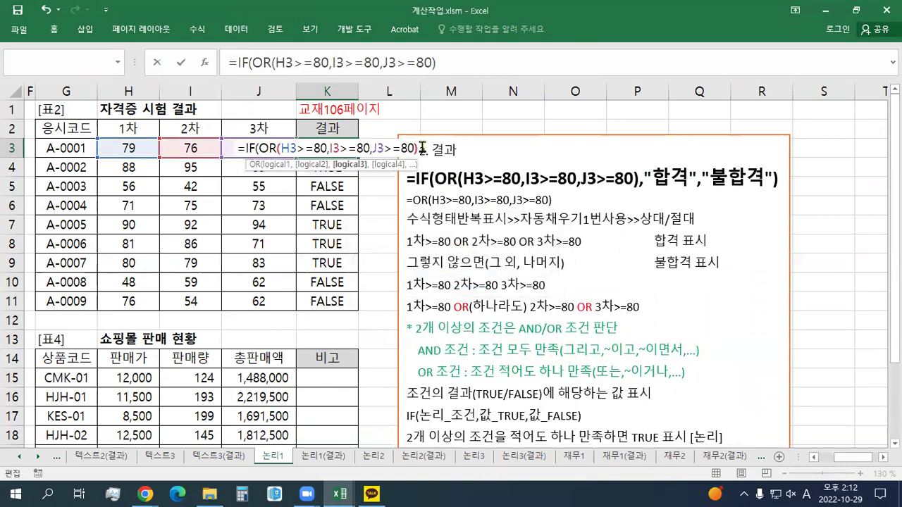
{"action": "type", "text": ",\"합"}
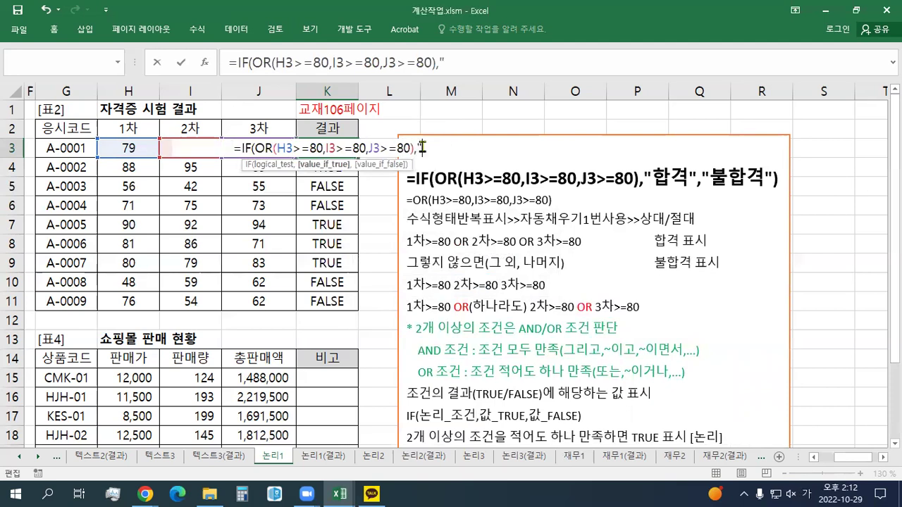
{"action": "type", "text": "격\",\"부"}
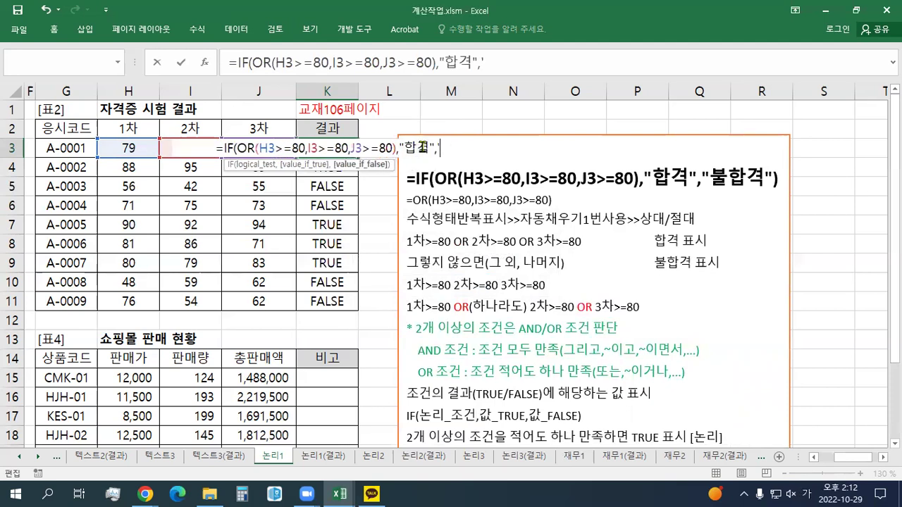
{"action": "key", "text": "BackSpace"}
{"action": "key", "text": "BackSpace"}
{"action": "key", "text": "BackSpace"}
{"action": "type", "text": "\"부불합격\")"}
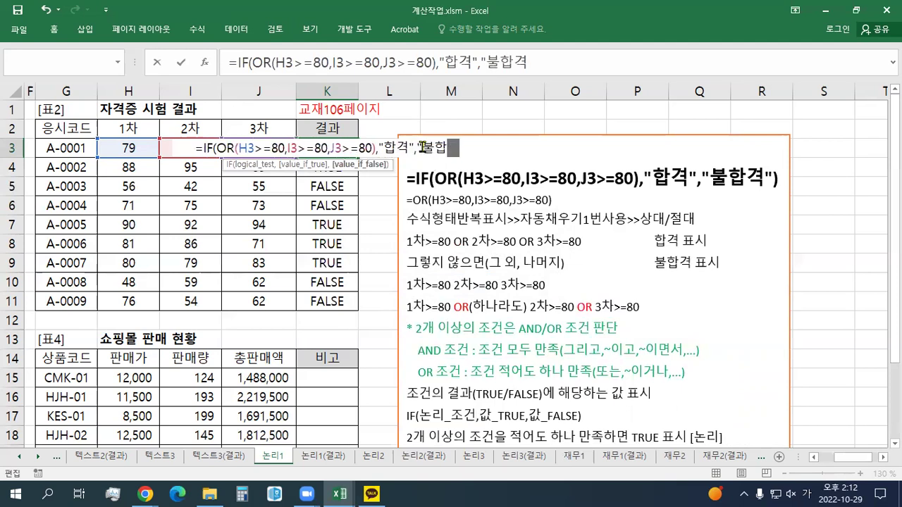
{"action": "key", "text": "Return"}
{"action": "key", "text": "Up"}
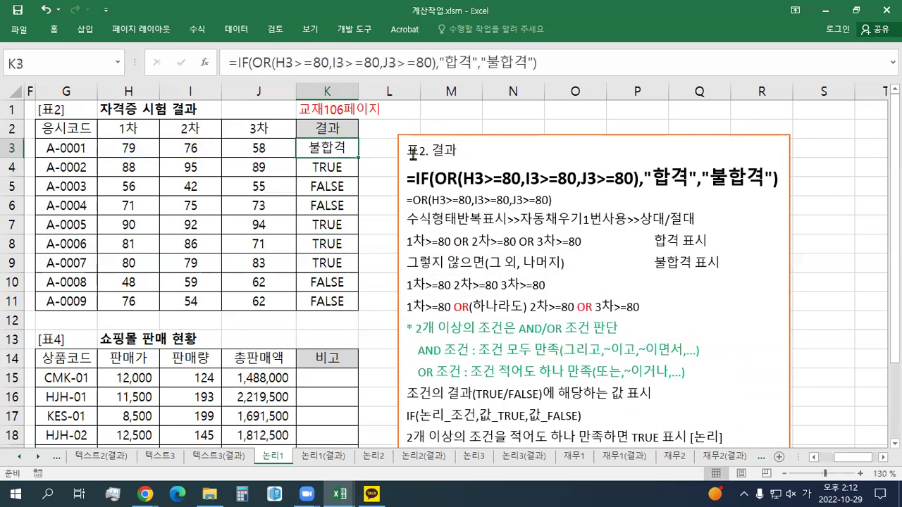
Step: Fill the IF formula from K3 down through K11 in the 결과 column of 표2
{"action": "left_click", "coordinate": [360, 156]}
{"action": "left_click", "coordinate": [354, 151]}
{"action": "left_click_drag", "start_coordinate": [358, 156], "coordinate": [364, 308]}
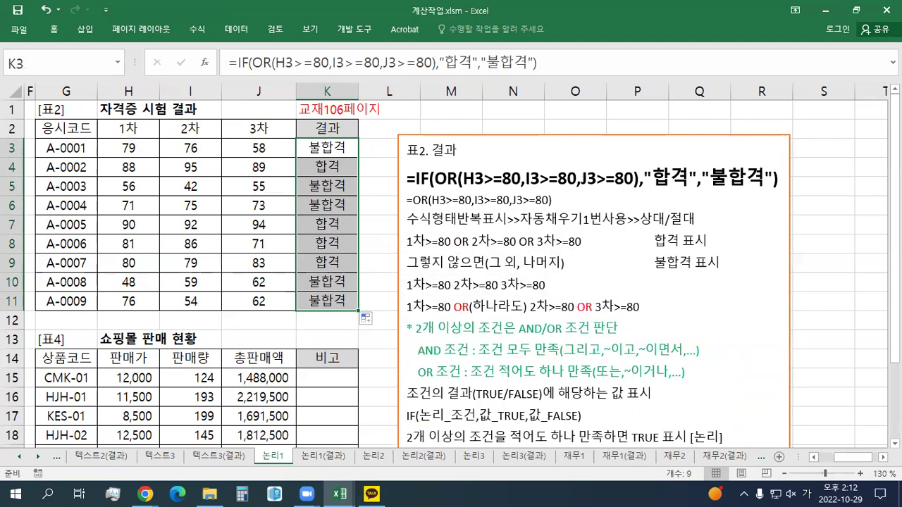
Step: Move the explanation text box to the right so that column L is completely uncovered
{"action": "left_click", "coordinate": [416, 310]}
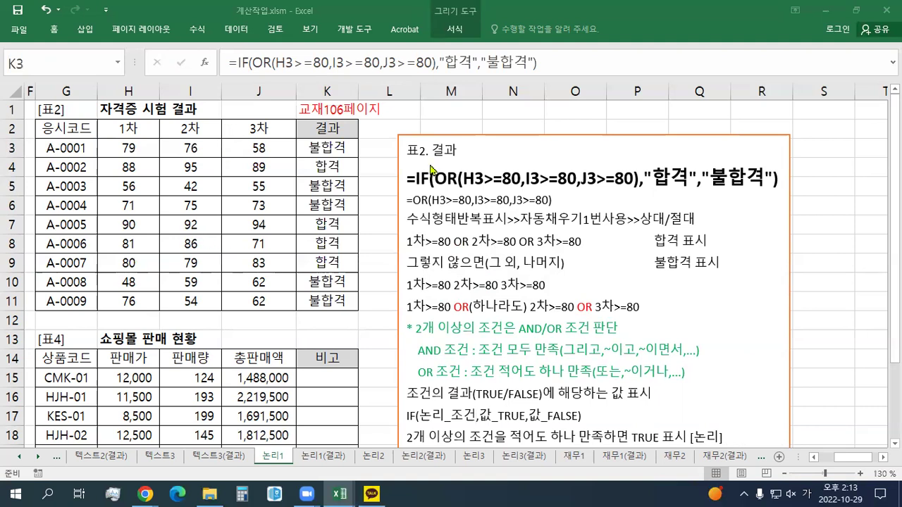
{"action": "left_click", "coordinate": [443, 135]}
{"action": "left_click_drag", "start_coordinate": [443, 135], "coordinate": [480, 136]}
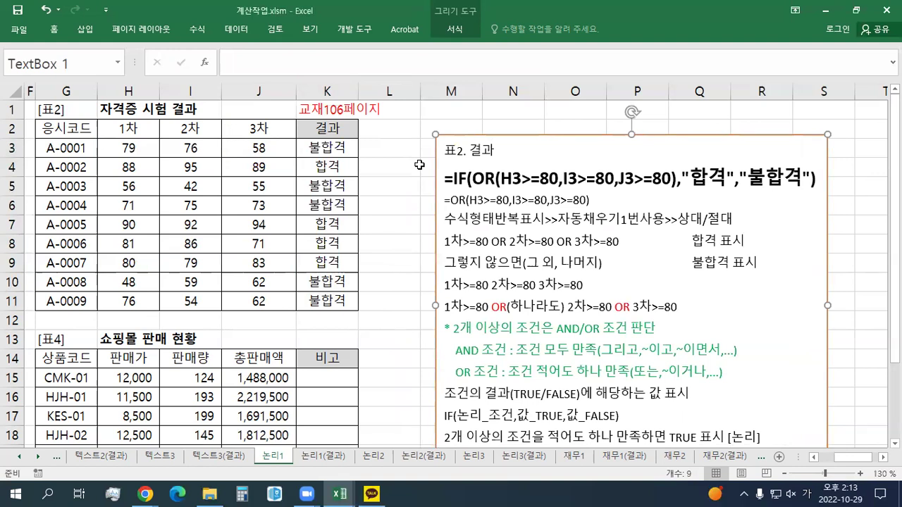
Step: Start a comparison formula in L3 with the three conditions H3>=80,I3>=80,J3>=80
{"action": "left_click", "coordinate": [394, 152]}
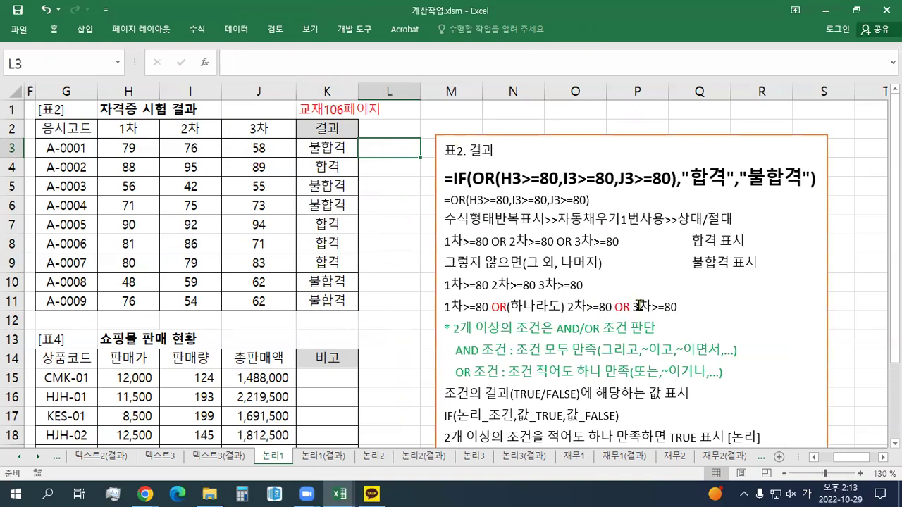
{"action": "left_click_drag", "start_coordinate": [663, 307], "coordinate": [519, 305]}
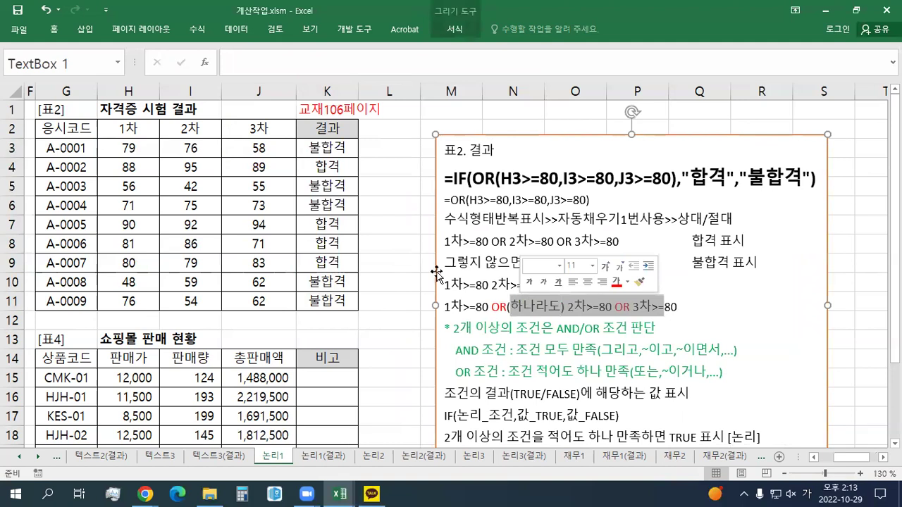
{"action": "left_click", "coordinate": [386, 146]}
{"action": "type", "text": "="}
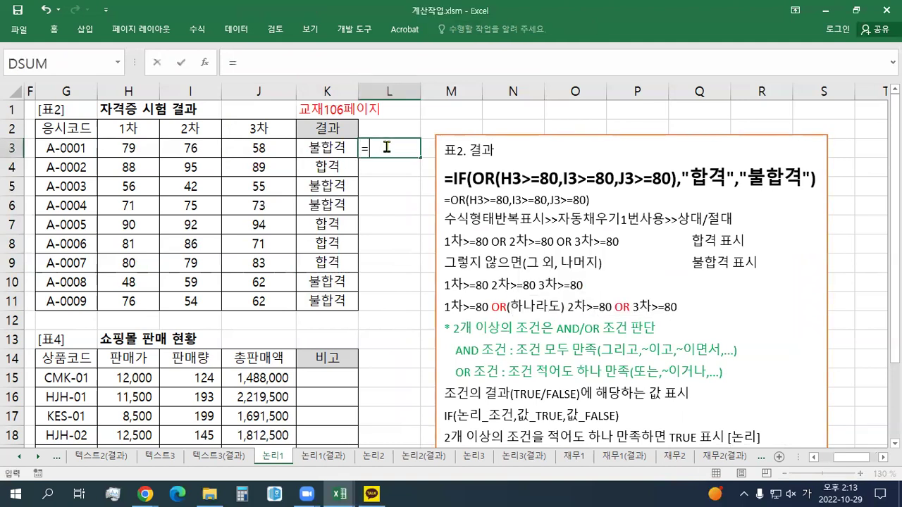
{"action": "left_click", "coordinate": [120, 149]}
{"action": "type", "text": ">="}
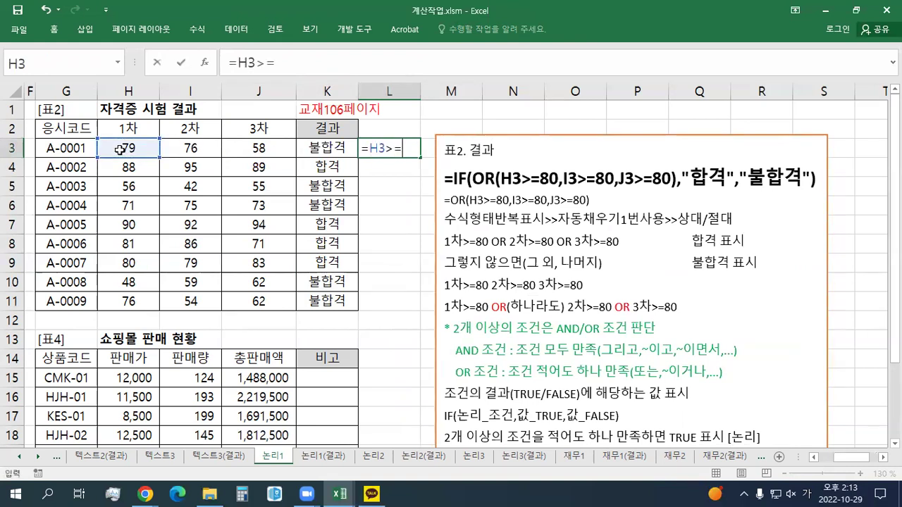
{"action": "type", "text": "80,"}
{"action": "left_click", "coordinate": [194, 151]}
{"action": "type", "text": ">=8"}
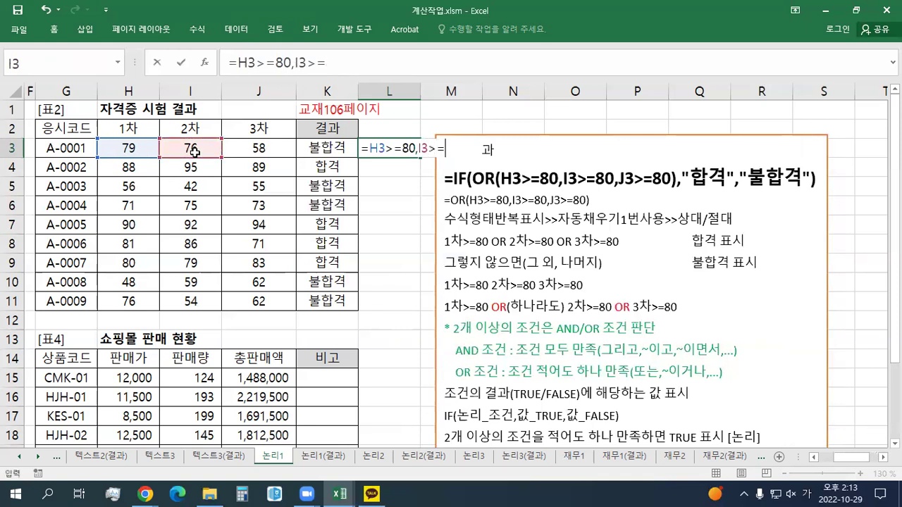
{"action": "type", "text": "0,"}
{"action": "left_click", "coordinate": [261, 144]}
{"action": "type", "text": ">=80"}
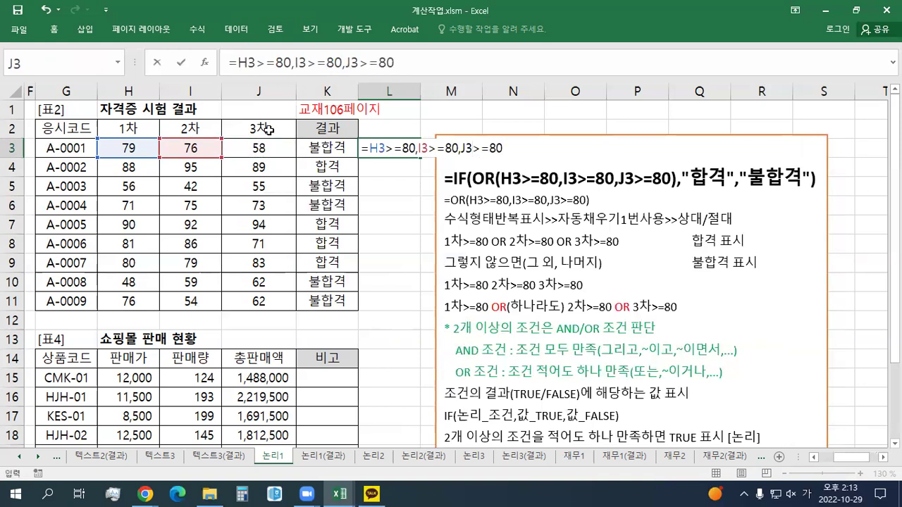
Step: Wrap the three conditions in L3 in an AND function and fill =AND(H3>=80,I3>=80,J3>=80) down through L11
{"action": "left_click", "coordinate": [367, 148]}
{"action": "type", "text": "AND"}
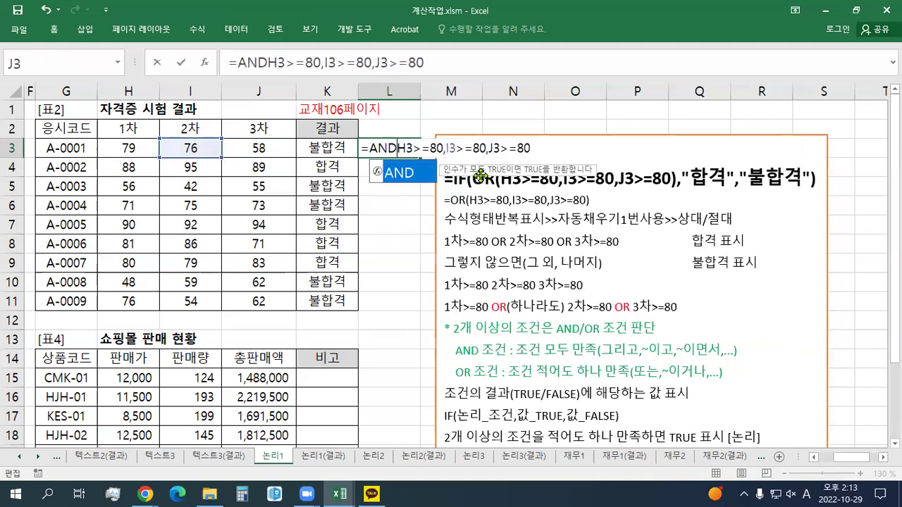
{"action": "type", "text": "("}
{"action": "key", "text": "End"}
{"action": "type", "text": ")"}
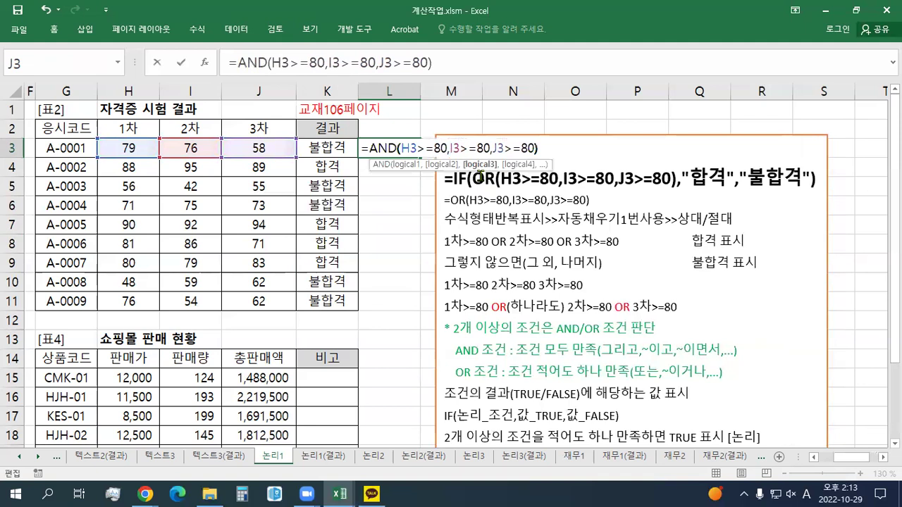
{"action": "key", "text": "ctrl+Return"}
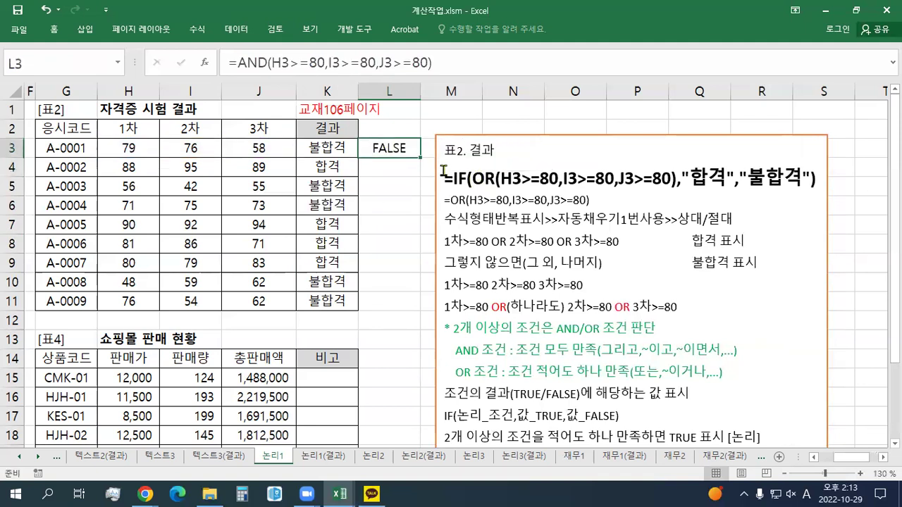
{"action": "left_click_drag", "start_coordinate": [421, 158], "coordinate": [406, 305]}
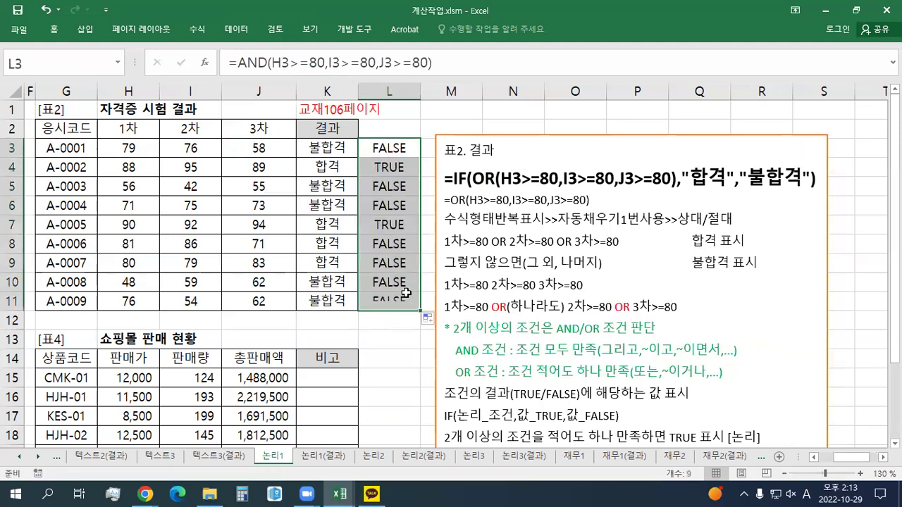
Step: Put IF( in front of the AND condition in L3's formula
{"action": "left_click", "coordinate": [399, 150]}
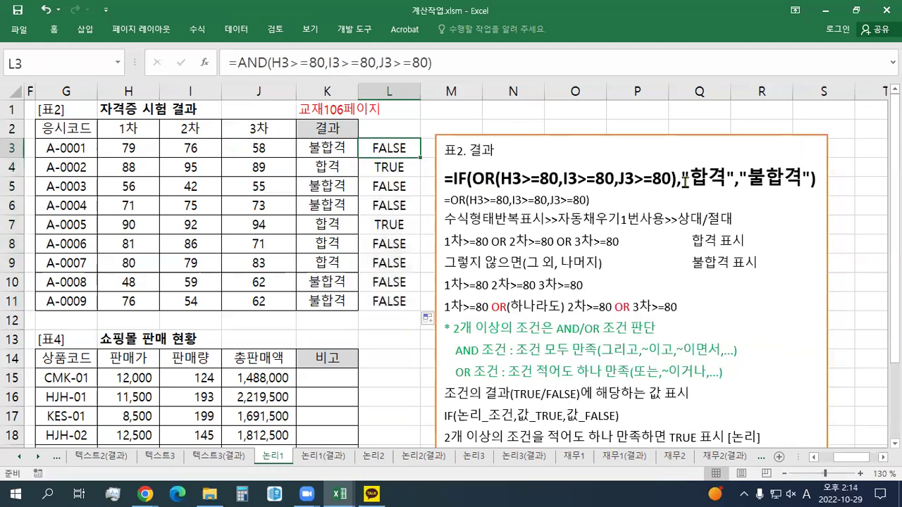
{"action": "left_click", "coordinate": [407, 167]}
{"action": "left_click", "coordinate": [399, 148]}
{"action": "double_click", "coordinate": [373, 148]}
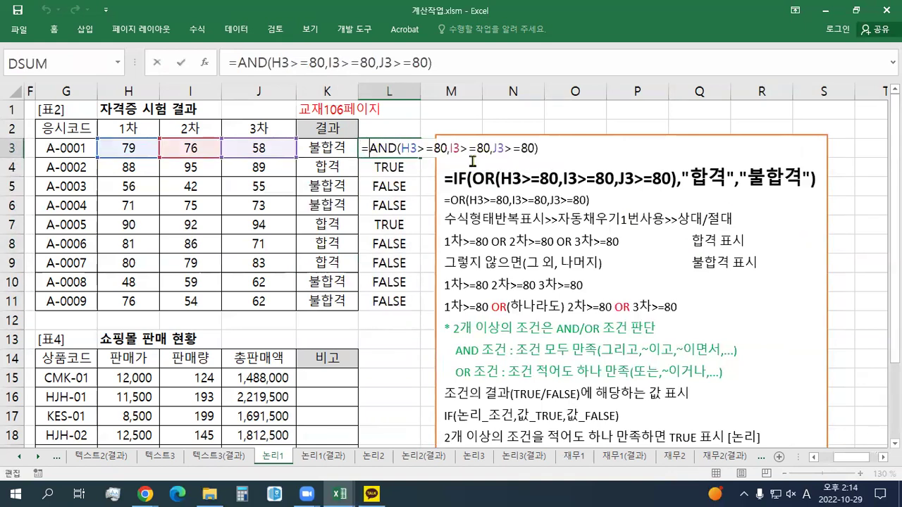
{"action": "type", "text": "IF("}
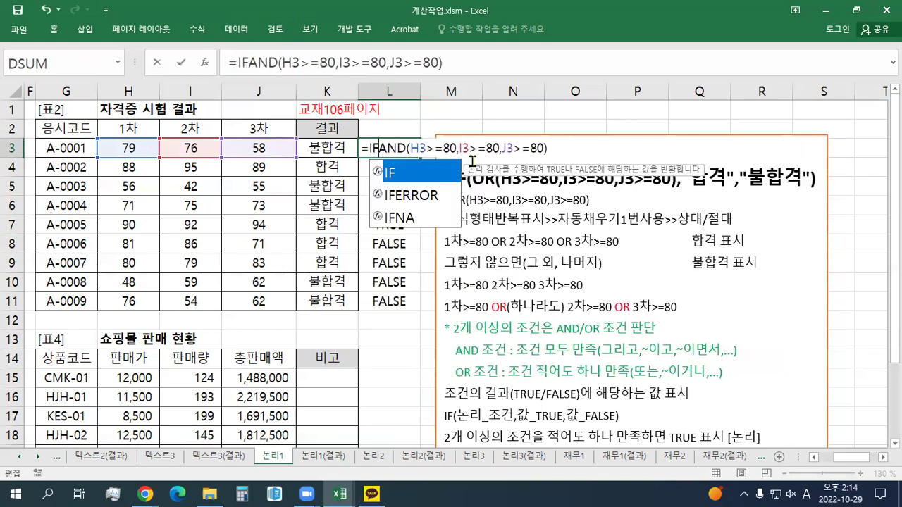
Step: Complete L3's IF formula with the results "합격" and "불합격", and fill it down through L11
{"action": "type", "text": ",\"합격"}
{"action": "type", "text": "'<'"}
{"action": "key", "text": "BackSpace"}
{"action": "key", "text": "BackSpace"}
{"action": "key", "text": "BackSpace"}
{"action": "type", "text": "\",\"ㅂ"}
{"action": "type", "text": "불합격"}
{"action": "type", "text": "\")"}
{"action": "key", "text": "Return"}
{"action": "key", "text": "Up"}
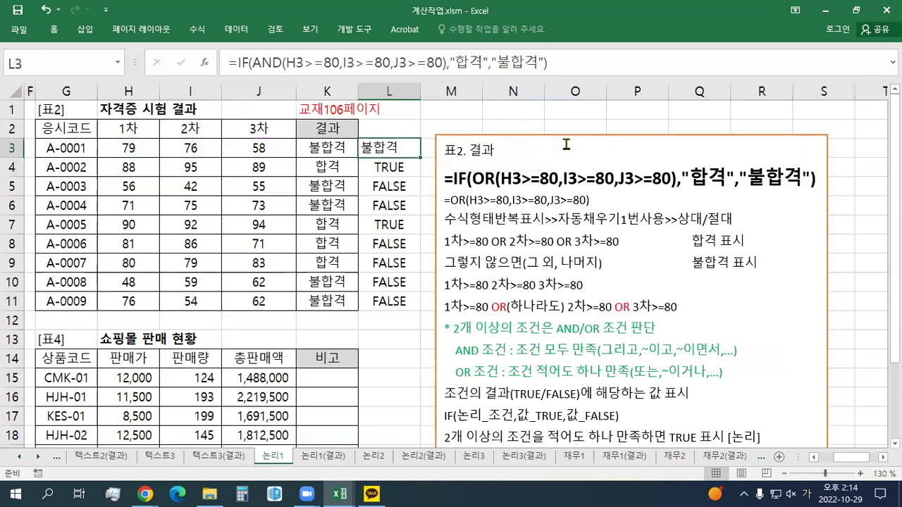
{"action": "left_click_drag", "start_coordinate": [421, 158], "coordinate": [410, 303]}
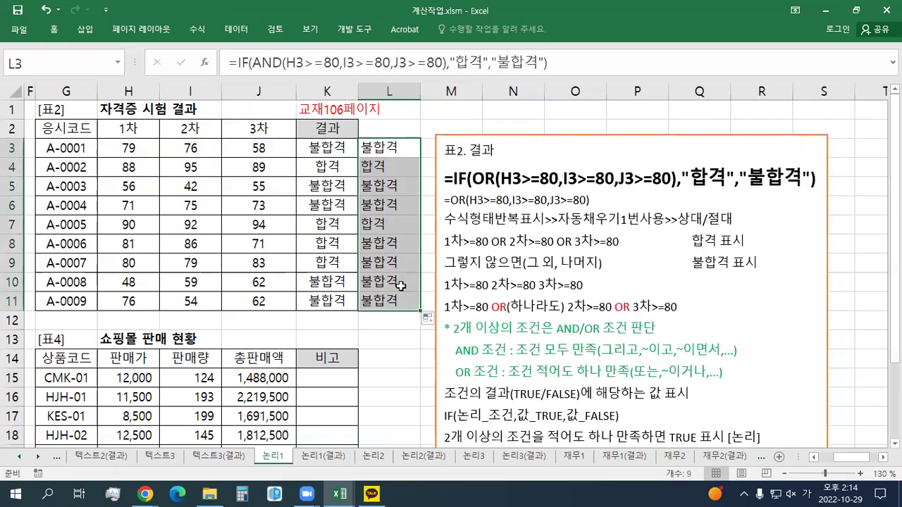
Step: Colour the text of cells K8:L8 red to highlight the differing OR and AND results for A-0006
{"action": "left_click", "coordinate": [321, 245]}
{"action": "left_click_drag", "start_coordinate": [361, 244], "coordinate": [366, 244]}
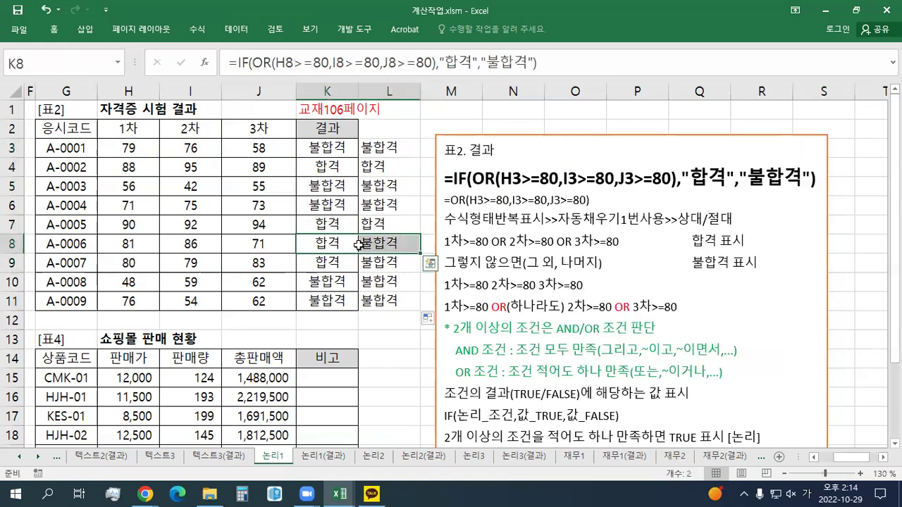
{"action": "right_click", "coordinate": [366, 244]}
{"action": "left_click", "coordinate": [400, 163]}
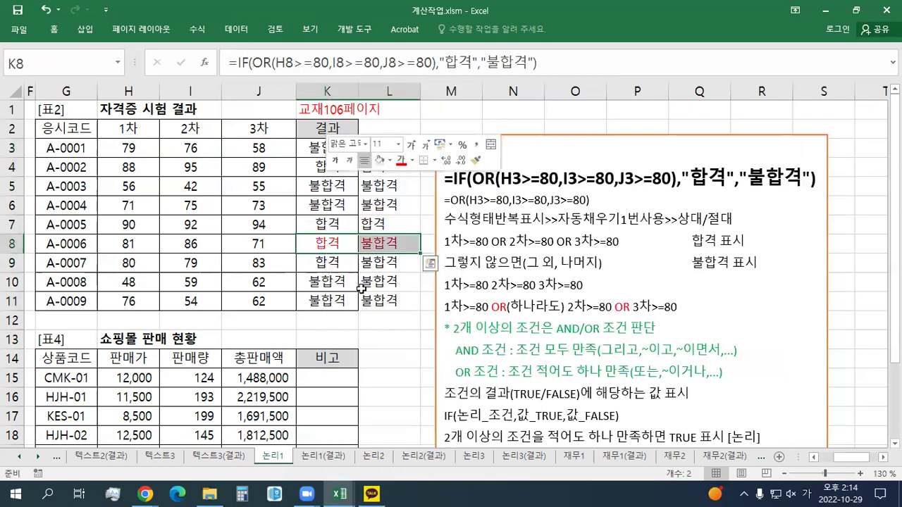
{"action": "key", "text": "ctrl+Down"}
{"action": "key", "text": "Right"}
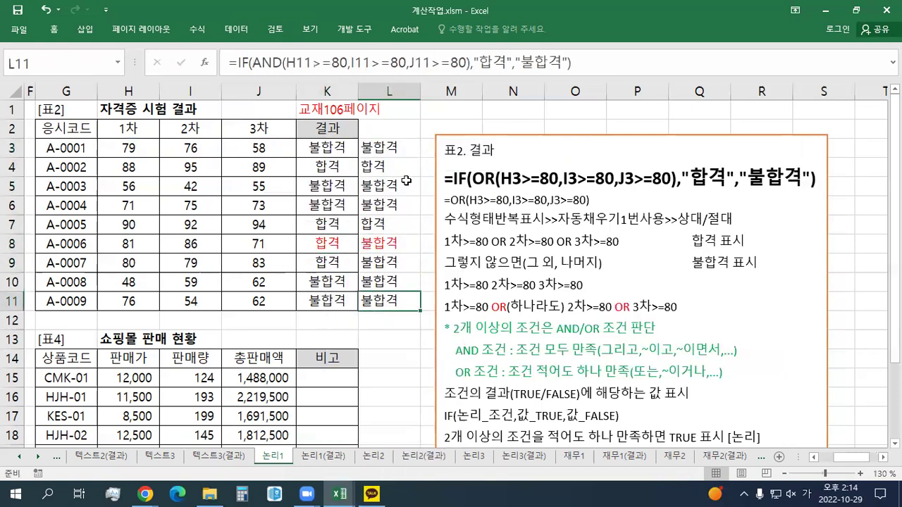
Step: Colour the text of cells K9:L9 red to highlight the differing results for A-0007
{"action": "left_click_drag", "start_coordinate": [352, 261], "coordinate": [380, 262]}
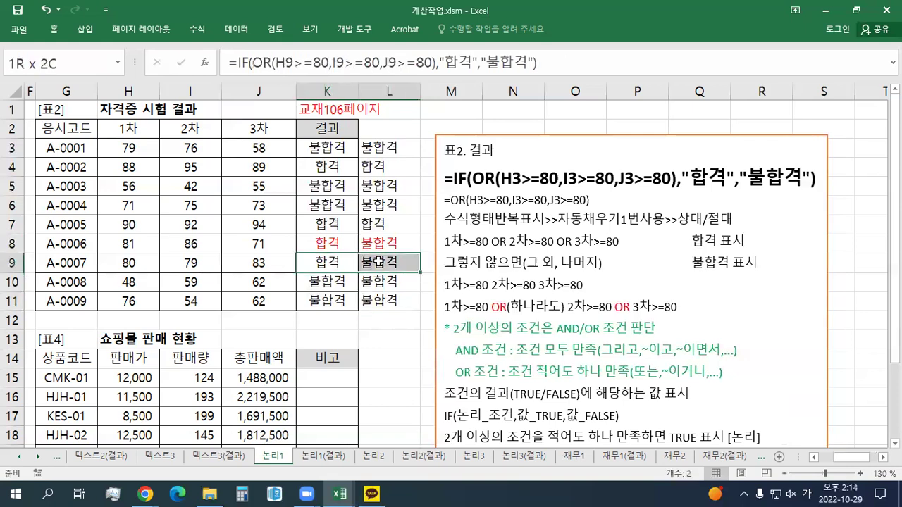
{"action": "right_click", "coordinate": [380, 262]}
{"action": "left_click", "coordinate": [432, 162]}
Step: Copy L10's IF(AND(...)) formula into the notes text box on a new line under the heading 표2. 결과
{"action": "left_click", "coordinate": [416, 281]}
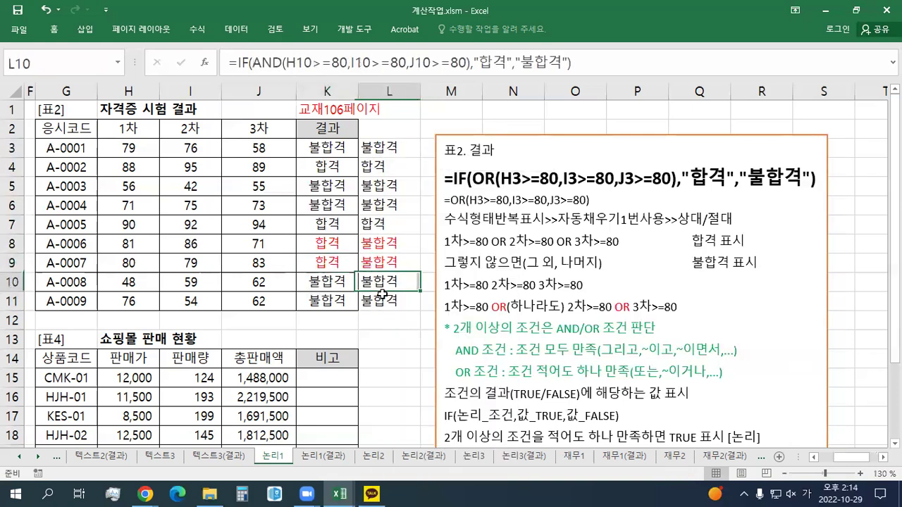
{"action": "triple_click", "coordinate": [576, 72]}
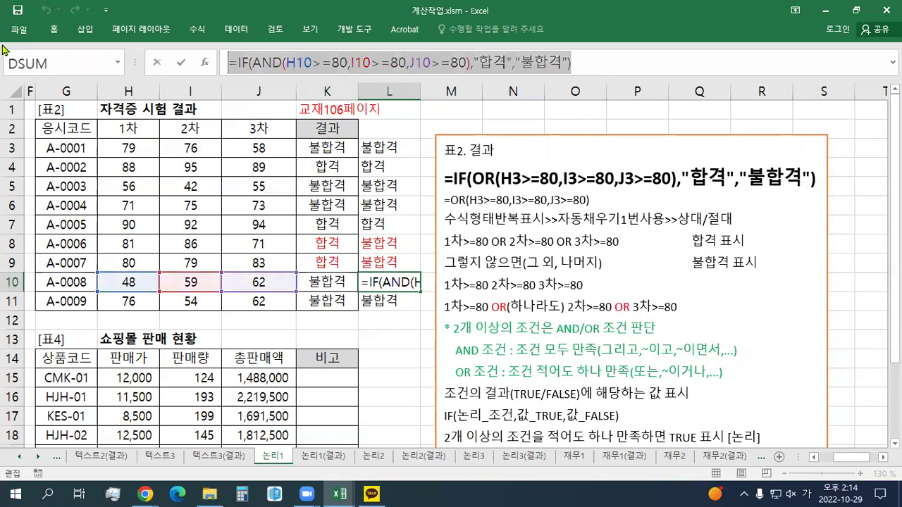
{"action": "key", "text": "ctrl+c"}
{"action": "left_click", "coordinate": [514, 152]}
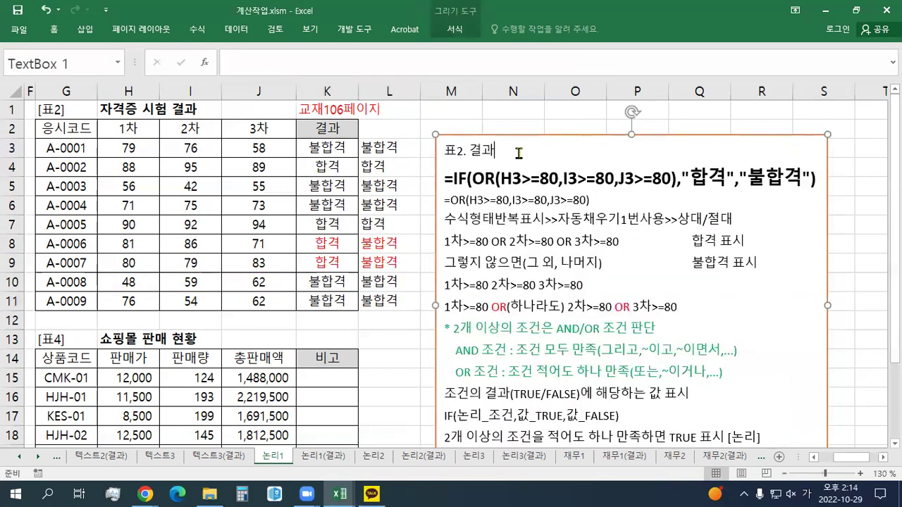
{"action": "key", "text": "Return"}
{"action": "key", "text": "ctrl+v"}
Step: Enlarge the text of the =IF(AND(H10>=80,I10>=80,J10>=80),"합격","불합격") line by three font sizes
{"action": "triple_click", "coordinate": [530, 171]}
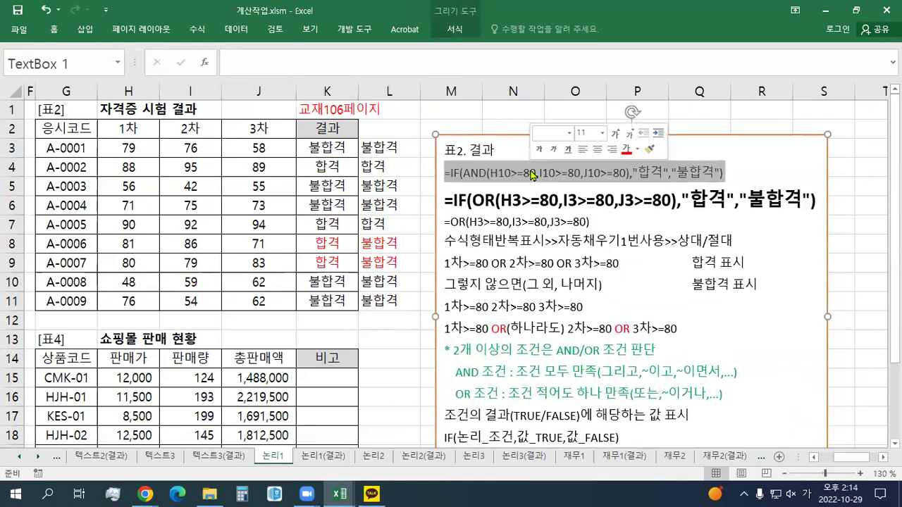
{"action": "left_click", "coordinate": [615, 135]}
{"action": "left_click", "coordinate": [615, 135]}
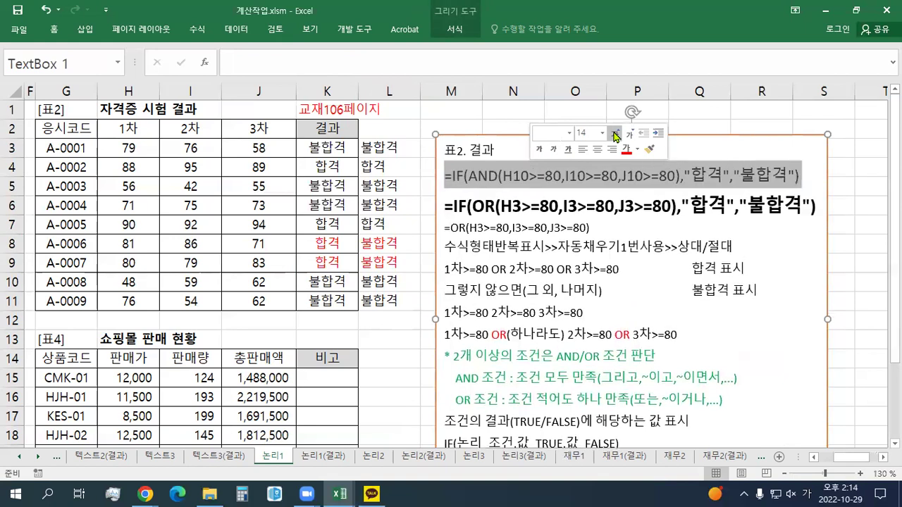
{"action": "left_click", "coordinate": [615, 135]}
{"action": "left_click", "coordinate": [592, 231]}
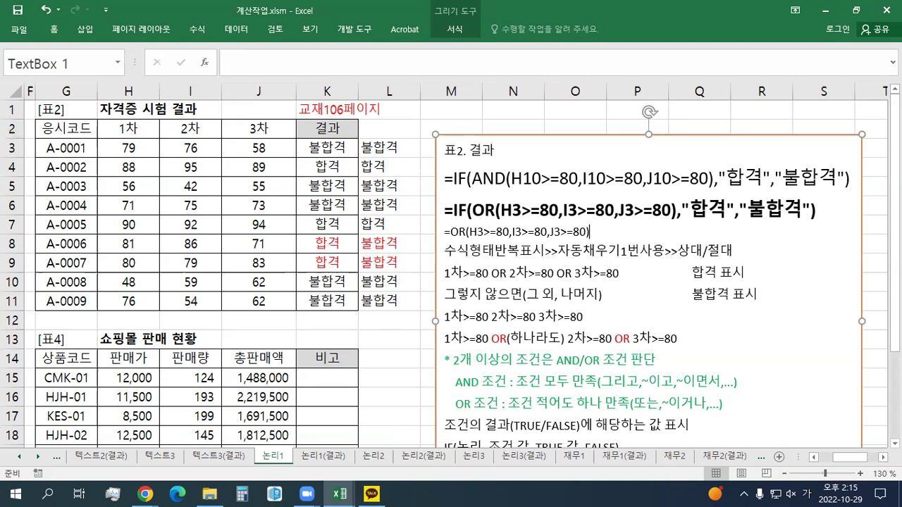
Step: Move the notes text box down over 표4, starting at about row 13, and bring 표3 into view beside it
{"action": "key", "text": "alt+Tab"}
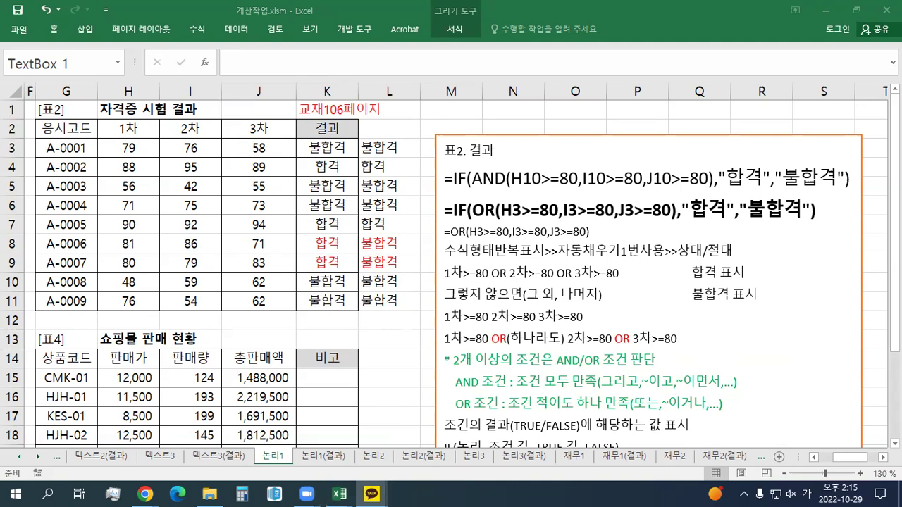
{"action": "left_click", "coordinate": [301, 381]}
{"action": "left_click_drag", "start_coordinate": [488, 133], "coordinate": [98, 331]}
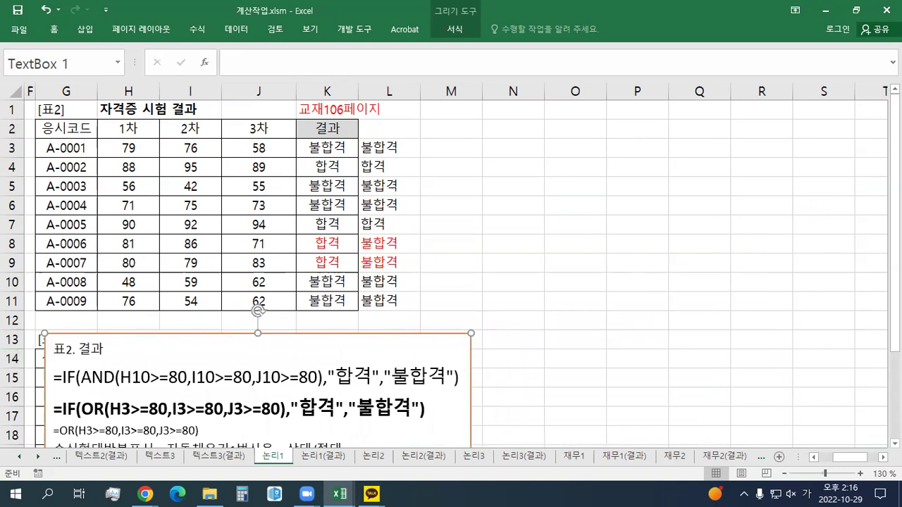
{"action": "left_click", "coordinate": [85, 30]}
{"action": "left_click", "coordinate": [130, 231]}
{"action": "scroll", "coordinate": [823, 458], "scroll_direction": "left", "scroll_amount": 2}
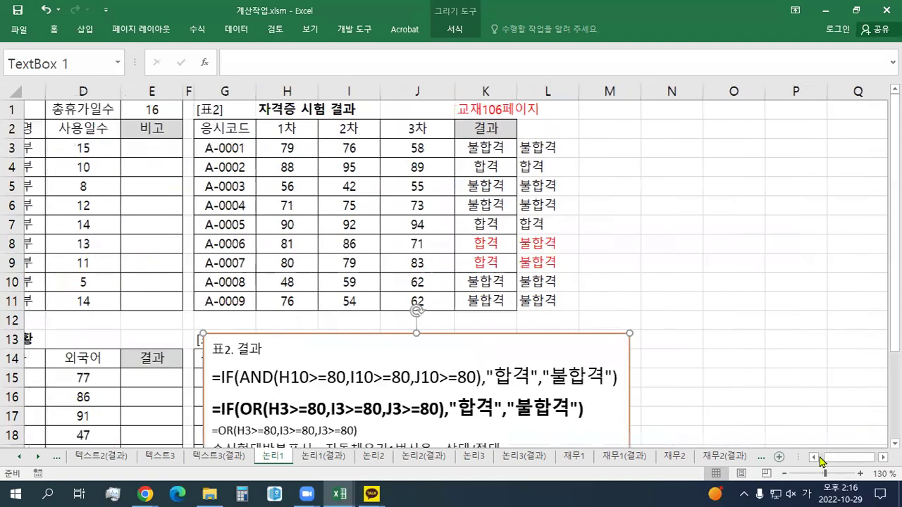
{"action": "scroll", "coordinate": [686, 427], "scroll_direction": "down", "scroll_amount": 3}
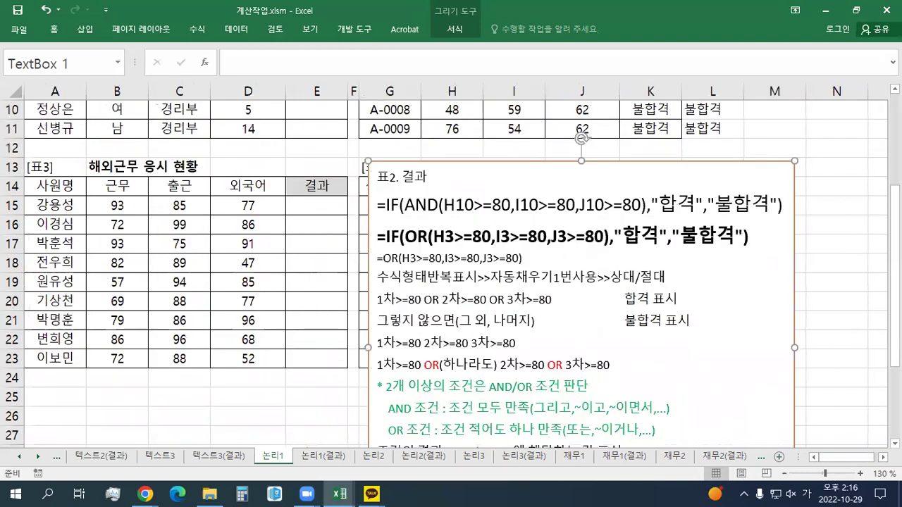
{"action": "scroll", "coordinate": [446, 199], "scroll_direction": "down", "scroll_amount": 1}
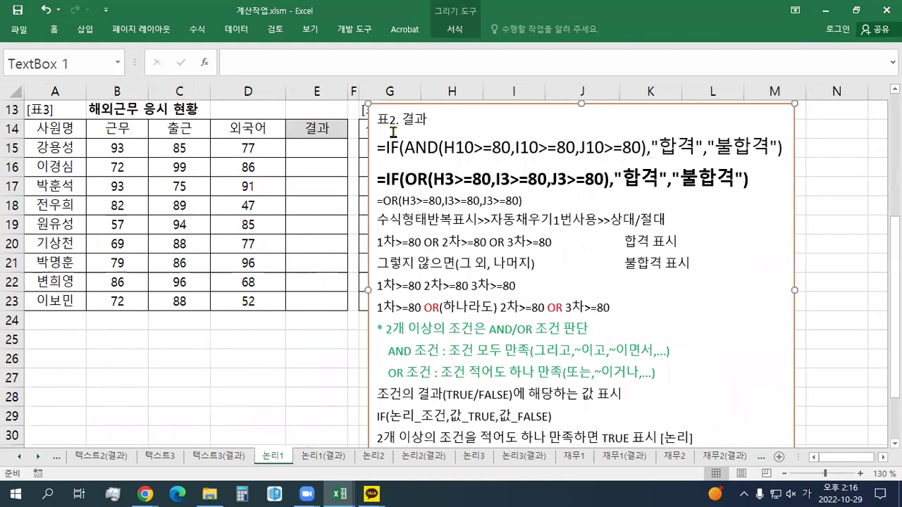
Step: Insert the heading 표3. 결과 above the 표2. 결과 notes, with blank lines below it
{"action": "left_click", "coordinate": [378, 119]}
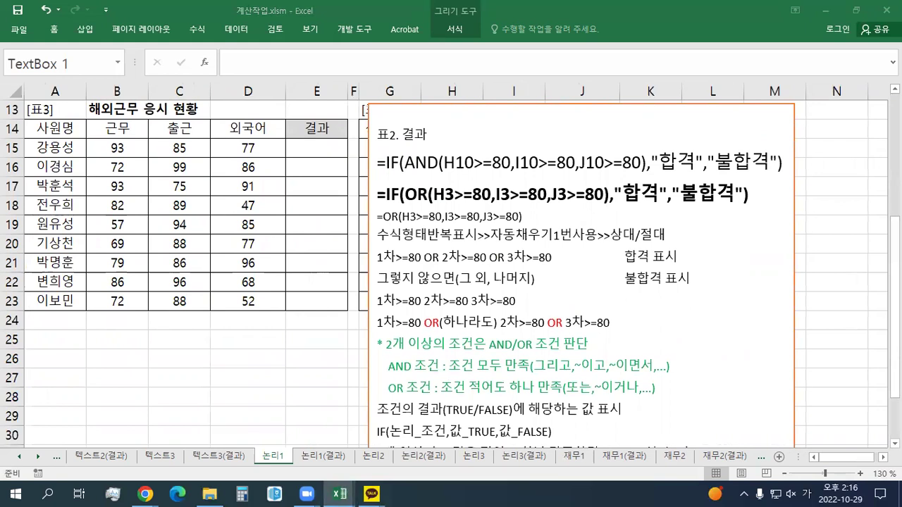
{"action": "left_click", "coordinate": [414, 118]}
{"action": "key", "text": "ctrl+v"}
{"action": "key", "text": "Return"}
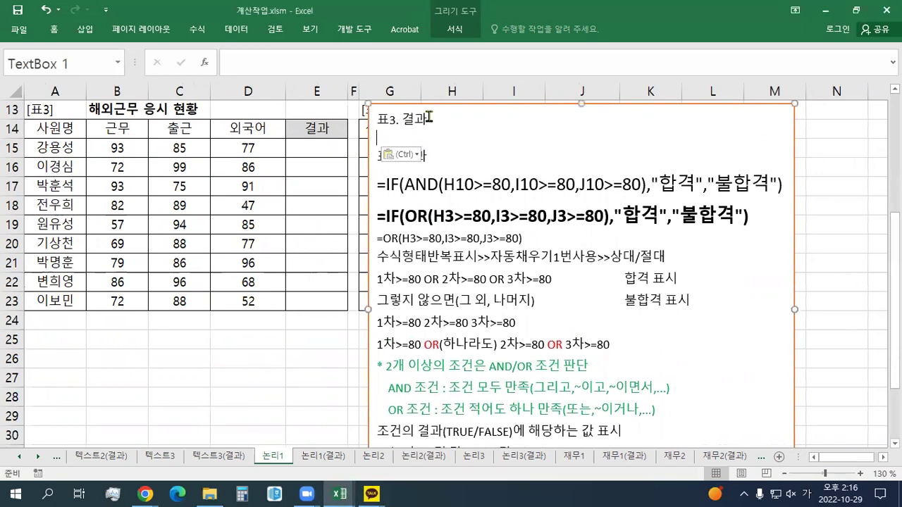
{"action": "key", "text": "Return"}
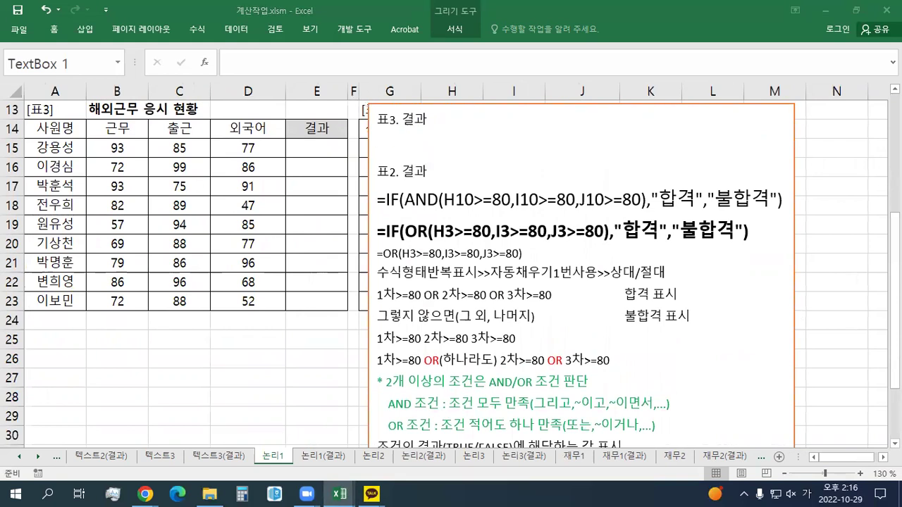
Step: Under 표3. 결과, add the IF, AND and OR descriptions with syntax IF(논리_조건,값_TRUE,값_FALSE), AND(조건1,조건2,조건3,...) and OR(조건1,조건2,조건3,...)
{"action": "left_click", "coordinate": [400, 137]}
{"action": "type", "text": "조건의 결과(TRUE/FALSE)에 해당하는 값 표시 IF(논리_조건,값_TRUE,값_FALSE) 2개 이상의 조건을 모두 만족하면 TRUE 표시 [논리] AND(조건1,조건2,조건3,...) 2개 이상의 조건을 적어도 하나 만족하면 TRUE 표시 [논리] OR(조건1,조건2,조건3,...)"}
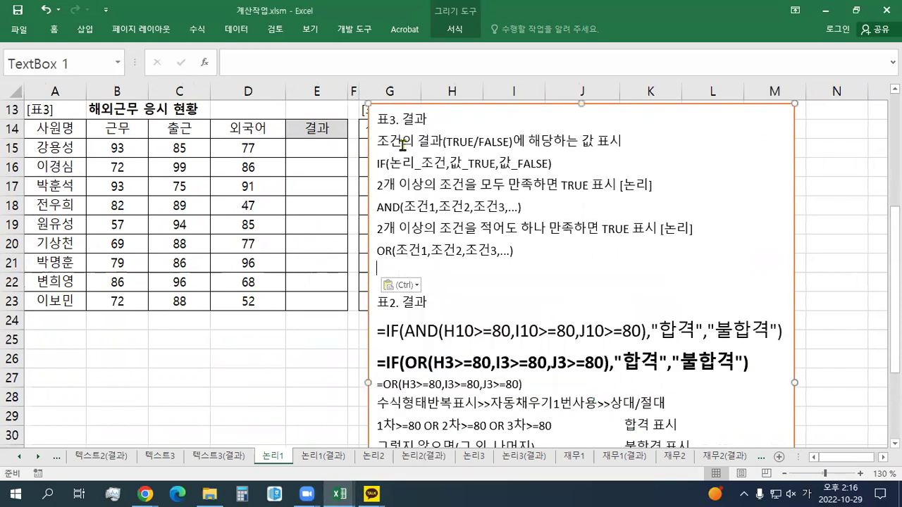
{"action": "key", "text": "BackSpace"}
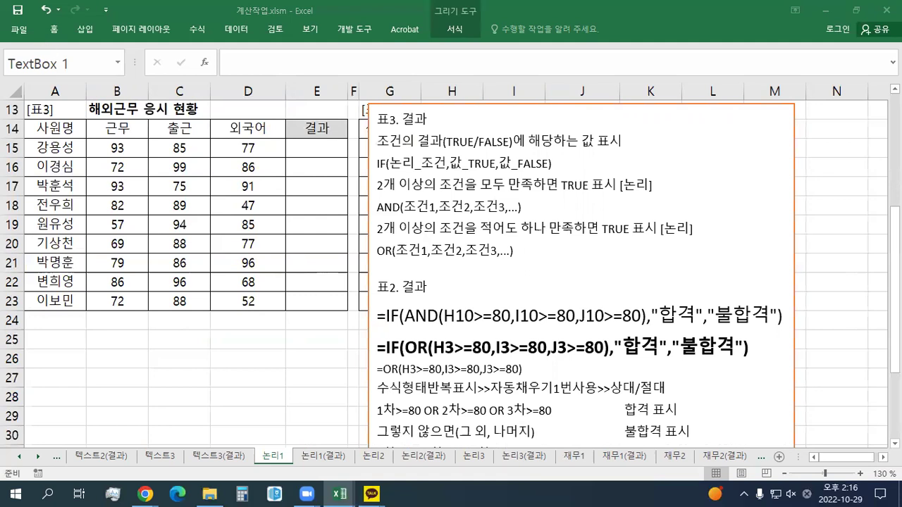
{"action": "left_click", "coordinate": [377, 268]}
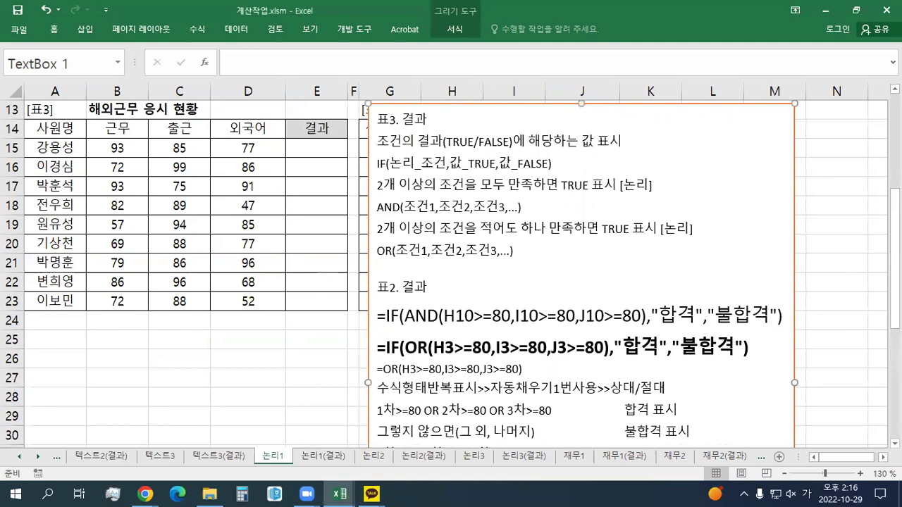
Step: Move the 1계산작업.xlsm window off this screen, and add the line "근무>=80 출근>=80 외국어>=90" under 표3. 결과 in 계산작업.xlsm
{"action": "left_click", "coordinate": [210, 494]}
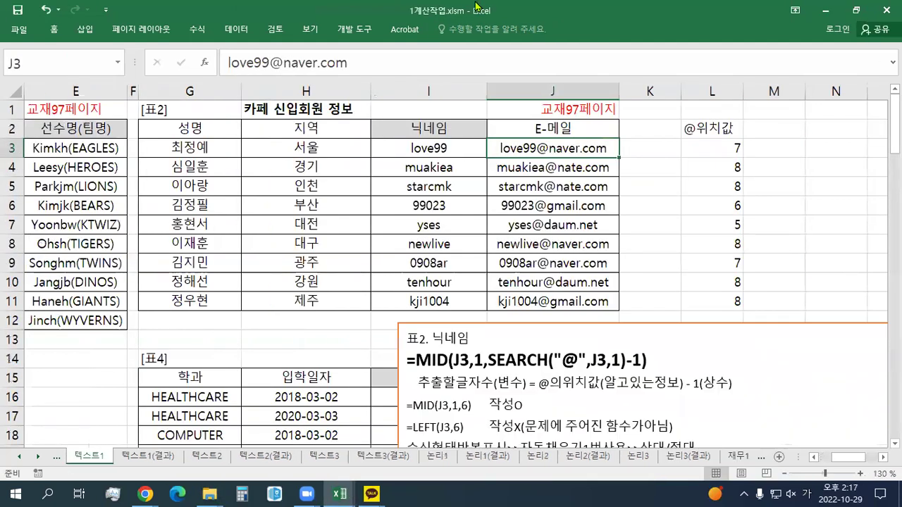
{"action": "left_click_drag", "start_coordinate": [458, 16], "coordinate": [901, 15]}
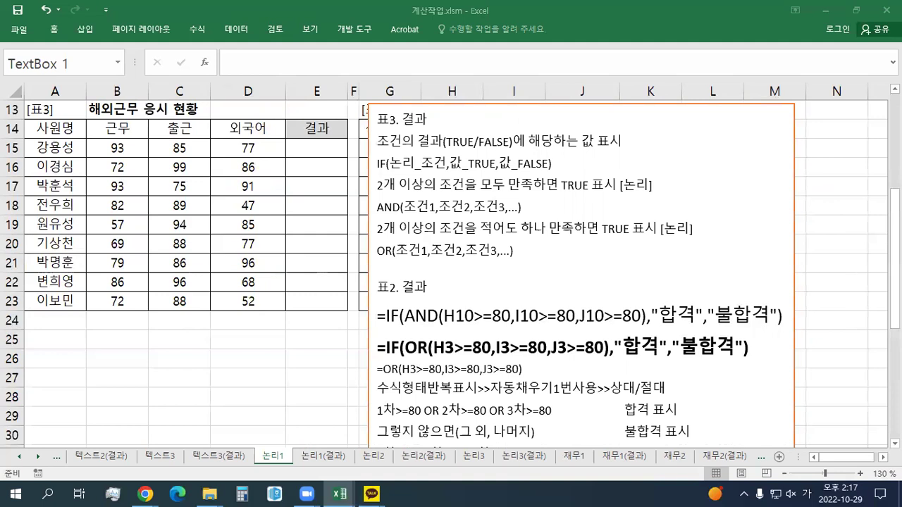
{"action": "left_click", "coordinate": [434, 131]}
{"action": "type", "text": "근무>=80 출근>=80 외국어>=90"}
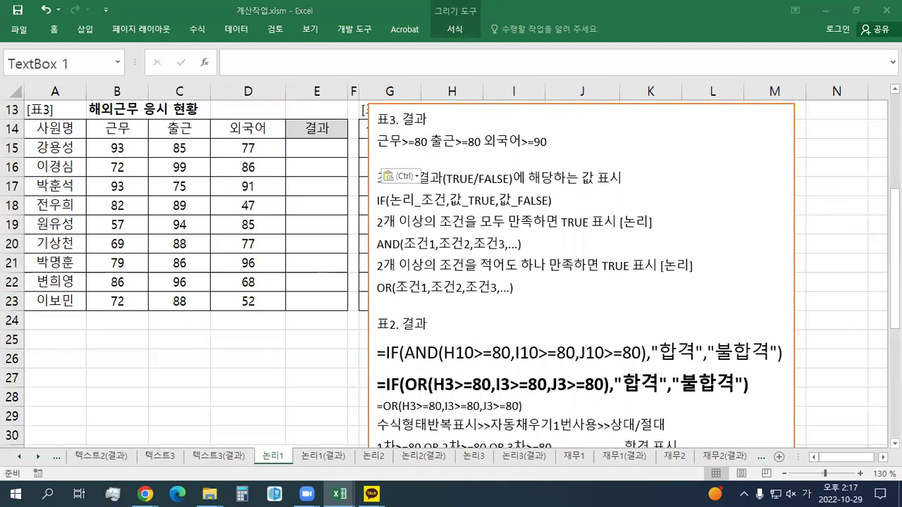
Step: Add the three-line note "* 2개 이상의 조건은 AND/OR 조건 판단" with its AND and OR explanations below the 표3 condition line, keeping the green source formatting
{"action": "left_click", "coordinate": [421, 159]}
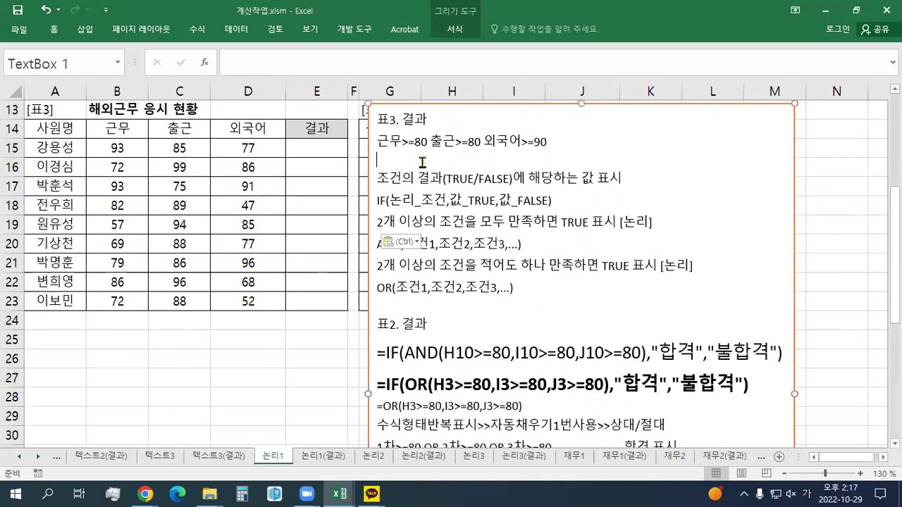
{"action": "type", "text": "* 2개 이상의 조건은 AND/OR 조건 판단    AND 조건 : 조건 모두 만족(그리고,~이고,~이면서,...)    OR 조건 : 조건 적어도 하나 만족(또는,~이거나,...)"}
{"action": "left_click", "coordinate": [408, 242]}
{"action": "left_click", "coordinate": [414, 275]}
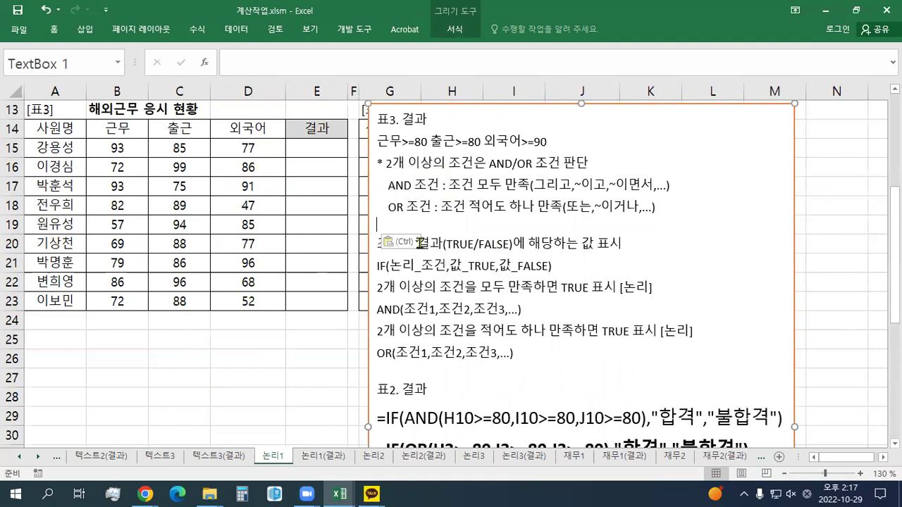
{"action": "key", "text": "BackSpace"}
Step: Insert "(근무>=80 OR(~나) 출근>=80) AND(~이면서) 외국어>=90 (AND/OR 결합 조건)" below the 표3 condition line, keeping its source colours
{"action": "left_click", "coordinate": [550, 144]}
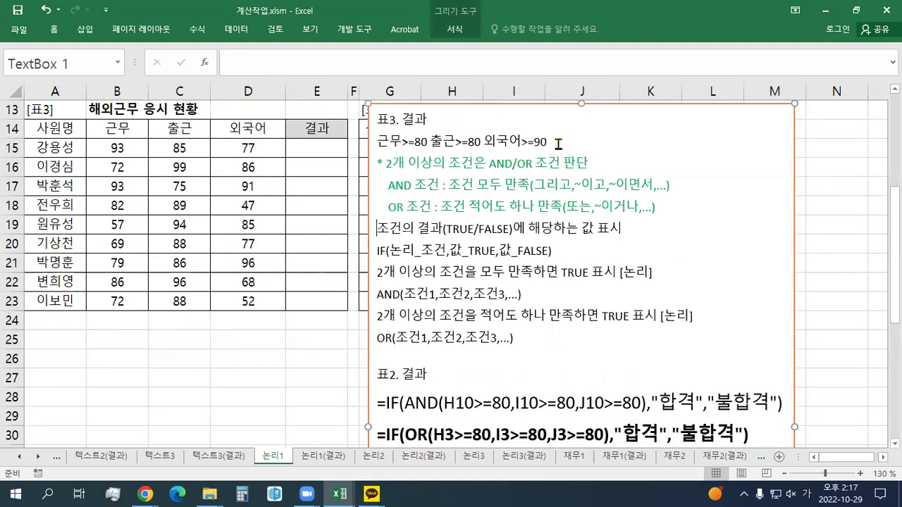
{"action": "key", "text": "Return"}
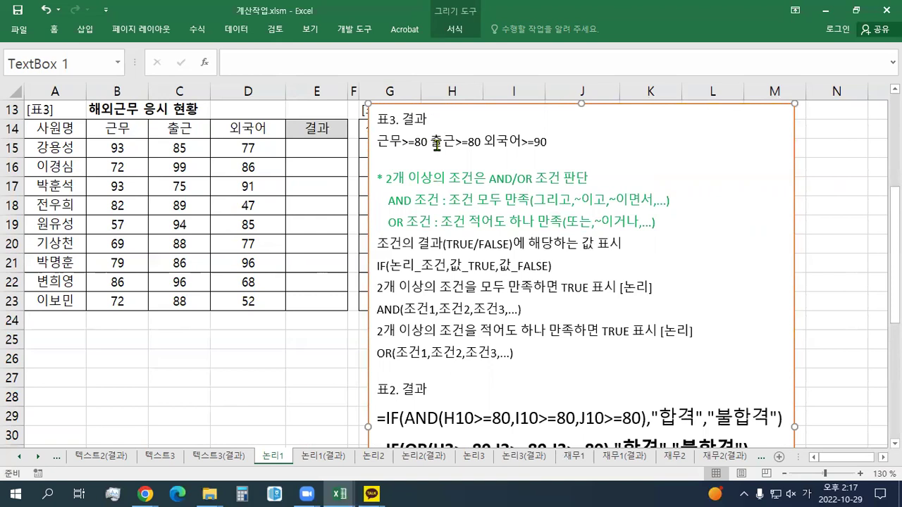
{"action": "left_click_drag", "start_coordinate": [437, 143], "coordinate": [547, 143]}
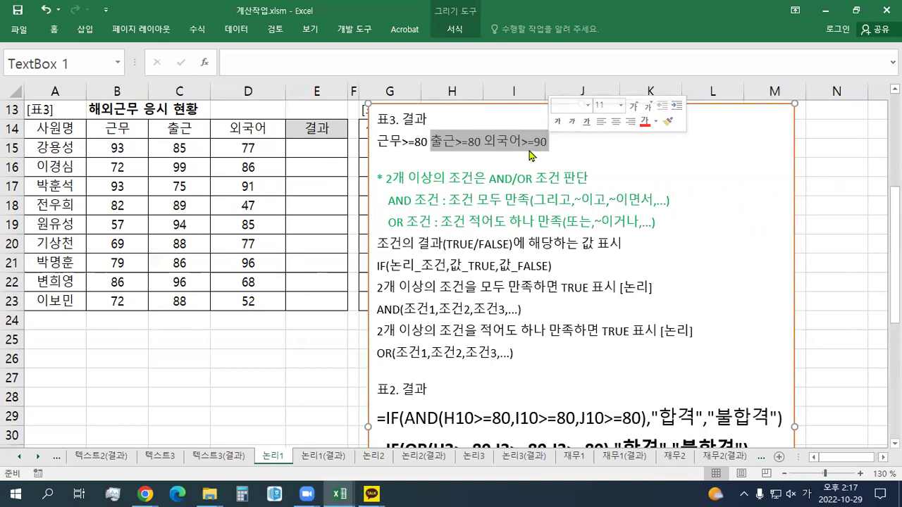
{"action": "left_click", "coordinate": [441, 163]}
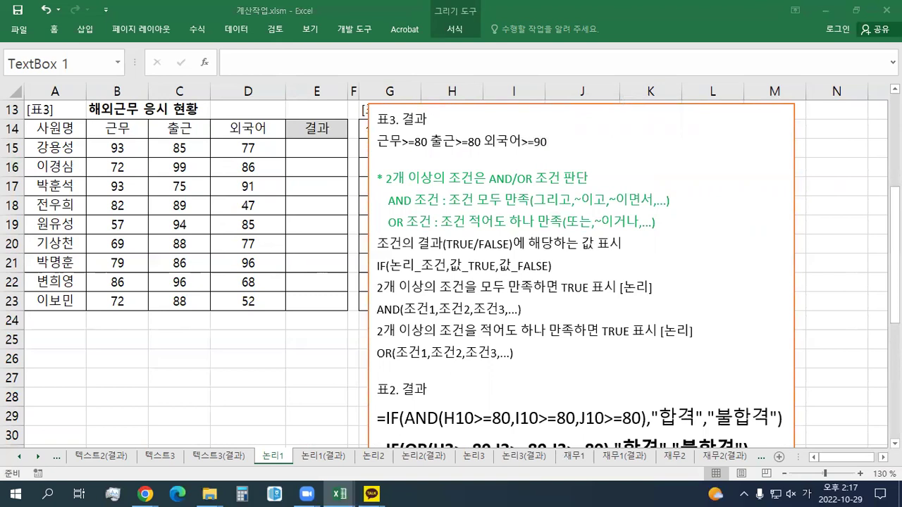
{"action": "left_click", "coordinate": [389, 171]}
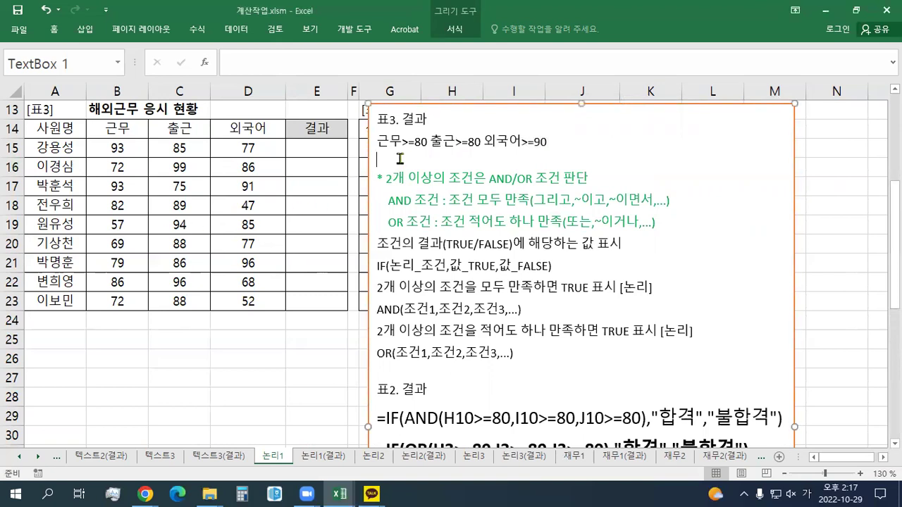
{"action": "type", "text": "(근무>=80 OR(~나) 출근>=80) AND(~이면서) 외국어>=90\t(AND/OR 결합 조건)"}
{"action": "left_click", "coordinate": [403, 199]}
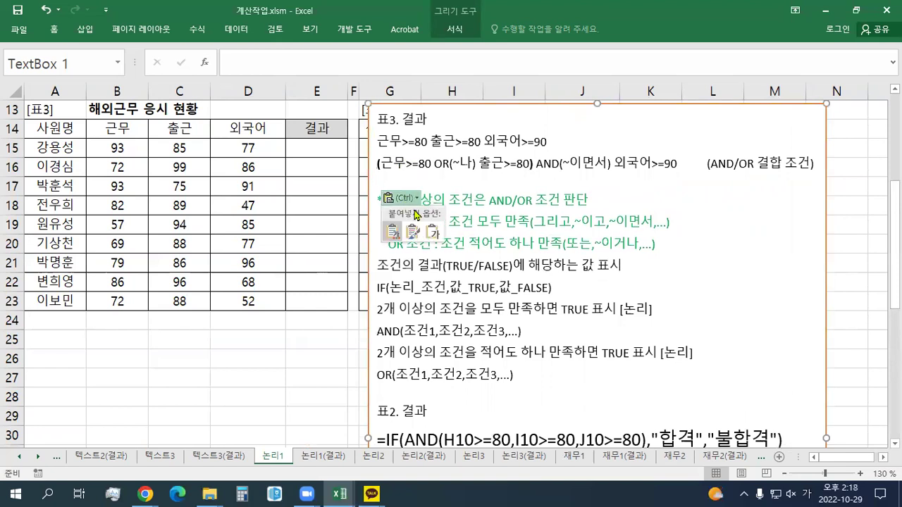
{"action": "left_click", "coordinate": [393, 232]}
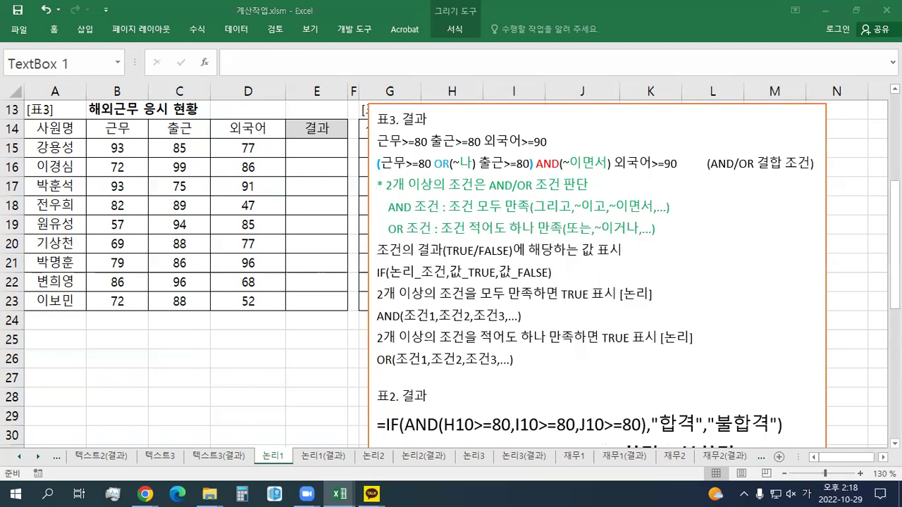
Step: Add the interpretations "(근무>=80 OR 출근>=80) AND 외국어>=90" marked 문제내용해석O and "근무>=80 OR (출근>=80 AND 외국어>=90)" marked 문제내용해석X below the combined condition
{"action": "left_click", "coordinate": [817, 163]}
{"action": "left_click", "coordinate": [817, 164]}
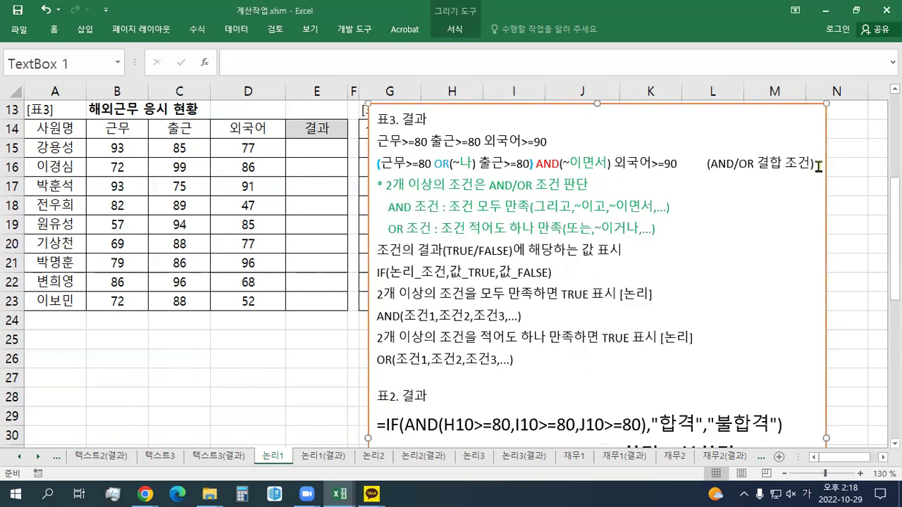
{"action": "key", "text": "Return"}
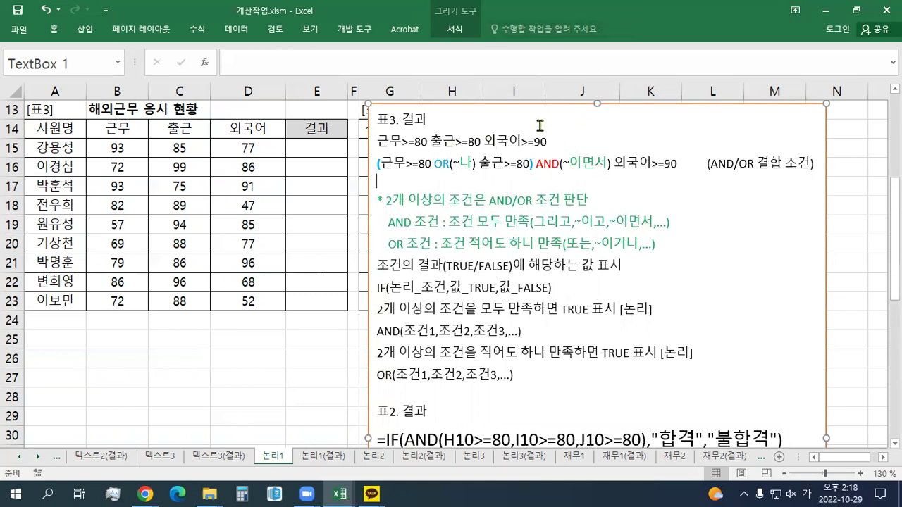
{"action": "type", "text": "(근무>=80 OR 출근>=80) AND 외국어>=90\t문제내용해석O 근무>=80 OR (출근>=80 AND 외국어>=90)\t문제내용해석X"}
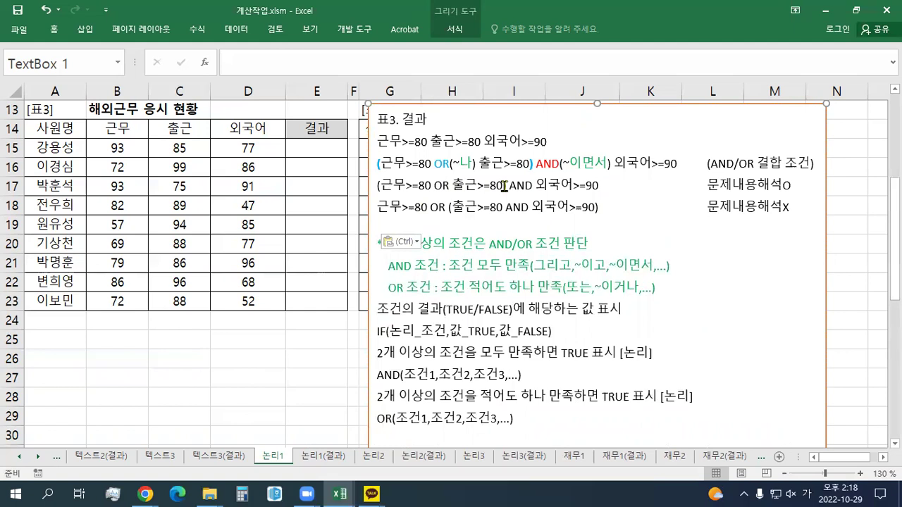
Step: Duplicate the line "근무>=80 출근>=80 외국어>=90" directly beneath itself in the 표3 notes
{"action": "triple_click", "coordinate": [448, 145]}
{"action": "key", "text": "ctrl+c"}
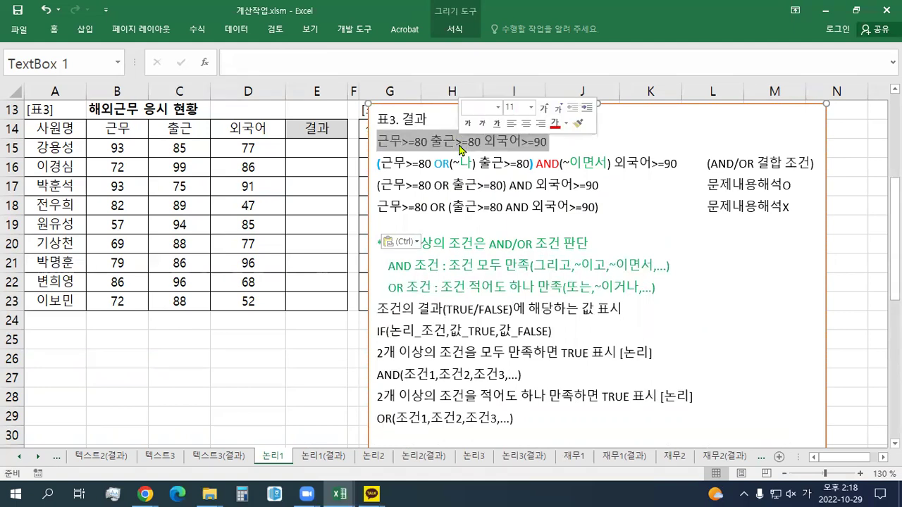
{"action": "left_click", "coordinate": [557, 142]}
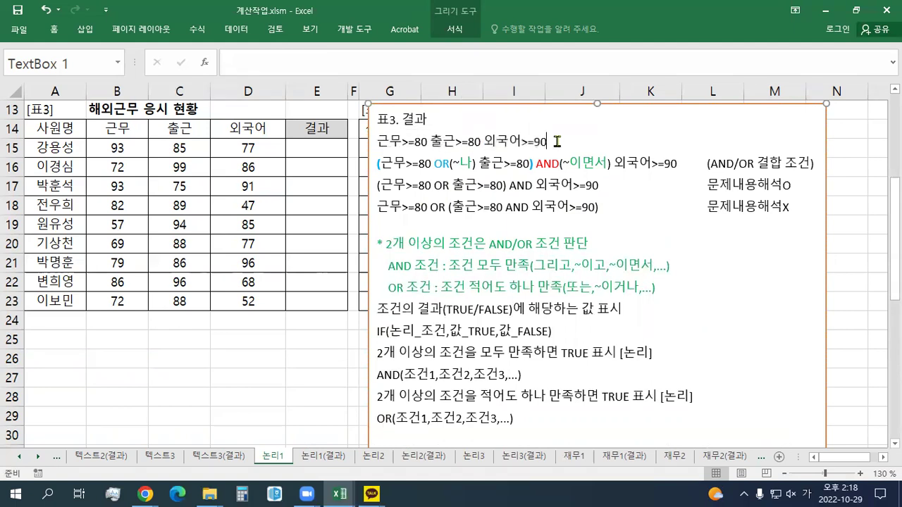
{"action": "key", "text": "Return"}
{"action": "key", "text": "ctrl+v"}
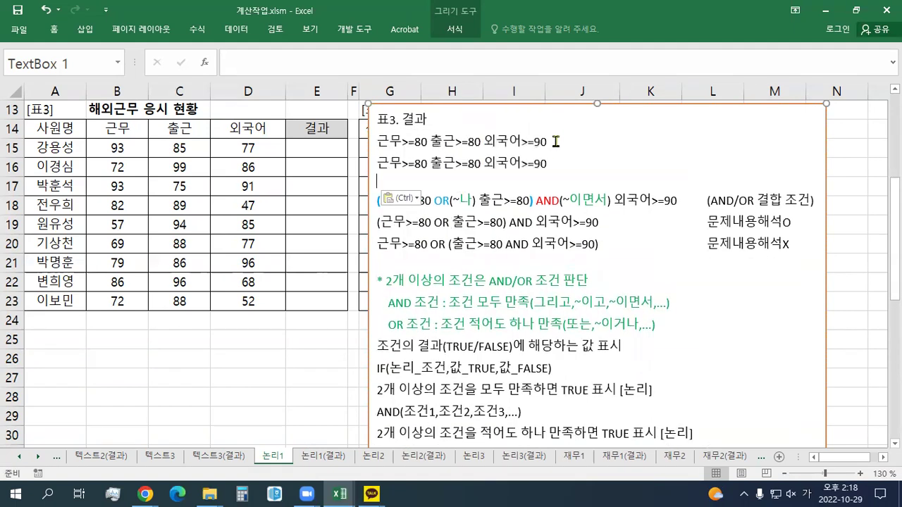
Step: Insert the coloured "OR(~나)" and "AND(~이면서)" between the conditions of the duplicated 표3 line and remove the blank line below it
{"action": "left_click", "coordinate": [470, 164]}
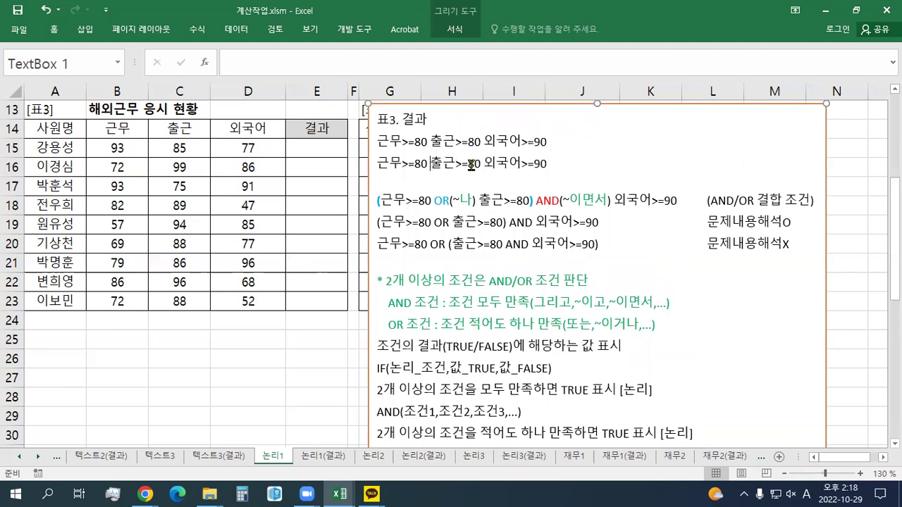
{"action": "left_click_drag", "start_coordinate": [433, 200], "coordinate": [432, 164]}
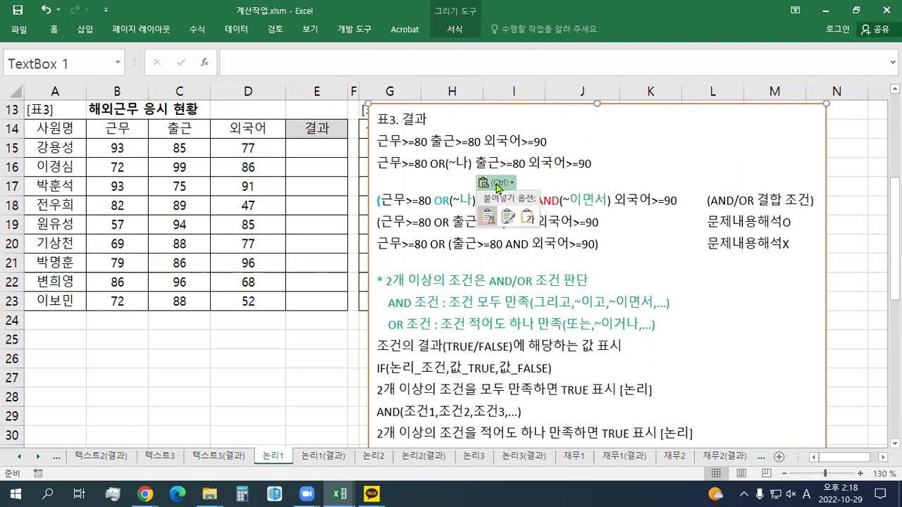
{"action": "left_click_drag", "start_coordinate": [535, 202], "coordinate": [610, 201]}
{"action": "key", "text": "ctrl+c"}
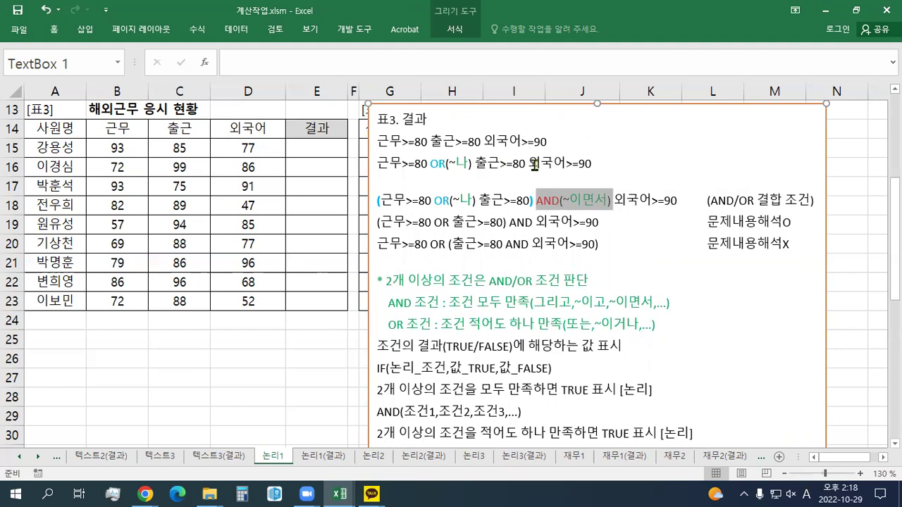
{"action": "left_click", "coordinate": [533, 167]}
{"action": "key", "text": "ctrl+v"}
{"action": "left_click", "coordinate": [620, 183]}
{"action": "left_click", "coordinate": [638, 216]}
{"action": "left_click_drag", "start_coordinate": [416, 166], "coordinate": [603, 169]}
{"action": "left_click", "coordinate": [443, 183]}
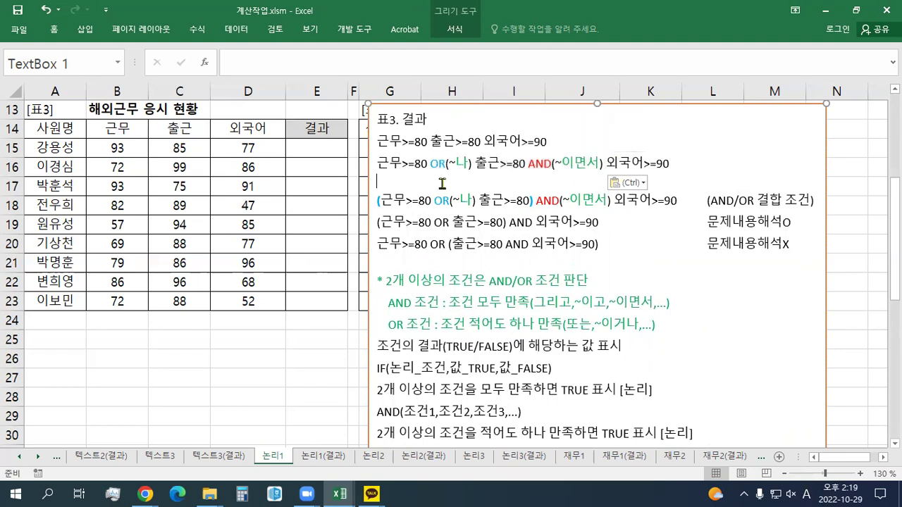
{"action": "key", "text": "Delete"}
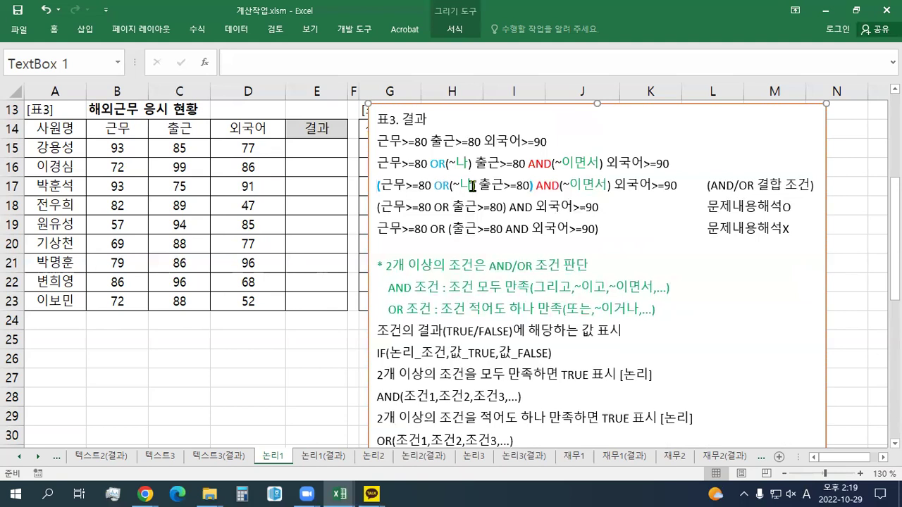
Step: Delete the "(~나)" remark after OR in the bracketed combined condition line of the 표3 notes
{"action": "left_click", "coordinate": [434, 186]}
{"action": "key", "text": "Delete"}
{"action": "key", "text": "Delete"}
{"action": "key", "text": "Delete"}
{"action": "key", "text": "Delete"}
{"action": "key", "text": "Delete"}
{"action": "key", "text": "Delete"}
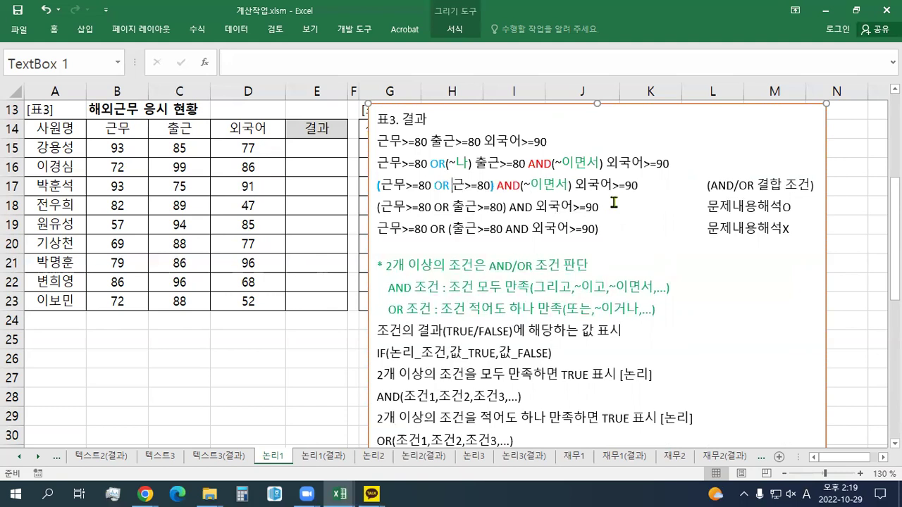
{"action": "type", "text": "CNF"}
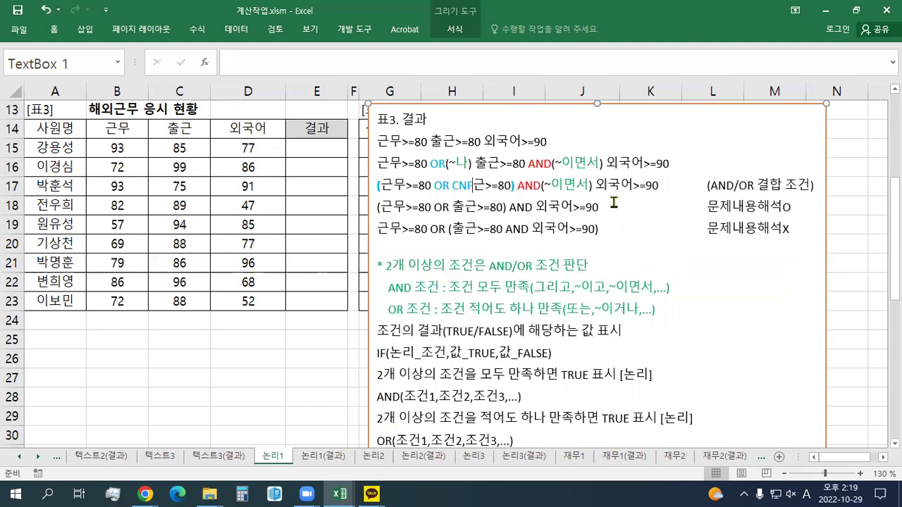
{"action": "key", "text": "shift+Left"}
{"action": "key", "text": "shift+Left"}
{"action": "key", "text": "shift+Left"}
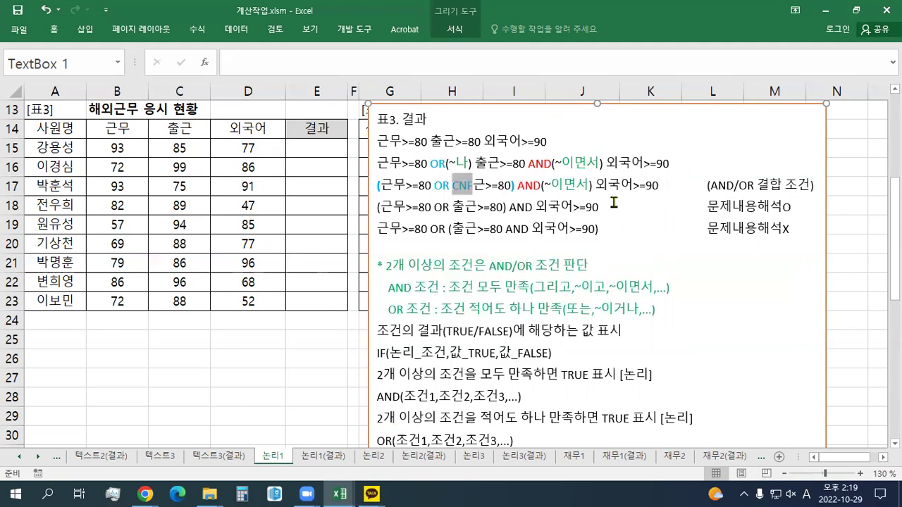
{"action": "right_click", "coordinate": [468, 186]}
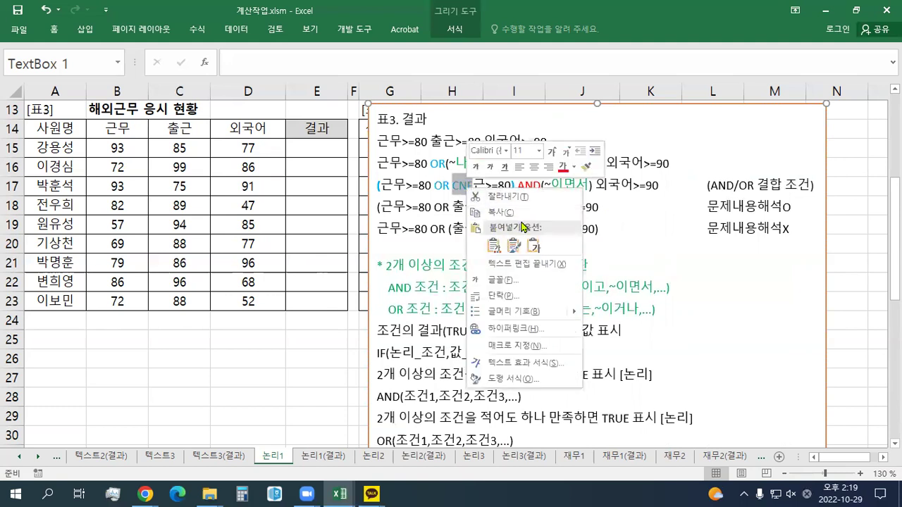
{"action": "left_click", "coordinate": [475, 169]}
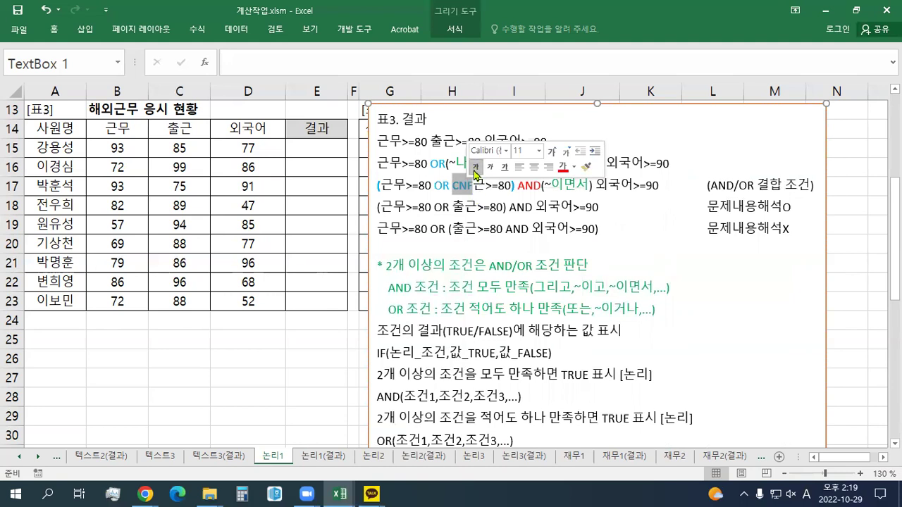
{"action": "left_click", "coordinate": [574, 168]}
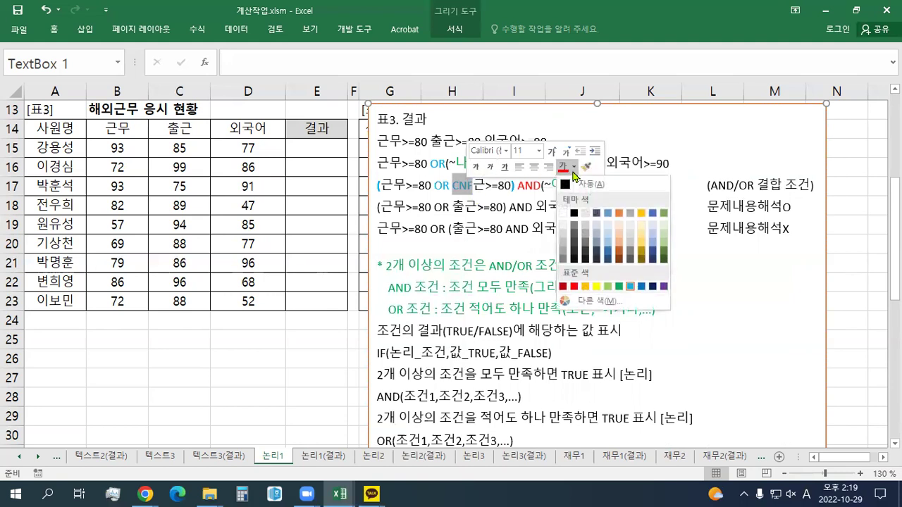
{"action": "left_click", "coordinate": [564, 184]}
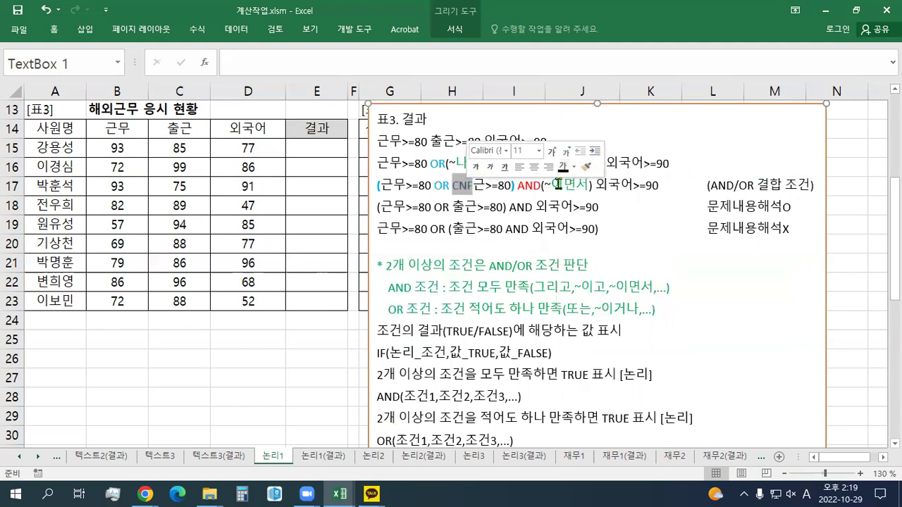
{"action": "key", "text": "Right"}
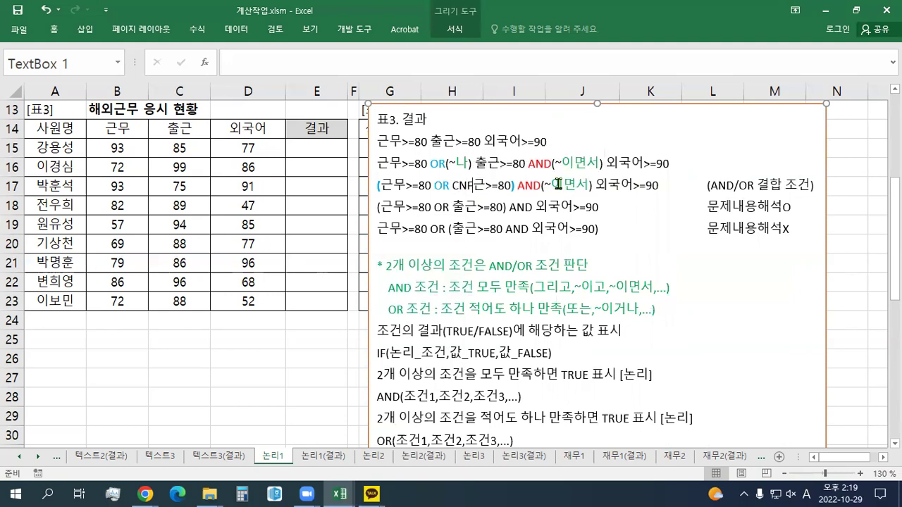
{"action": "key", "text": "BackSpace"}
{"action": "key", "text": "BackSpace"}
{"action": "key", "text": "BackSpace"}
Step: Restore the syllable 출 after OR and delete the "(~이면서)" remark after AND in the bracketed combined condition line
{"action": "key", "text": "Hangul"}
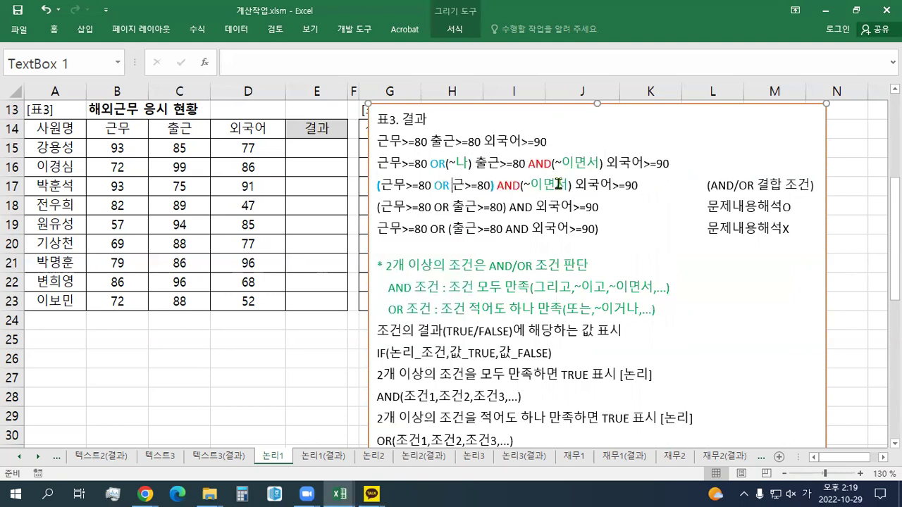
{"action": "type", "text": "ㅊ"}
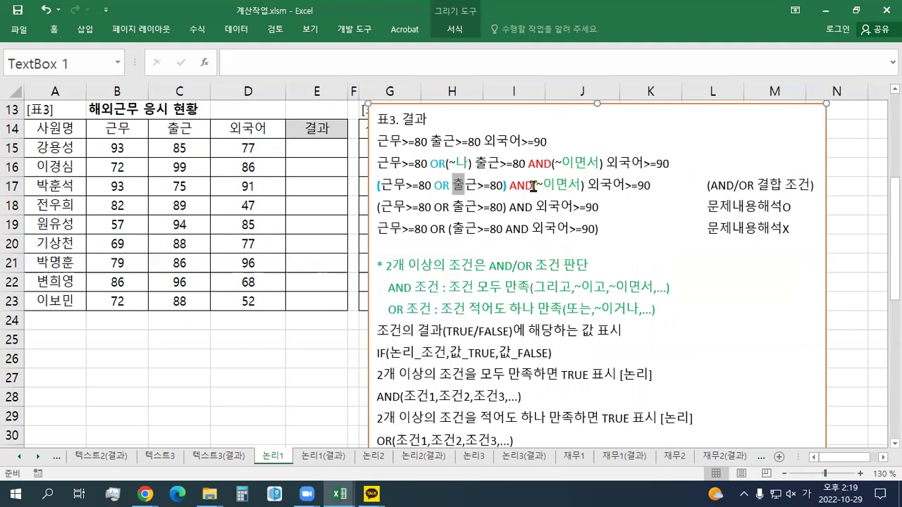
{"action": "left_click", "coordinate": [534, 186]}
{"action": "key", "text": "Delete"}
{"action": "key", "text": "Delete"}
{"action": "key", "text": "Delete"}
{"action": "key", "text": "Delete"}
{"action": "key", "text": "Delete"}
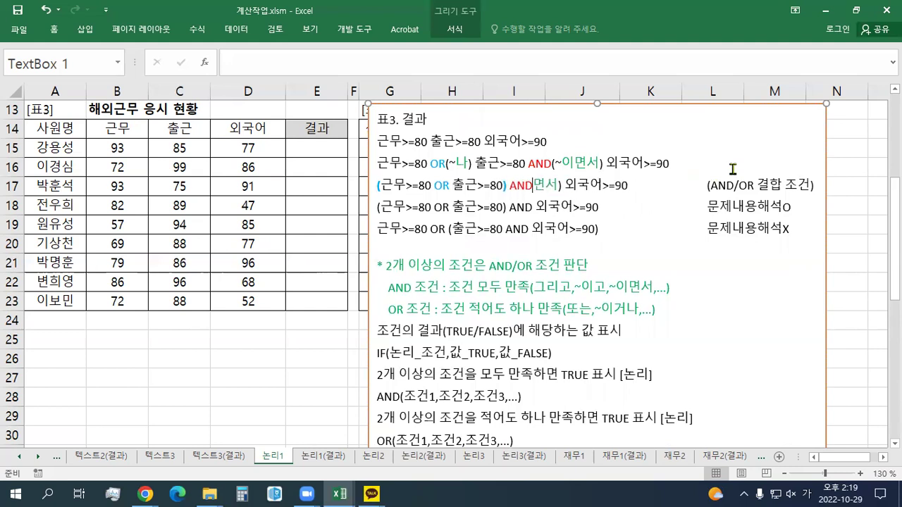
{"action": "key", "text": "Delete"}
Step: Align the remarks (AND/OR 결합 조건), 문제내용해석O and 문제내용해석X in one column and indent the two interpretation lines
{"action": "left_click", "coordinate": [632, 207]}
{"action": "key", "text": "ctrl+Delete"}
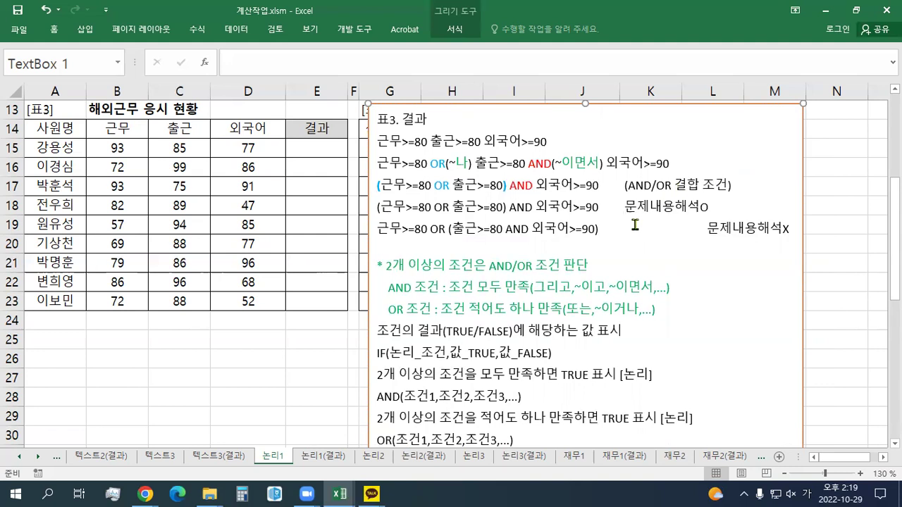
{"action": "left_click", "coordinate": [640, 228]}
{"action": "key", "text": "ctrl+Delete"}
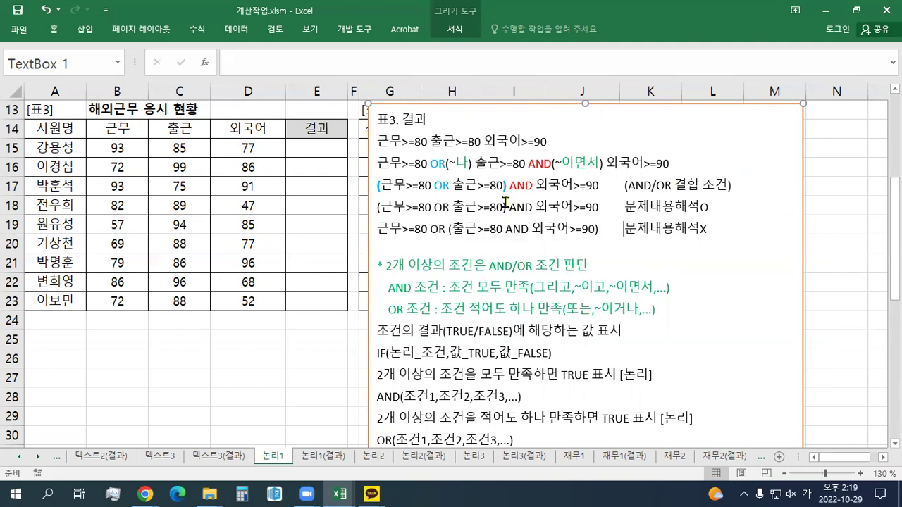
{"action": "left_click", "coordinate": [378, 207]}
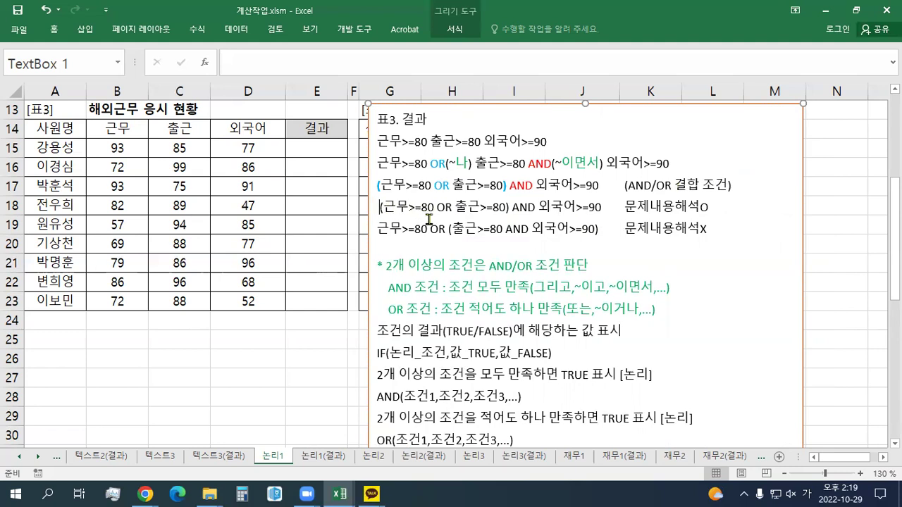
{"action": "left_click", "coordinate": [378, 230]}
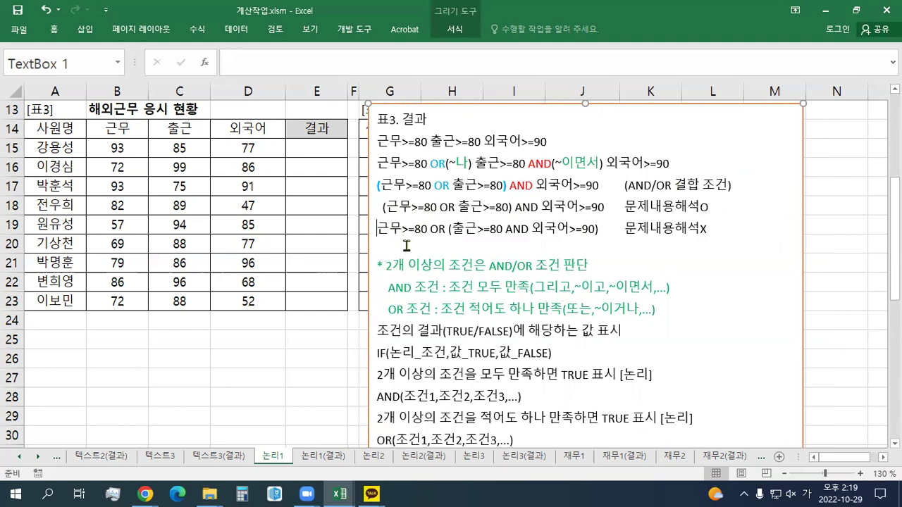
{"action": "left_click", "coordinate": [384, 208]}
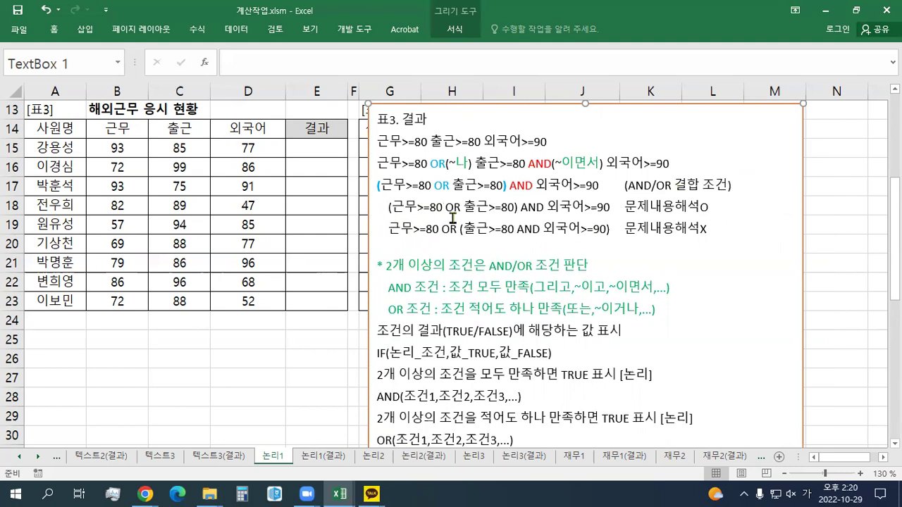
Step: Remove the blank line above the "* 2개 이상의 조건은 AND/OR 조건 판단" note
{"action": "left_click_drag", "start_coordinate": [381, 185], "coordinate": [598, 185]}
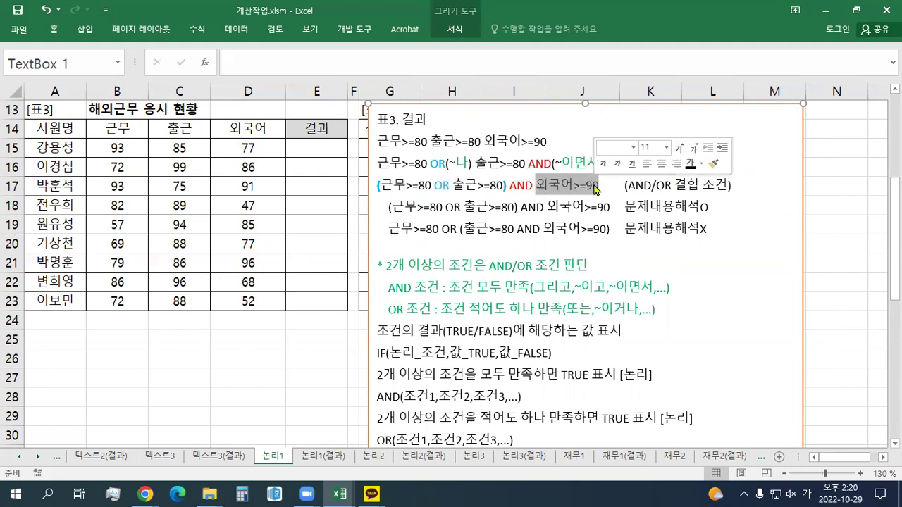
{"action": "left_click", "coordinate": [558, 186]}
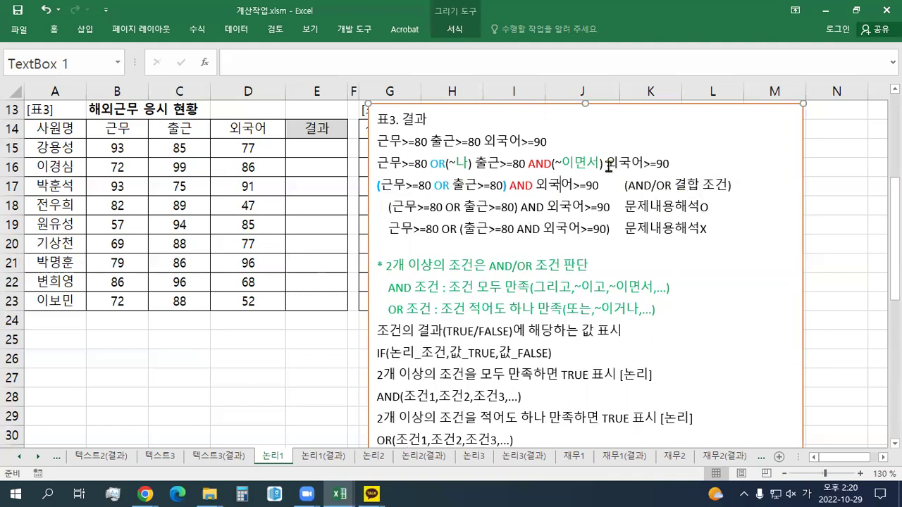
{"action": "left_click", "coordinate": [406, 246]}
{"action": "key", "text": "Delete"}
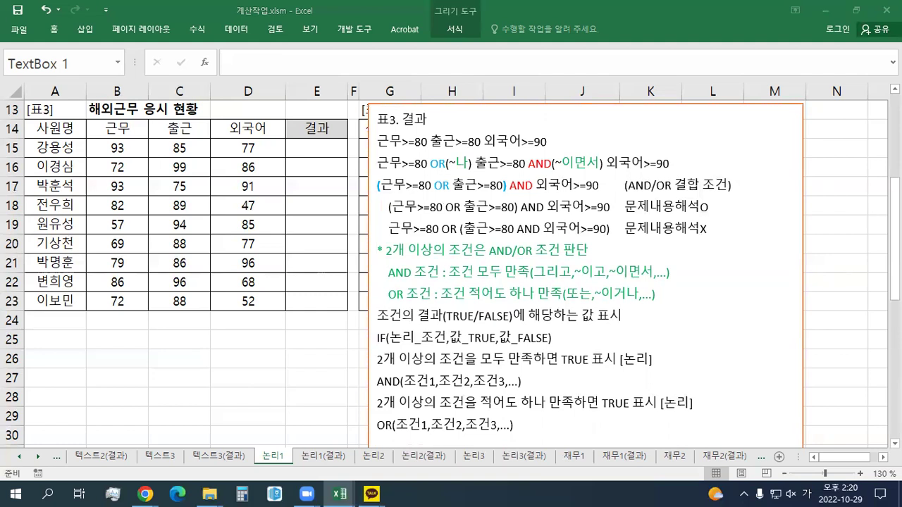
Step: Below the heading 표3. 결과, add "(근무>=80 OR 출근>=80) AND 외국어>=90 해외근무 표시" and "그렇지않으면(그 외, 나머지) 국내근무 표시" without a trailing blank line
{"action": "left_click", "coordinate": [447, 121]}
{"action": "key", "text": "Return"}
{"action": "type", "text": "(근무>=80 OR 출근>=80) AND 외국어>=90\t해외근무 표시 그렇지않으면(그 외, 나머지)\t국내근무 표시"}
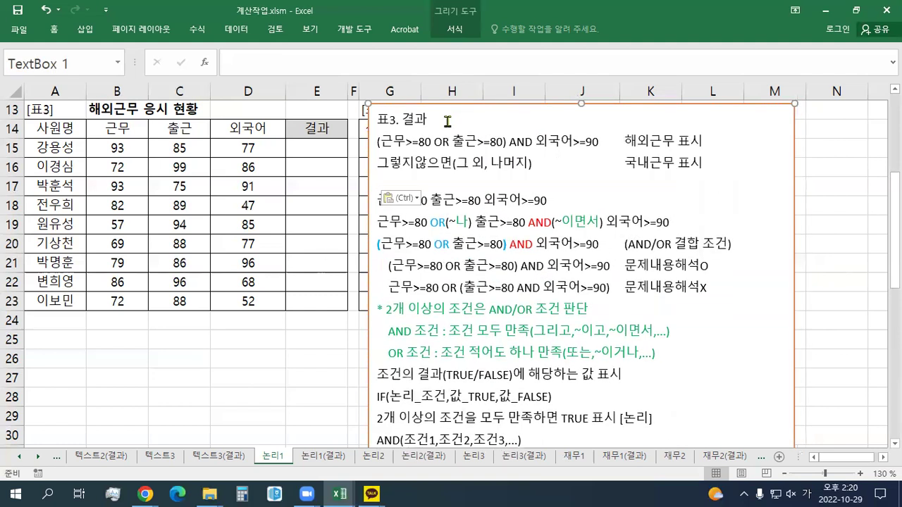
{"action": "left_click", "coordinate": [701, 163]}
{"action": "key", "text": "BackSpace"}
Step: Add the line "수식형태반복표시>>자동채우기1번사용>>상대/절대" directly below the heading 표3. 결과, without a trailing blank line
{"action": "left_click_drag", "start_coordinate": [324, 149], "coordinate": [324, 302]}
{"action": "left_click", "coordinate": [564, 250]}
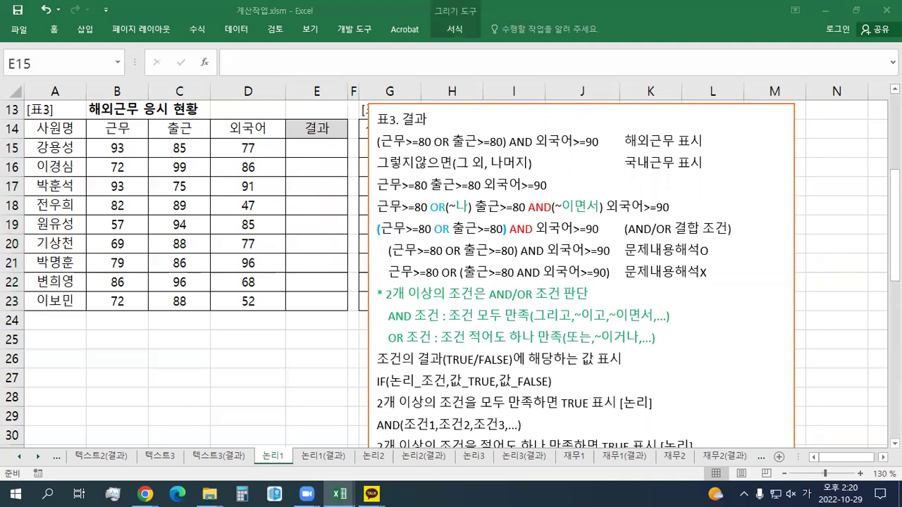
{"action": "left_click", "coordinate": [407, 114]}
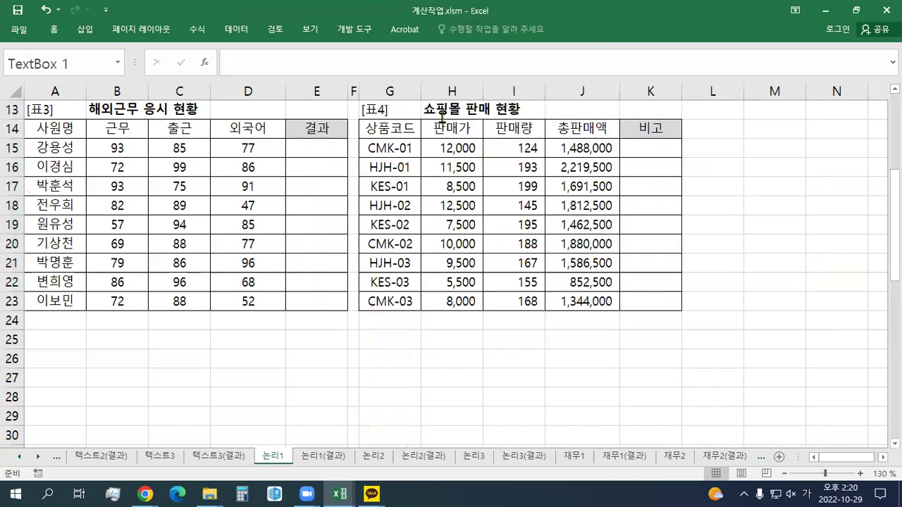
{"action": "type", "text": "수식형태반복표시>>자동채우기1번사용>>상대/절대"}
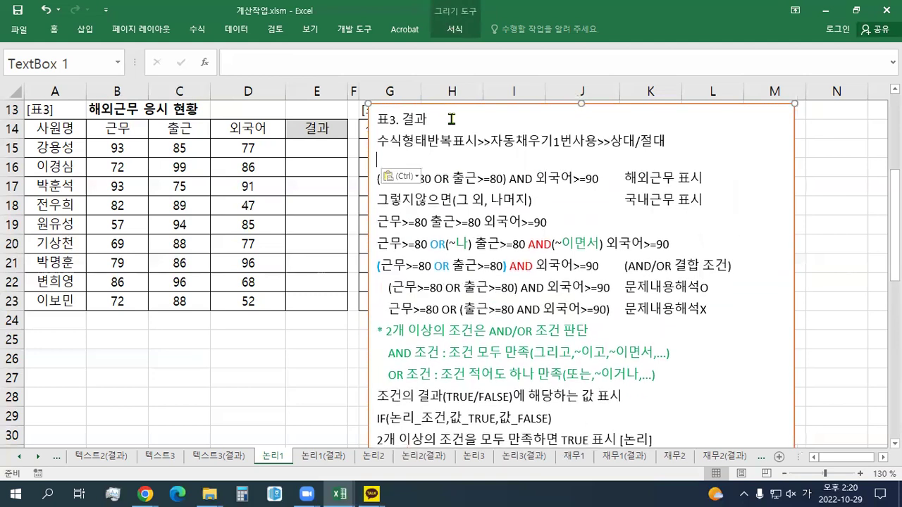
{"action": "key", "text": "Delete"}
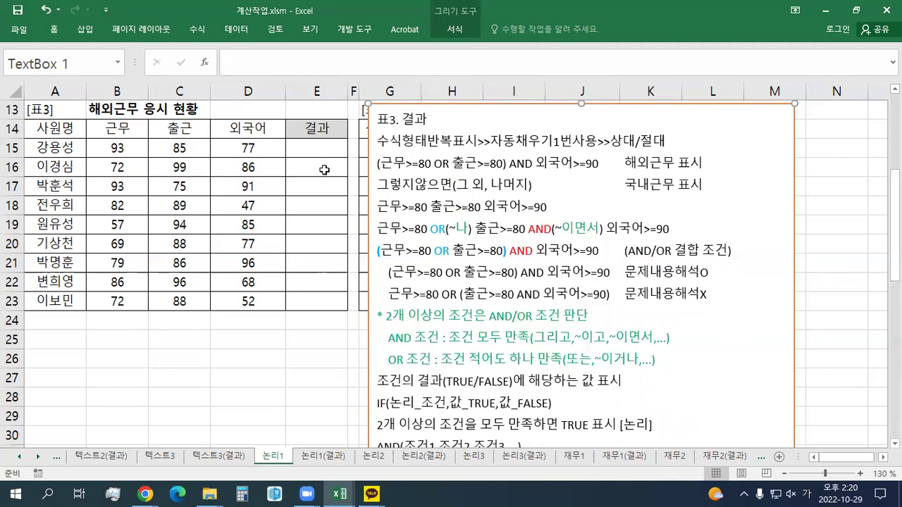
Step: In E15 of 표3's 결과 column, begin a formula listing the conditions B15>=80, C15>=80 and D15>=90, separated by commas
{"action": "left_click", "coordinate": [317, 150]}
{"action": "type", "text": "="}
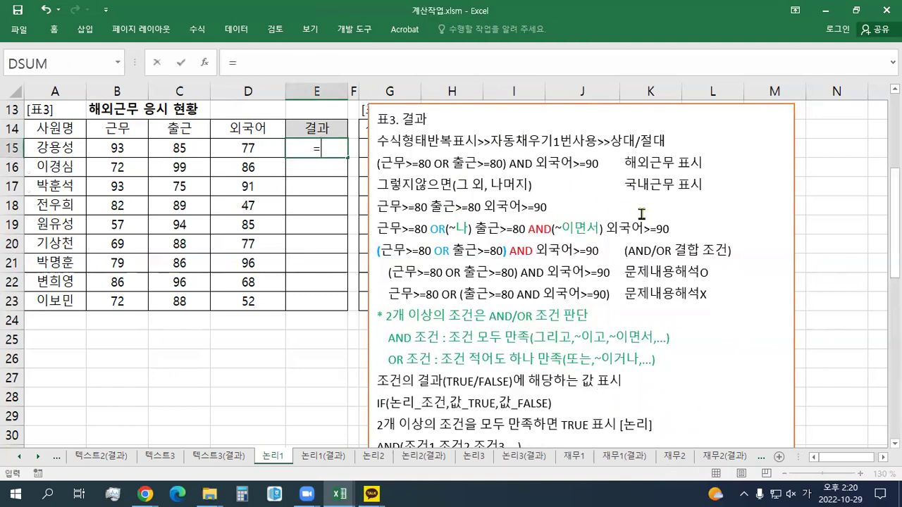
{"action": "left_click", "coordinate": [125, 150]}
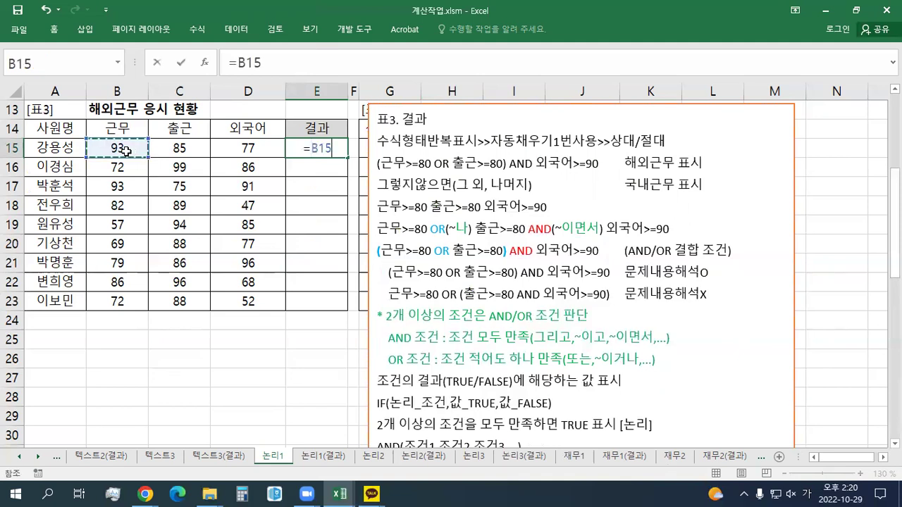
{"action": "type", "text": ">=80,"}
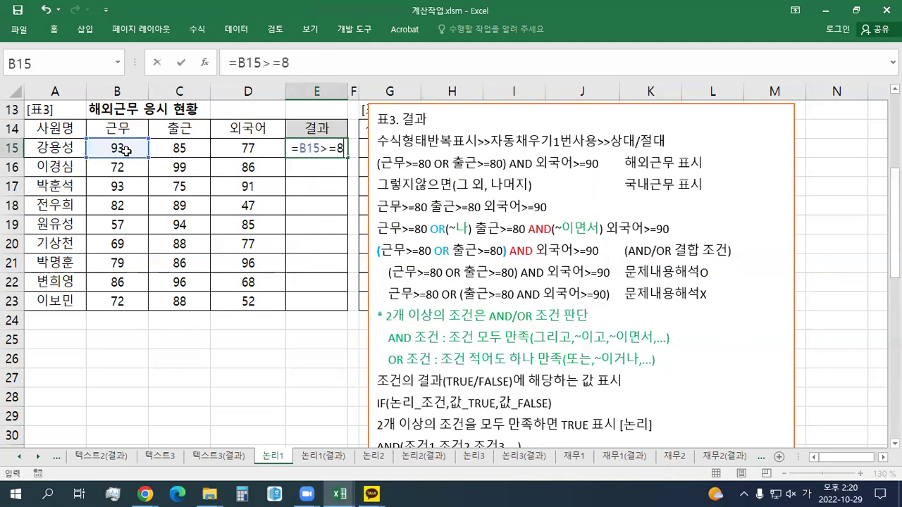
{"action": "left_click", "coordinate": [172, 149]}
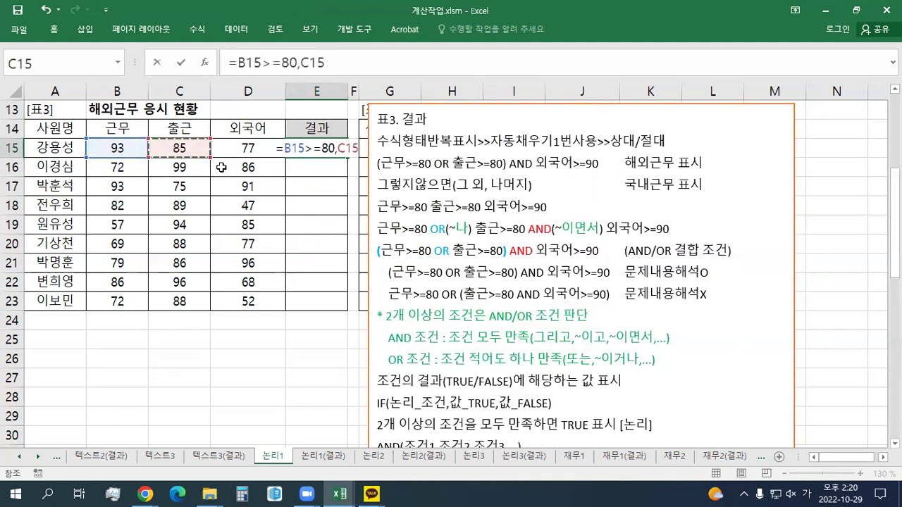
{"action": "type", "text": ">=80"}
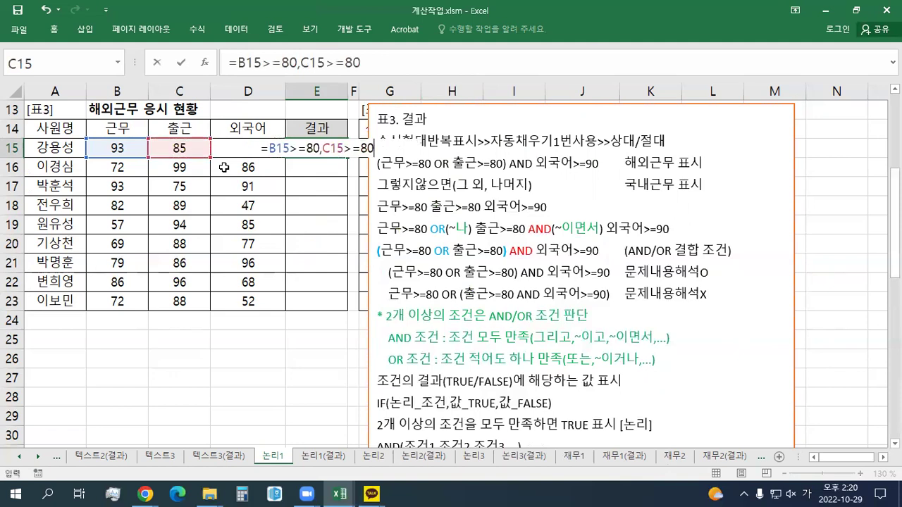
{"action": "type", "text": ","}
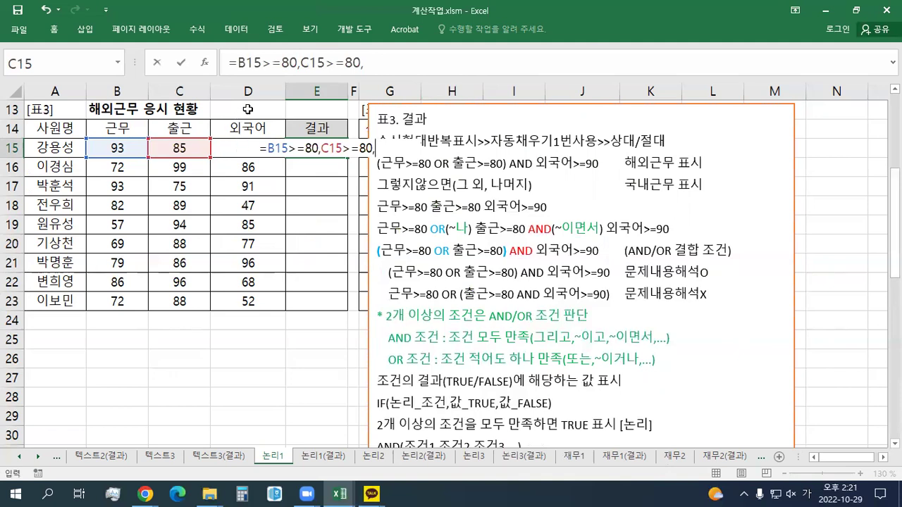
{"action": "left_click", "coordinate": [248, 109]}
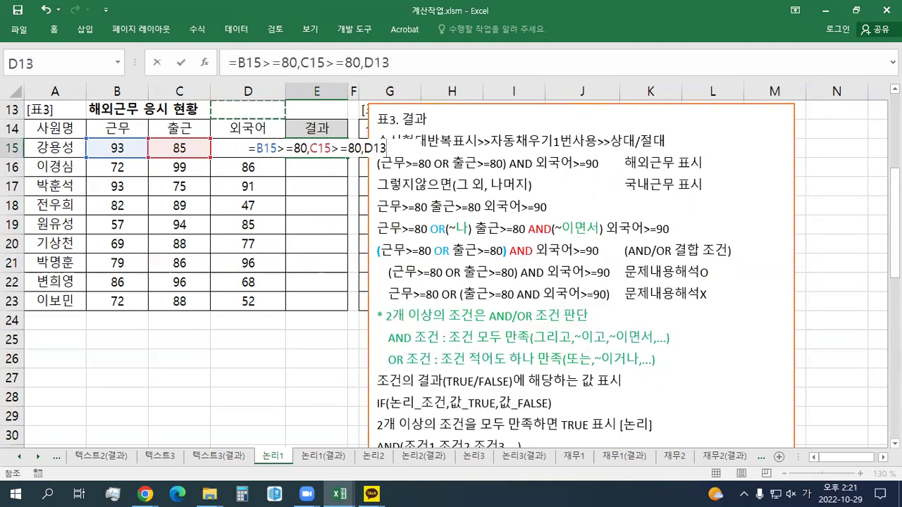
{"action": "left_click", "coordinate": [250, 128]}
{"action": "left_click", "coordinate": [254, 147]}
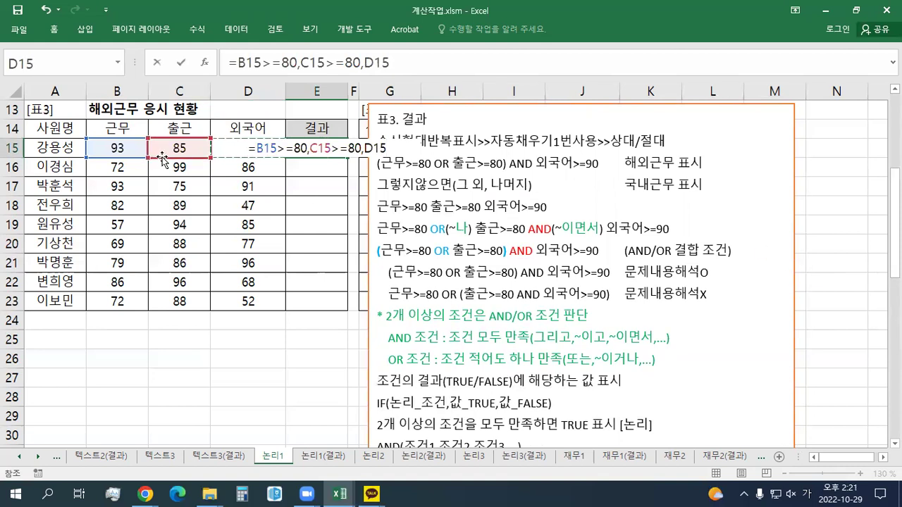
{"action": "type", "text": ">=90"}
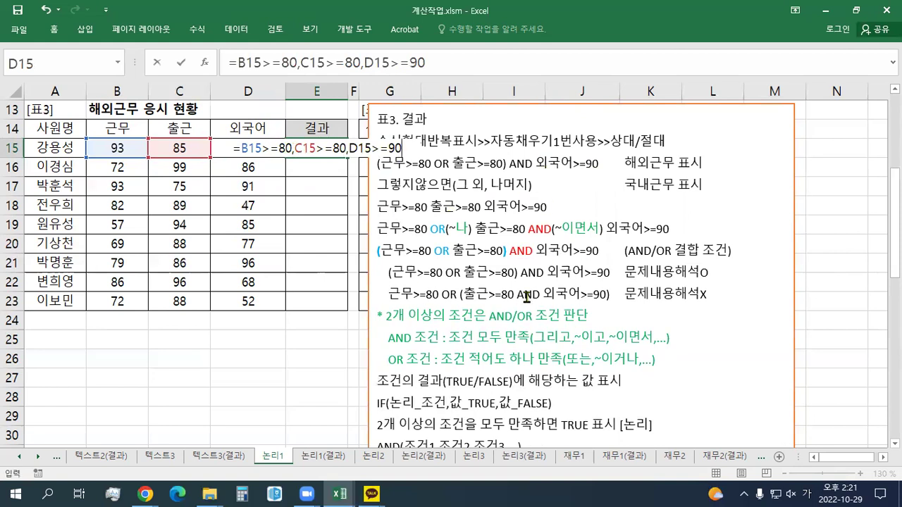
Step: Complete E15 as =AND(OR(B15>=80,C15>=80),D15>=90) and fill the formula down to E23
{"action": "left_click", "coordinate": [243, 148]}
{"action": "type", "text": "OR("}
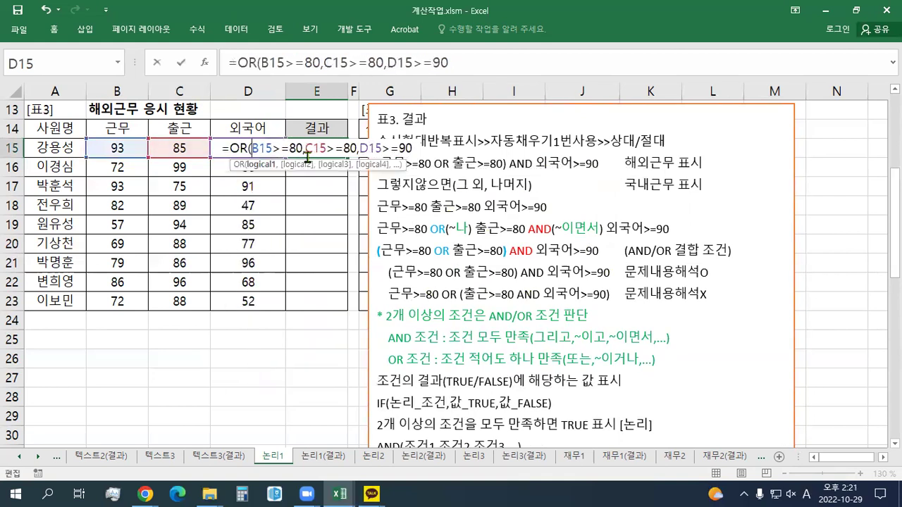
{"action": "left_click", "coordinate": [355, 148]}
{"action": "type", "text": ")"}
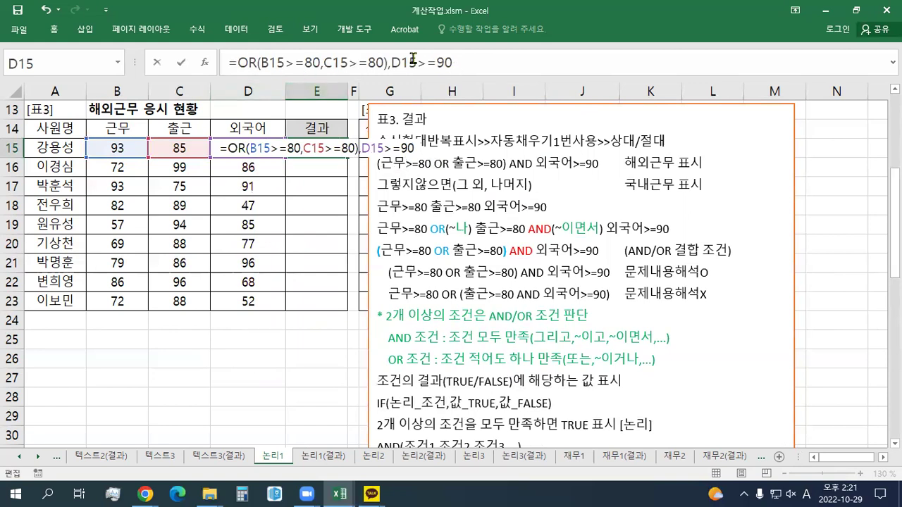
{"action": "left_click", "coordinate": [238, 63]}
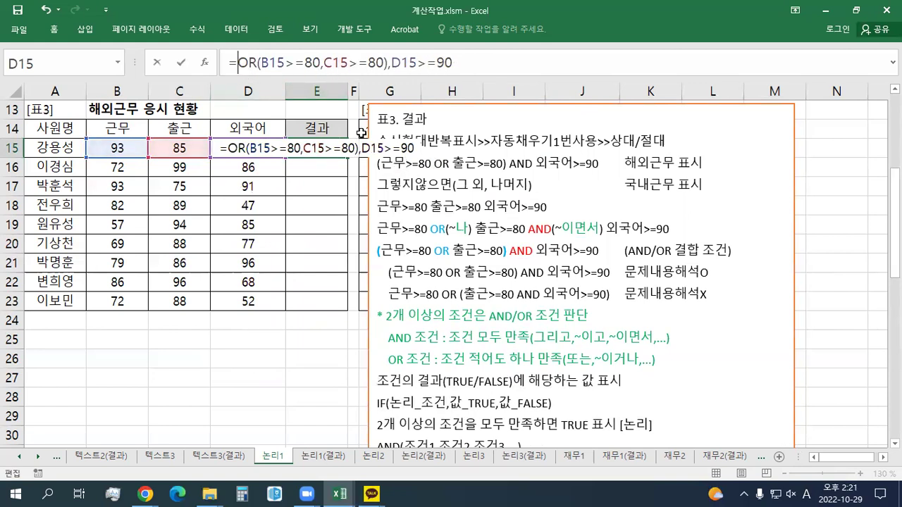
{"action": "type", "text": "AND("}
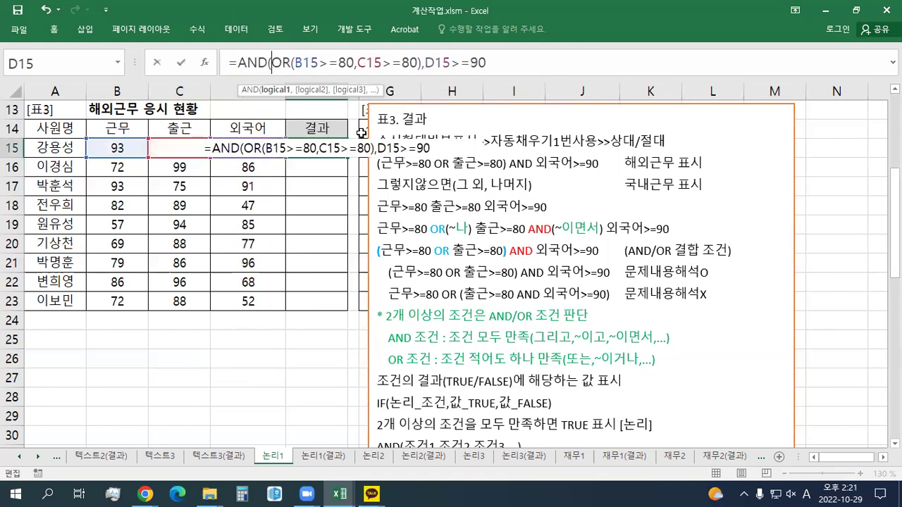
{"action": "left_click", "coordinate": [505, 64]}
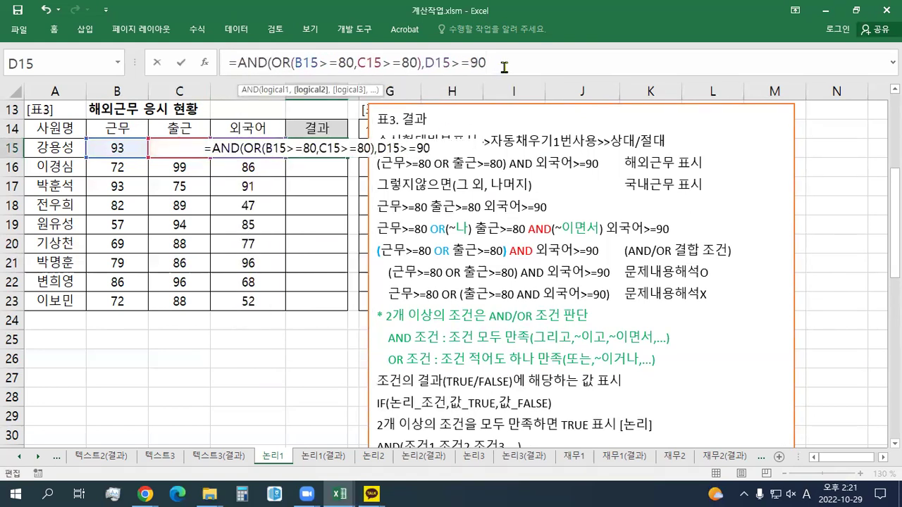
{"action": "type", "text": ")"}
{"action": "key", "text": "ctrl+Return"}
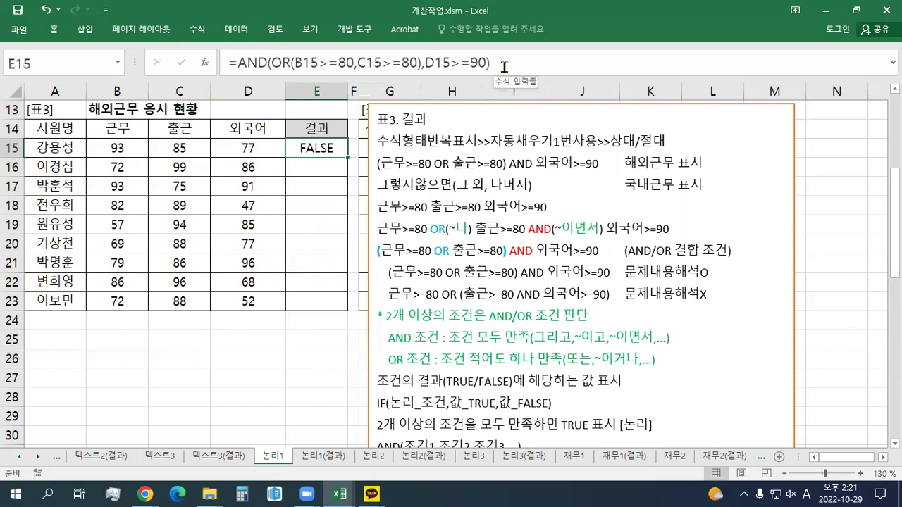
{"action": "left_click_drag", "start_coordinate": [347, 157], "coordinate": [334, 304]}
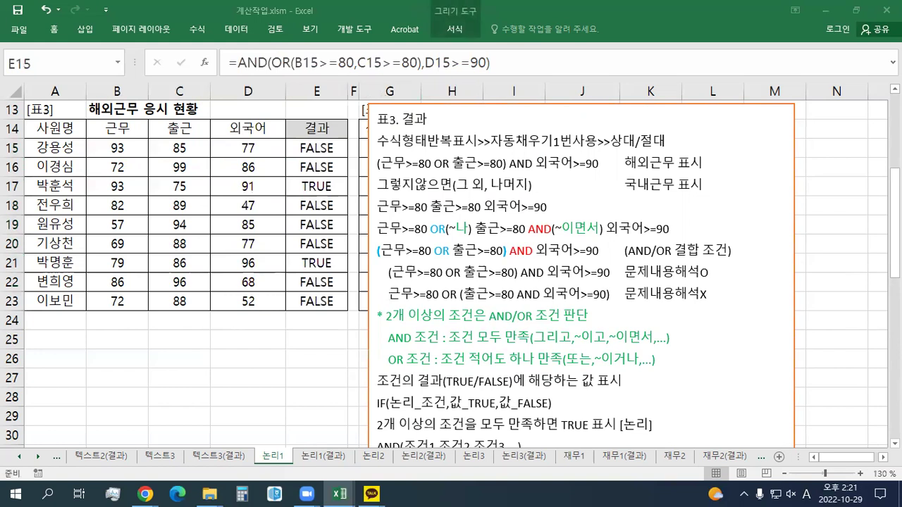
Step: Below the note heading 표3. 결과, add =IF(AND(OR(B15>=80,C15>=80),D15>=90),"해외근무","국내근무") and =AND(OR(B15>=80,C15>=80),D15>=90) without a trailing blank line
{"action": "left_click", "coordinate": [445, 120]}
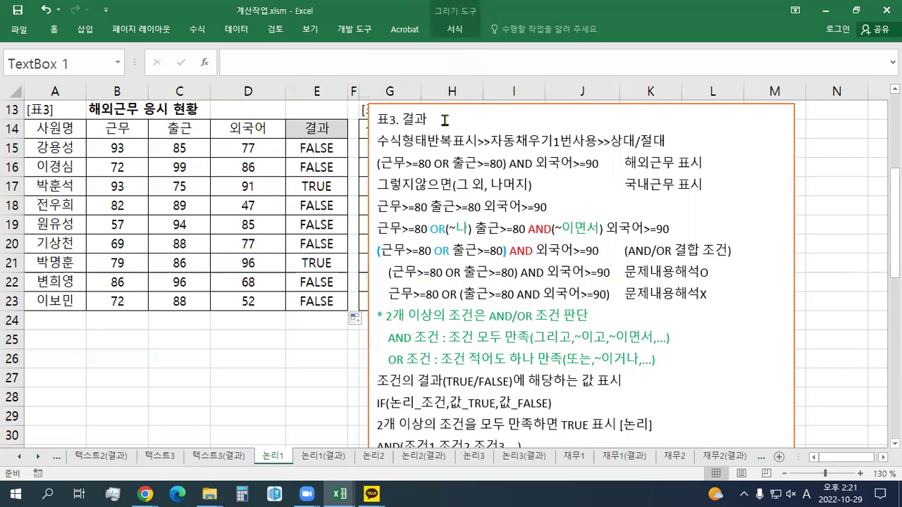
{"action": "key", "text": "Return"}
{"action": "type", "text": "=IF(AND(OR(B15>=80,C15>=80),D15>=90),\"해외근무\",\"국내근무\") =AND(OR(B15>=80,C15>=80),D15>=90)"}
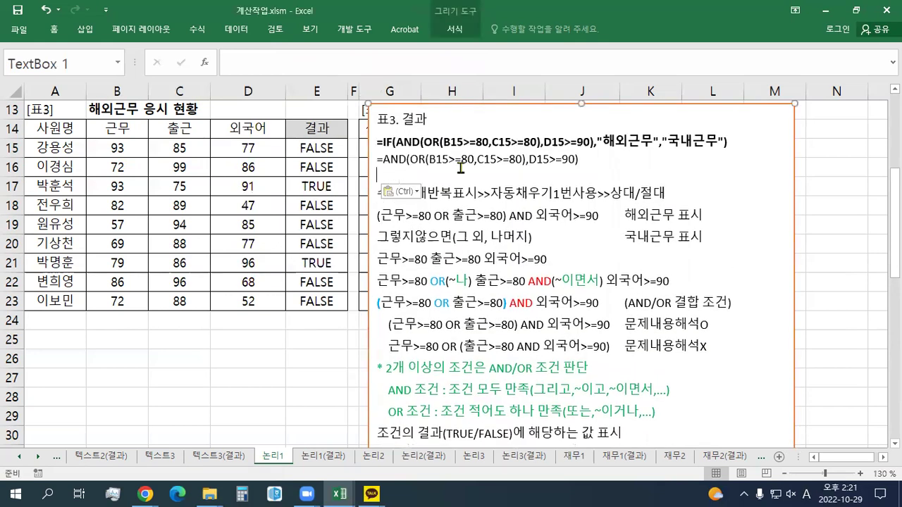
{"action": "key", "text": "BackSpace"}
Step: Enlarge the bold IF formula line in the notes and move the text box below 표3 and 표4, starting at row 24
{"action": "triple_click", "coordinate": [464, 142]}
{"action": "left_click", "coordinate": [548, 109]}
{"action": "left_click", "coordinate": [549, 110]}
{"action": "left_click", "coordinate": [549, 110]}
{"action": "left_click_drag", "start_coordinate": [448, 104], "coordinate": [210, 319]}
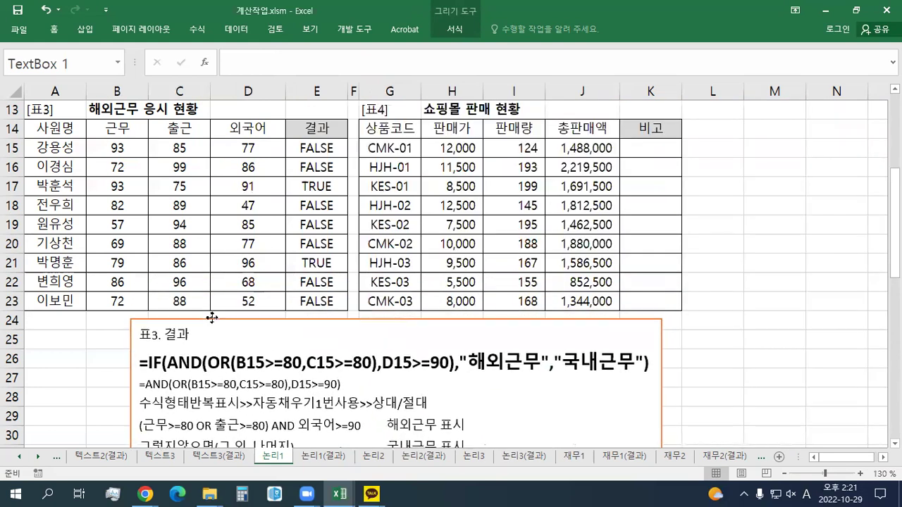
Step: Wrap E15's AND condition in IF with "해외근무" for true and "국내근무" for false, and fill the formula down to E23
{"action": "left_click", "coordinate": [310, 147]}
{"action": "double_click", "coordinate": [293, 148]}
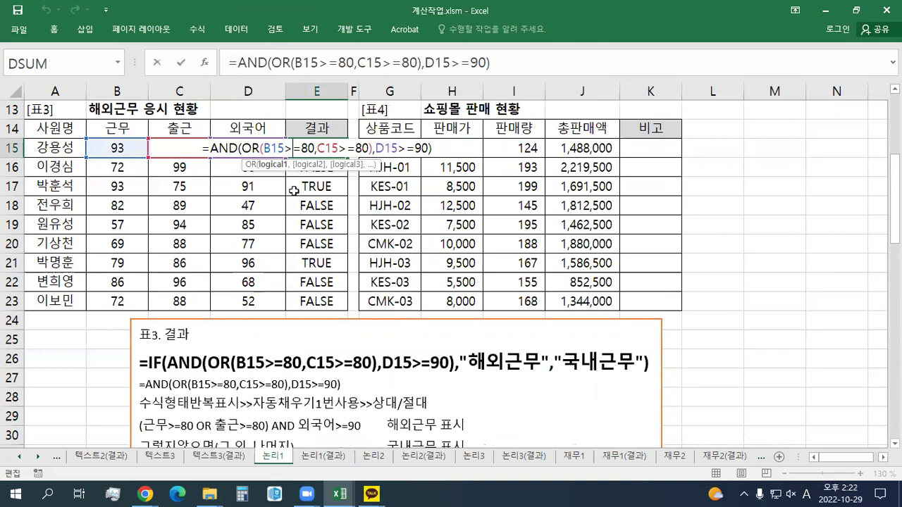
{"action": "scroll", "coordinate": [338, 331], "scroll_direction": "down", "scroll_amount": 2}
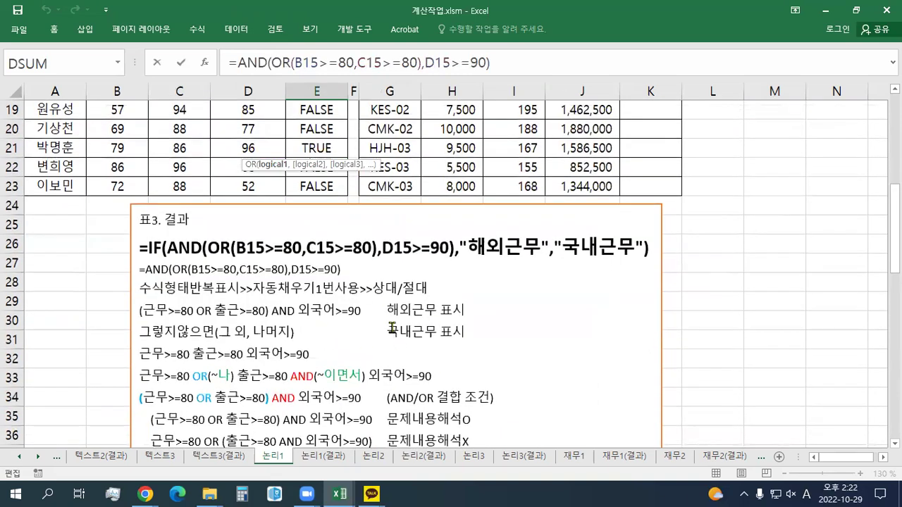
{"action": "scroll", "coordinate": [352, 233], "scroll_direction": "up", "scroll_amount": 3}
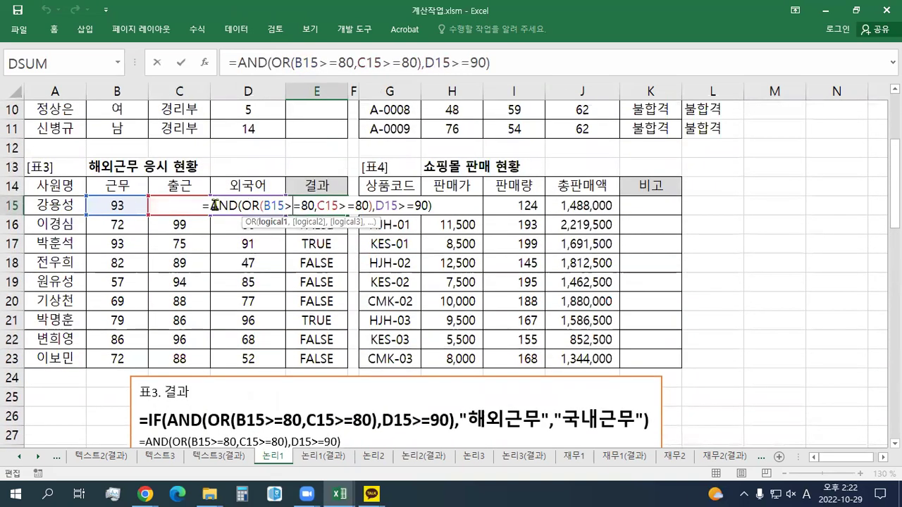
{"action": "type", "text": "IF("}
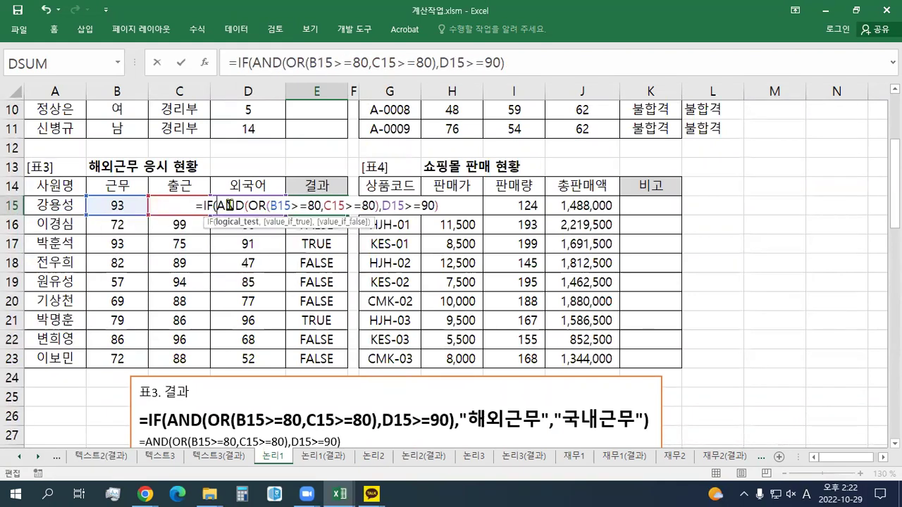
{"action": "left_click", "coordinate": [458, 205]}
{"action": "type", "text": ",\"해"}
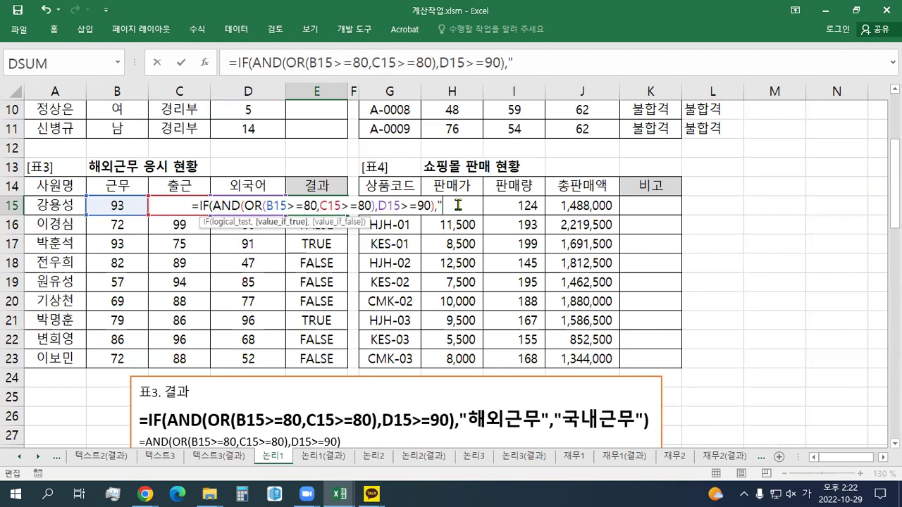
{"action": "type", "text": "외근"}
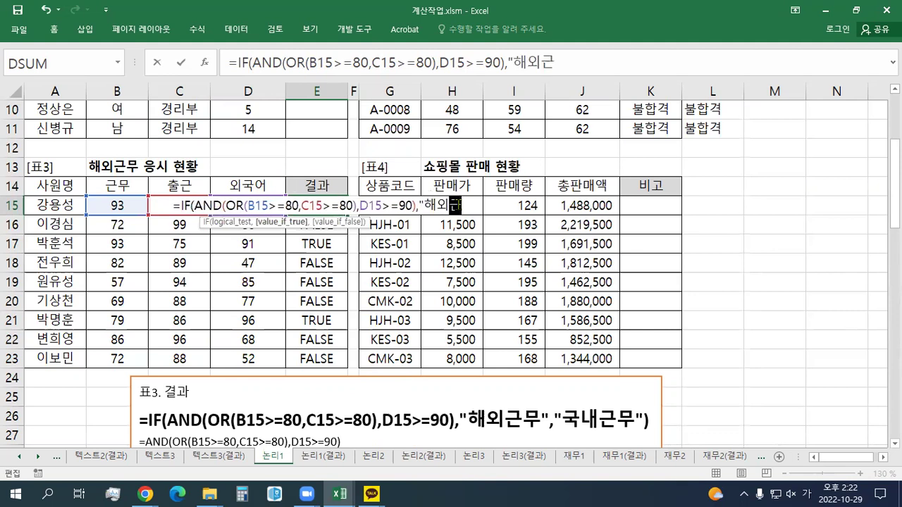
{"action": "type", "text": "무\",\"국"}
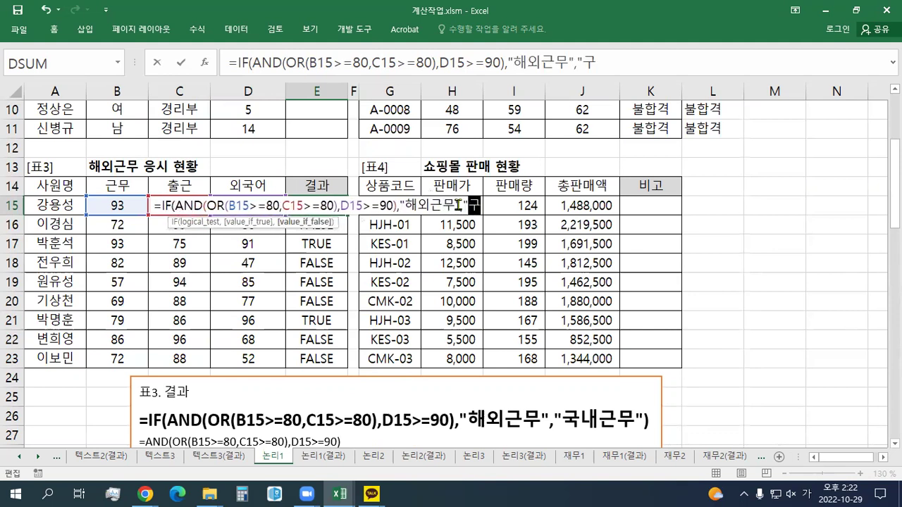
{"action": "type", "text": "내근무"}
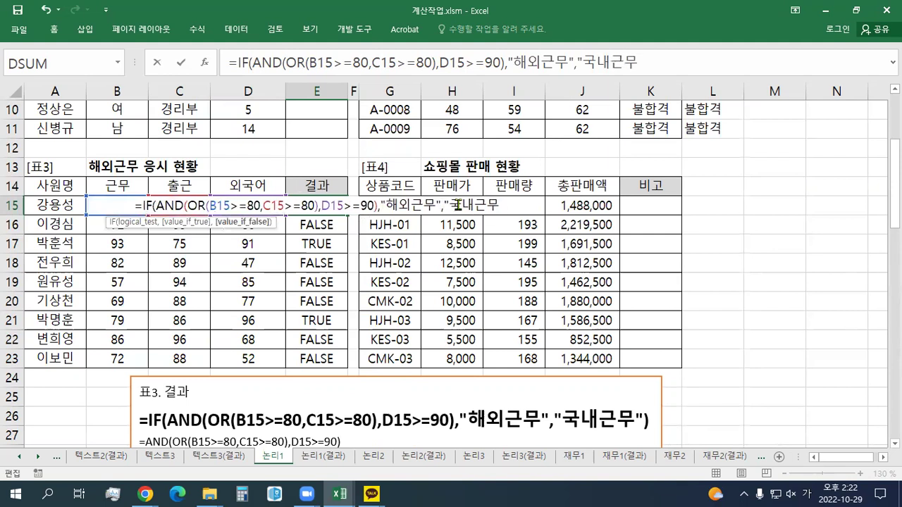
{"action": "type", "text": "\")"}
{"action": "key", "text": "Return"}
{"action": "key", "text": "Up"}
{"action": "scroll", "coordinate": [352, 230], "scroll_direction": "down", "scroll_amount": 1}
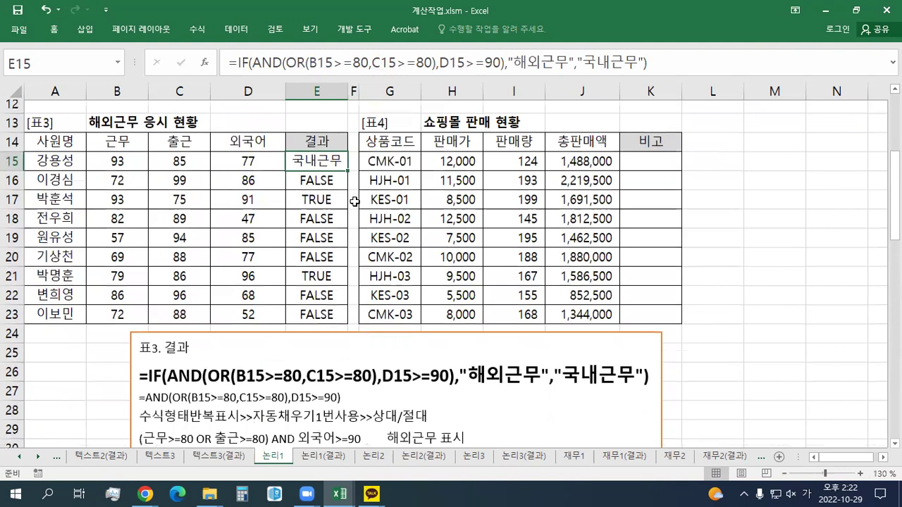
{"action": "left_click_drag", "start_coordinate": [345, 160], "coordinate": [336, 310]}
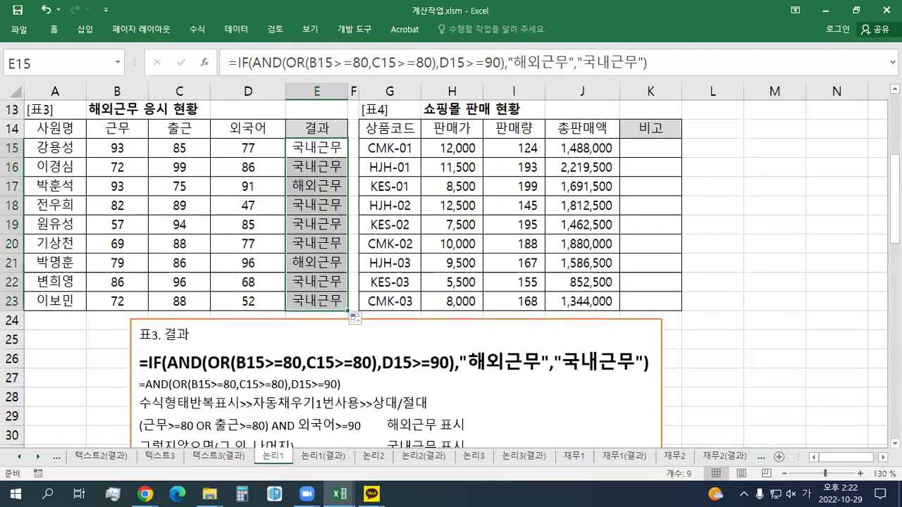
Step: Move the notes text box up over 표2 so that it starts at row 2 beside 표1
{"action": "left_click", "coordinate": [353, 337]}
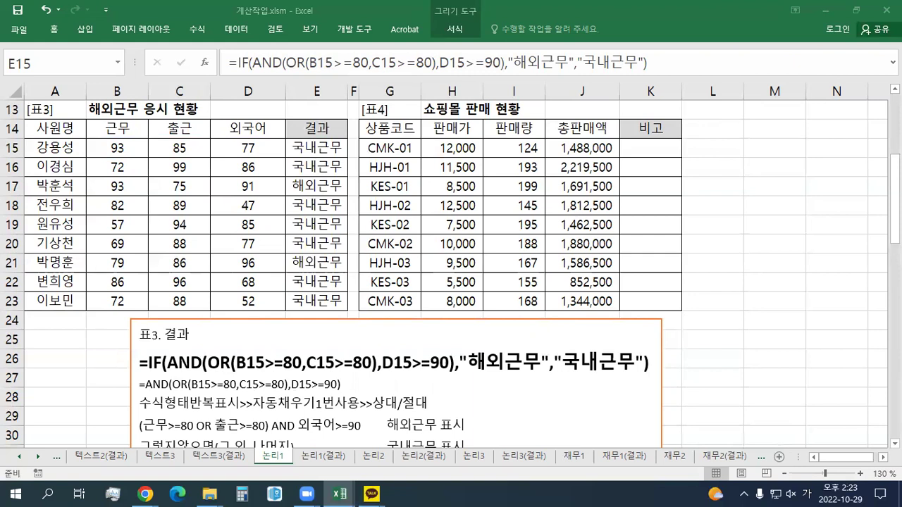
{"action": "left_click", "coordinate": [296, 321]}
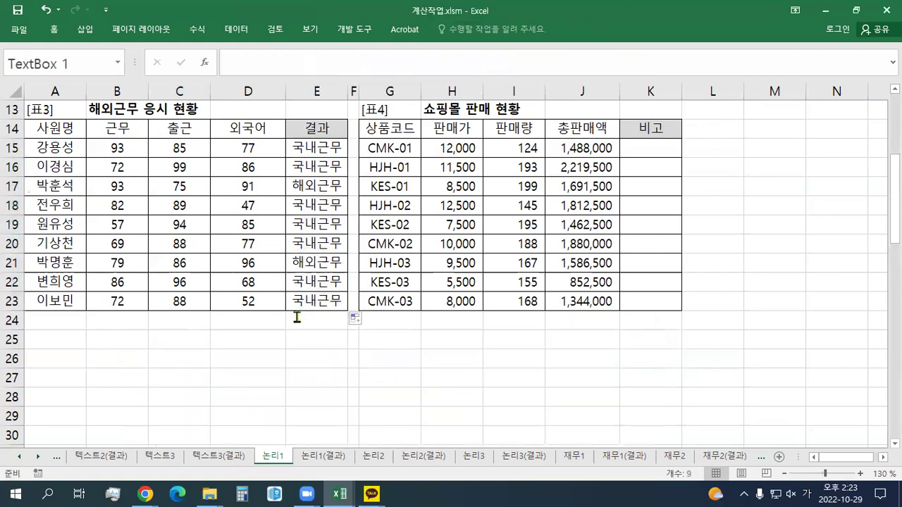
{"action": "left_click_drag", "start_coordinate": [285, 322], "coordinate": [387, 206]}
{"action": "scroll", "coordinate": [374, 352], "scroll_direction": "up", "scroll_amount": 3}
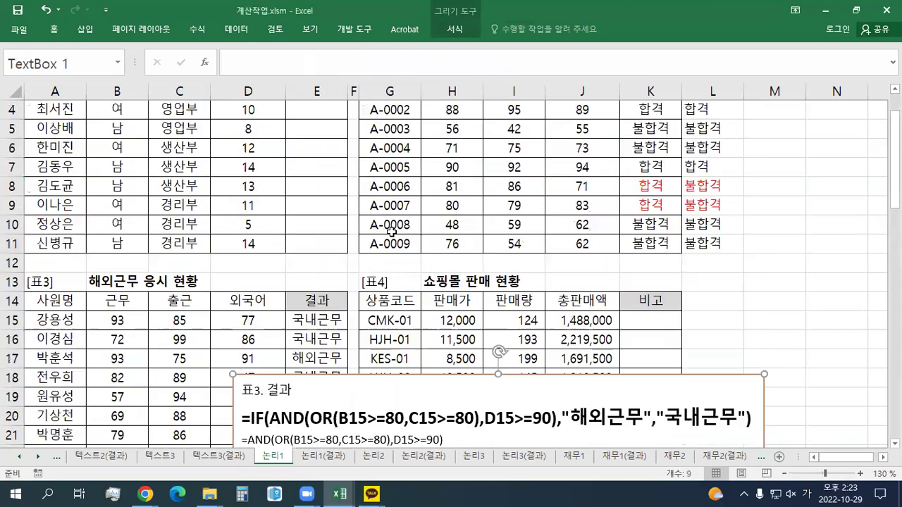
{"action": "left_click_drag", "start_coordinate": [358, 379], "coordinate": [455, 207]}
{"action": "scroll", "coordinate": [452, 235], "scroll_direction": "up", "scroll_amount": 1}
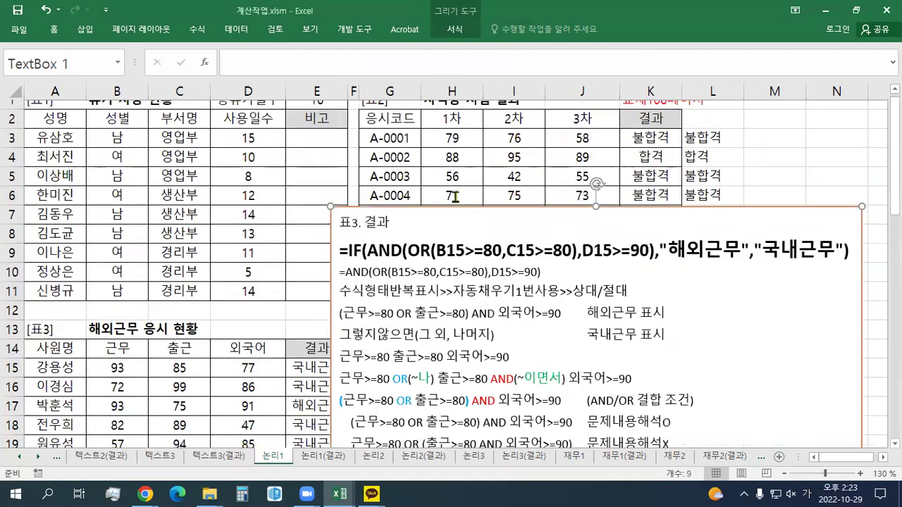
{"action": "scroll", "coordinate": [455, 207], "scroll_direction": "up", "scroll_amount": 1}
{"action": "left_click_drag", "start_coordinate": [341, 227], "coordinate": [368, 132]}
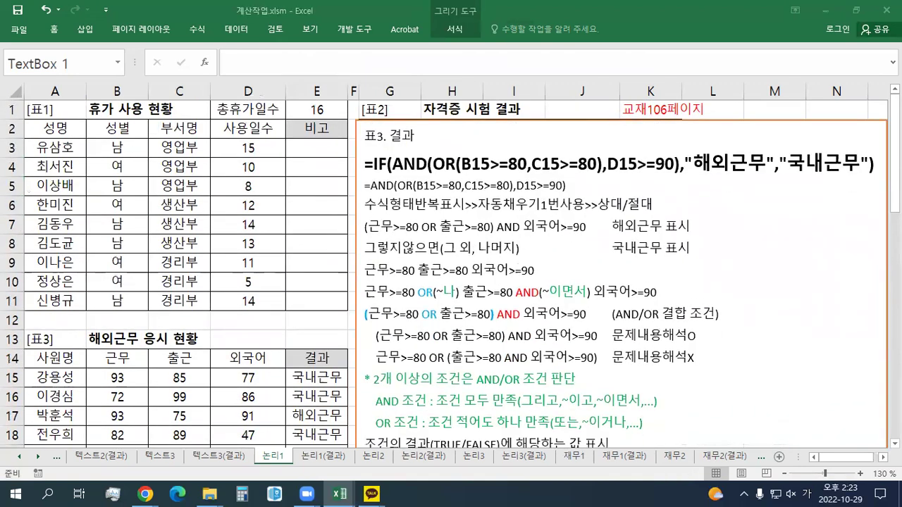
Step: Add the heading 표1. 비고 above 표3. 결과 in the notes, with the descriptions and syntax of IF, COUNTIF and AVERAGEIF below it
{"action": "left_click", "coordinate": [464, 208]}
{"action": "type", "text": "표1. 비고"}
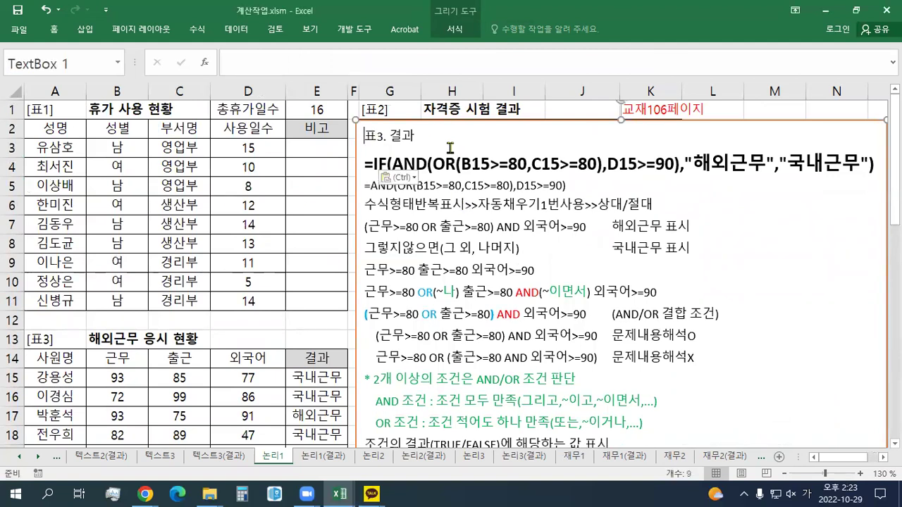
{"action": "key", "text": "Return"}
{"action": "key", "text": "Return"}
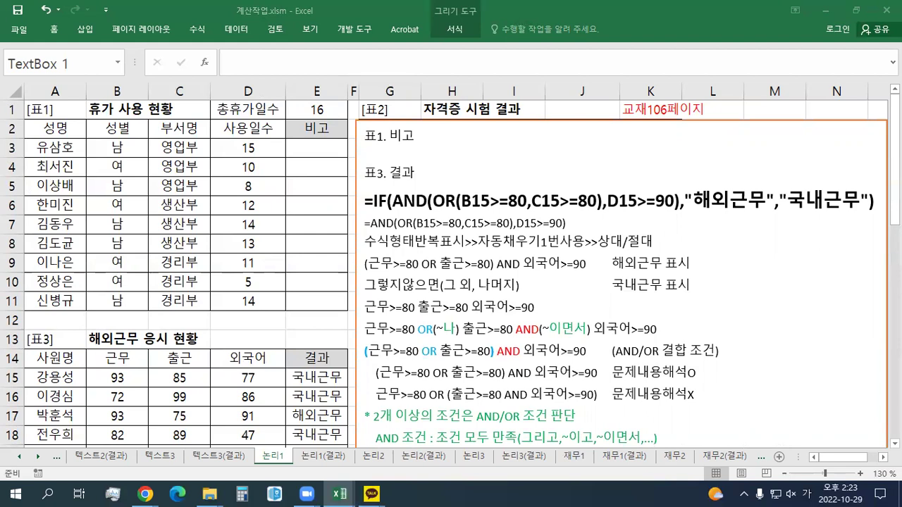
{"action": "left_click", "coordinate": [398, 152]}
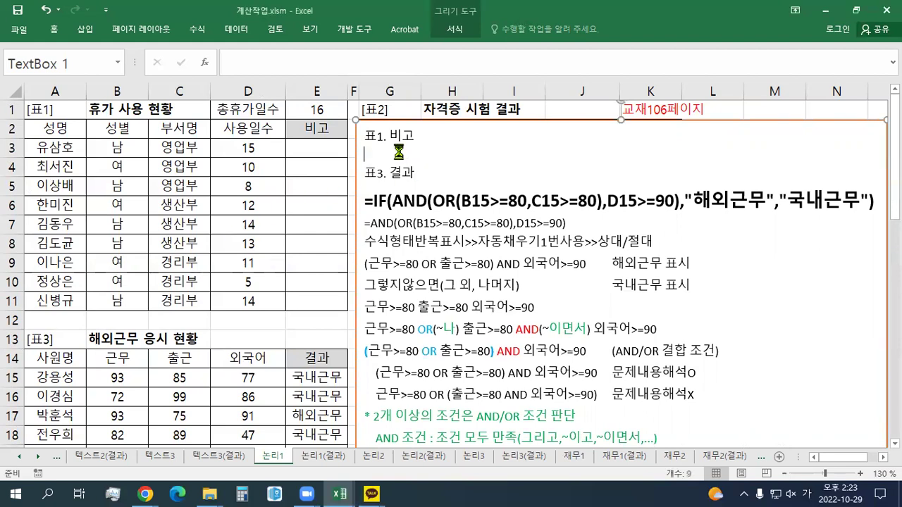
{"action": "type", "text": "조건의 결과(TRUE/FALSE)에 해당하는 값 표시 IF(논리_조건,값_TRUE,값_FALSE) 1개의 조건(값)을 만족하는 개수 표시 COUNTIF(조건(값)을찾을범위,조건(값) 1개의 조건(값)을 만족하는 평균 표시 AVERAGEIF(조건(값)을찾을범위,조건(값), 평균구할 범위)"}
{"action": "left_click", "coordinate": [440, 144]}
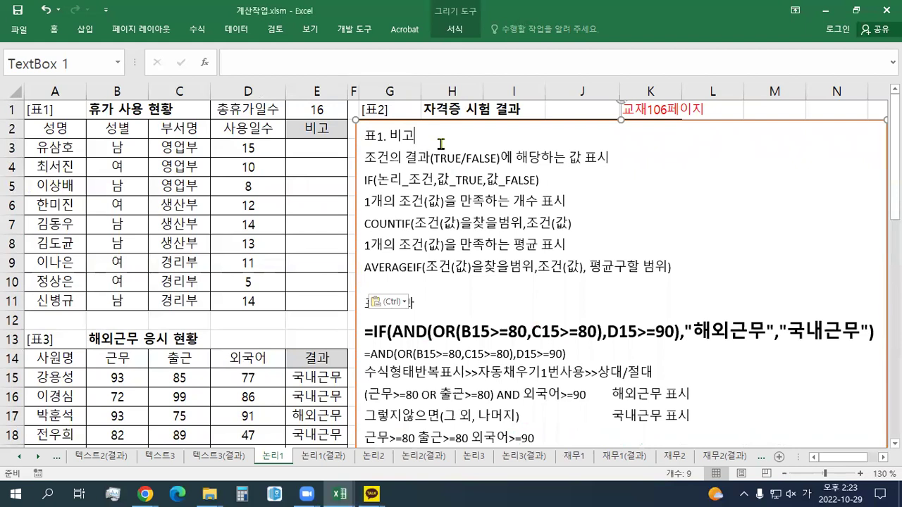
Step: Consult 표1's task in the KakaoTalk image, and note under 표1. 비고: 총휴가일수-사용일수>=8 휴가독촉 표시, 8>총휴가일수-사용일수>=4 휴가권장 표시, 4>총휴가일수-사용일수(그외, 나머지) 공백(문자) 표시
{"action": "key", "text": "Return"}
{"action": "key", "text": "alt+Tab"}
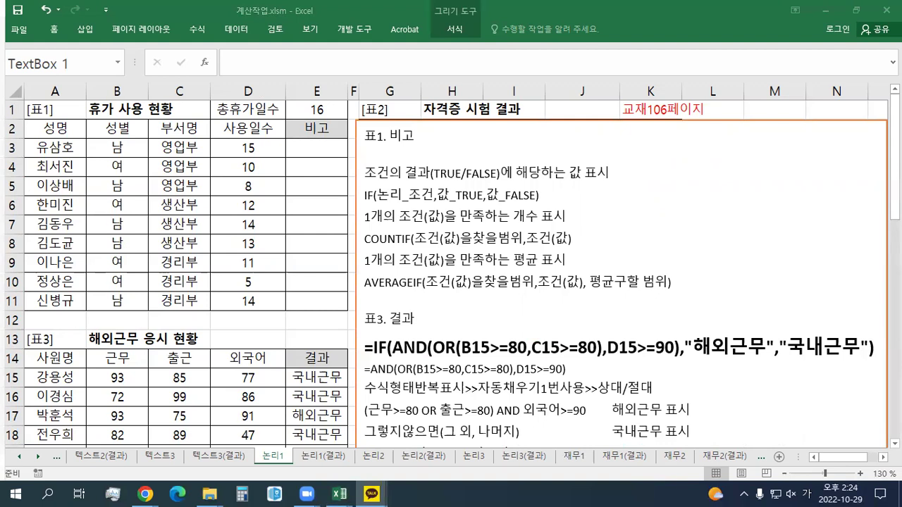
{"action": "double_click", "coordinate": [432, 56]}
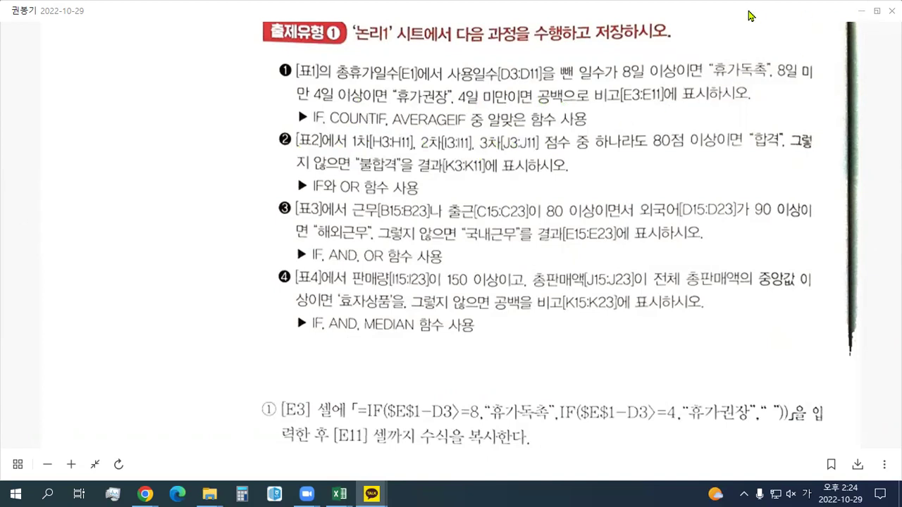
{"action": "key", "text": "alt+Tab"}
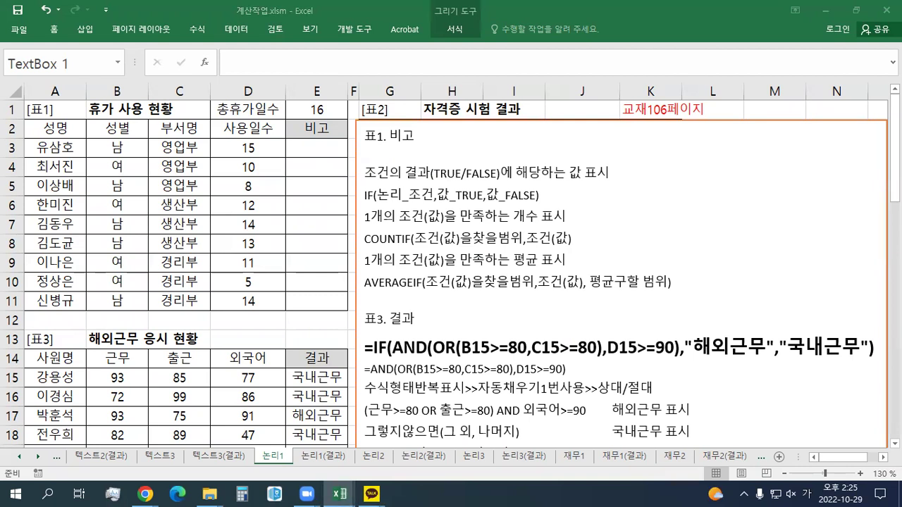
{"action": "left_click", "coordinate": [393, 156]}
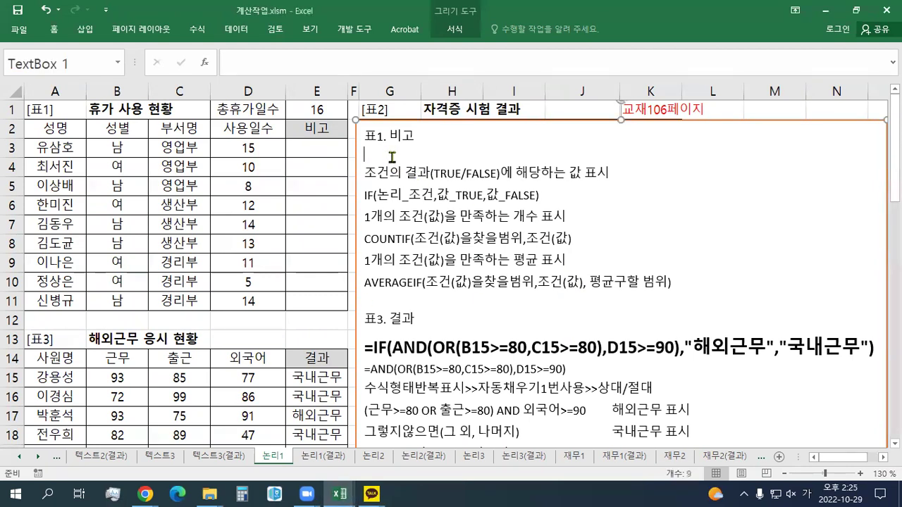
{"action": "type", "text": "총휴가일수-사용일수>=8\t휴가독촉 표시 8>총휴가일수-사용일수>=4\t휴가권장 표시 4>총휴가일수-사용일수(그외, 나머지)\t공백(문자) 표시"}
{"action": "left_click", "coordinate": [496, 218]}
{"action": "key", "text": "Delete"}
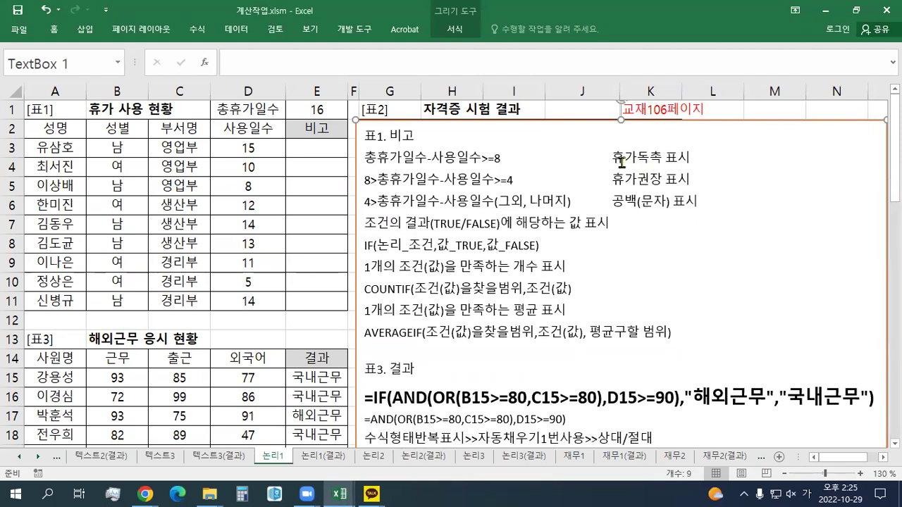
Step: Point out the output texts 휴가독촉, 휴가권장 and 공백(문자) in the notes, and move the text box down to start at row 4
{"action": "left_click_drag", "start_coordinate": [612, 158], "coordinate": [662, 157]}
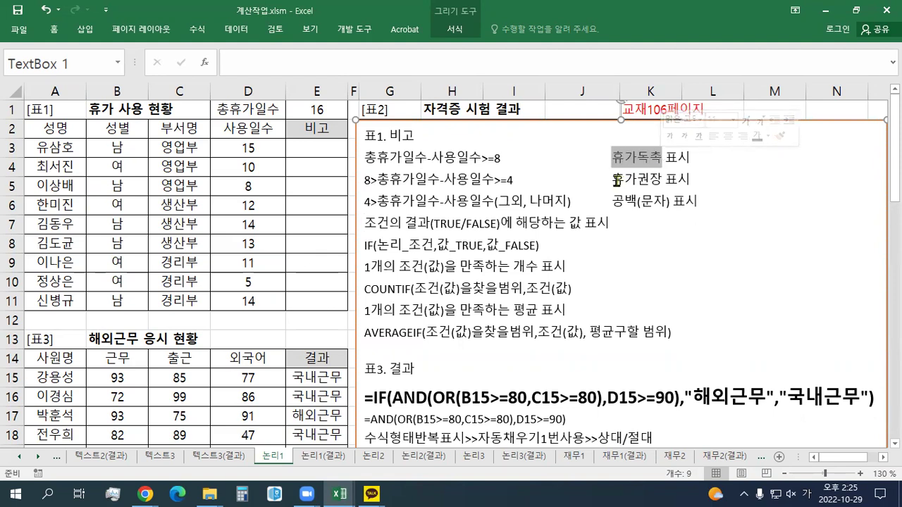
{"action": "left_click_drag", "start_coordinate": [612, 179], "coordinate": [662, 179]}
{"action": "left_click_drag", "start_coordinate": [611, 201], "coordinate": [678, 200]}
{"action": "left_click", "coordinate": [652, 203]}
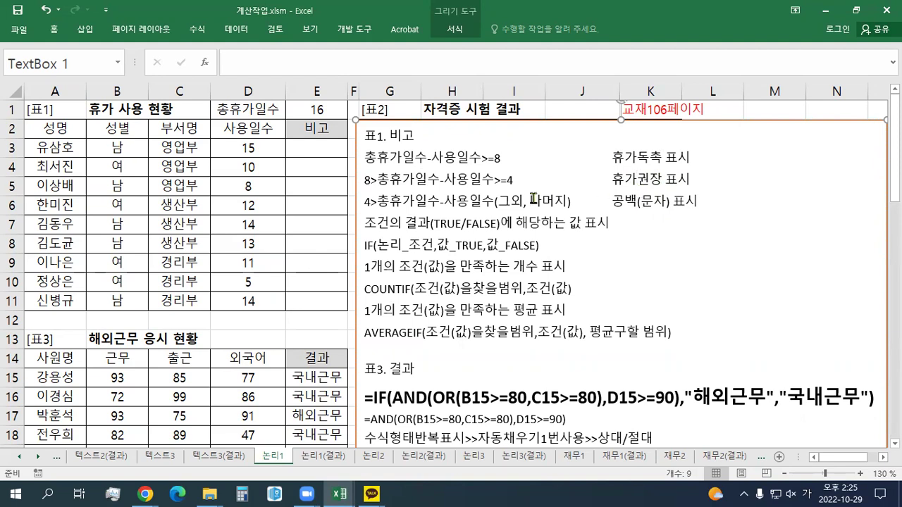
{"action": "left_click_drag", "start_coordinate": [425, 118], "coordinate": [380, 167]}
{"action": "left_click", "coordinate": [314, 152]}
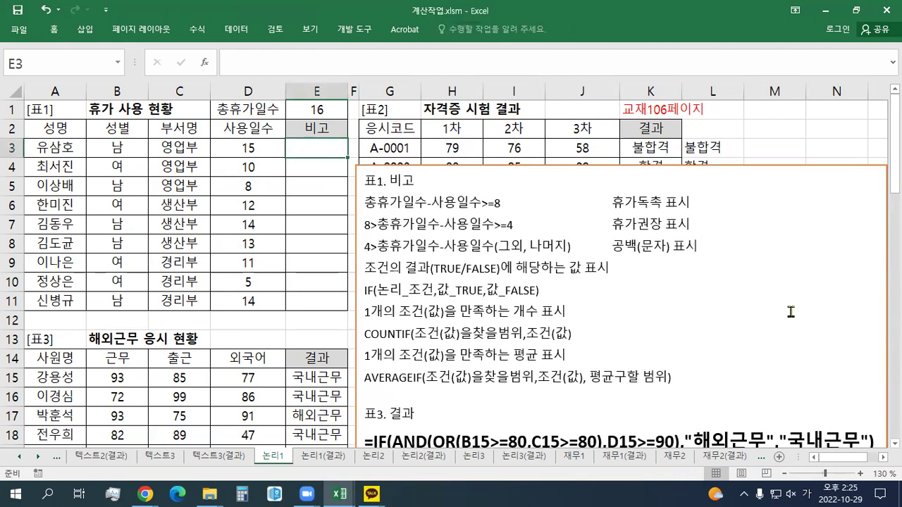
{"action": "type", "text": "="}
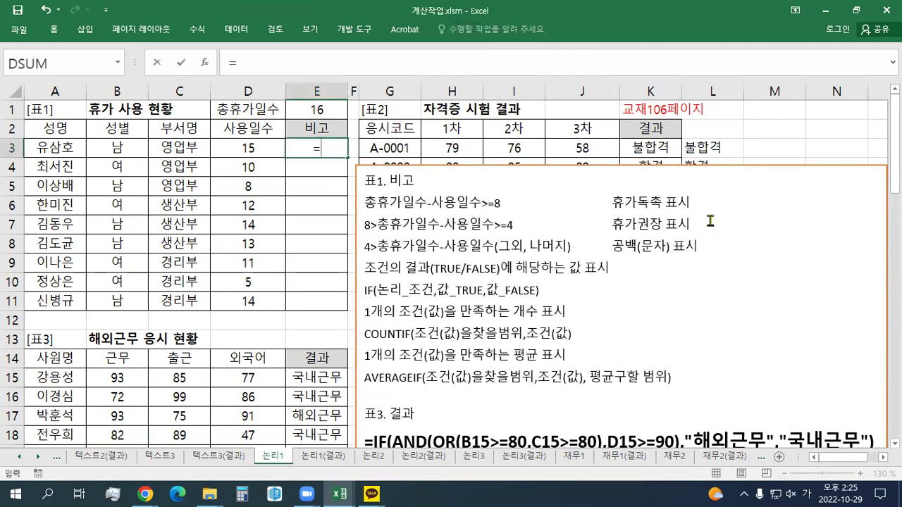
{"action": "left_click", "coordinate": [327, 110]}
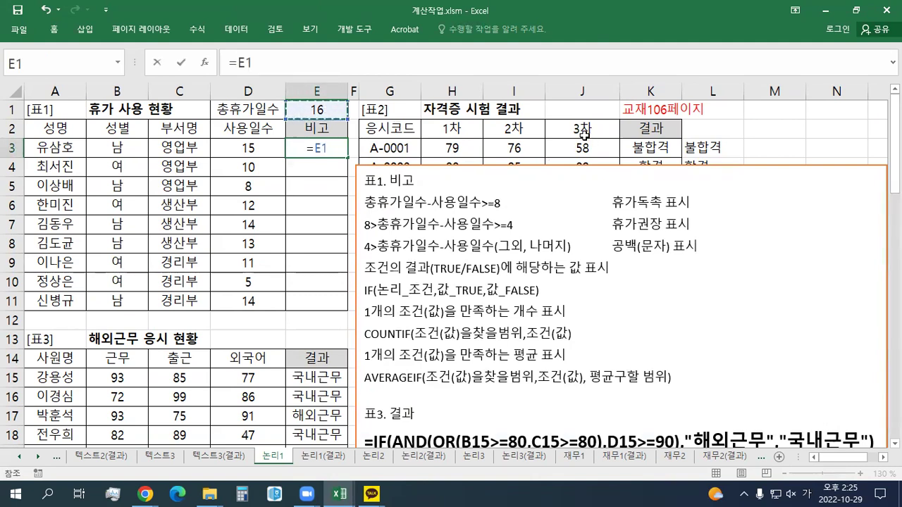
{"action": "key", "text": "F4"}
{"action": "type", "text": "-"}
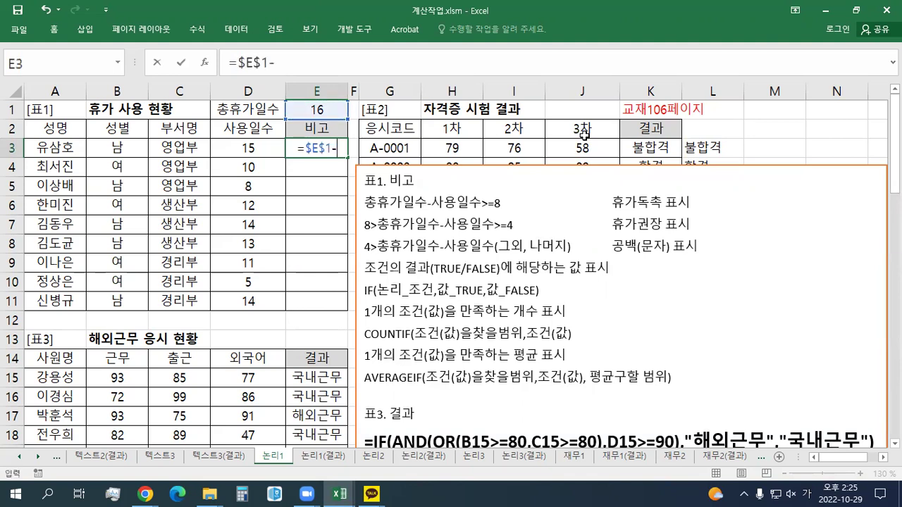
{"action": "left_click", "coordinate": [263, 144]}
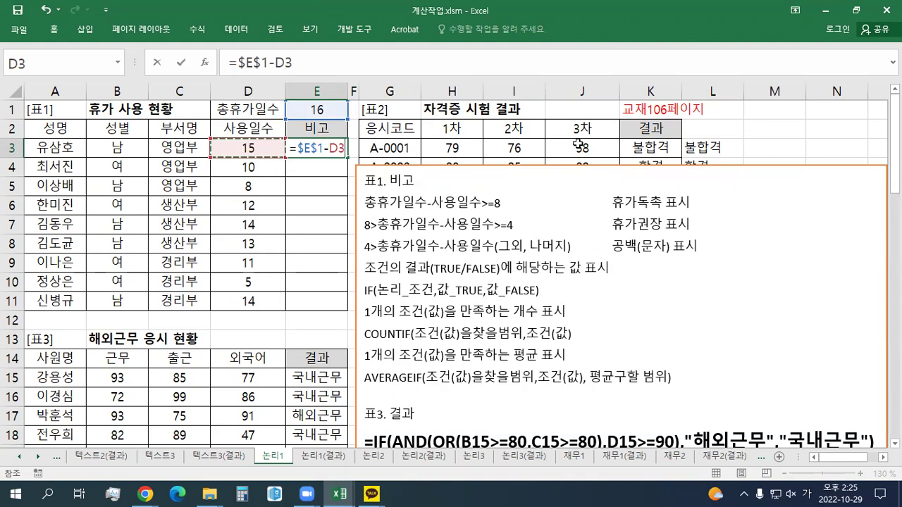
{"action": "key", "text": "Escape"}
Step: Insert the line 수식형태반복표시>>자동채우기1번사용>>상대/절대 directly below the 표1. 비고 heading in the notes, without a blank line after it
{"action": "left_click", "coordinate": [549, 212]}
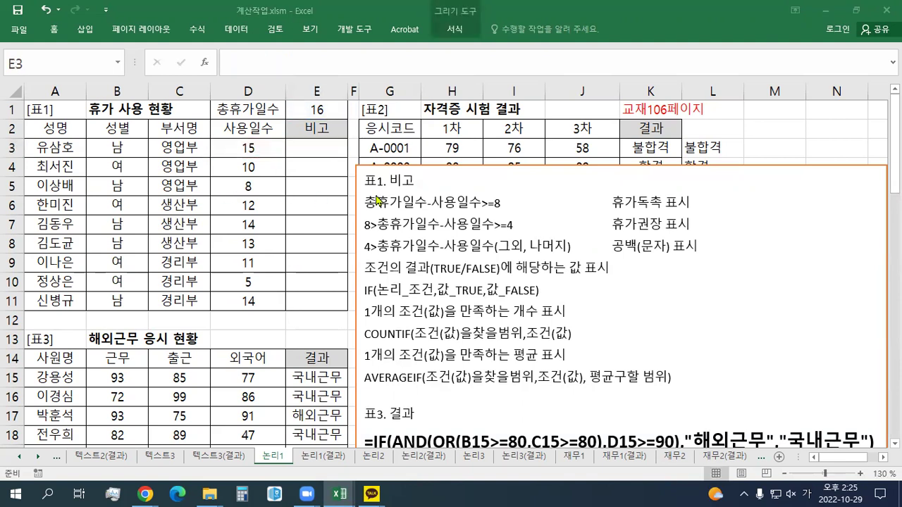
{"action": "left_click", "coordinate": [450, 183]}
{"action": "type", "text": "\\"}
{"action": "key", "text": "Return"}
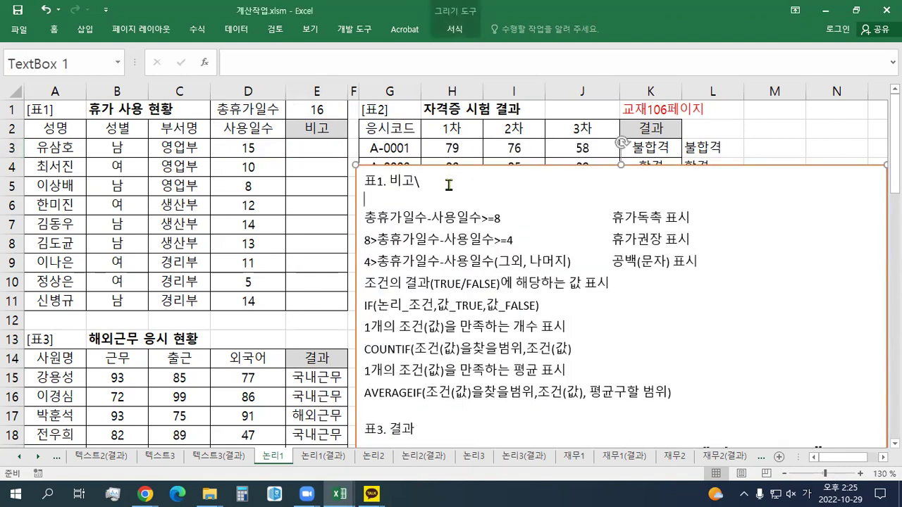
{"action": "key", "text": "BackSpace"}
{"action": "key", "text": "BackSpace"}
{"action": "key", "text": "Return"}
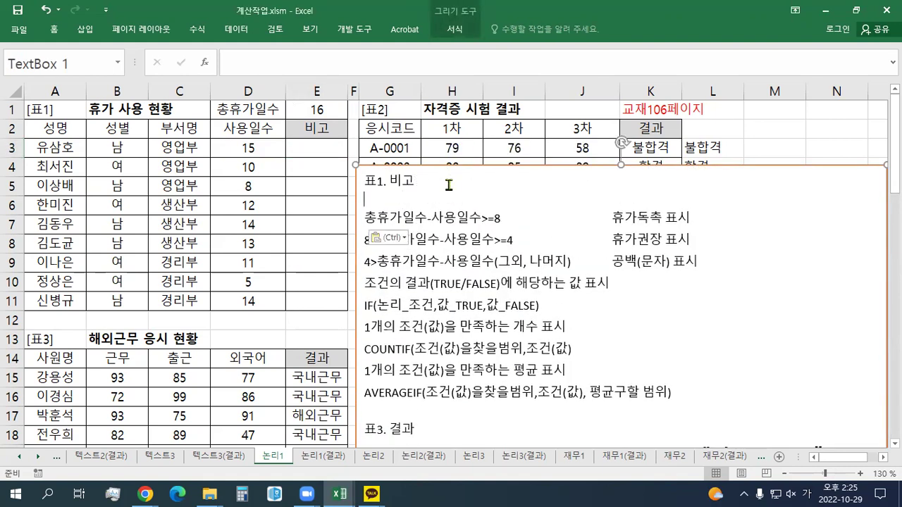
{"action": "key", "text": "ctrl+v"}
{"action": "key", "text": "Delete"}
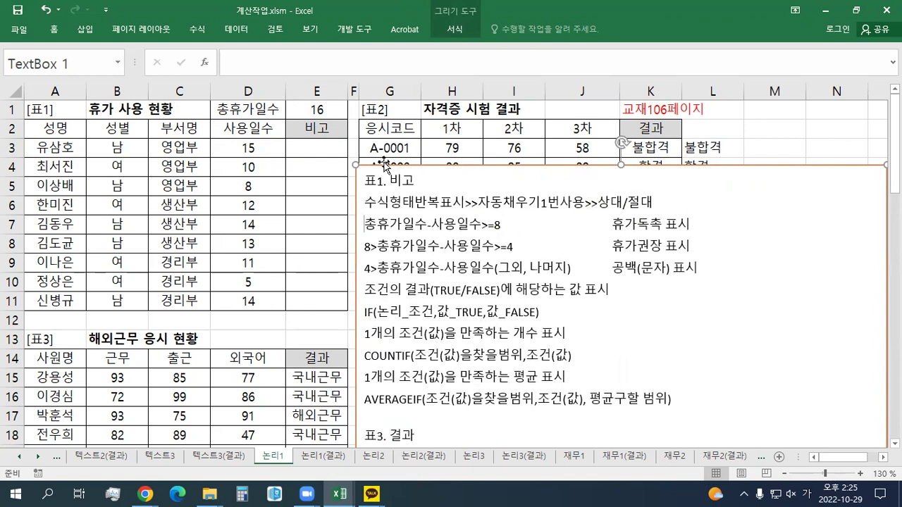
Step: Start a formula in E3 for 표1's 비고 column
{"action": "left_click", "coordinate": [317, 149]}
{"action": "type", "text": "="}
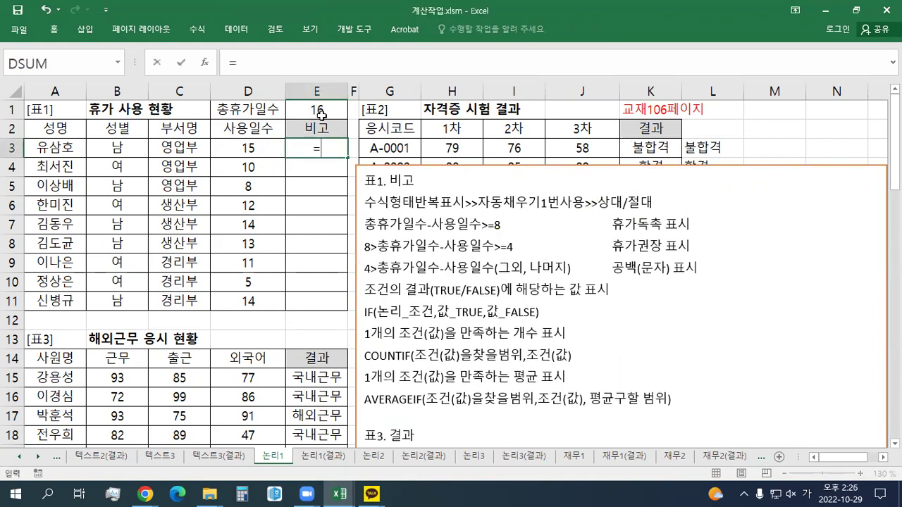
Step: Enter =$E$1-D3 in E3 to subtract used days from total leave, and fill it down to E11
{"action": "left_click", "coordinate": [321, 113]}
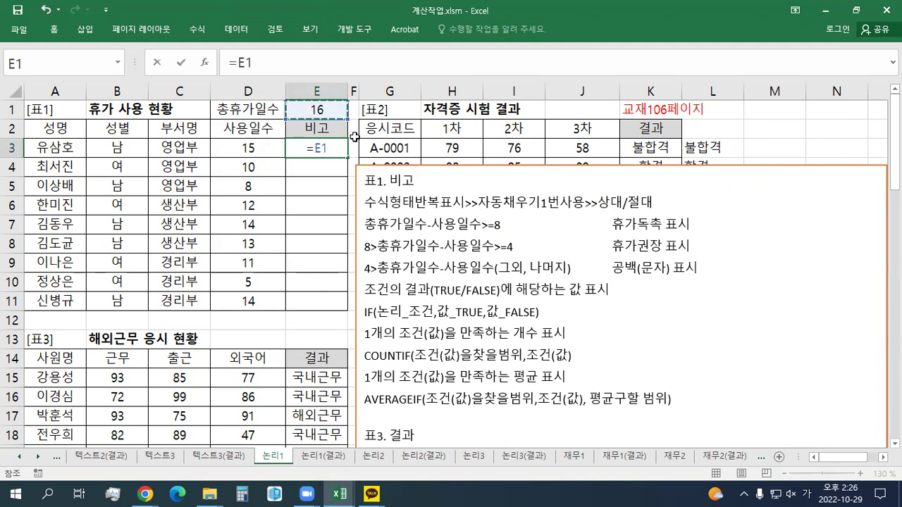
{"action": "key", "text": "F4"}
{"action": "type", "text": "-"}
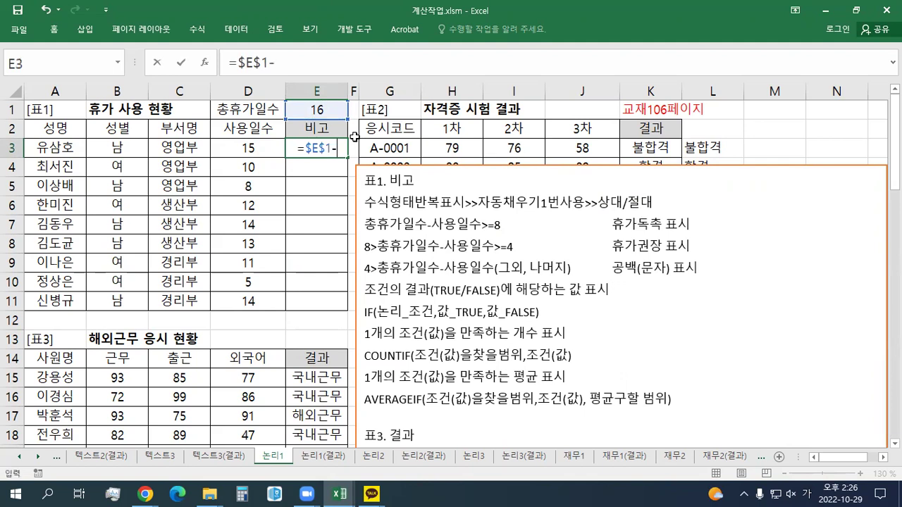
{"action": "left_click", "coordinate": [223, 152]}
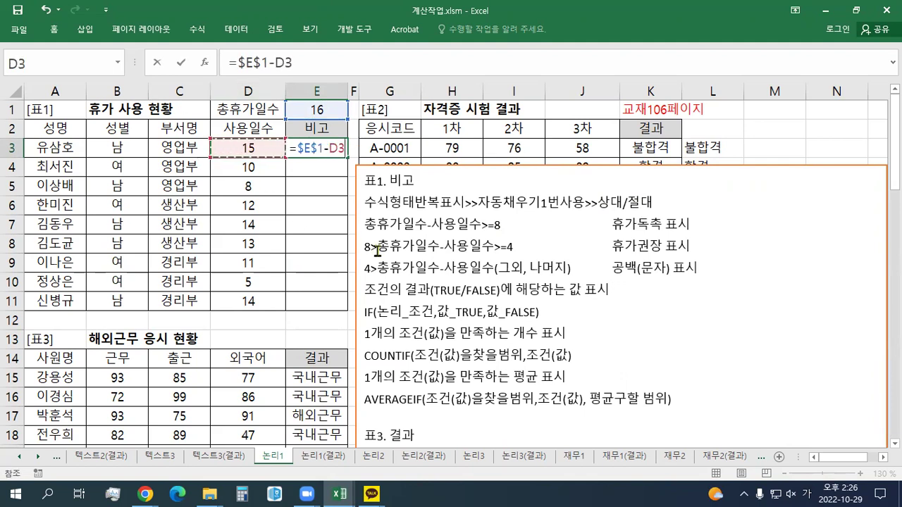
{"action": "key", "text": "Return"}
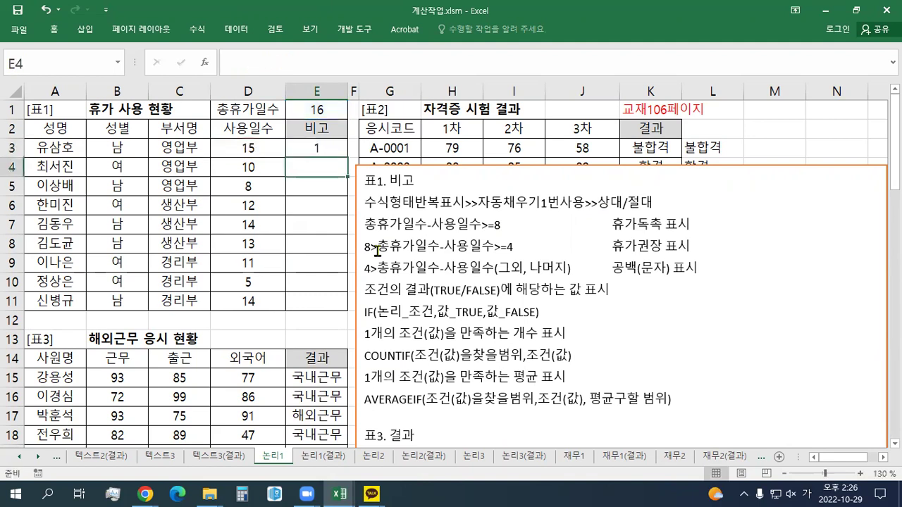
{"action": "left_click", "coordinate": [329, 151]}
{"action": "left_click_drag", "start_coordinate": [348, 158], "coordinate": [348, 309]}
Step: Insert the formula =$E$1-D3 in larger text as a line beneath the heading 표1. 비고 in the notes text box
{"action": "left_click", "coordinate": [428, 185]}
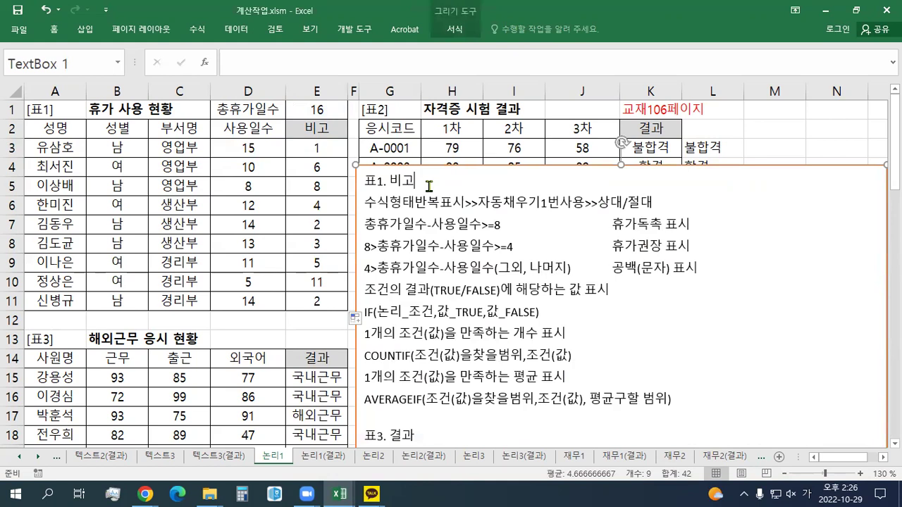
{"action": "key", "text": "Return"}
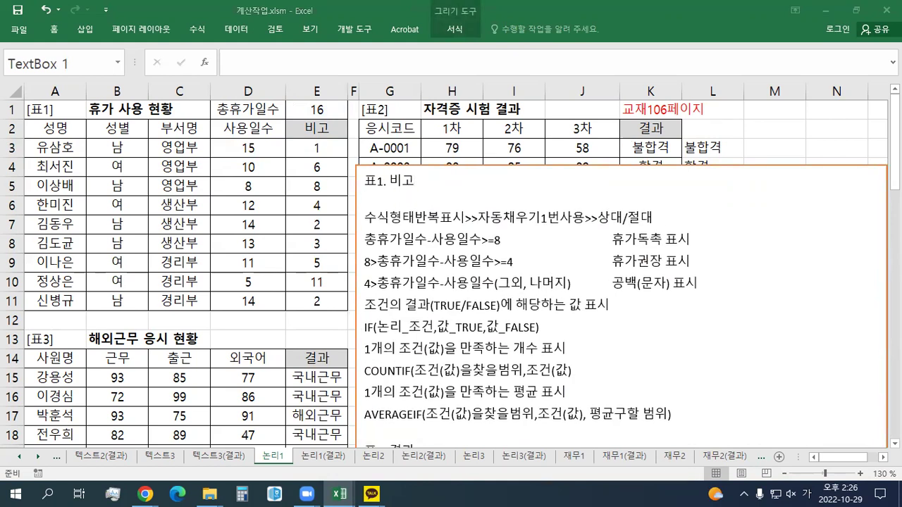
{"action": "left_click", "coordinate": [374, 198]}
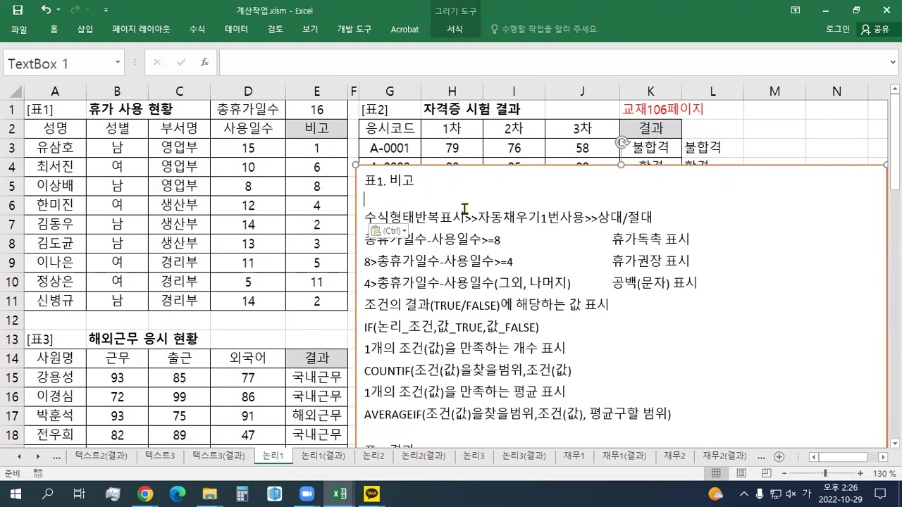
{"action": "type", "text": "=$E$1-D3"}
{"action": "left_click", "coordinate": [389, 232]}
{"action": "left_click", "coordinate": [400, 265]}
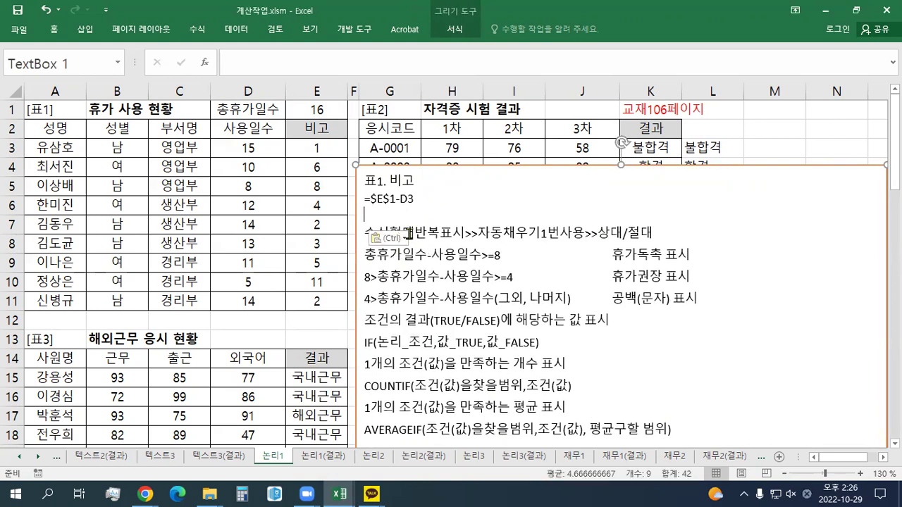
{"action": "left_click", "coordinate": [435, 204]}
{"action": "key", "text": "Delete"}
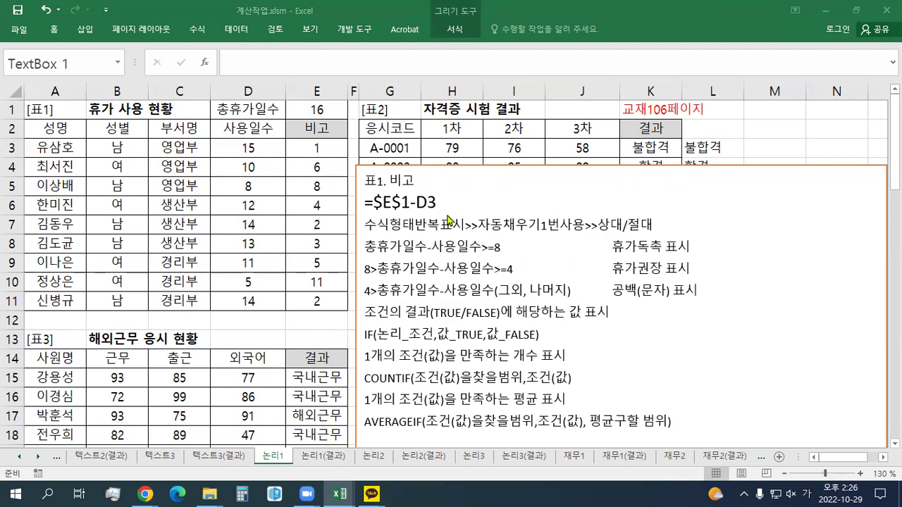
Step: Append the explanation (남은휴가일수) after =$E$1-D3 in the notes text box
{"action": "left_click", "coordinate": [470, 200]}
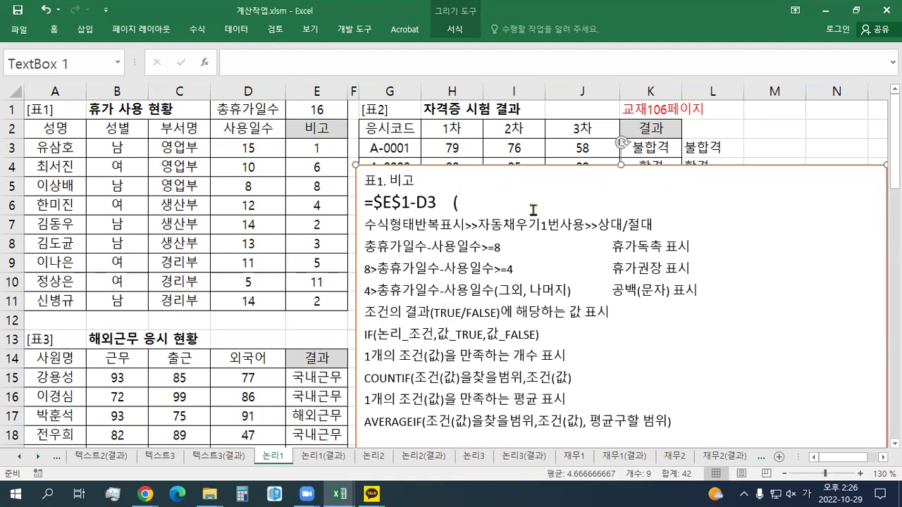
{"action": "type", "text": "(남은"}
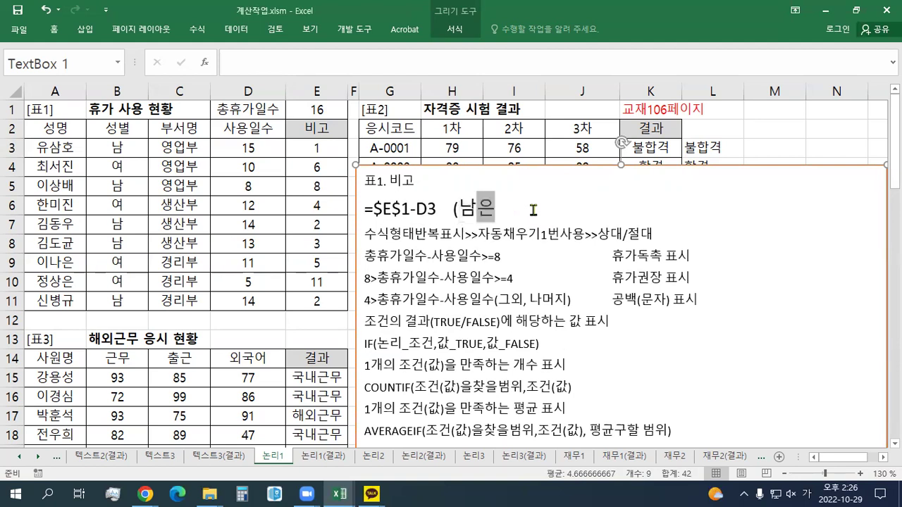
{"action": "type", "text": "휴가"}
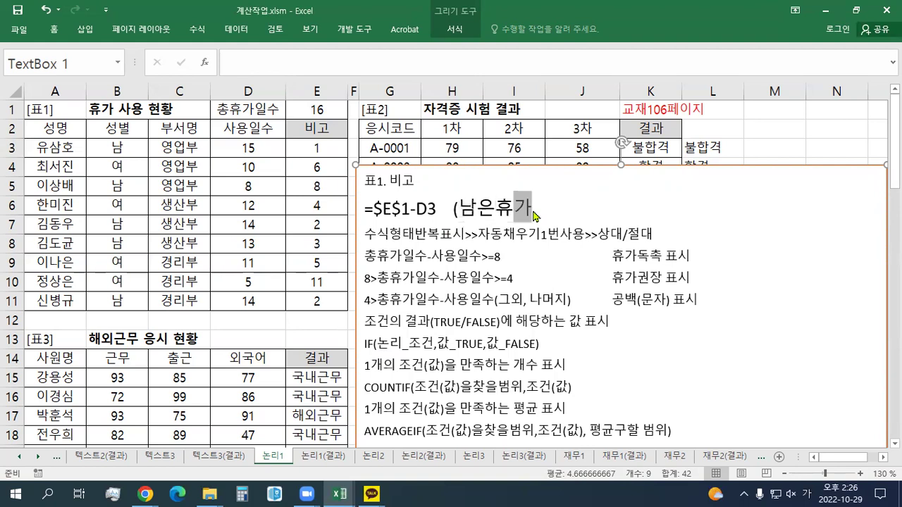
{"action": "type", "text": "일수)"}
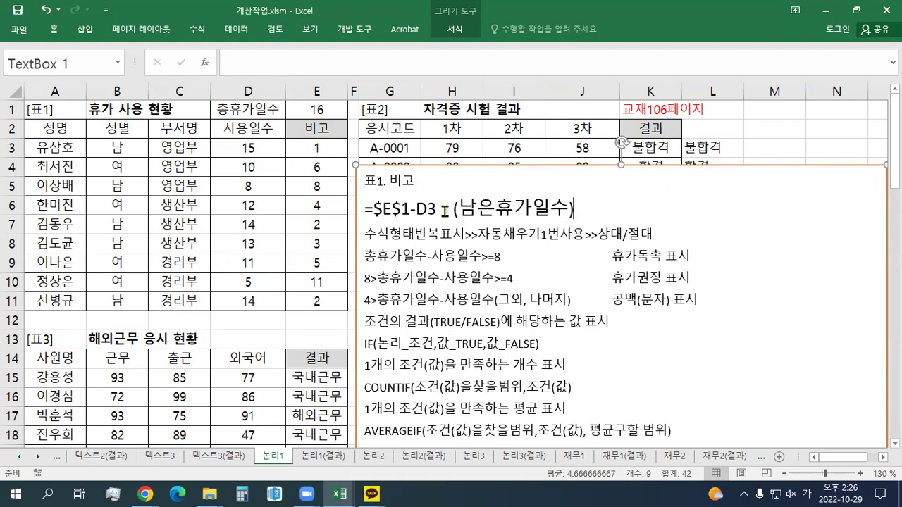
Step: Reduce the font size of the explanation (남은휴가일수) in the notes so it is smaller than the formula beside it
{"action": "left_click_drag", "start_coordinate": [383, 209], "coordinate": [569, 210]}
{"action": "left_click", "coordinate": [580, 212]}
{"action": "key", "text": "shift+Left"}
{"action": "key", "text": "shift+Left"}
{"action": "key", "text": "shift+Left"}
{"action": "key", "text": "shift+Left"}
{"action": "key", "text": "shift+Left"}
{"action": "key", "text": "shift+Left"}
{"action": "key", "text": "shift+Left"}
{"action": "key", "text": "shift+Left"}
{"action": "key", "text": "shift+Left"}
{"action": "key", "text": "shift+Left"}
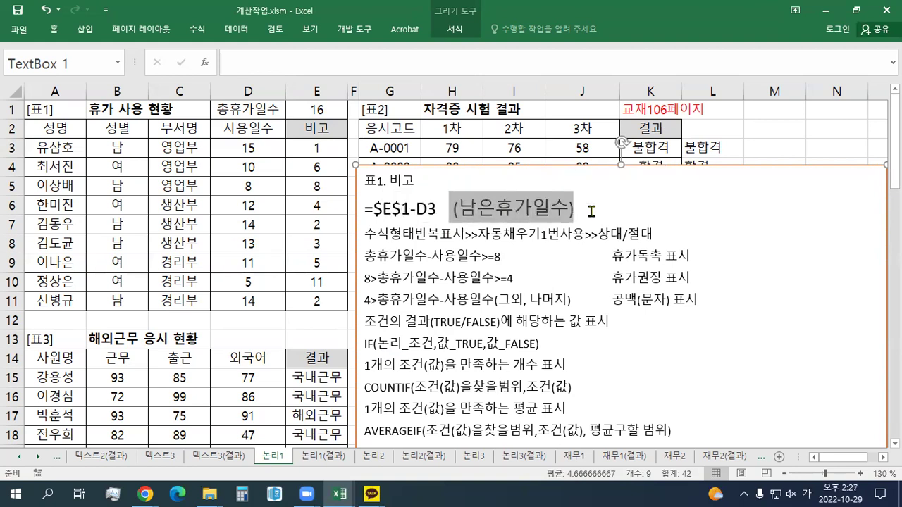
{"action": "key", "text": "shift+Left"}
{"action": "key", "text": "shift+Left"}
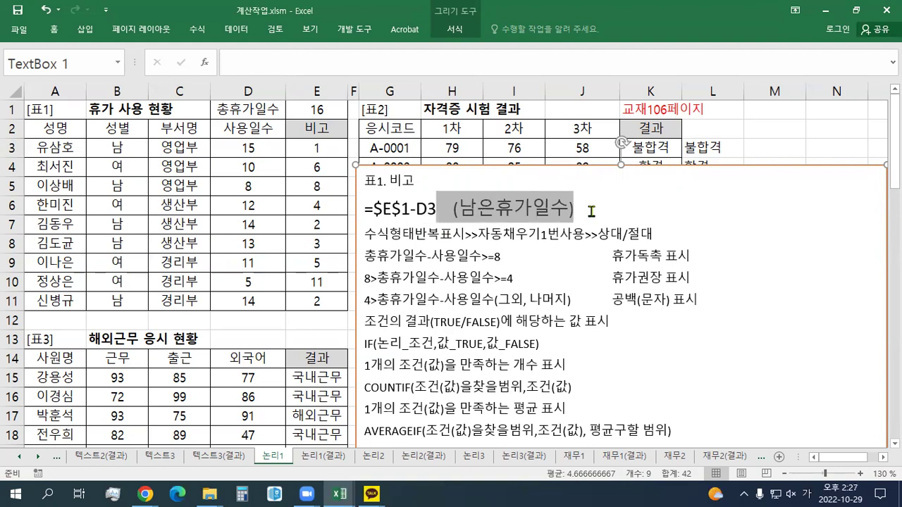
{"action": "right_click", "coordinate": [512, 200]}
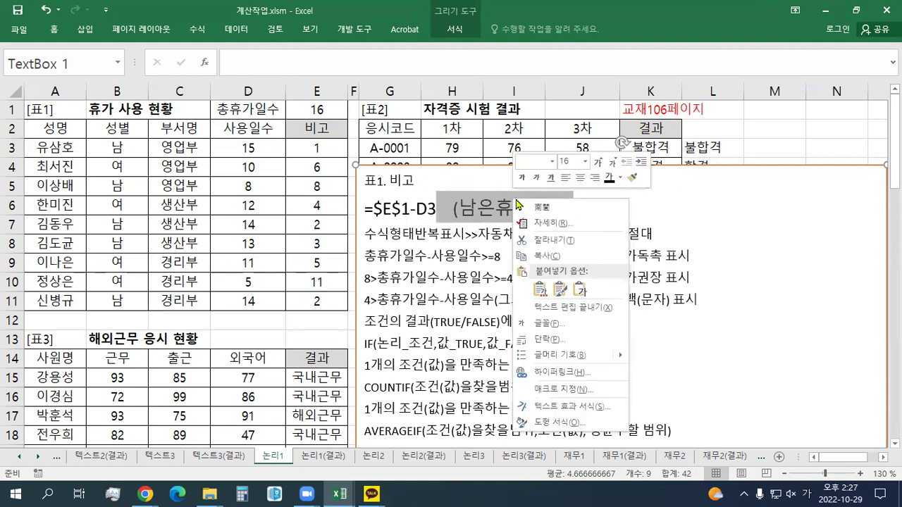
{"action": "left_click", "coordinate": [612, 163]}
{"action": "left_click", "coordinate": [612, 163]}
{"action": "left_click", "coordinate": [612, 164]}
{"action": "left_click", "coordinate": [612, 163]}
{"action": "left_click", "coordinate": [599, 164]}
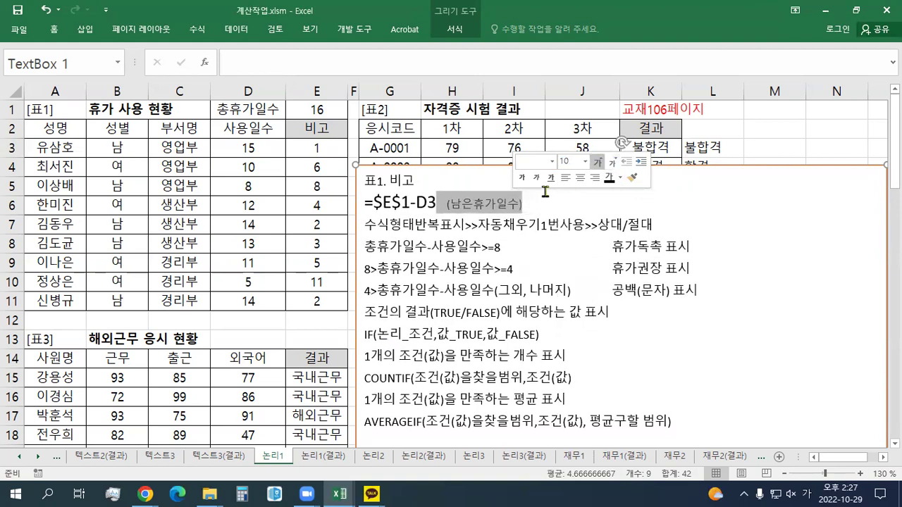
{"action": "left_click", "coordinate": [539, 204]}
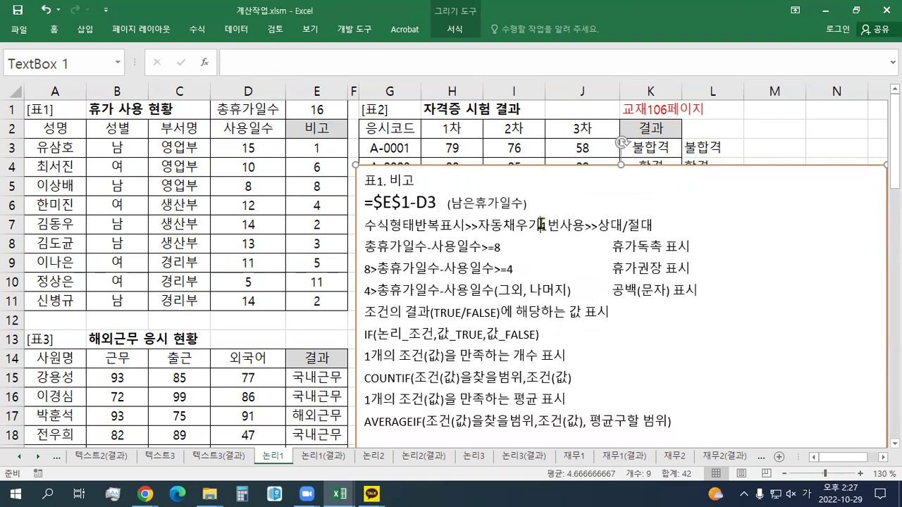
Step: Slightly enlarge the text (남은휴가일수) beside the formula in the notes text box
{"action": "right_click", "coordinate": [540, 224]}
{"action": "left_click", "coordinate": [519, 229]}
{"action": "right_click", "coordinate": [495, 204]}
{"action": "key", "text": "Escape"}
{"action": "key", "text": "shift+Left"}
{"action": "key", "text": "shift+Left"}
{"action": "key", "text": "shift+Left"}
{"action": "key", "text": "shift+Left"}
{"action": "key", "text": "shift+Left"}
{"action": "key", "text": "shift+Left"}
{"action": "key", "text": "shift+Left"}
{"action": "key", "text": "shift+Left"}
{"action": "key", "text": "shift+Left"}
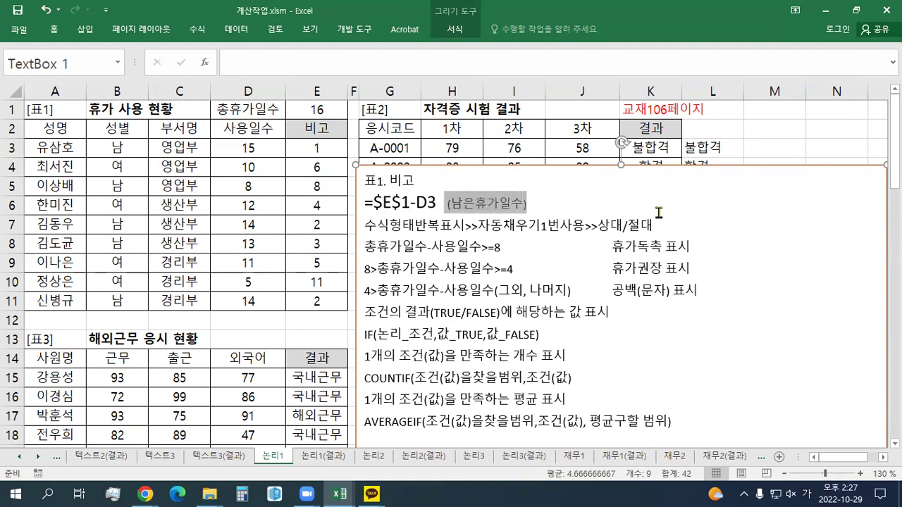
{"action": "right_click", "coordinate": [518, 204]}
{"action": "key", "text": "Escape"}
{"action": "left_click", "coordinate": [529, 248]}
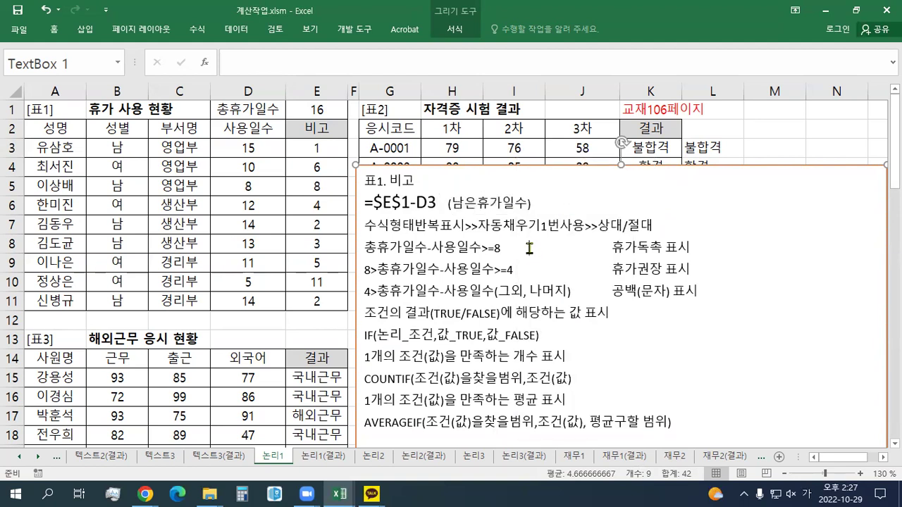
Step: Extend the E3 formula to =$E$1-D3>=8 and fill it down to E11
{"action": "left_click", "coordinate": [312, 151]}
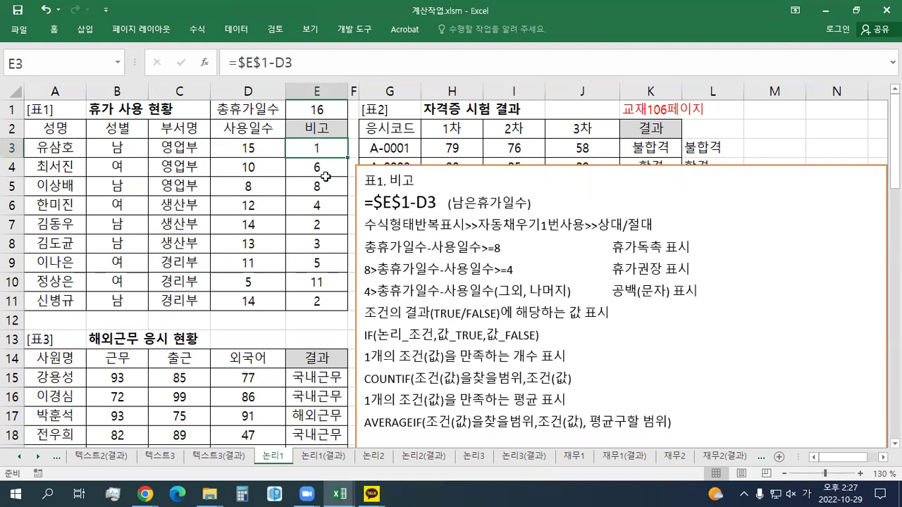
{"action": "left_click", "coordinate": [326, 65]}
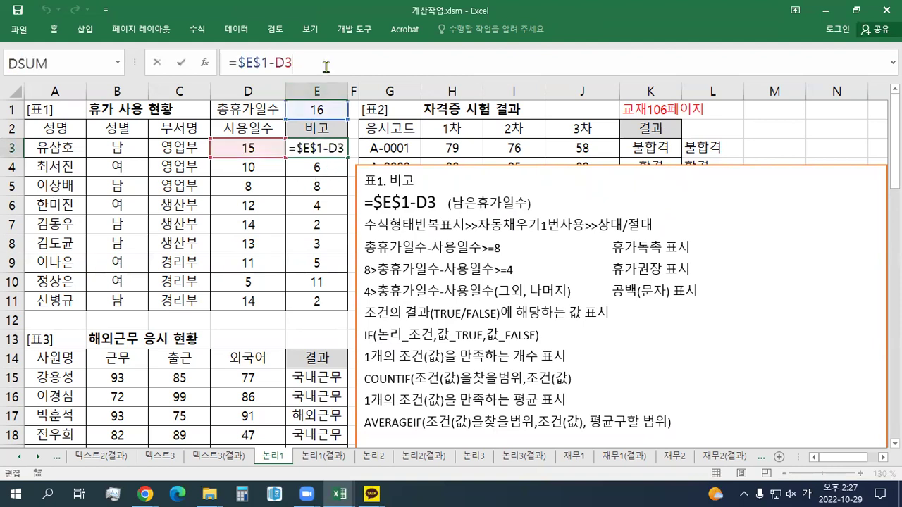
{"action": "type", "text": ">=8"}
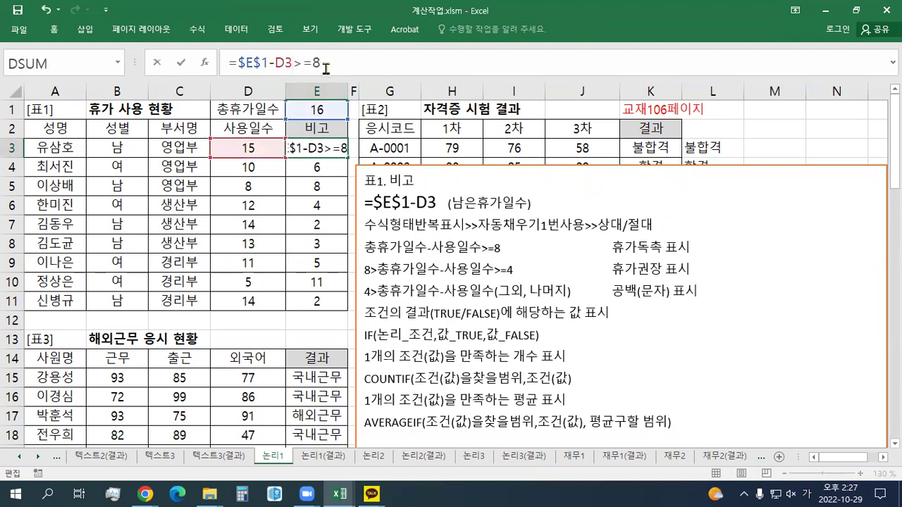
{"action": "key", "text": "Return"}
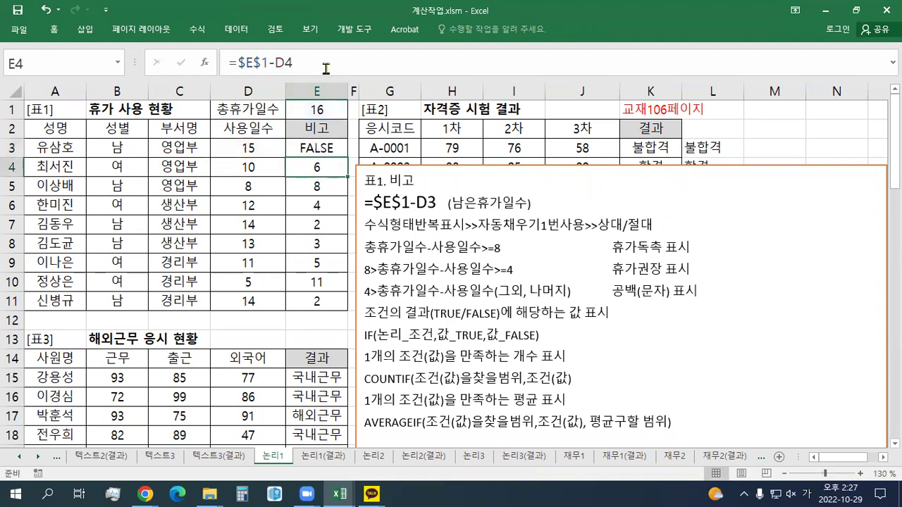
{"action": "left_click", "coordinate": [336, 149]}
{"action": "left_click_drag", "start_coordinate": [346, 160], "coordinate": [348, 303]}
Step: Copy the E3 formula =$E$1-D3>=8 into the notes as its own line above =$E$1-D3
{"action": "left_click", "coordinate": [329, 150]}
{"action": "double_click", "coordinate": [329, 150]}
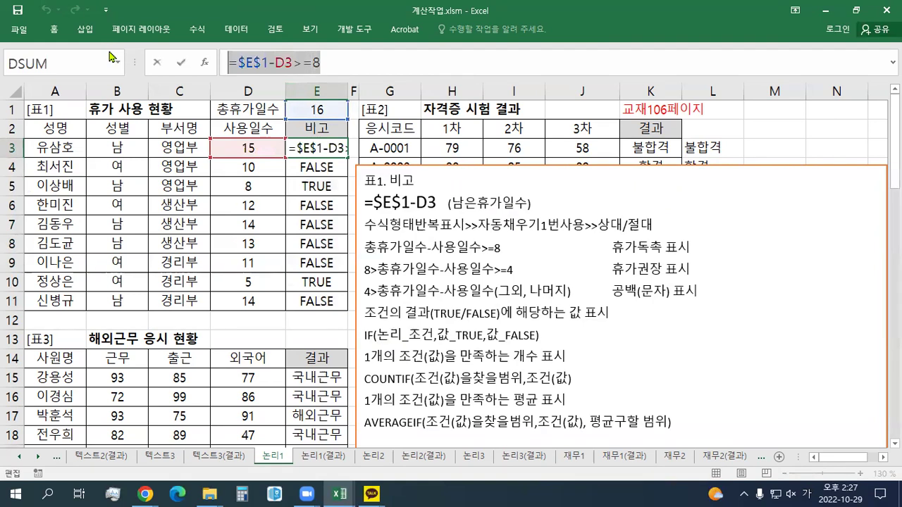
{"action": "key", "text": "Escape"}
{"action": "left_click", "coordinate": [366, 202]}
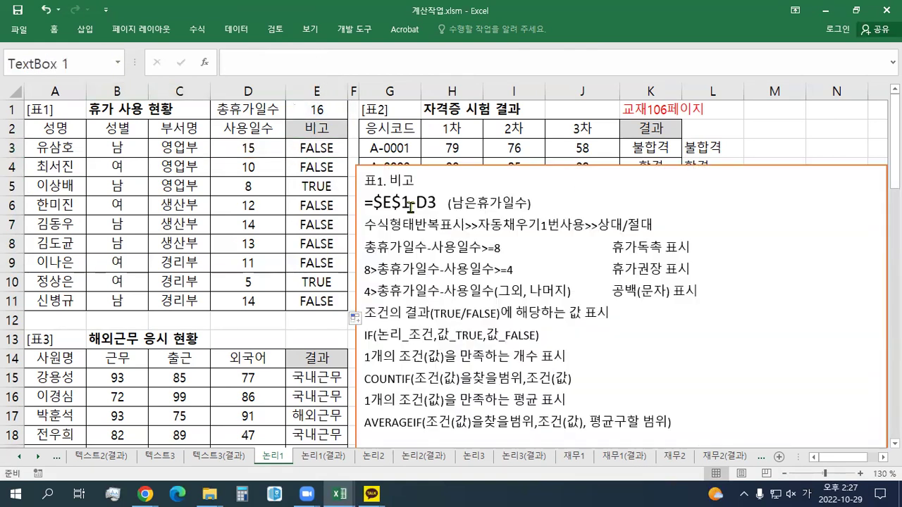
{"action": "type", "text": "=$E$1-D3>=8"}
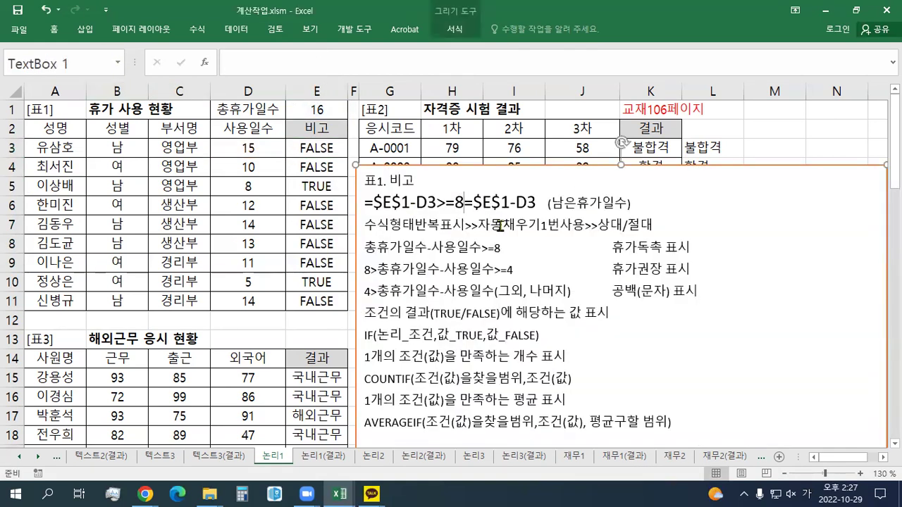
{"action": "key", "text": "Return"}
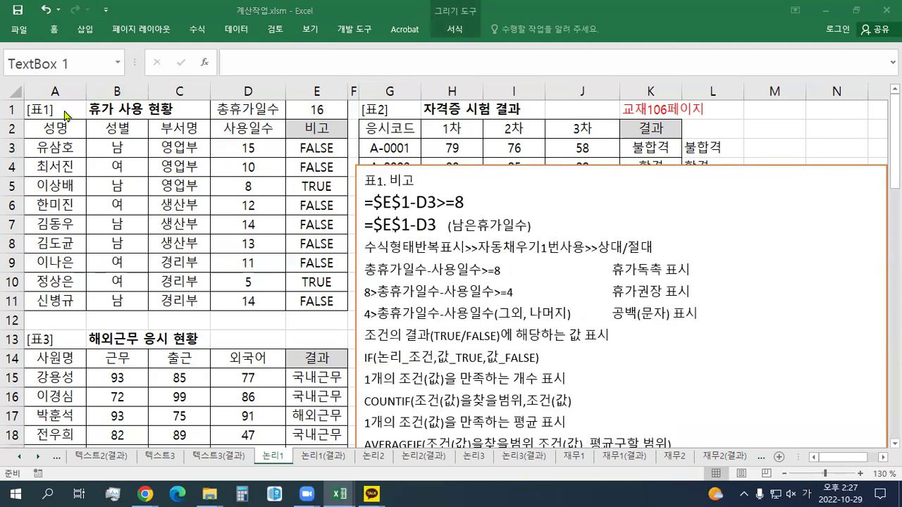
Step: Insert IF( before the condition in the E3 formula so that $E$1-D3>=8 becomes its logical test
{"action": "left_click", "coordinate": [313, 145]}
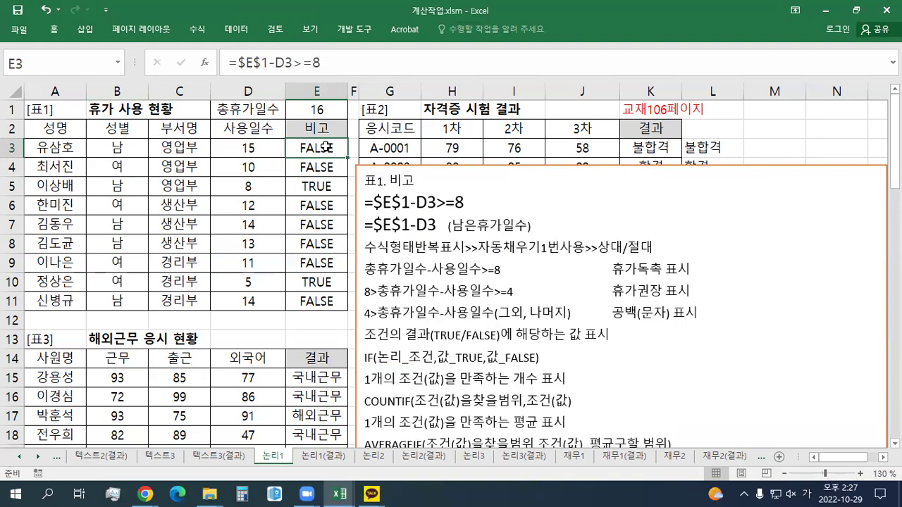
{"action": "double_click", "coordinate": [314, 145]}
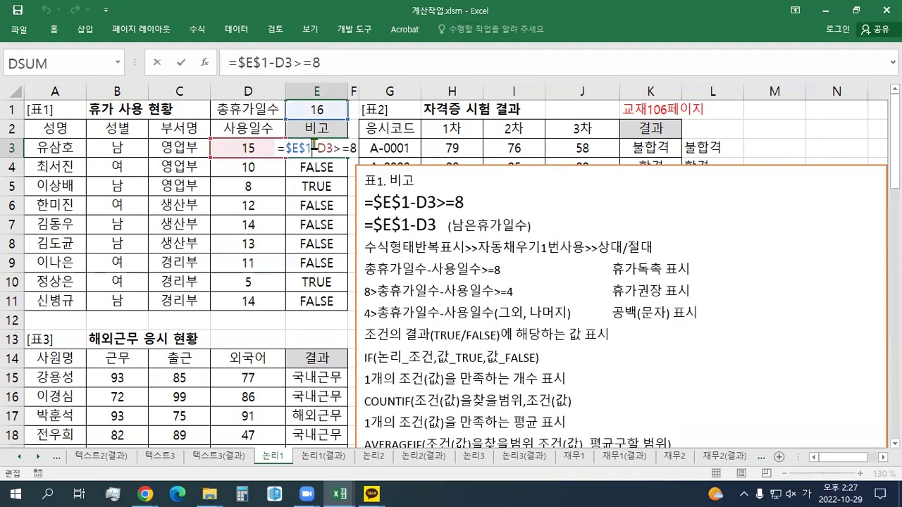
{"action": "left_click", "coordinate": [285, 148]}
{"action": "type", "text": "ㅑㄹ"}
{"action": "key", "text": "BackSpace"}
{"action": "key", "text": "BackSpace"}
{"action": "type", "text": "if"}
{"action": "key", "text": "BackSpace"}
{"action": "key", "text": "BackSpace"}
{"action": "type", "text": "if("}
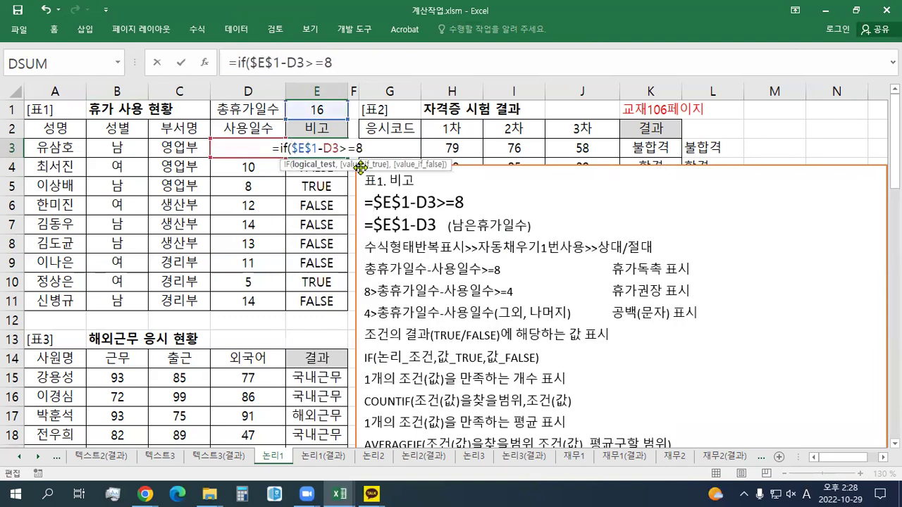
{"action": "key", "text": "BackSpace"}
{"action": "key", "text": "BackSpace"}
{"action": "key", "text": "BackSpace"}
{"action": "type", "text": "IF("}
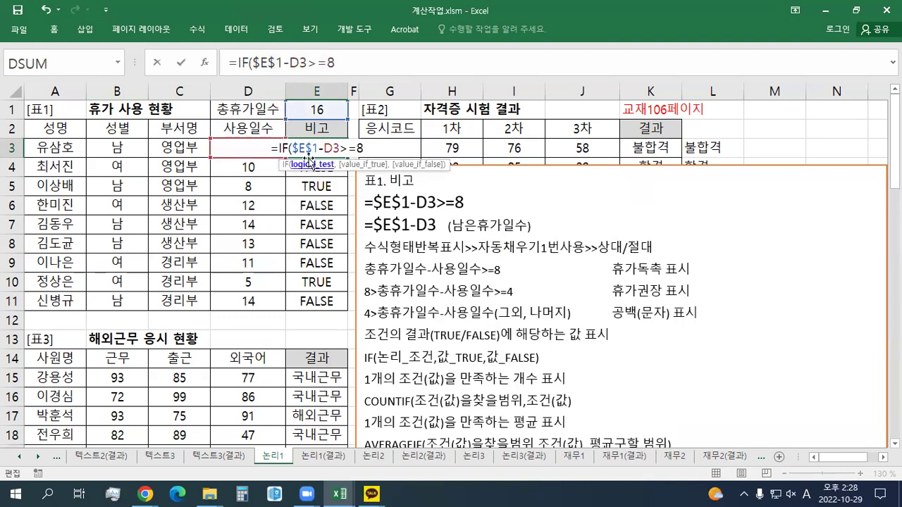
Step: Add "휴가독촉" as the value_if_true of the IF formula in E3, followed by the separator for the false argument
{"action": "left_click", "coordinate": [378, 148]}
{"action": "type", "text": ",\""}
{"action": "type", "text": "휴가도"}
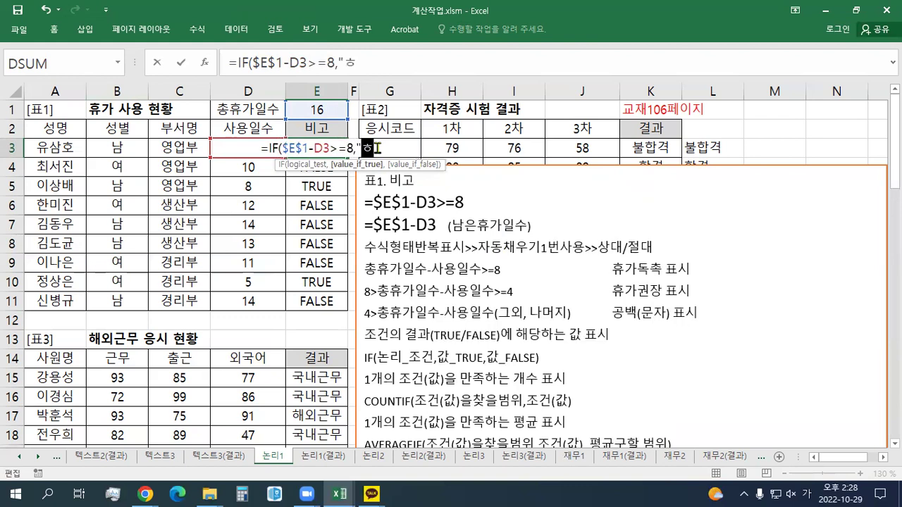
{"action": "type", "text": "ㄱ촉\""}
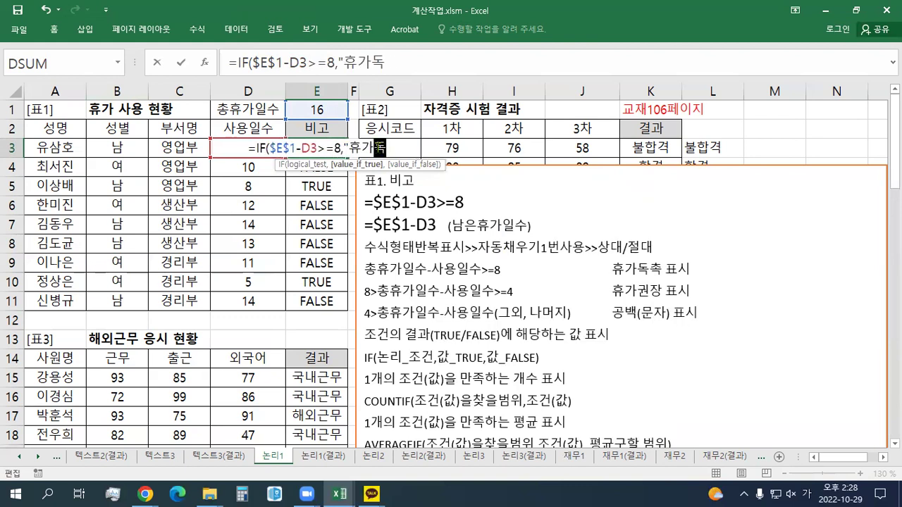
{"action": "type", "text": ","}
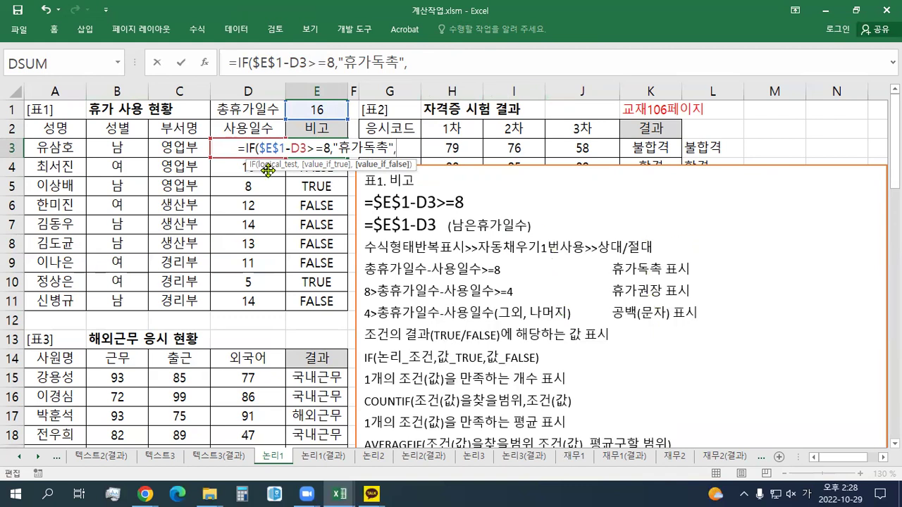
Step: Nest a second IF( as the false argument of the E3 formula with the logical test $E$1-D3>=4
{"action": "left_click", "coordinate": [447, 71]}
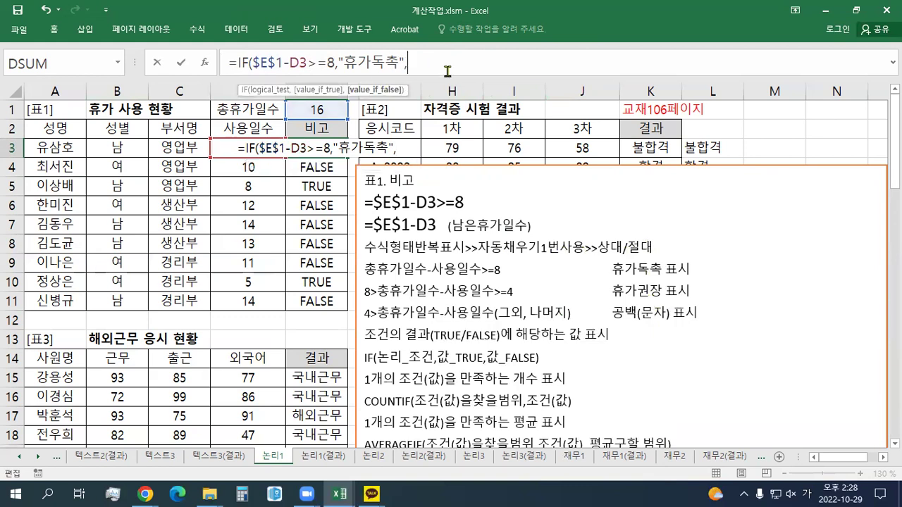
{"action": "type", "text": "ㅑㄹ"}
{"action": "key", "text": "BackSpace"}
{"action": "key", "text": "BackSpace"}
{"action": "key", "text": "BackSpace"}
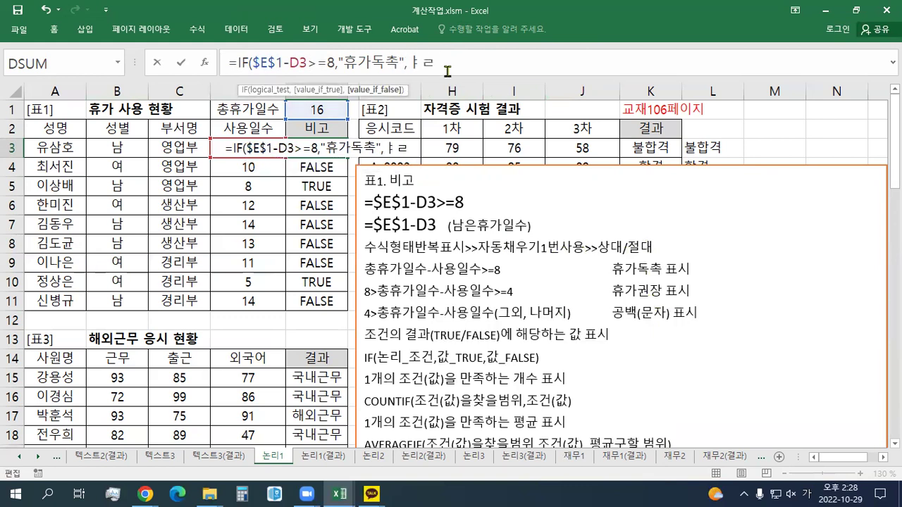
{"action": "type", "text": "IF("}
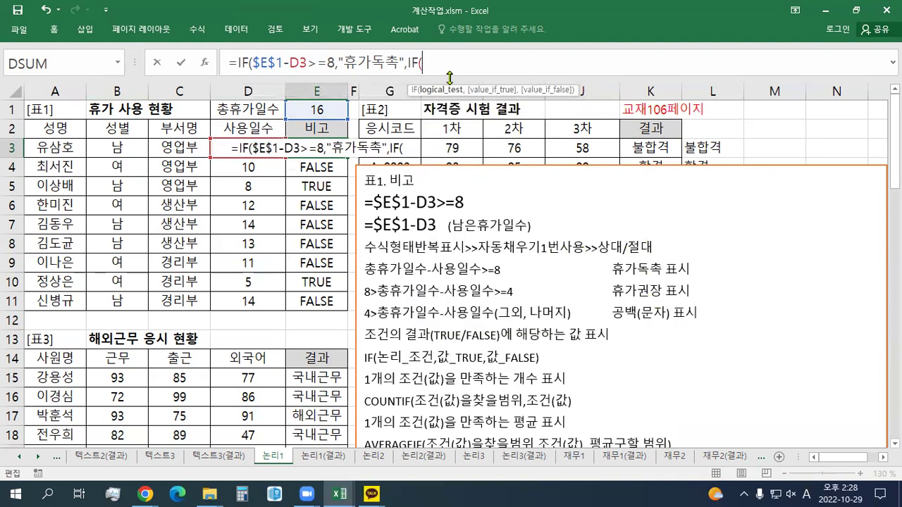
{"action": "left_click", "coordinate": [346, 110]}
{"action": "key", "text": "F4"}
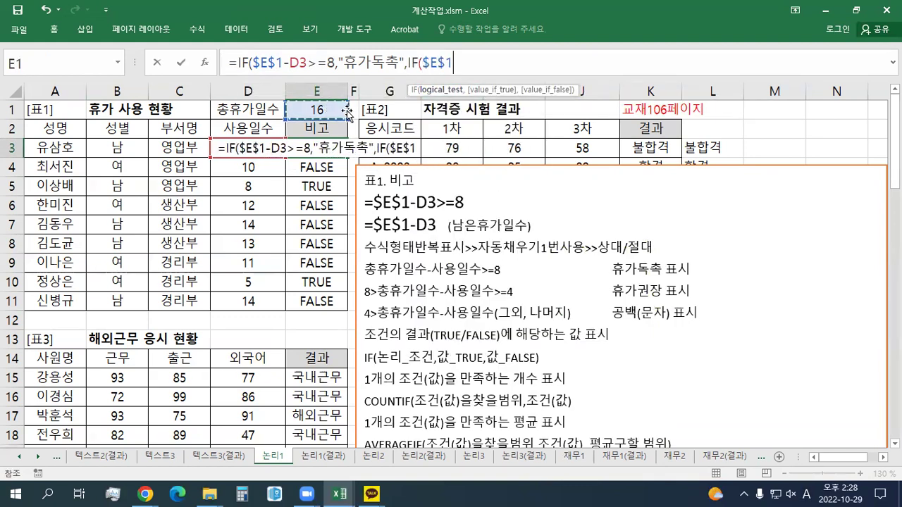
{"action": "type", "text": "-"}
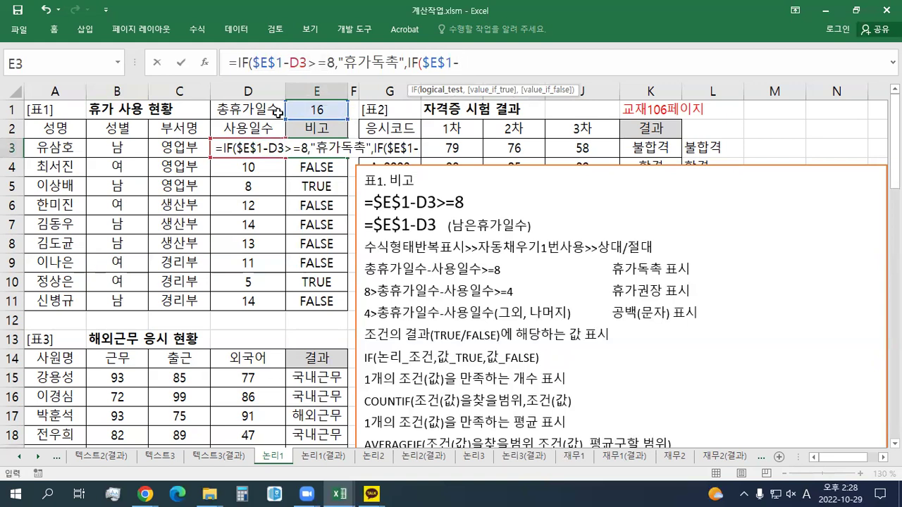
{"action": "left_click", "coordinate": [251, 125]}
{"action": "key", "text": "Down"}
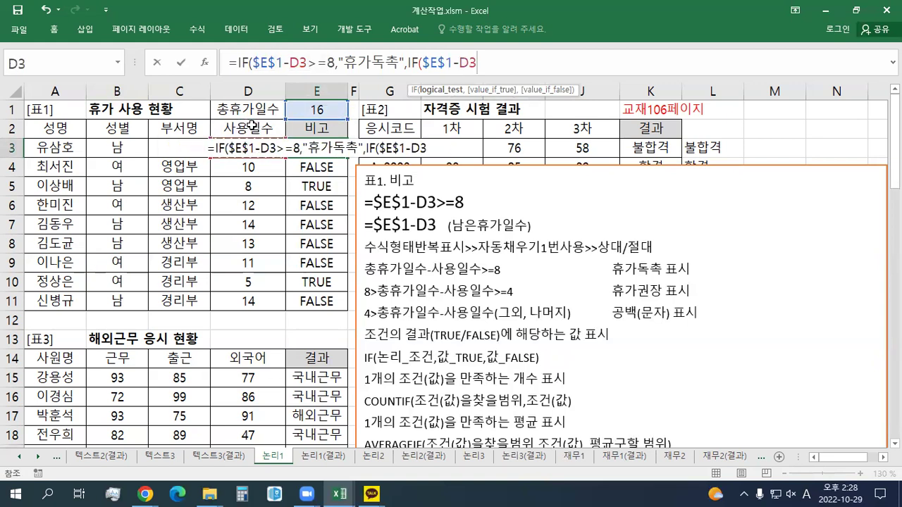
{"action": "type", "text": ">=4"}
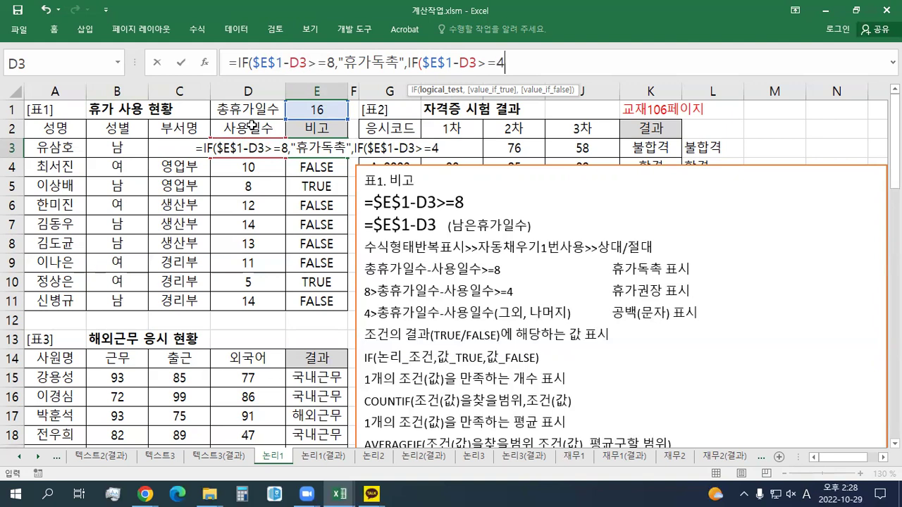
Step: Complete the nested IF in E3 with "휴가권장" as its true value and " " as its false value, including its closing parenthesis
{"action": "type", "text": ","}
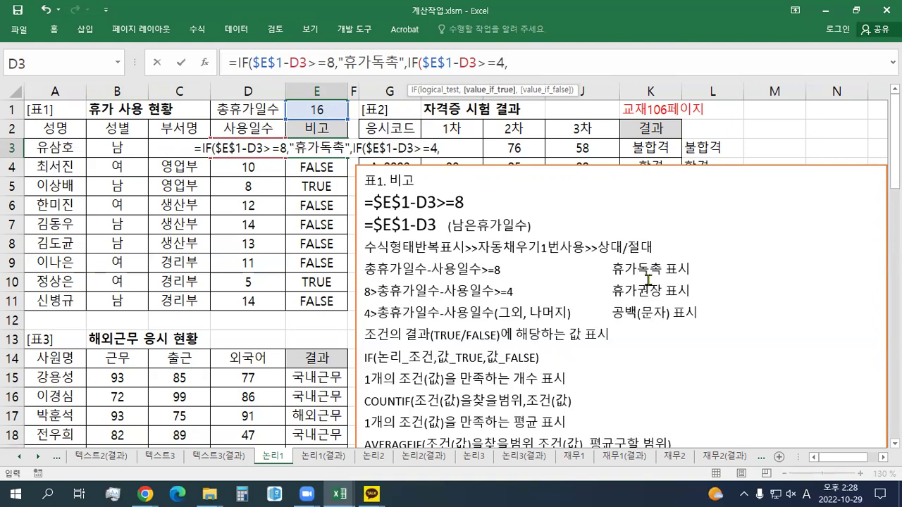
{"action": "type", "text": "\""}
{"action": "key", "text": "Hangul"}
{"action": "type", "text": "휴가"}
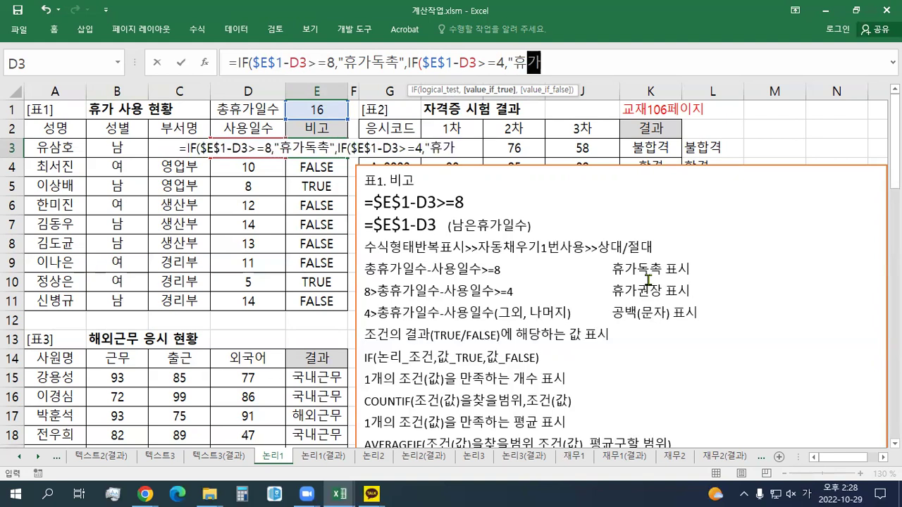
{"action": "type", "text": "권장\","}
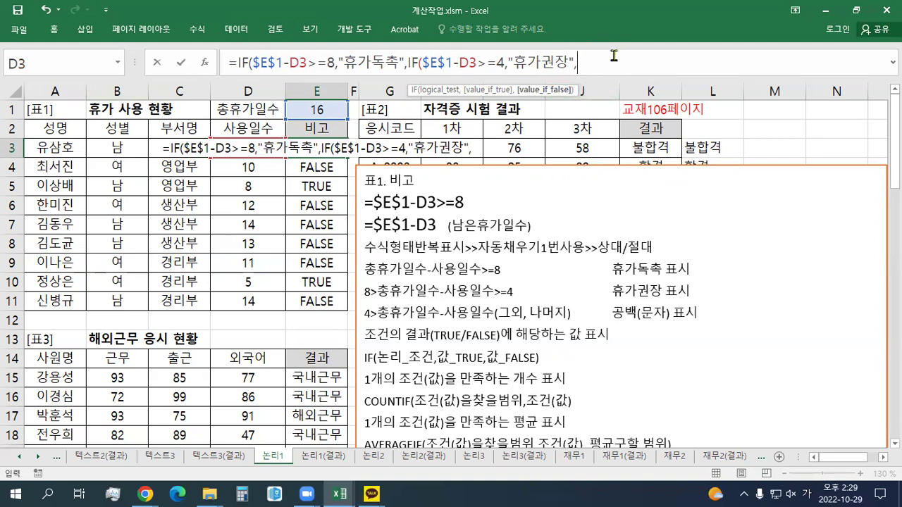
{"action": "type", "text": "\" \")"}
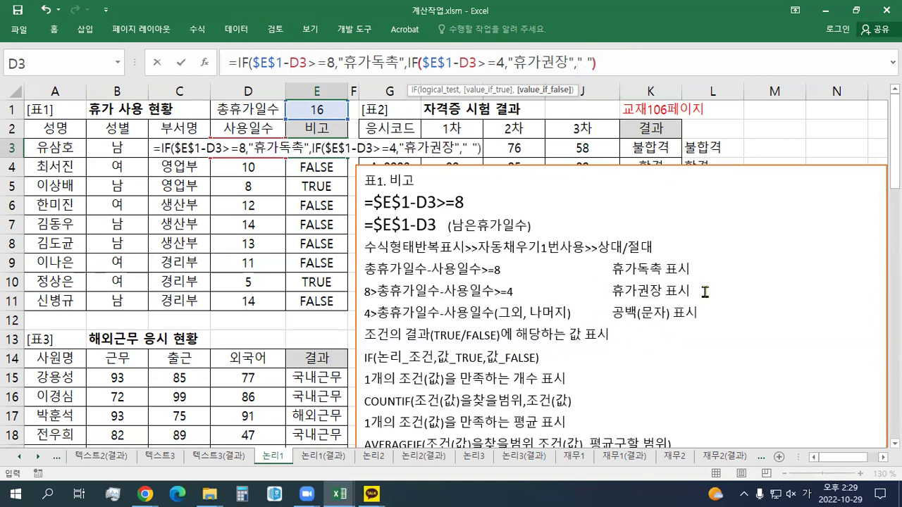
{"action": "key", "text": "BackSpace"}
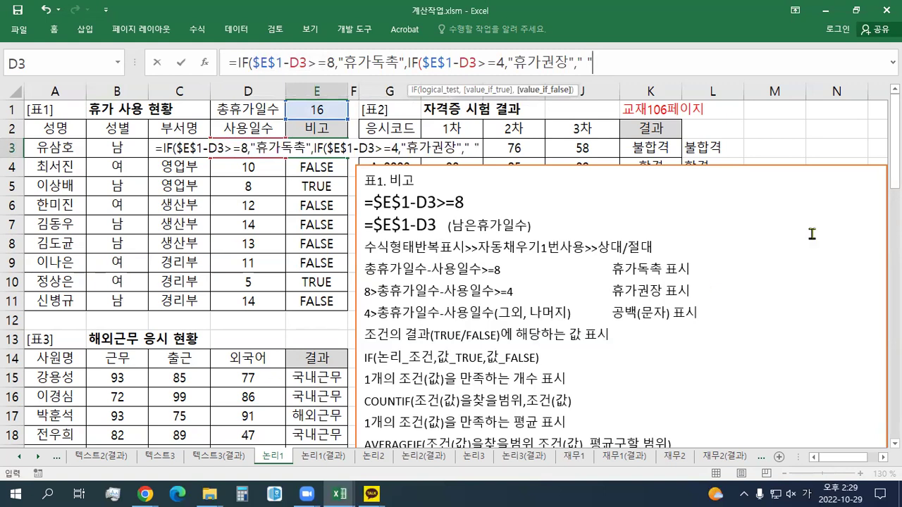
{"action": "left_click", "coordinate": [417, 64]}
{"action": "left_click", "coordinate": [609, 60]}
{"action": "type", "text": ")"}
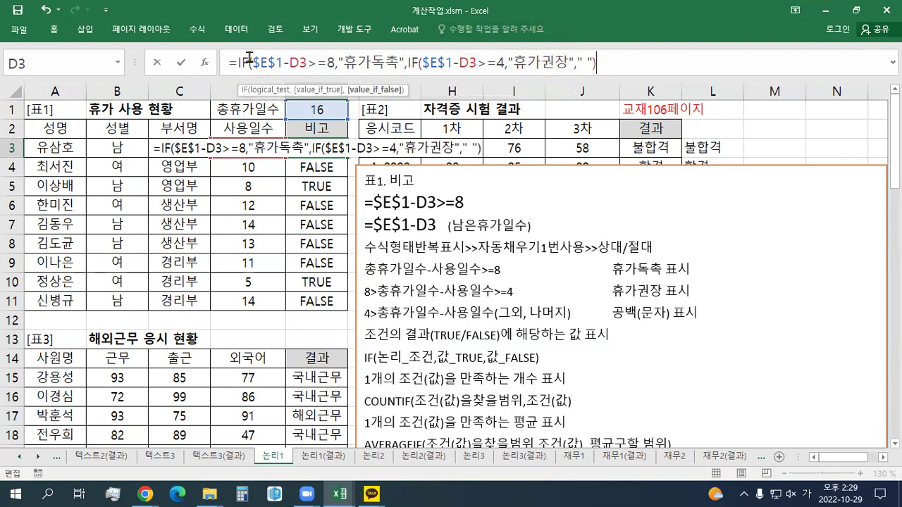
Step: Close the outer IF, commit the E3 formula and fill it down to E11
{"action": "left_click_drag", "start_coordinate": [299, 64], "coordinate": [648, 54]}
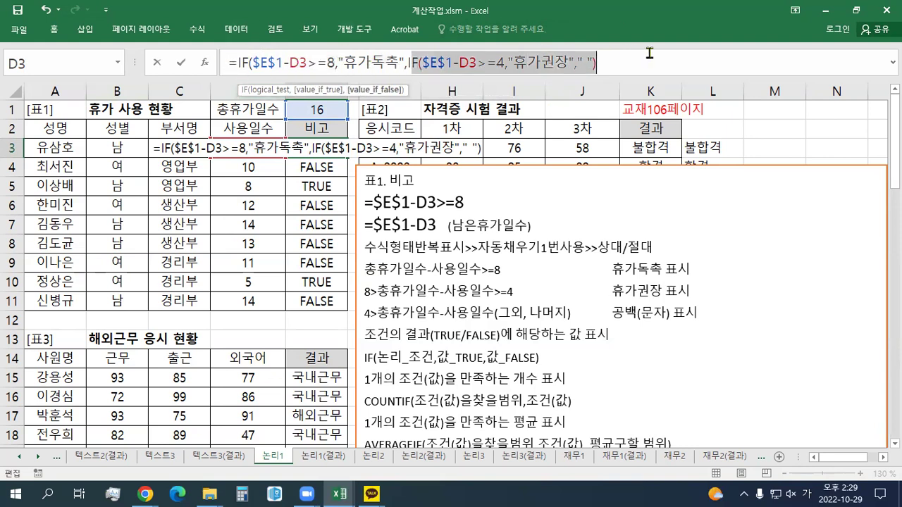
{"action": "left_click", "coordinate": [633, 62]}
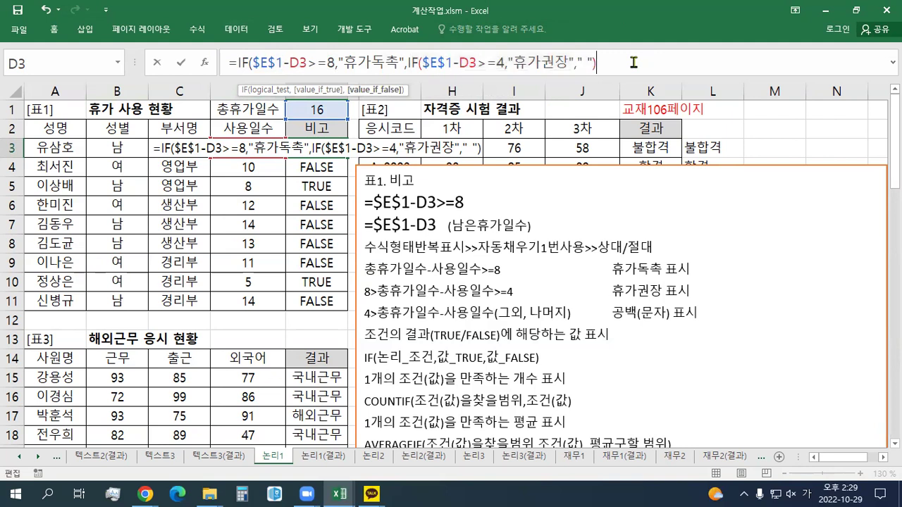
{"action": "type", "text": ")"}
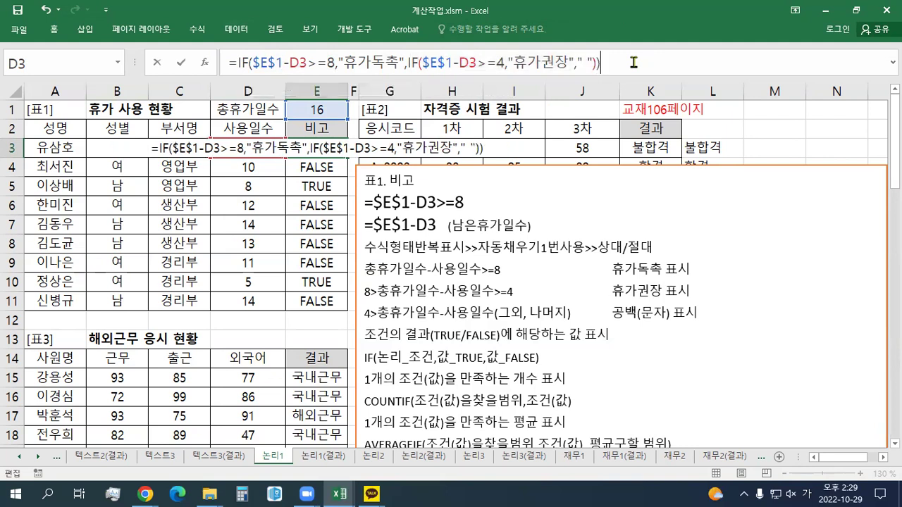
{"action": "key", "text": "Return"}
{"action": "key", "text": "Up"}
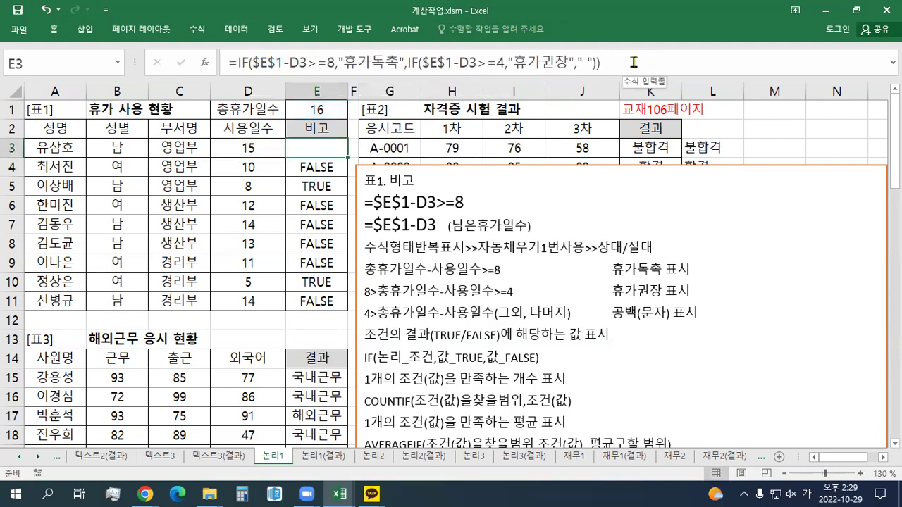
{"action": "left_click_drag", "start_coordinate": [348, 158], "coordinate": [346, 307]}
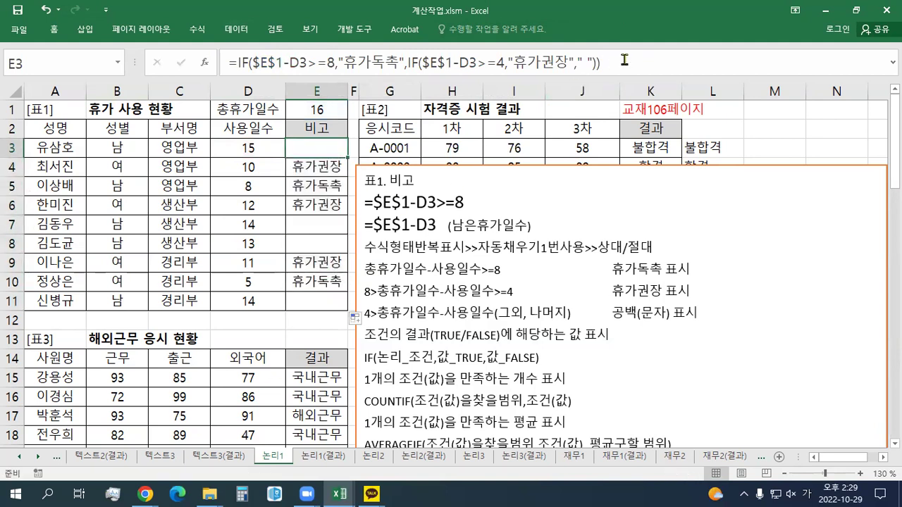
Step: Copy the complete nested IF formula from E3 into the notes as its own line above =$E$1-D3>=8
{"action": "left_click", "coordinate": [624, 62]}
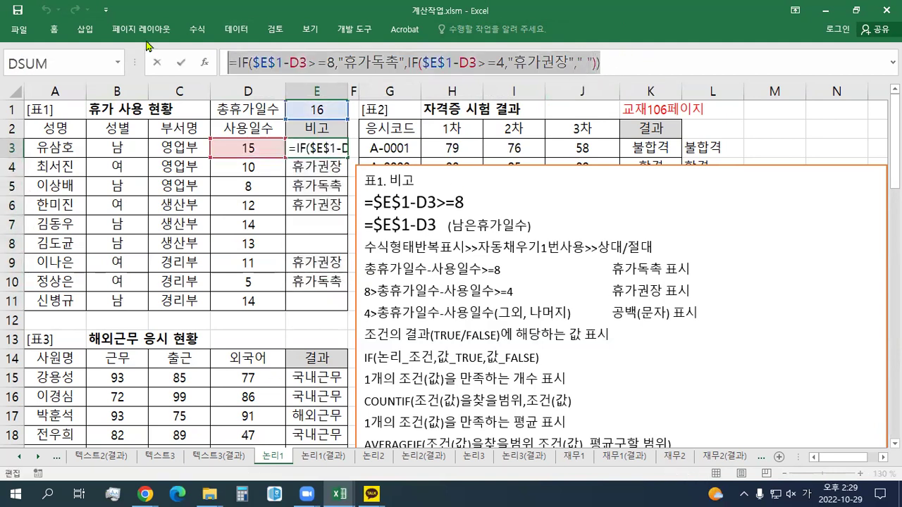
{"action": "left_click", "coordinate": [181, 62]}
{"action": "left_click", "coordinate": [366, 200]}
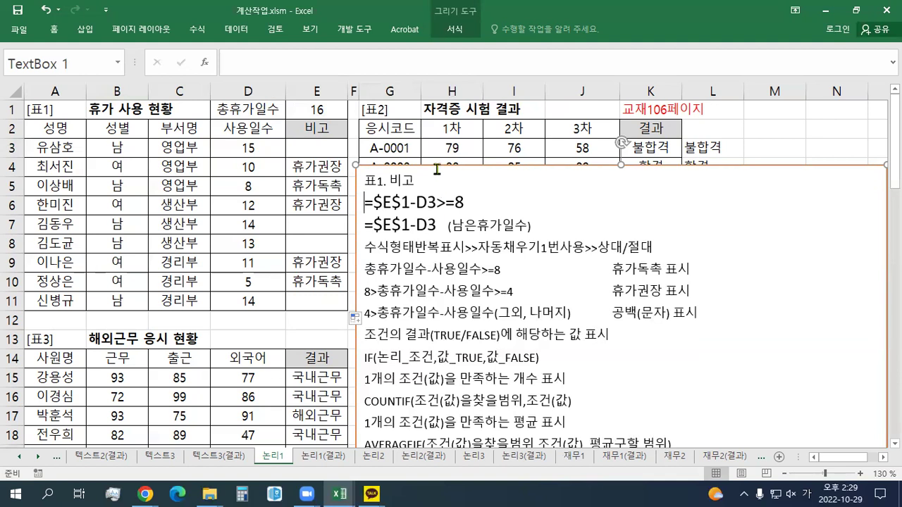
{"action": "type", "text": "=IF($E$1-D3>=8,\"휴가독촉\",IF($E$1-D3>=4,\"휴가권장\",\" \"))"}
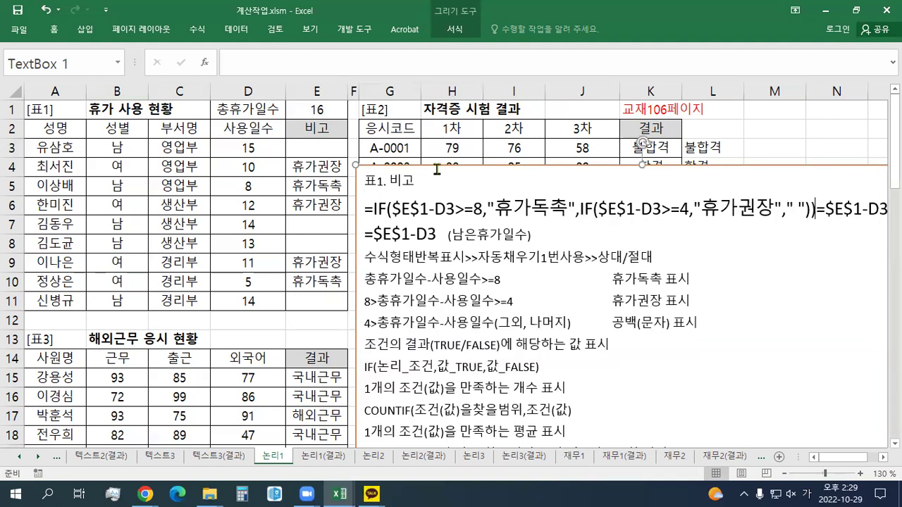
{"action": "key", "text": "Return"}
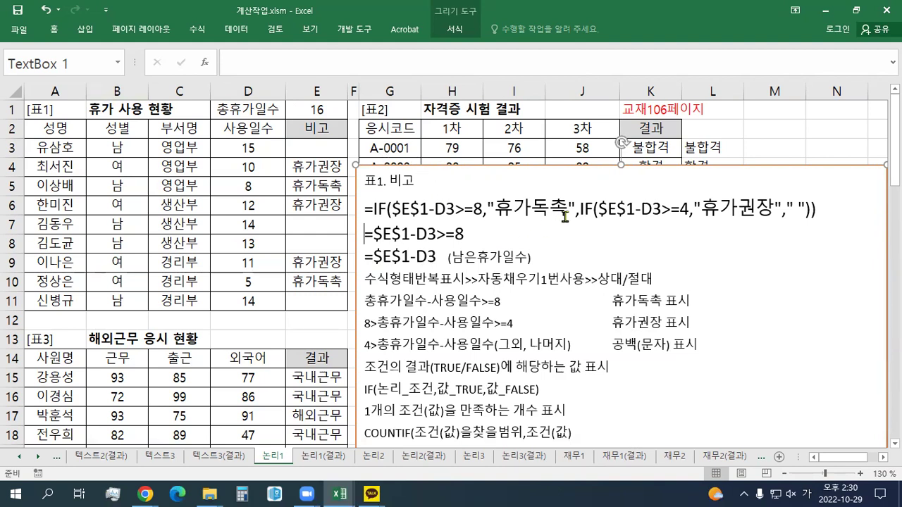
Step: Bold the full IF formula in the notes, colour its nested IF red and the condition $E$1-D3>=4 blue, and leave an empty line below
{"action": "key", "text": "ctrl+2"}
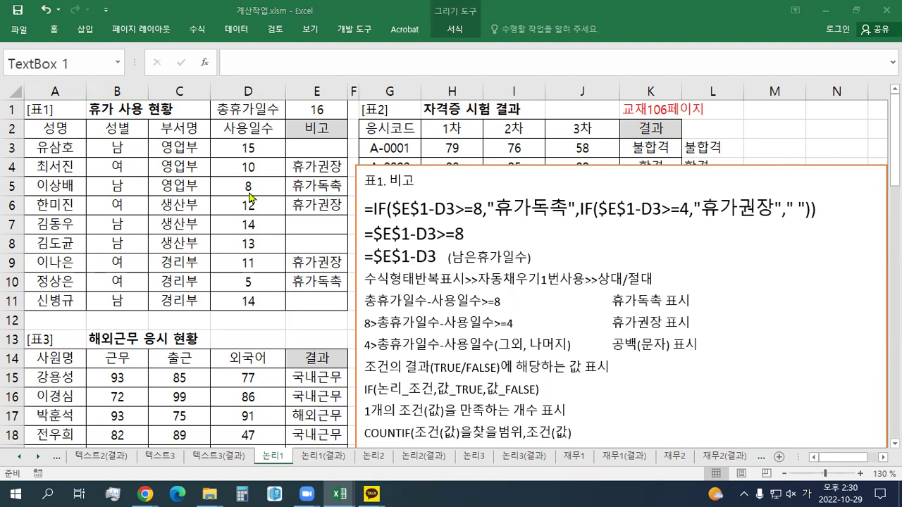
{"action": "left_click", "coordinate": [367, 209]}
{"action": "left_click_drag", "start_coordinate": [367, 210], "coordinate": [775, 208]}
{"action": "key", "text": "shift+Right"}
{"action": "key", "text": "shift+Right"}
{"action": "key", "text": "shift+Right"}
{"action": "key", "text": "shift+Right"}
{"action": "key", "text": "shift+Right"}
{"action": "key", "text": "shift+Right"}
{"action": "key", "text": "shift+Right"}
{"action": "key", "text": "ctrl+c"}
{"action": "key", "text": "shift+Left"}
{"action": "key", "text": "ctrl+v"}
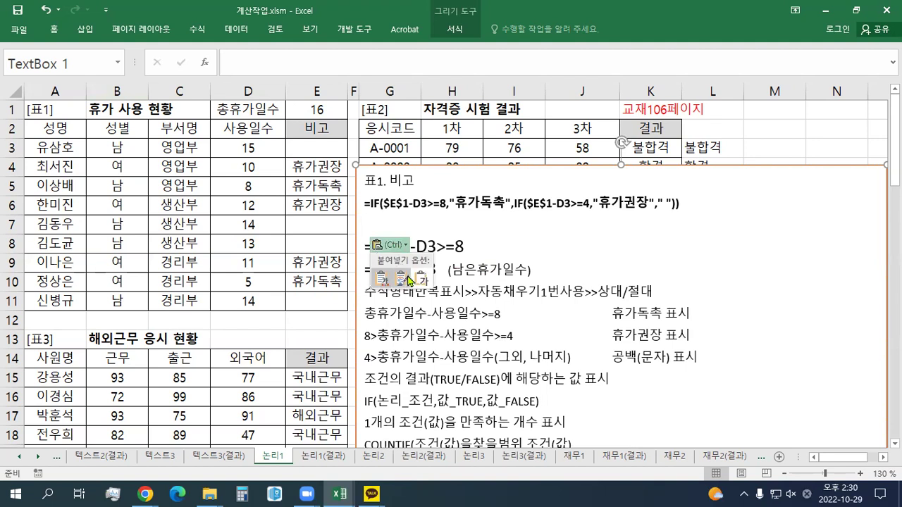
{"action": "key", "text": "ctrl+z"}
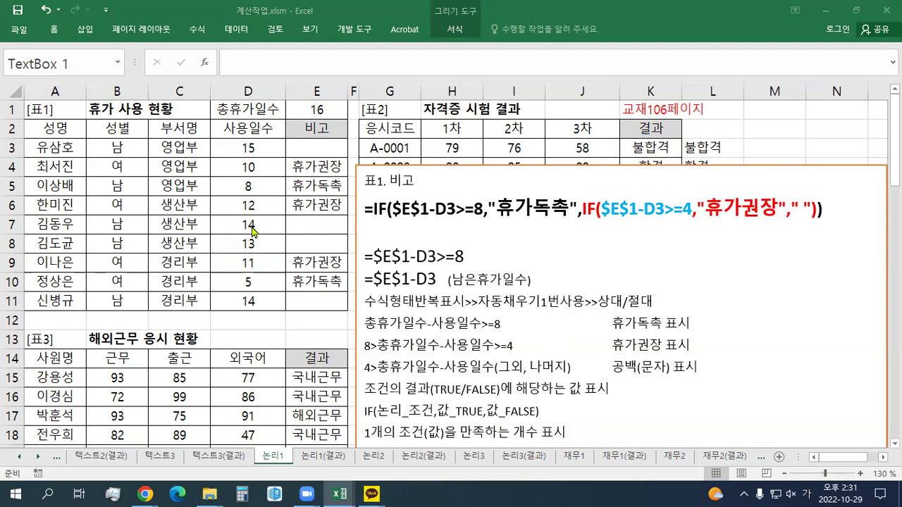
Step: Add the line =IF($E$1-D3>=8,"휴가독촉","휴가권장"/" ") below the full formula in the notes, with "휴가권장" and " " in red
{"action": "left_click", "coordinate": [390, 243]}
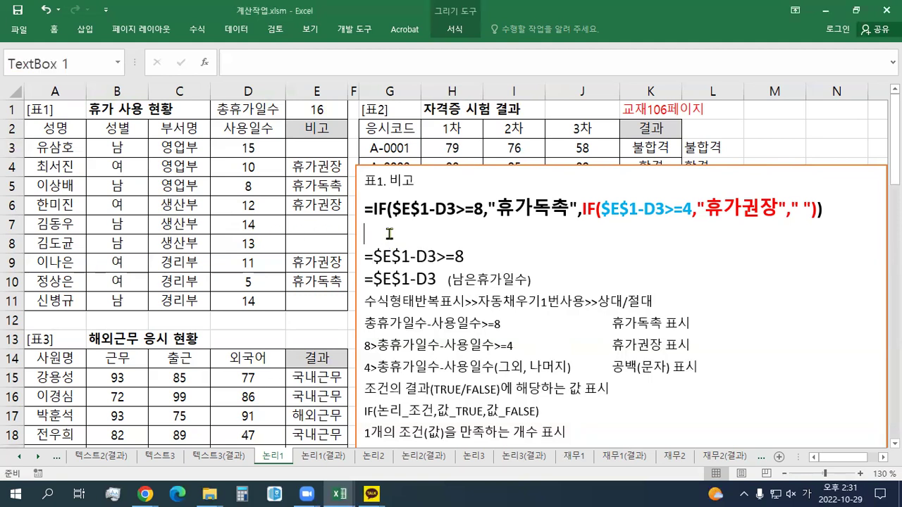
{"action": "type", "text": "=IF($E$1-D3>=8,\"휴가독촉\",\"휴가권장\",\" \")"}
{"action": "left_click", "coordinate": [612, 254]}
{"action": "left_click", "coordinate": [627, 282]}
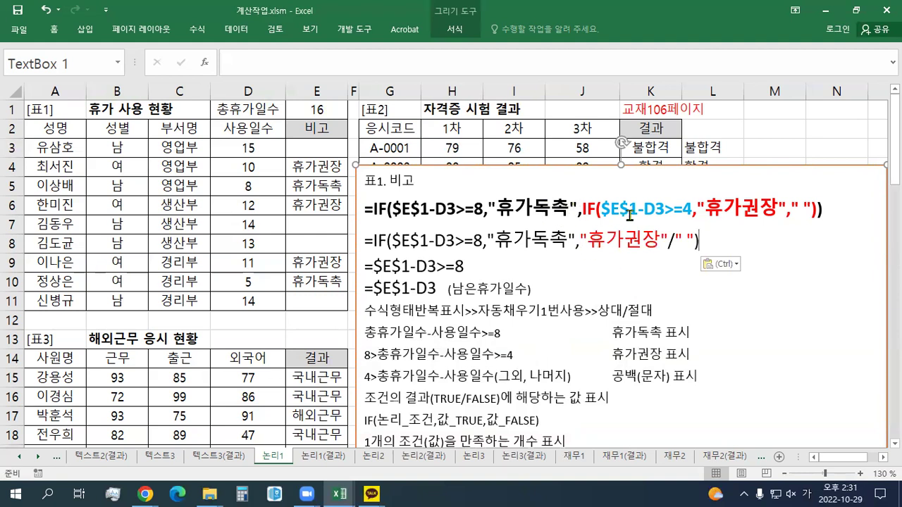
Step: Compare the nested IF in the full formula with the "휴가권장"/" " part of the simplified formula line below it
{"action": "left_click_drag", "start_coordinate": [582, 209], "coordinate": [774, 209]}
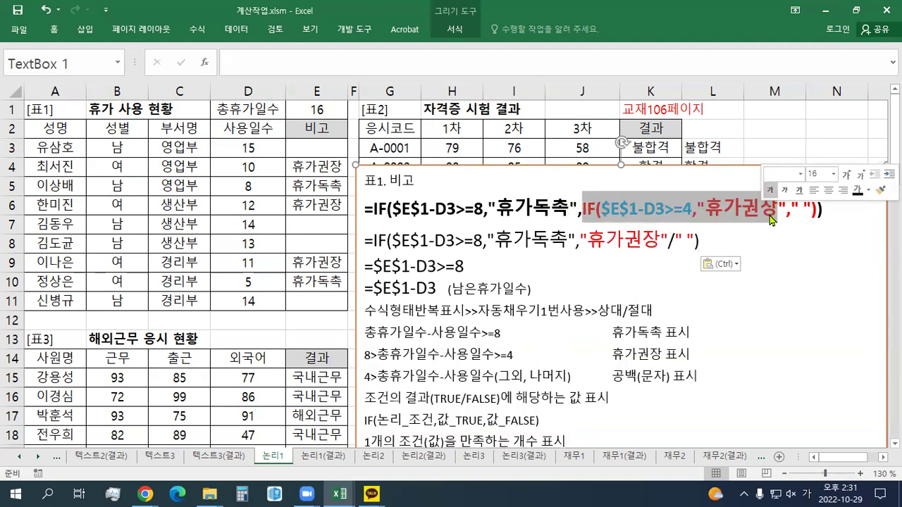
{"action": "left_click", "coordinate": [691, 209]}
{"action": "left_click_drag", "start_coordinate": [857, 208], "coordinate": [346, 214]}
{"action": "left_click", "coordinate": [674, 241]}
{"action": "left_click_drag", "start_coordinate": [585, 210], "coordinate": [821, 210]}
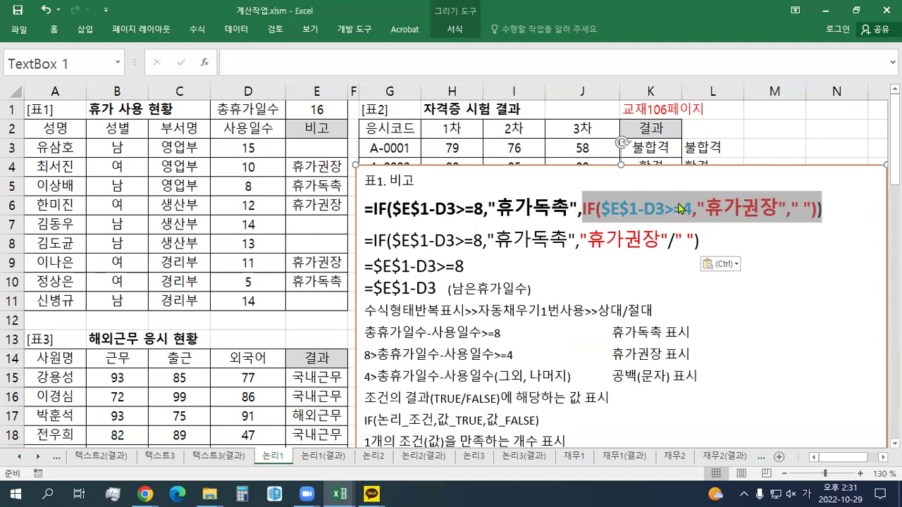
{"action": "left_click", "coordinate": [793, 206]}
{"action": "left_click_drag", "start_coordinate": [790, 206], "coordinate": [796, 206]}
{"action": "double_click", "coordinate": [800, 207]}
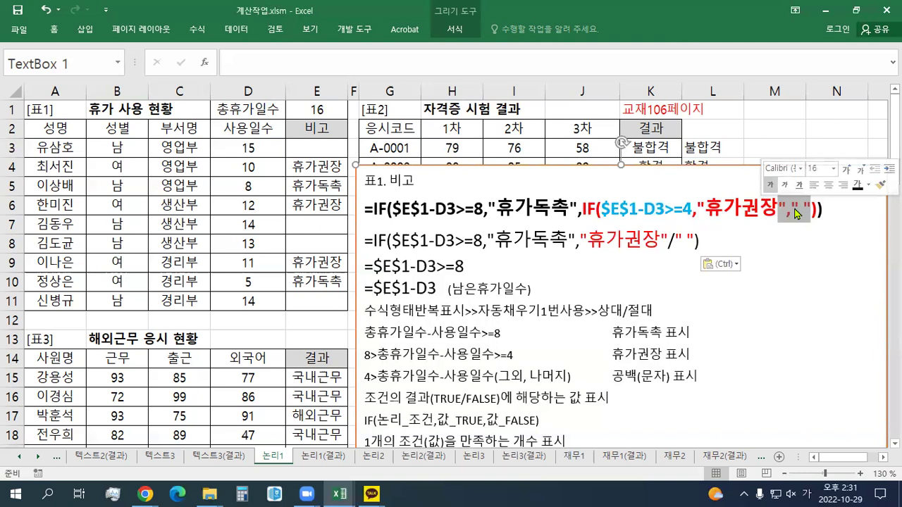
{"action": "left_click_drag", "start_coordinate": [603, 241], "coordinate": [692, 240]}
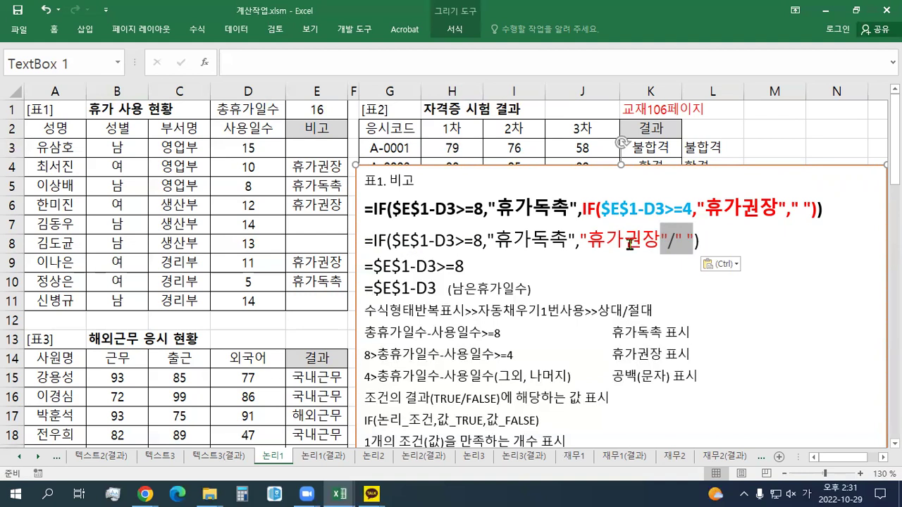
{"action": "left_click", "coordinate": [677, 239]}
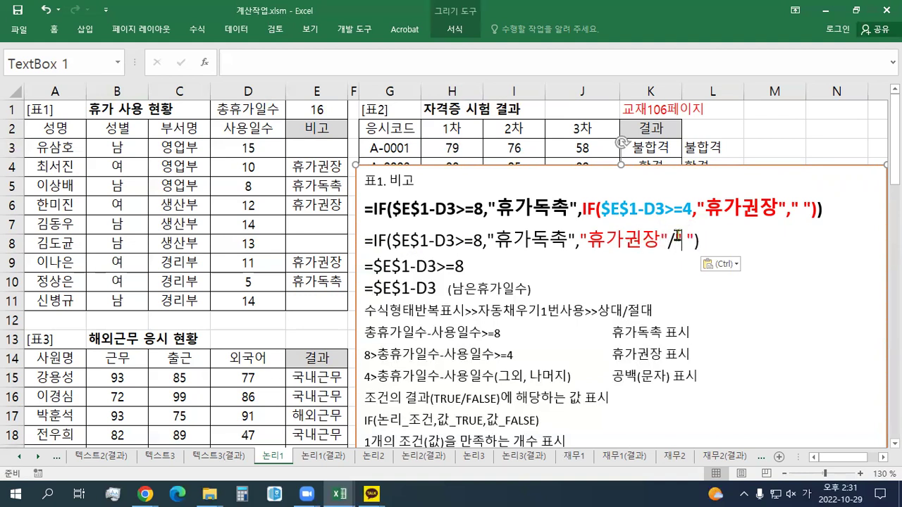
Step: Examine how the nested IF in the full formula chooses between "휴가권장" and " " and where its condition $E$1-D3>=4 sits
{"action": "left_click_drag", "start_coordinate": [598, 241], "coordinate": [681, 242]}
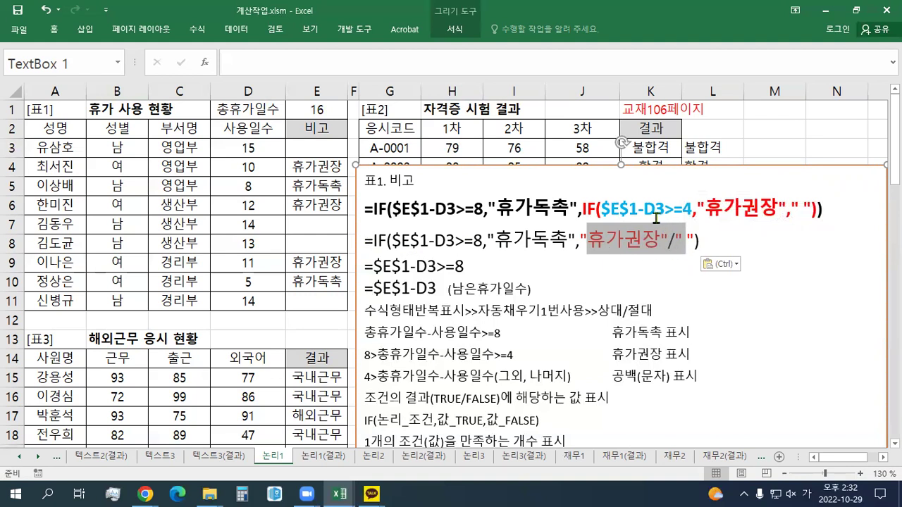
{"action": "left_click_drag", "start_coordinate": [581, 210], "coordinate": [596, 209]}
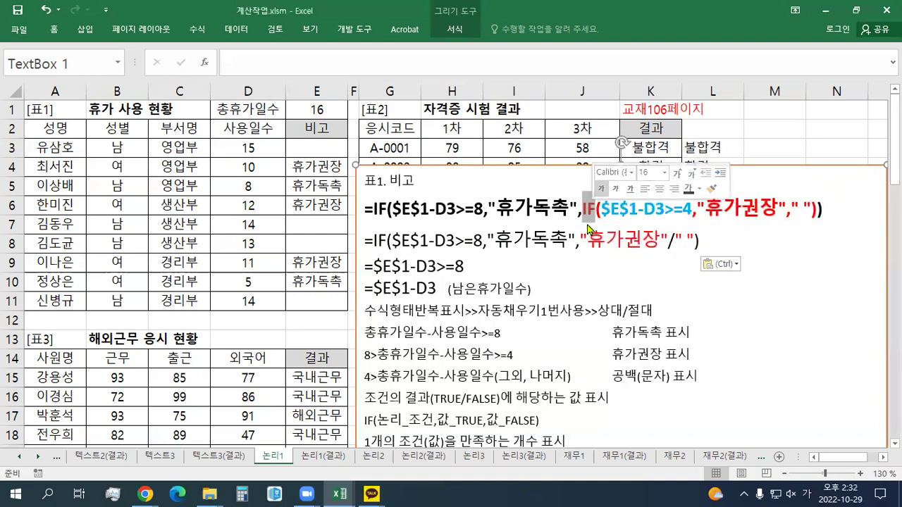
{"action": "left_click", "coordinate": [601, 189]}
{"action": "left_click", "coordinate": [619, 240]}
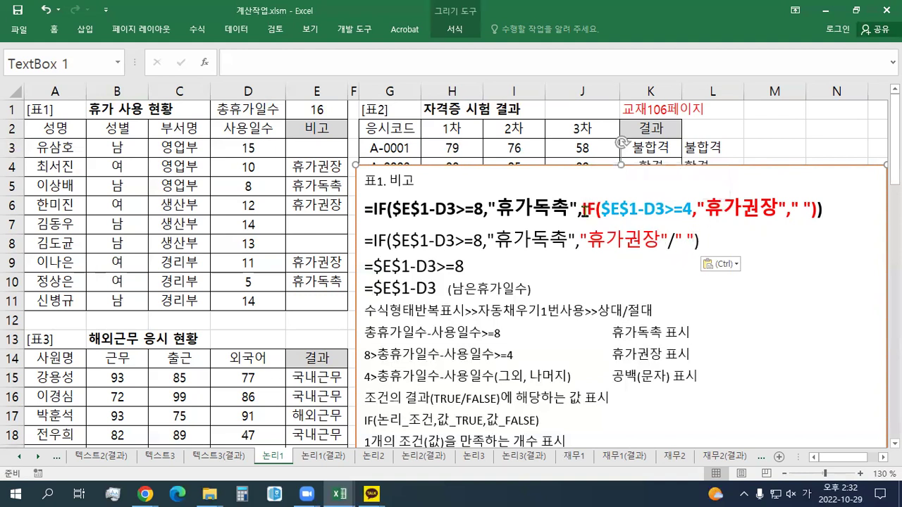
{"action": "left_click_drag", "start_coordinate": [582, 210], "coordinate": [600, 210]}
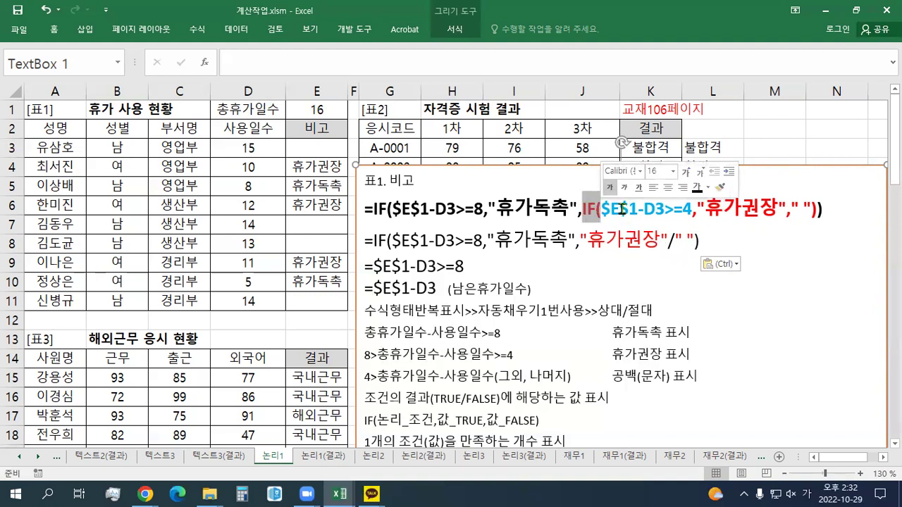
{"action": "left_click", "coordinate": [606, 239]}
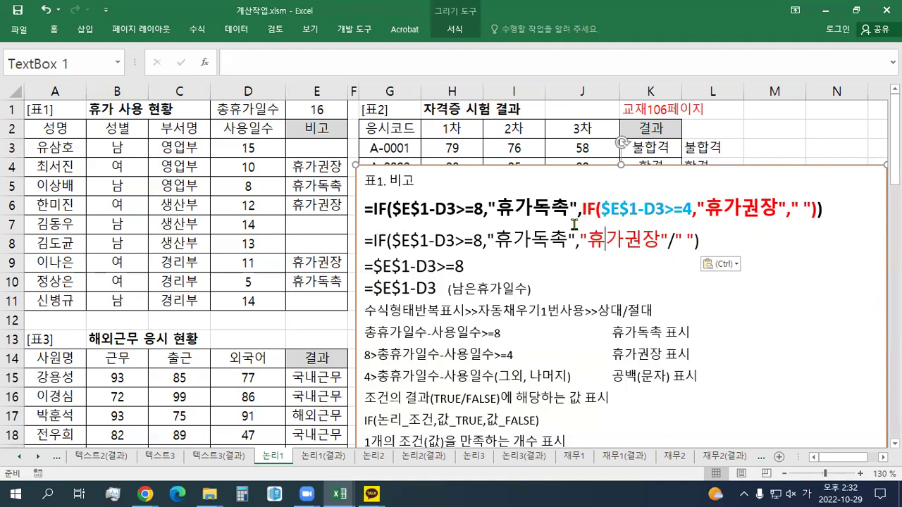
{"action": "left_click_drag", "start_coordinate": [373, 209], "coordinate": [649, 209]}
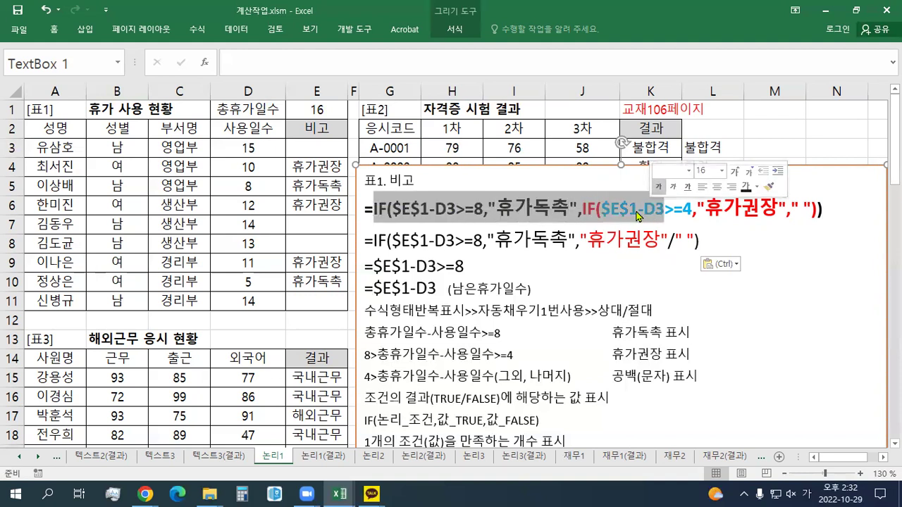
{"action": "left_click", "coordinate": [636, 211]}
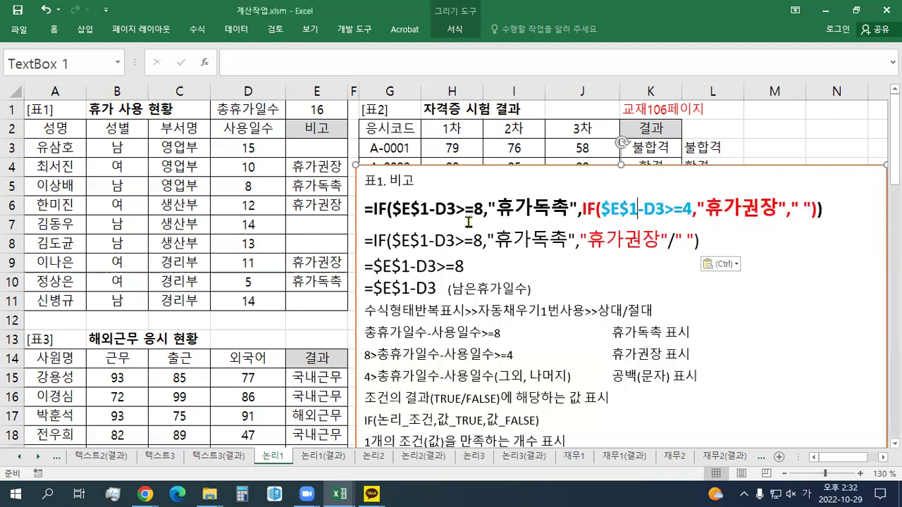
{"action": "left_click_drag", "start_coordinate": [610, 208], "coordinate": [684, 208]}
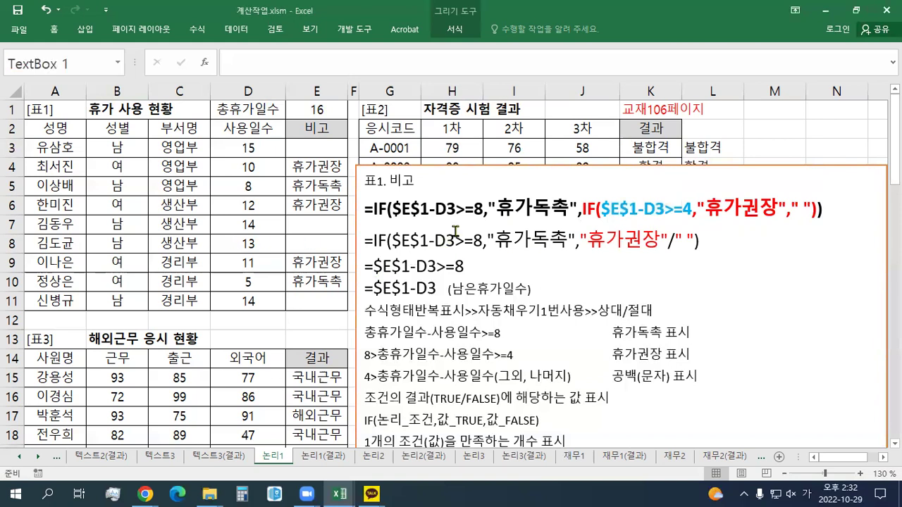
Step: Add three indented lines below 표1. 비고: 8>총휴가일수-사용일수>=4 수식작성, 8>$E$1-D3>=4 작성X, and $E$1-D3>=4 작성O(이전단계다음부터현재까지)
{"action": "left_click", "coordinate": [696, 245]}
{"action": "left_click", "coordinate": [439, 186]}
{"action": "key", "text": "Return"}
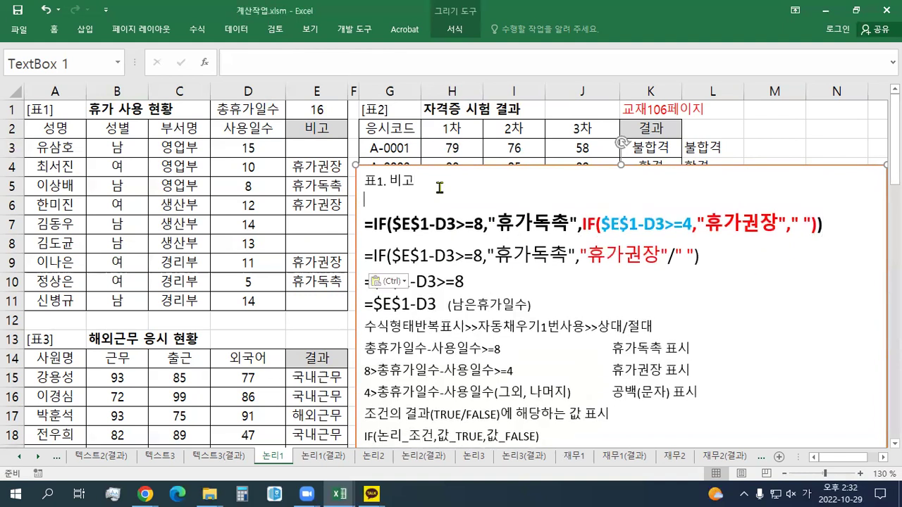
{"action": "type", "text": "8>총휴가일수-사용일수>=4\t수식작성 \t8>$E$1-D3>=4\t작성X \t$E$1-D3>=4\t작성O(이전단계다음부터현재까지)"}
{"action": "key", "text": "Delete"}
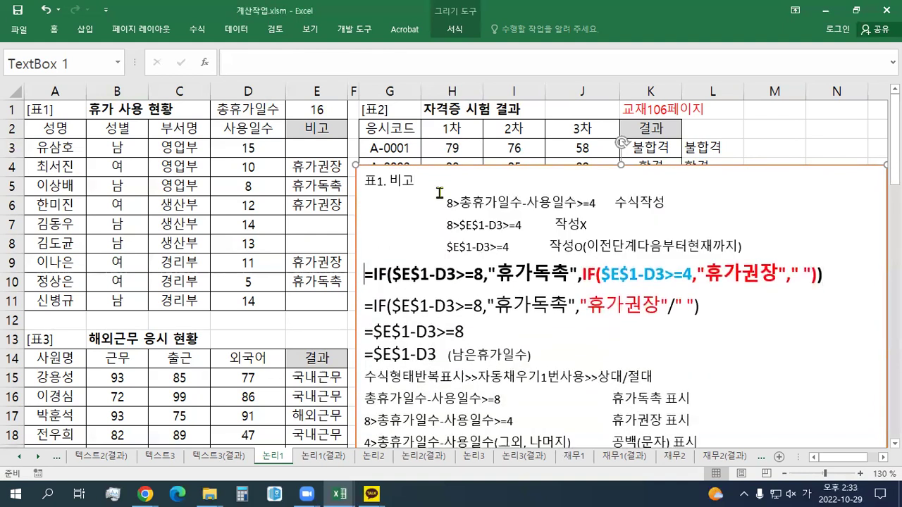
Step: Compare the three new condition lines in the notes with the conditions $E$1-D3>=4 and $E$1-D3>=8 in the full formula
{"action": "left_click_drag", "start_coordinate": [610, 274], "coordinate": [684, 282]}
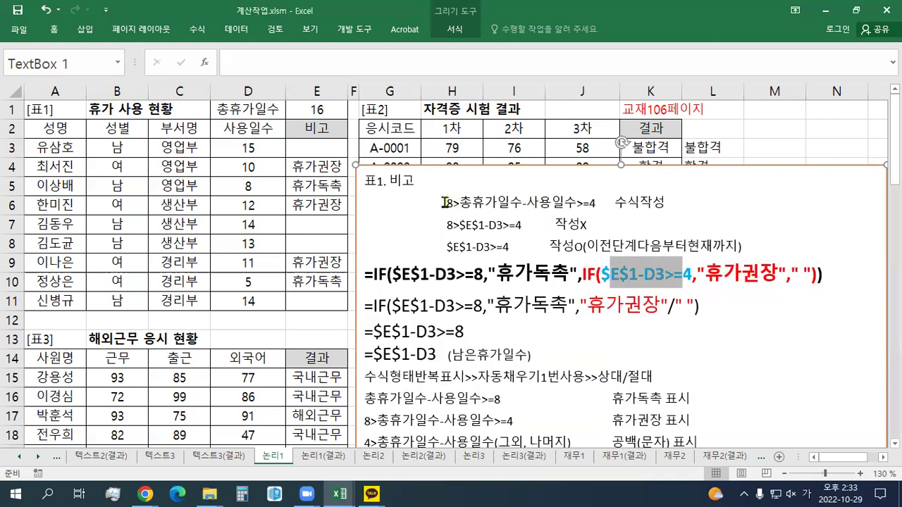
{"action": "left_click_drag", "start_coordinate": [444, 202], "coordinate": [597, 205]}
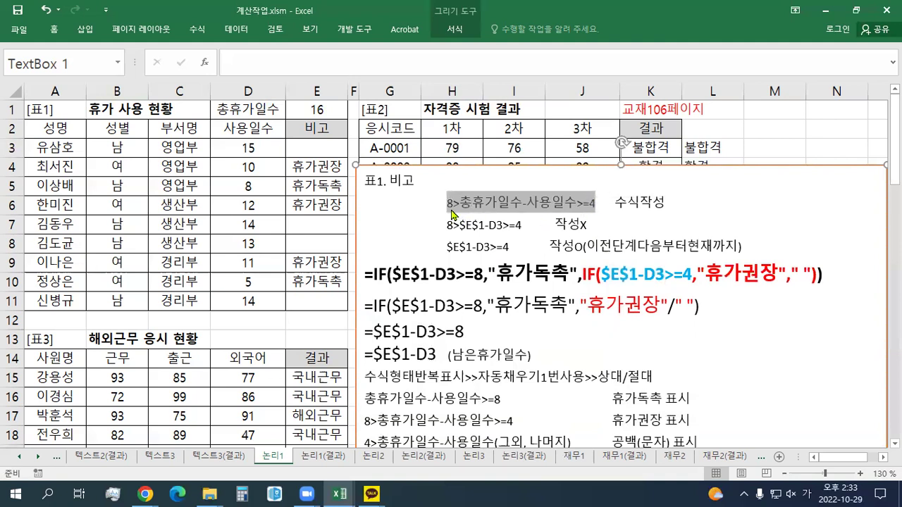
{"action": "left_click", "coordinate": [620, 211]}
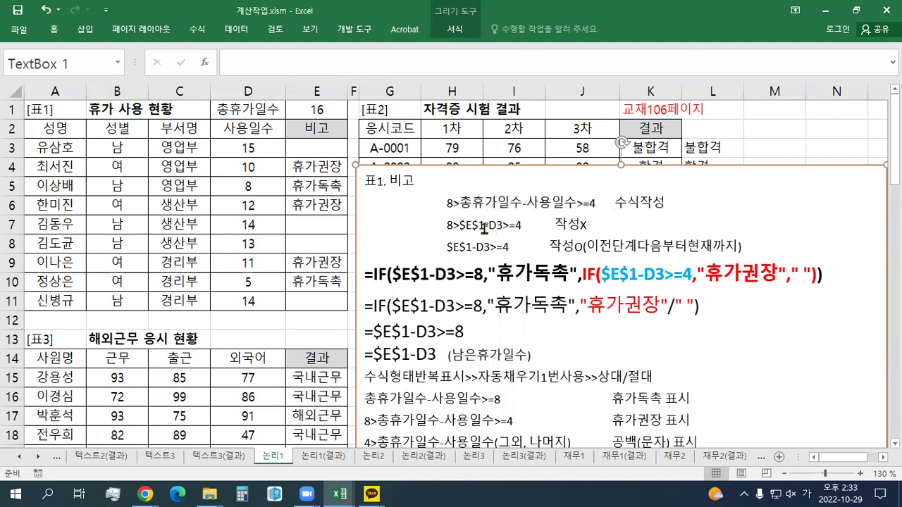
{"action": "left_click_drag", "start_coordinate": [448, 227], "coordinate": [524, 235]}
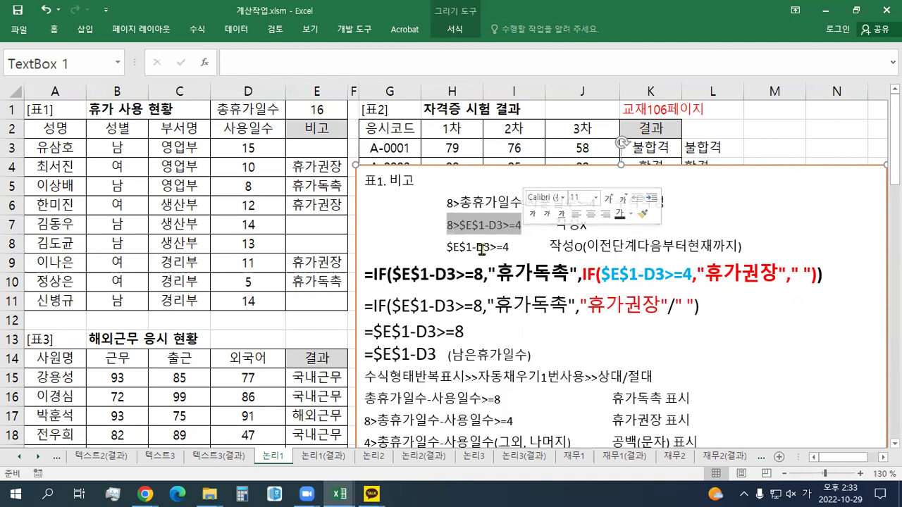
{"action": "left_click_drag", "start_coordinate": [448, 248], "coordinate": [498, 248]}
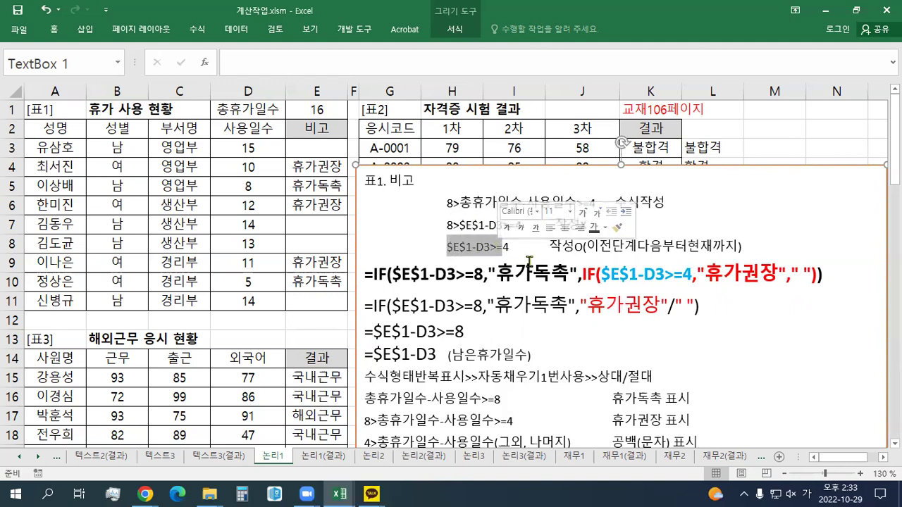
{"action": "left_click", "coordinate": [541, 248]}
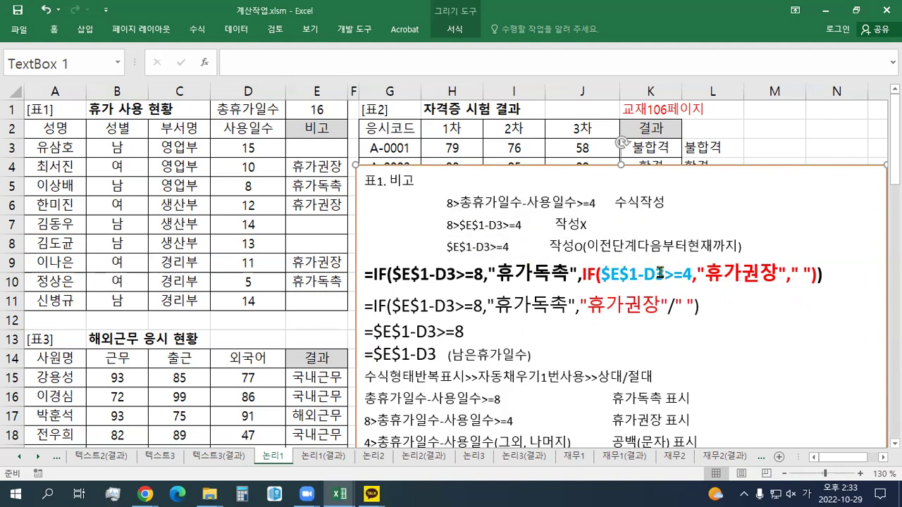
{"action": "left_click_drag", "start_coordinate": [609, 276], "coordinate": [680, 277]}
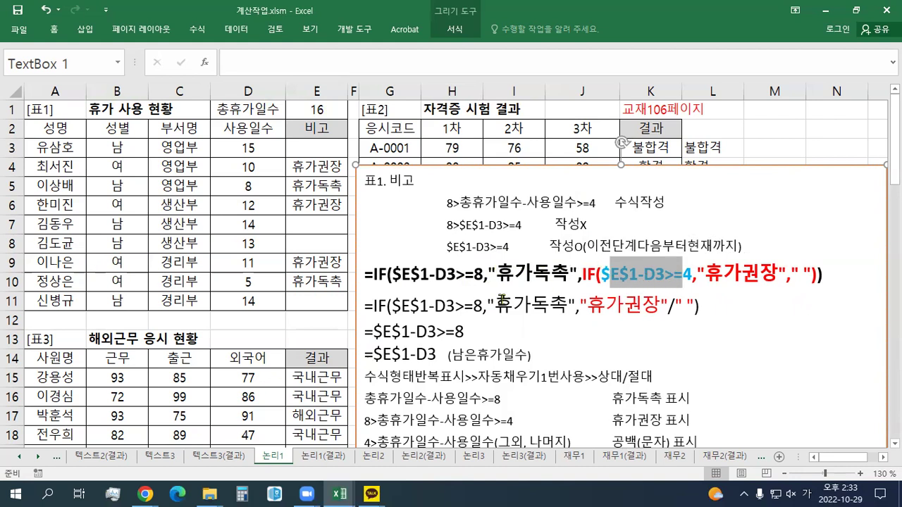
{"action": "left_click_drag", "start_coordinate": [403, 274], "coordinate": [472, 279]}
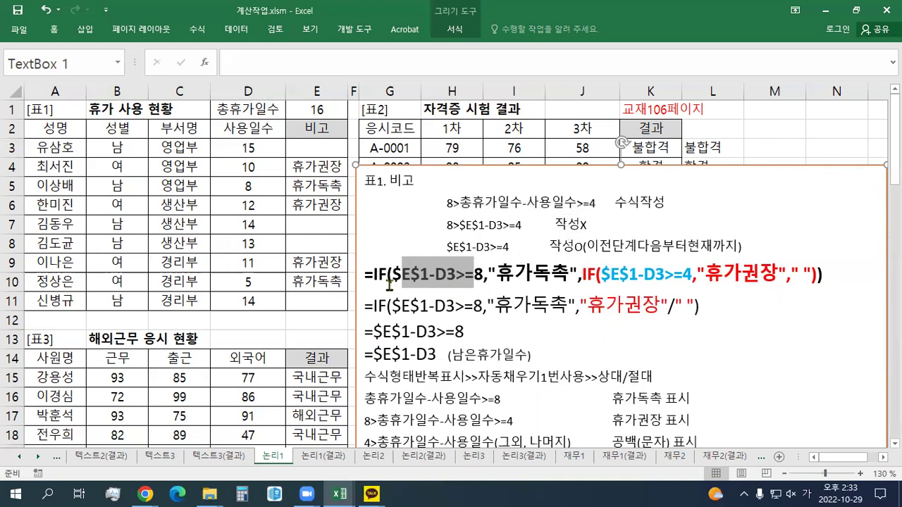
{"action": "left_click", "coordinate": [389, 283]}
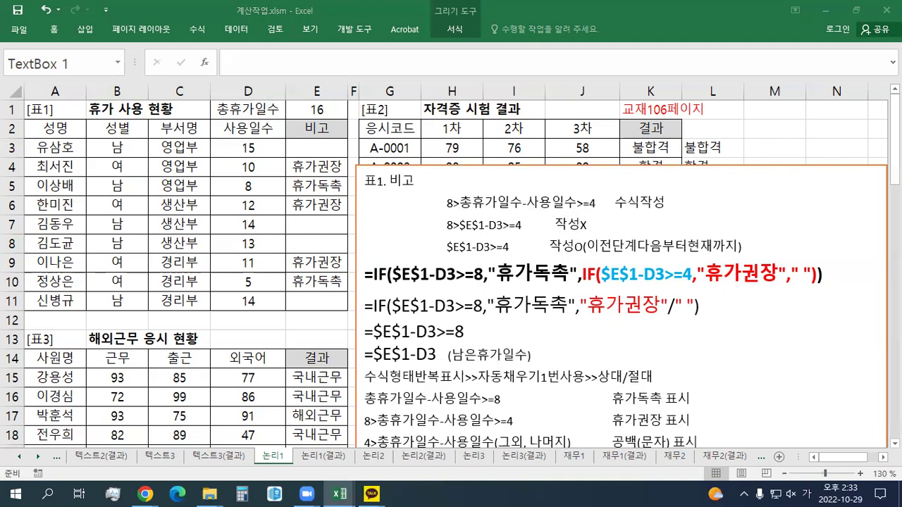
Step: Paste the textbook reference 교재107페이지 into cell E1 of the 논리2 sheet
{"action": "left_click", "coordinate": [382, 458]}
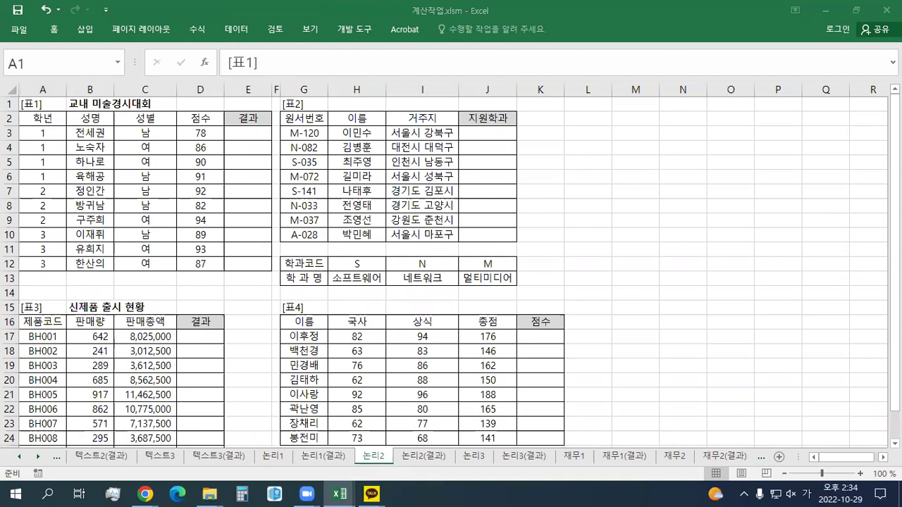
{"action": "key", "text": "ctrl+c"}
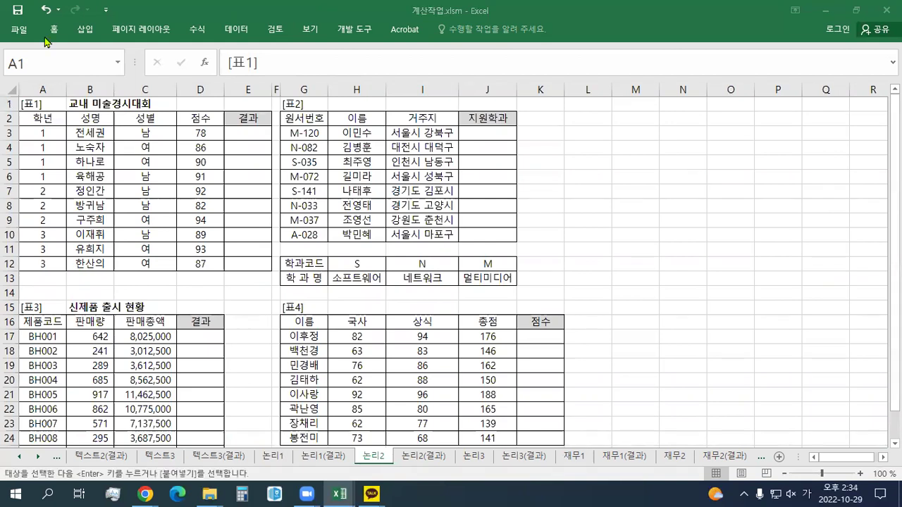
{"action": "left_click", "coordinate": [240, 105]}
{"action": "key", "text": "ctrl+v"}
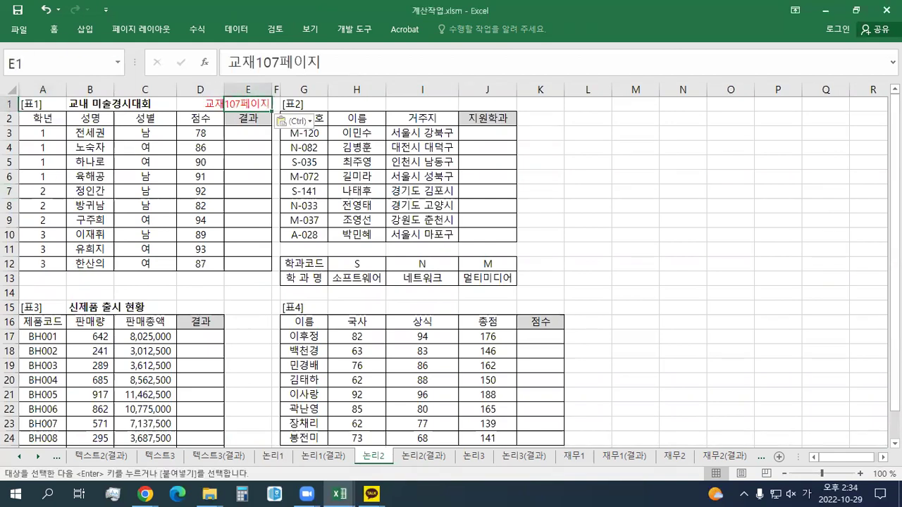
{"action": "scroll", "coordinate": [81, 218], "scroll_direction": "up", "scroll_amount": 3}
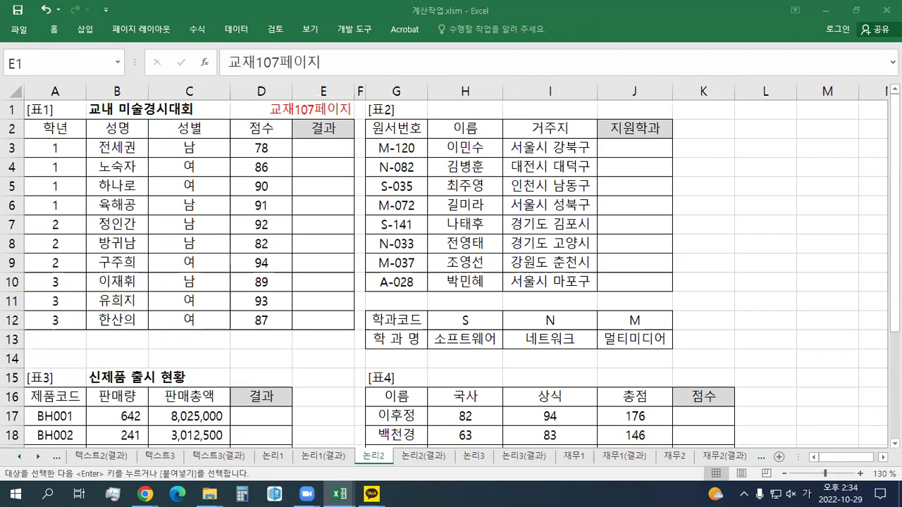
{"action": "key", "text": "Escape"}
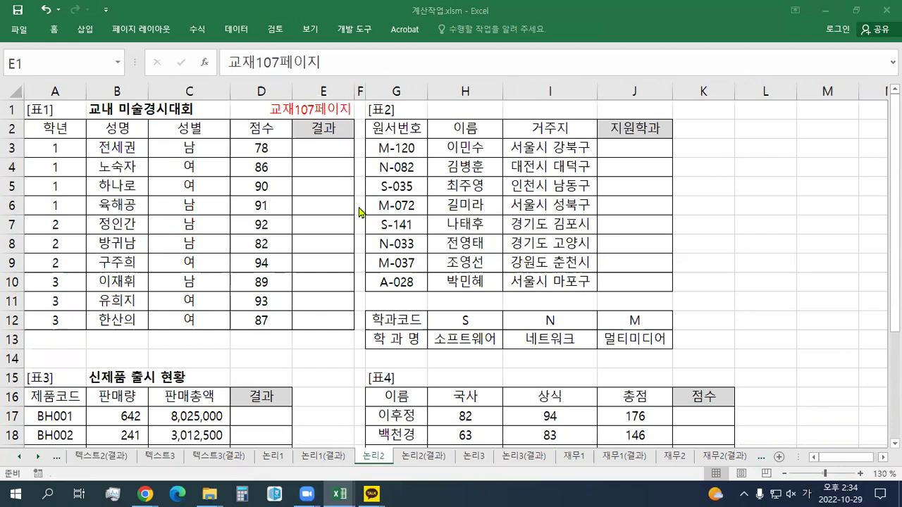
Step: Insert a text box over columns E to G containing 표1. 결과 and apply the orange-outlined shape style to it
{"action": "left_click", "coordinate": [197, 28]}
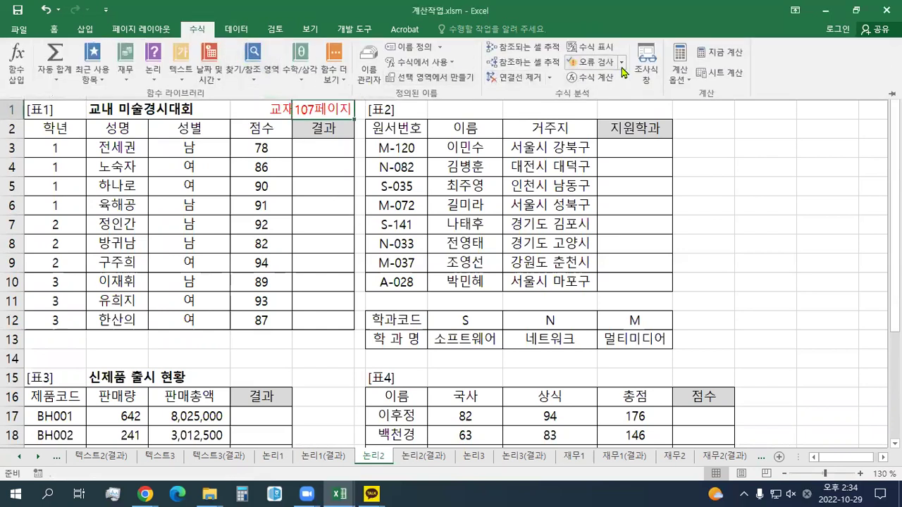
{"action": "left_click", "coordinate": [83, 32]}
{"action": "left_click", "coordinate": [687, 56]}
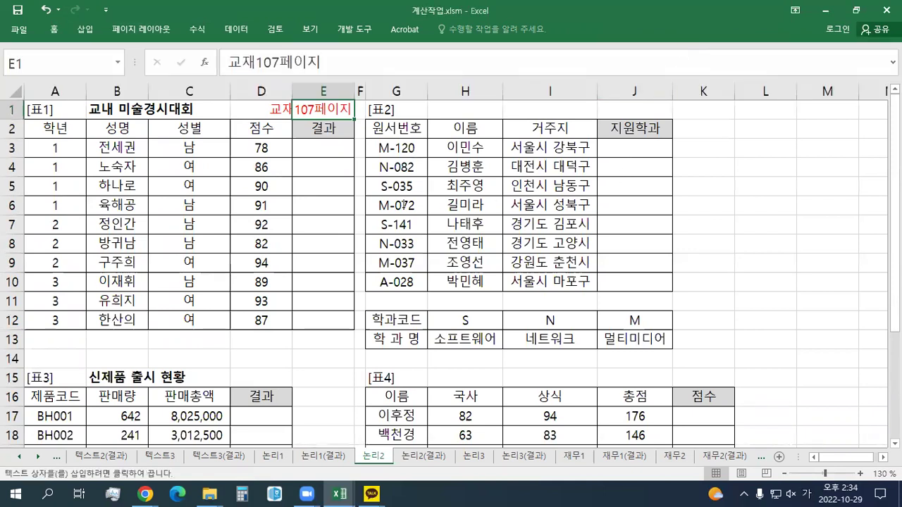
{"action": "left_click_drag", "start_coordinate": [329, 183], "coordinate": [398, 231]}
{"action": "key", "text": "ctrl+v"}
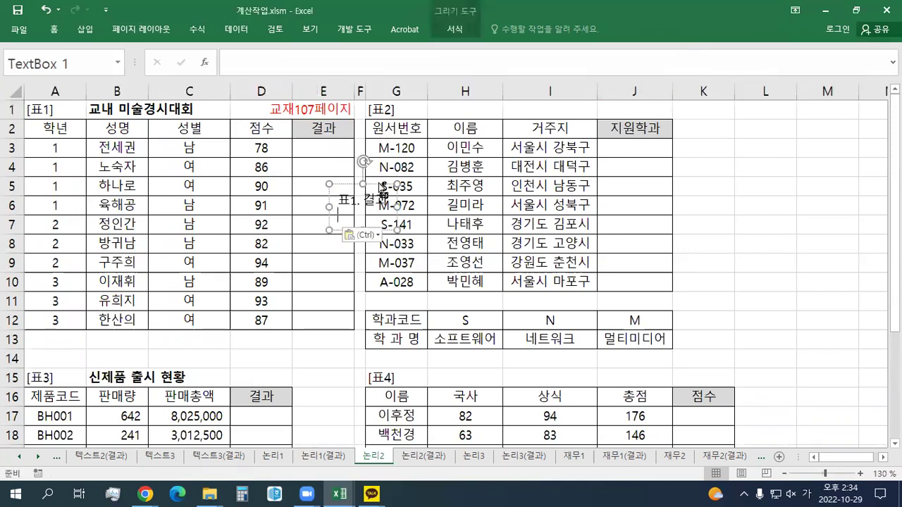
{"action": "left_click", "coordinate": [454, 29]}
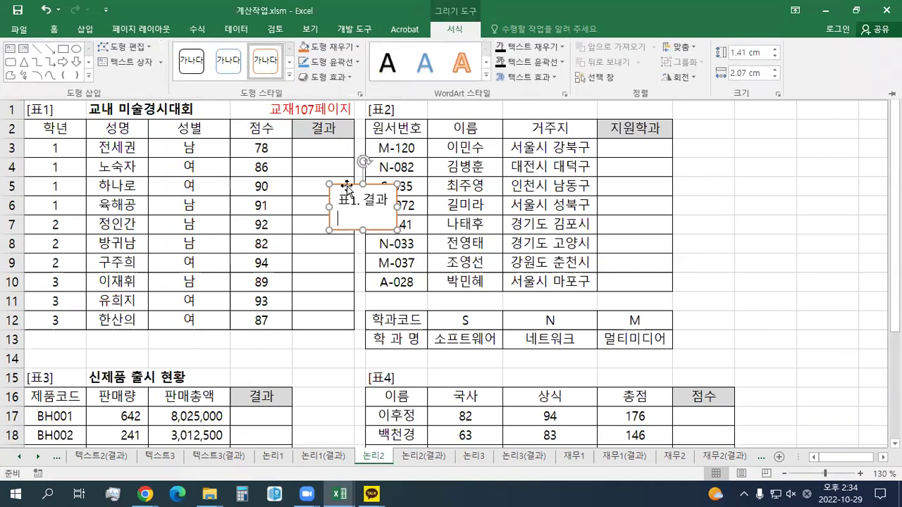
{"action": "left_click", "coordinate": [340, 185]}
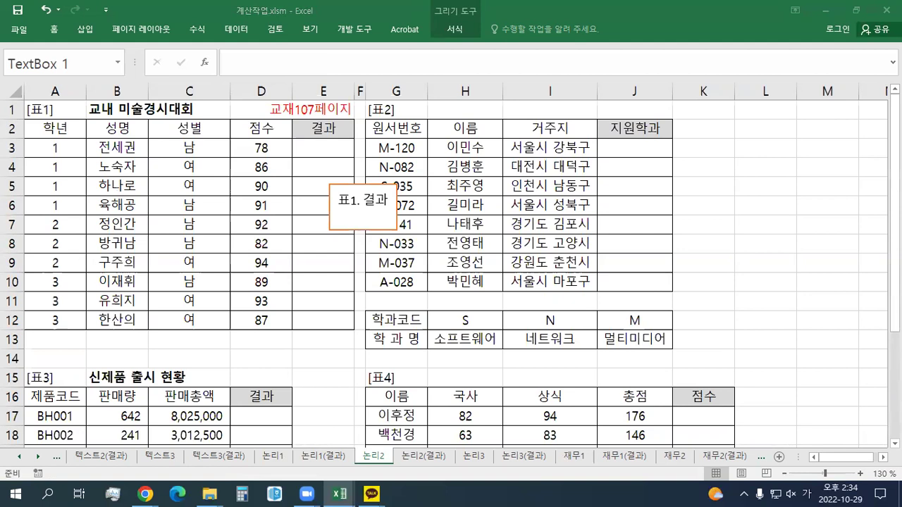
Step: Paste the IFERROR, CHOOSE and RANK.EQ function notes below 표1. 결과 and move the text box clear of column E
{"action": "left_click", "coordinate": [361, 218]}
{"action": "key", "text": "ctrl+v"}
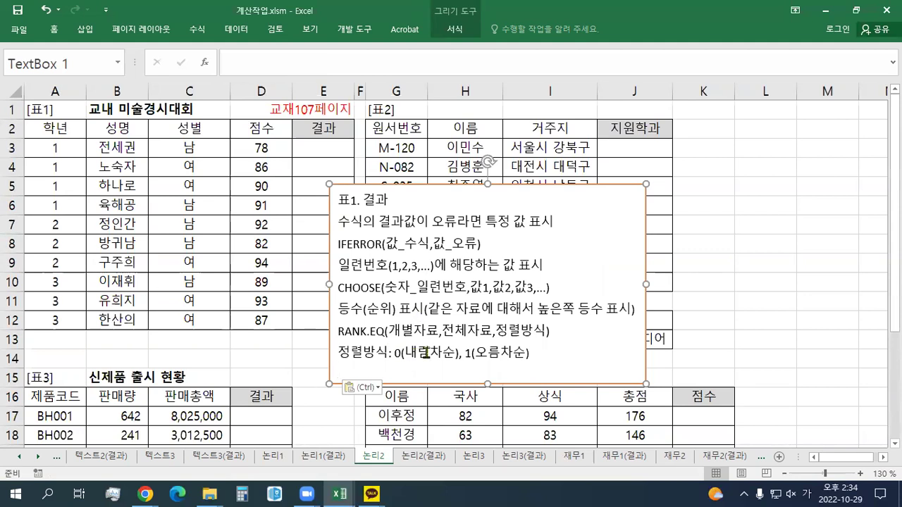
{"action": "left_click_drag", "start_coordinate": [393, 185], "coordinate": [475, 188]}
{"action": "left_click", "coordinate": [328, 154]}
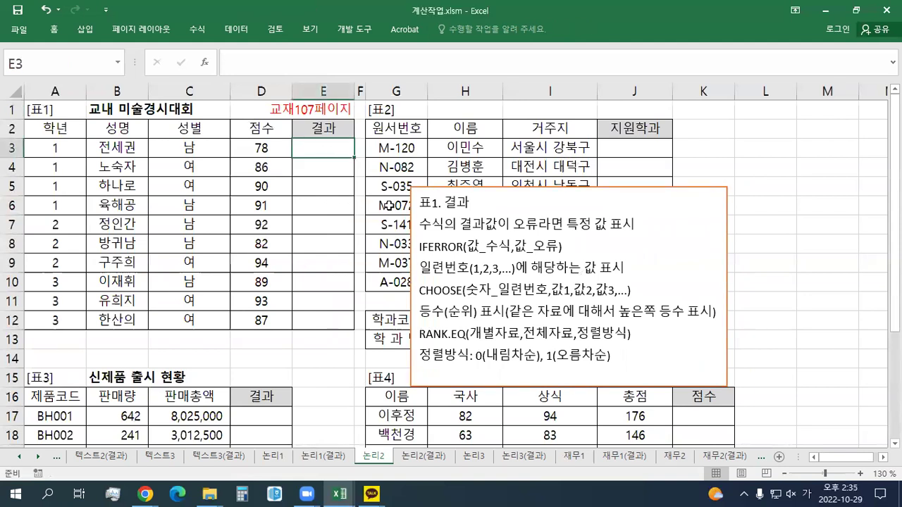
Step: Add an empty line below 표1. 결과 in the text box and go back to the 논리1 sheet
{"action": "left_click", "coordinate": [497, 205]}
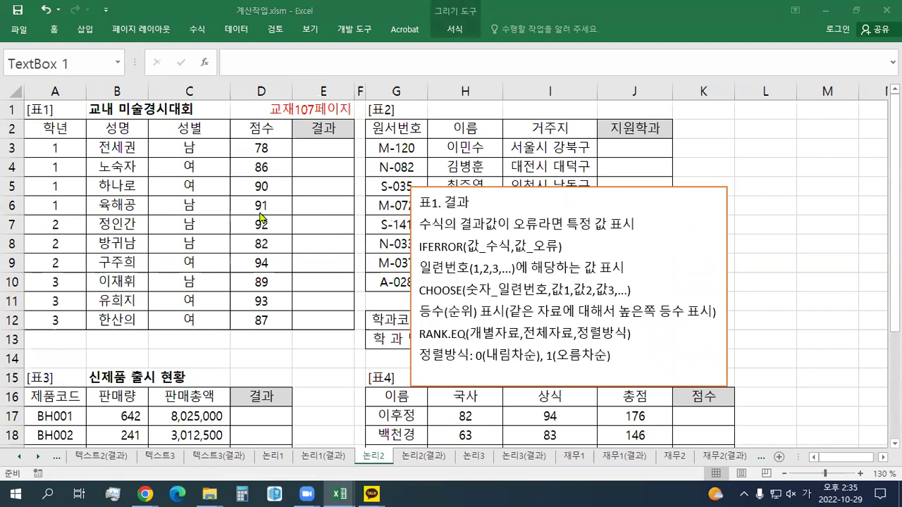
{"action": "left_click", "coordinate": [484, 198]}
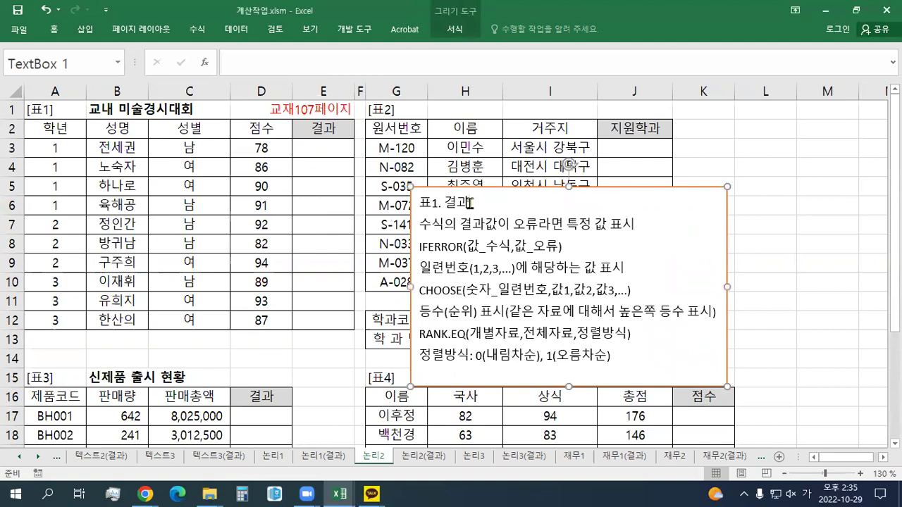
{"action": "key", "text": "Return"}
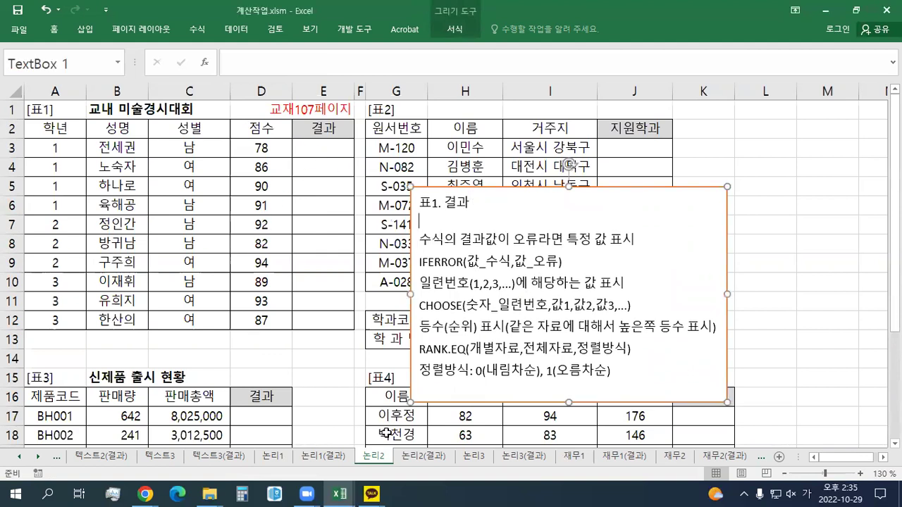
{"action": "left_click", "coordinate": [282, 458]}
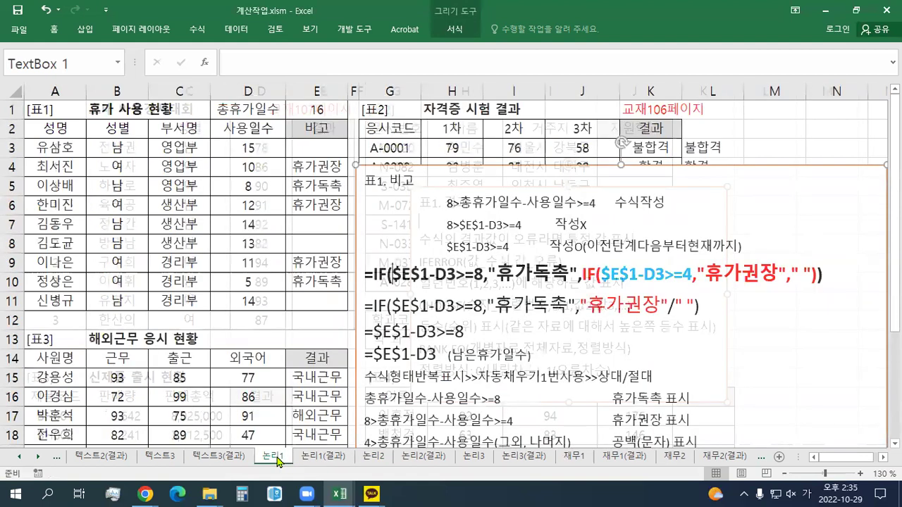
Step: Copy the line 수식형태반복표시>>자동채우기1번사용>>상대/절대 from the 논리1 notes into the 논리2 text box below 표1. 결과
{"action": "triple_click", "coordinate": [578, 381]}
{"action": "key", "text": "ctrl+c"}
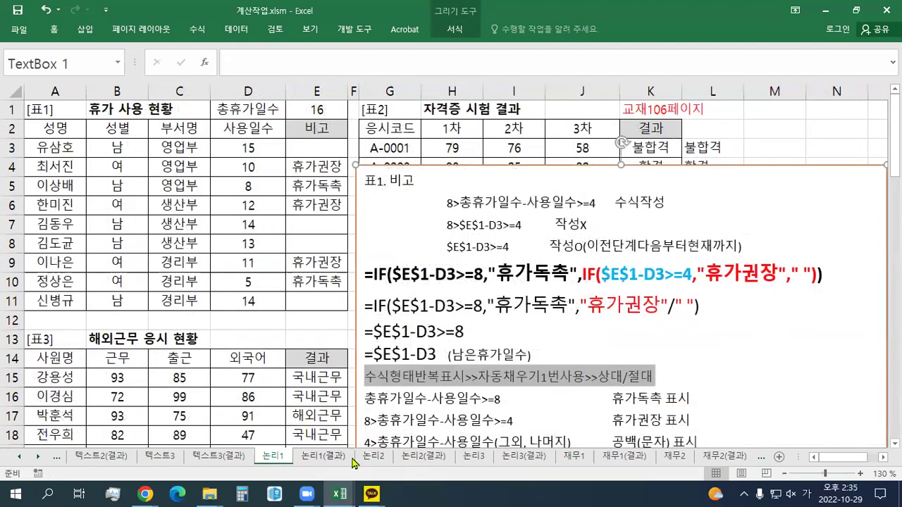
{"action": "left_click", "coordinate": [373, 457]}
{"action": "key", "text": "ctrl+v"}
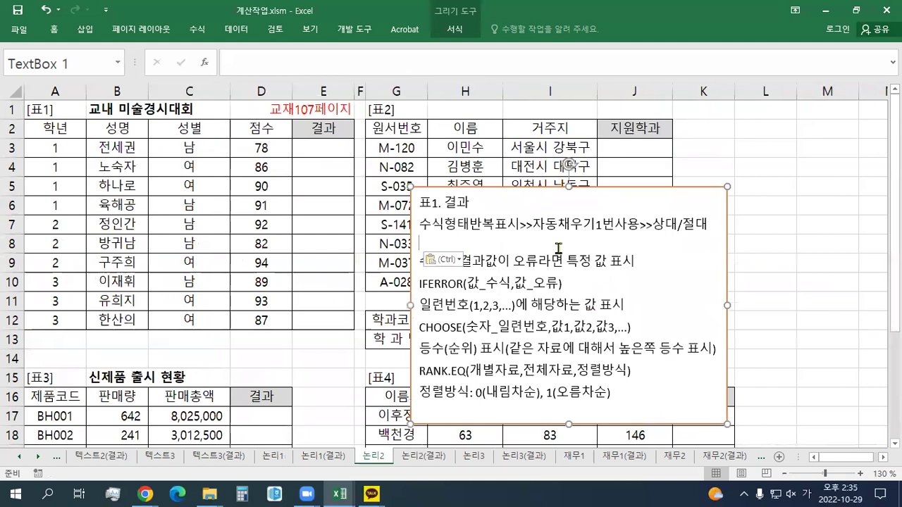
Step: Rank the table 1 scores in descending order with =RANK.EQ(D3,$D$3:$D$12,0) in E3 and fill it down to E12
{"action": "left_click", "coordinate": [331, 148]}
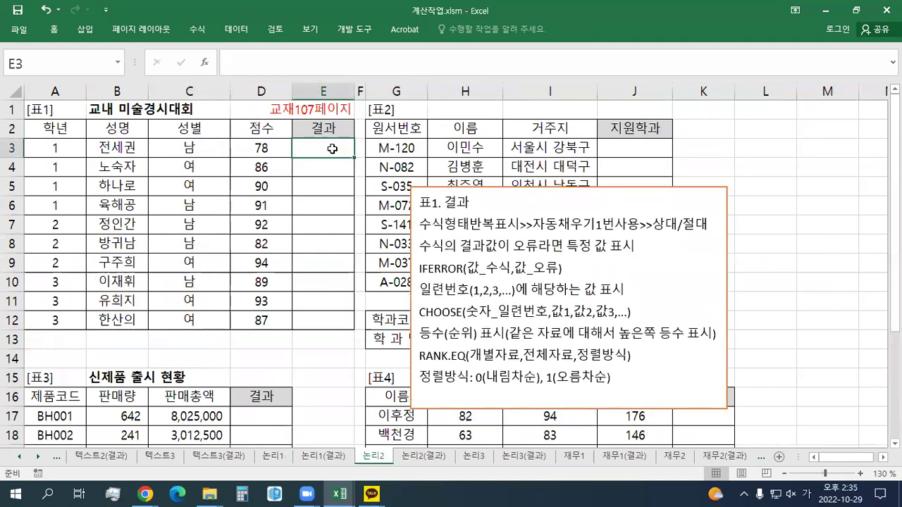
{"action": "type", "text": "="}
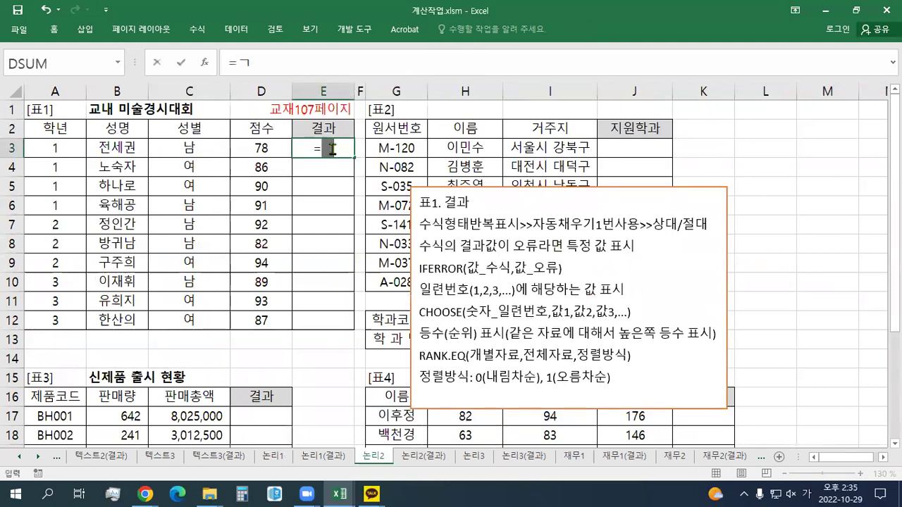
{"action": "type", "text": "RANK.EQ("}
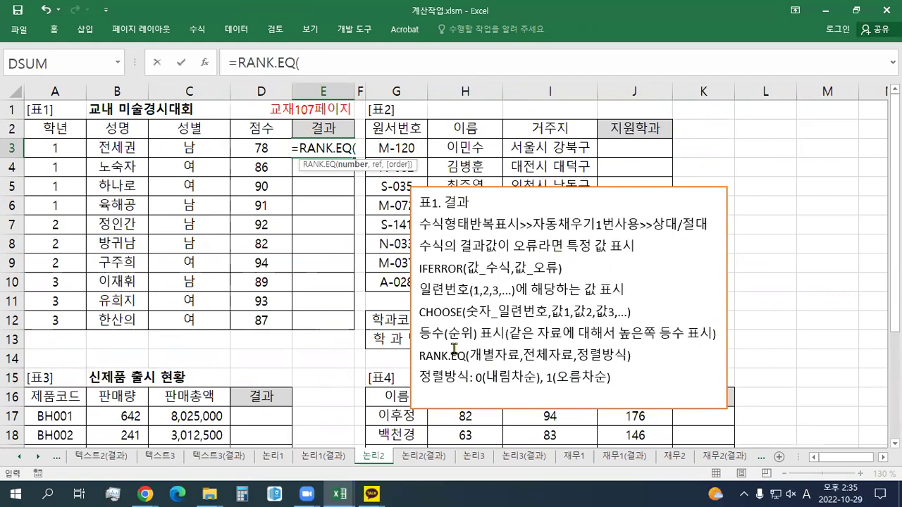
{"action": "left_click", "coordinate": [245, 151]}
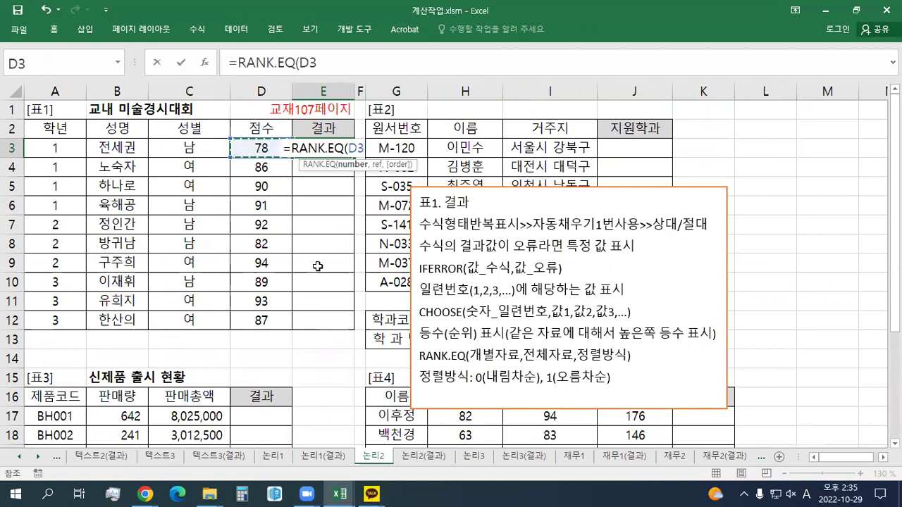
{"action": "type", "text": ","}
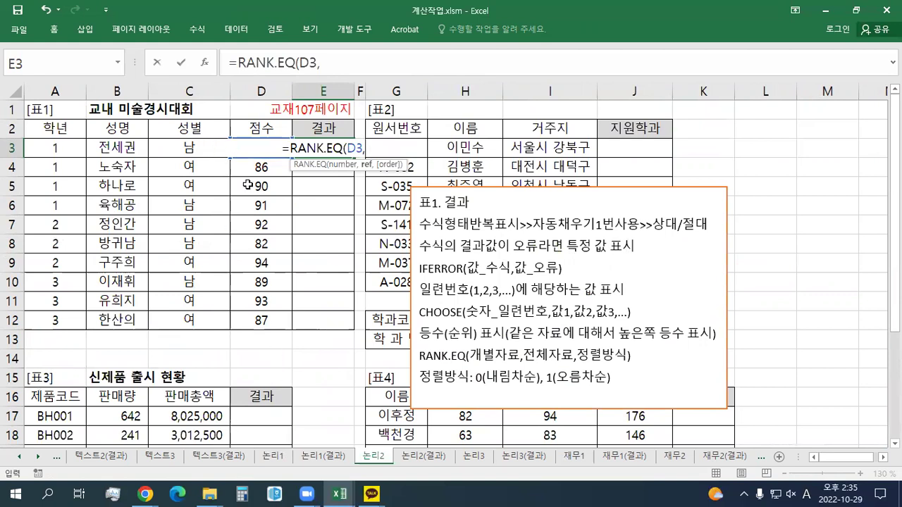
{"action": "left_click_drag", "start_coordinate": [262, 318], "coordinate": [246, 145]}
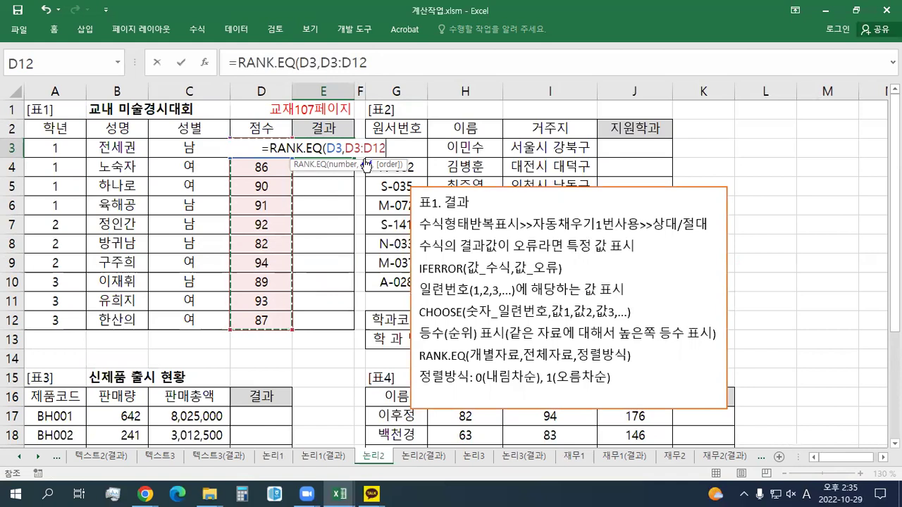
{"action": "key", "text": "F4"}
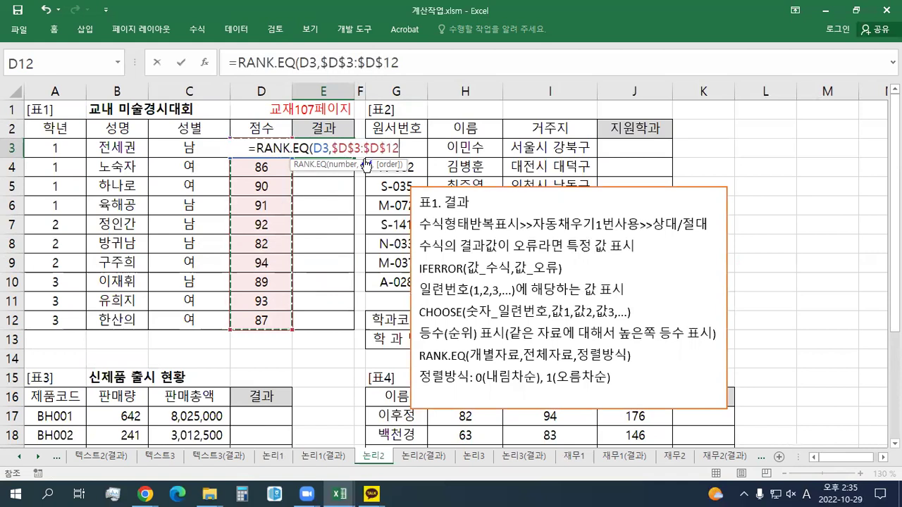
{"action": "type", "text": ","}
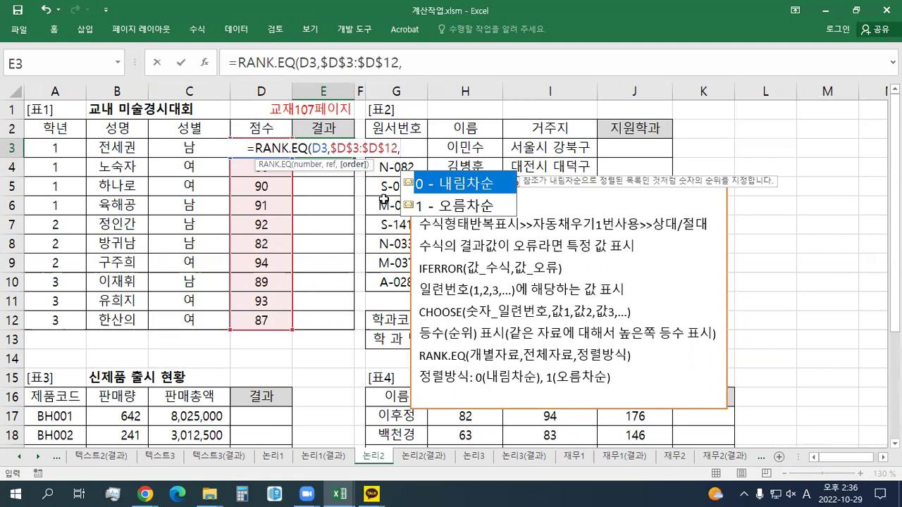
{"action": "type", "text": "0)"}
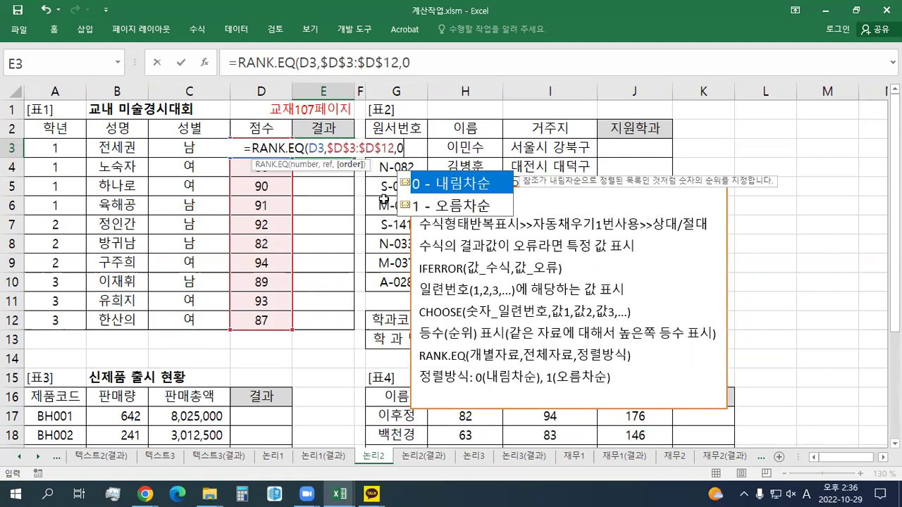
{"action": "key", "text": "ctrl+Return"}
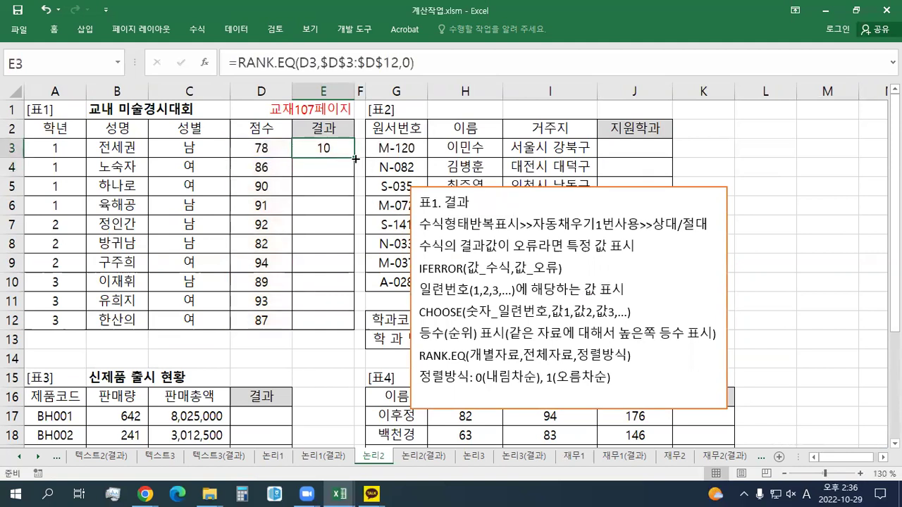
{"action": "left_click_drag", "start_coordinate": [355, 159], "coordinate": [358, 329]}
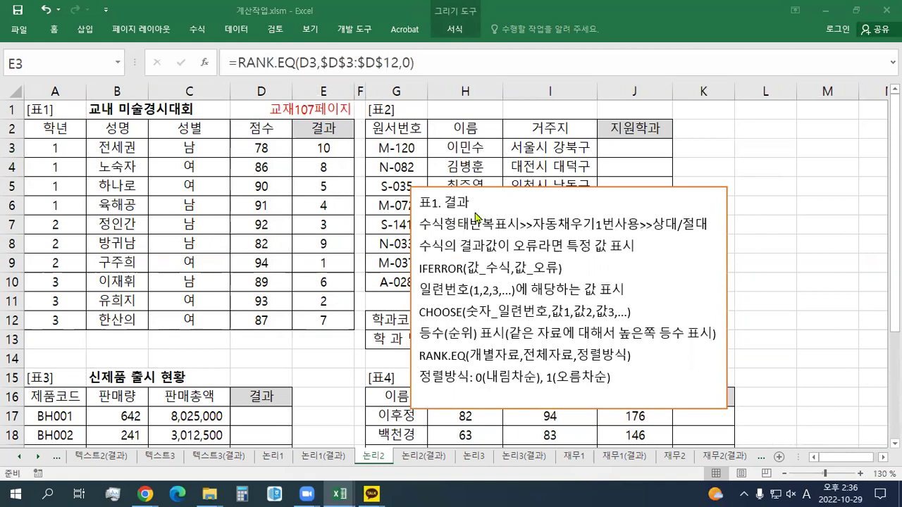
Step: Add the line =RANK.EQ(D3,$D$3:$D$12,0) below 표1. 결과 in the text box and remove the extra line ending in =1
{"action": "left_click", "coordinate": [482, 203]}
{"action": "key", "text": "Return"}
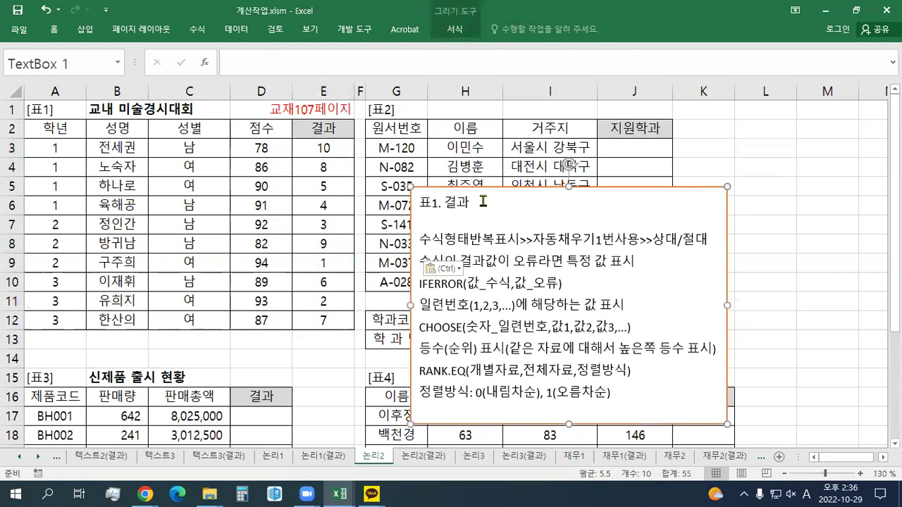
{"action": "type", "text": "=RANK.EQ(D3,$D$3:$D$12,0)=1 =RANK.EQ(D3,$D$3:$D$12,0)"}
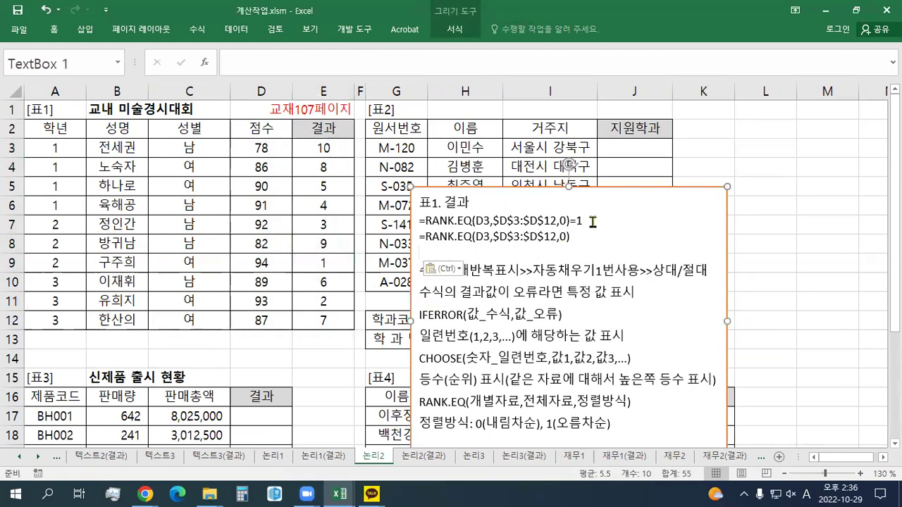
{"action": "left_click_drag", "start_coordinate": [593, 223], "coordinate": [378, 209]}
{"action": "key", "text": "Delete"}
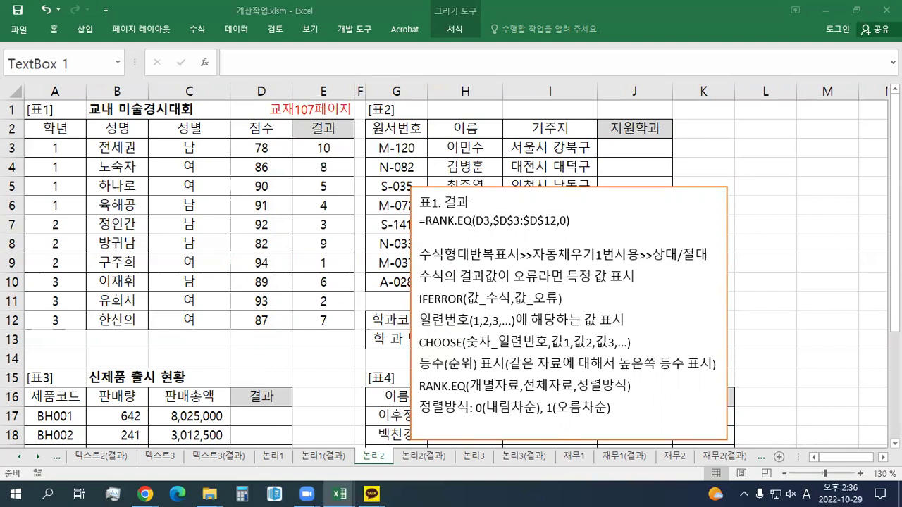
{"action": "left_click", "coordinate": [420, 221]}
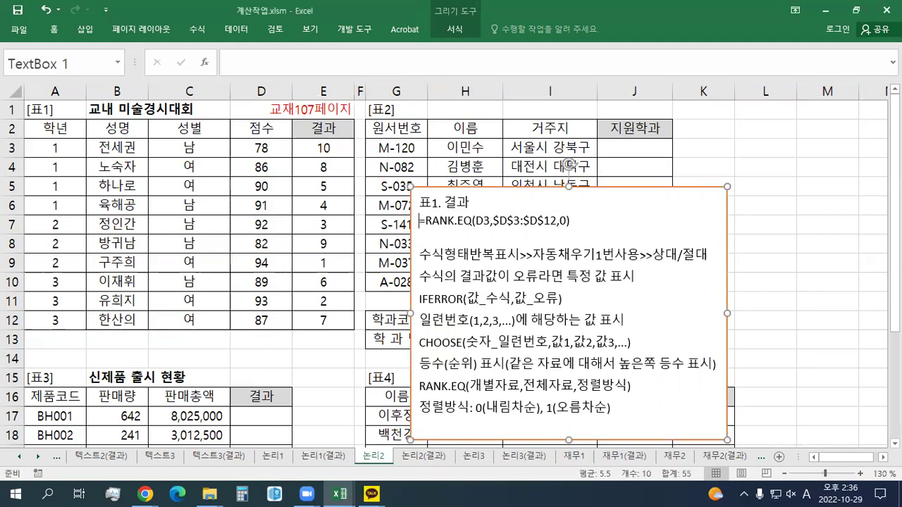
Step: Insert the rank notes (1 대상, 2 금상, 3 은상, 4 동상, 나머지 공백) below the 상대/절대 line, consulting the 1계산작업.xlsm workbook
{"action": "key", "text": "super+e"}
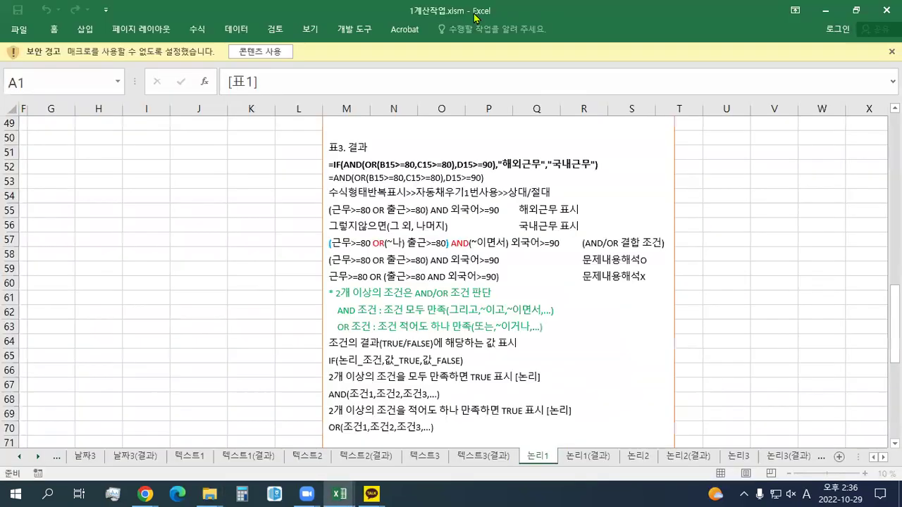
{"action": "left_click_drag", "start_coordinate": [475, 13], "coordinate": [496, 1]}
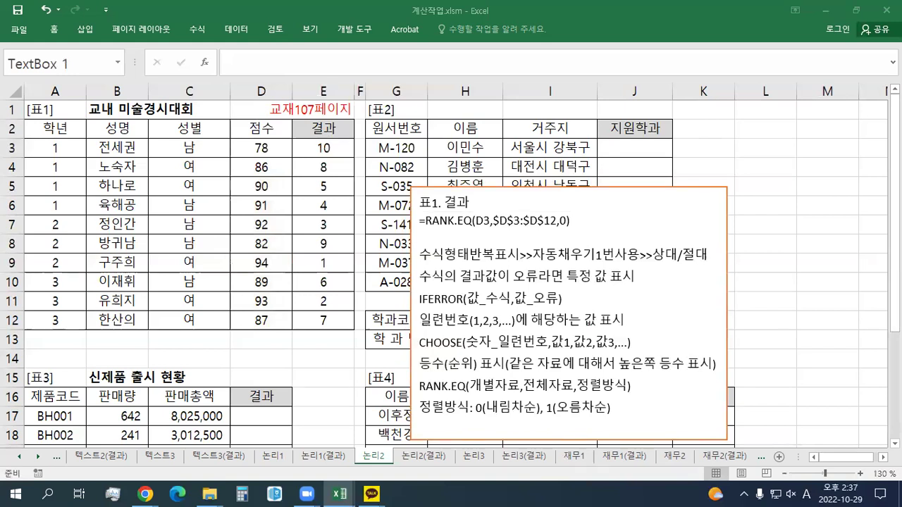
{"action": "left_click", "coordinate": [711, 254]}
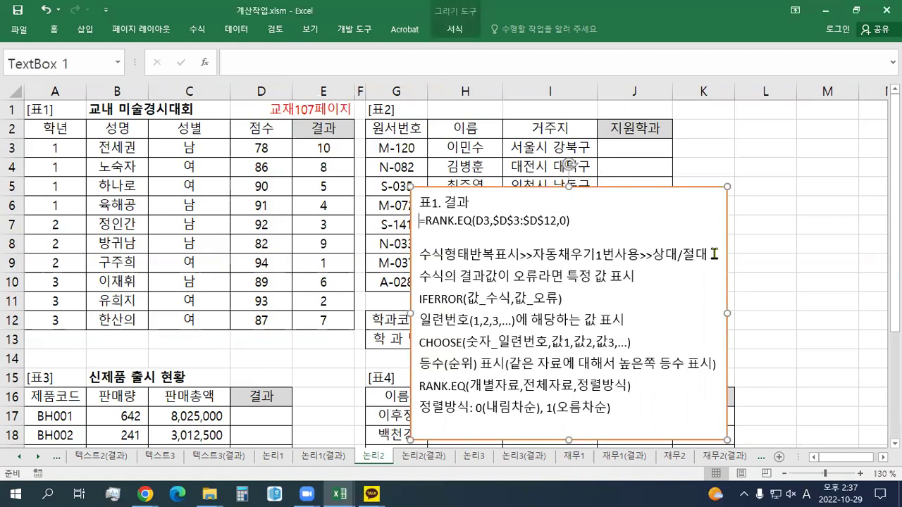
{"action": "key", "text": "Return"}
{"action": "type", "text": "등수(1)\t대상 표시 등수(2)\t금상 표시 등수(3)\t은상 표시 등수(4)\t동상 표시 나머지(등수5,6,7,8,9,10)\t공백(문자) 표시"}
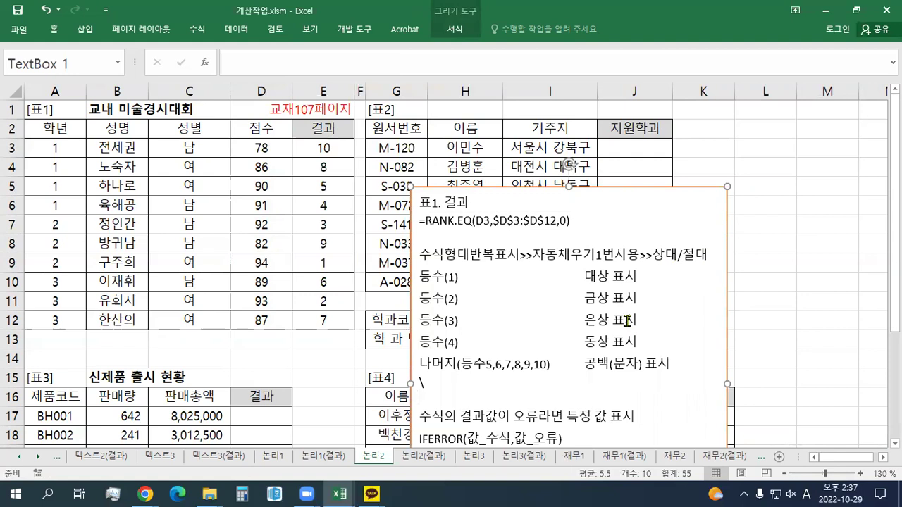
{"action": "key", "text": "BackSpace"}
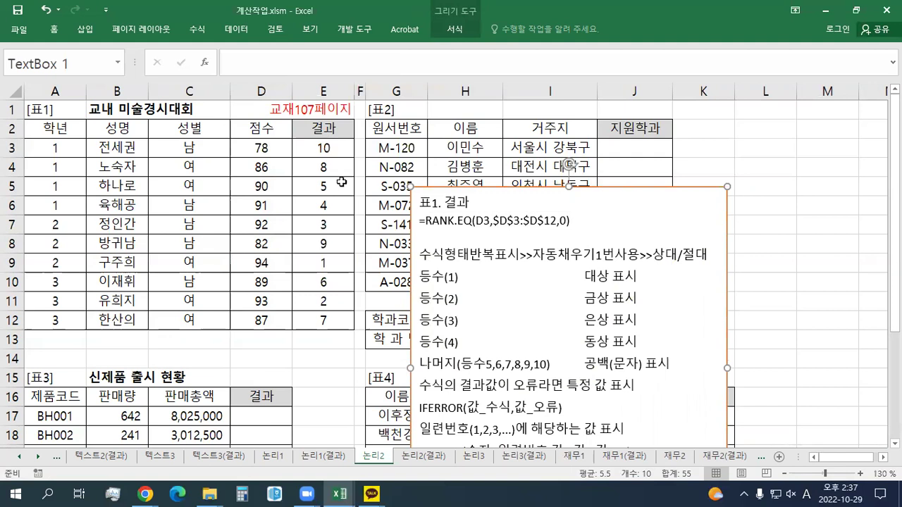
Step: Enlarge the =RANK.EQ(D3,$D$3:$D$12,0) line in the text box to 14 pt and remove the empty line below it
{"action": "triple_click", "coordinate": [487, 220]}
{"action": "left_click", "coordinate": [573, 182]}
{"action": "left_click", "coordinate": [573, 182]}
{"action": "left_click", "coordinate": [574, 183]}
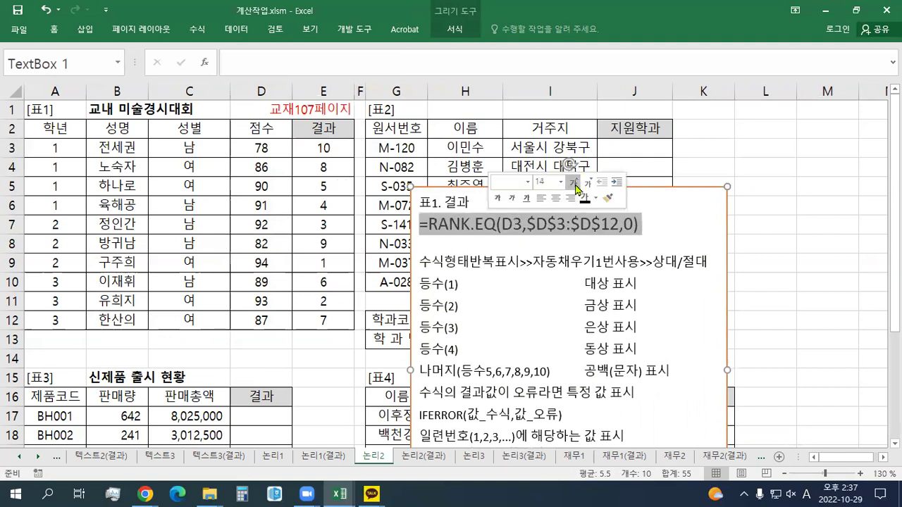
{"action": "left_click", "coordinate": [479, 246]}
{"action": "key", "text": "BackSpace"}
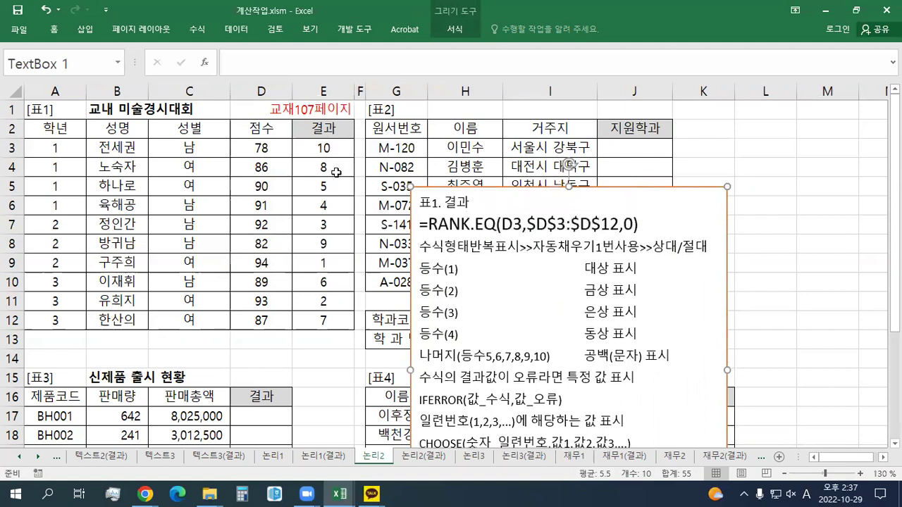
Step: Examine the ranks in the table 1 결과 column to see which match the 대상, 금상, 은상, 동상 or blank cases
{"action": "left_click", "coordinate": [331, 262]}
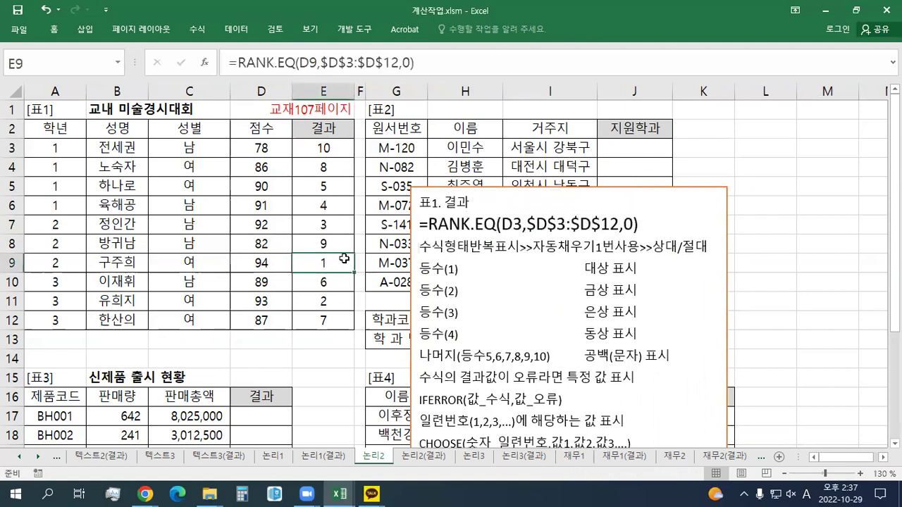
{"action": "left_click", "coordinate": [338, 305]}
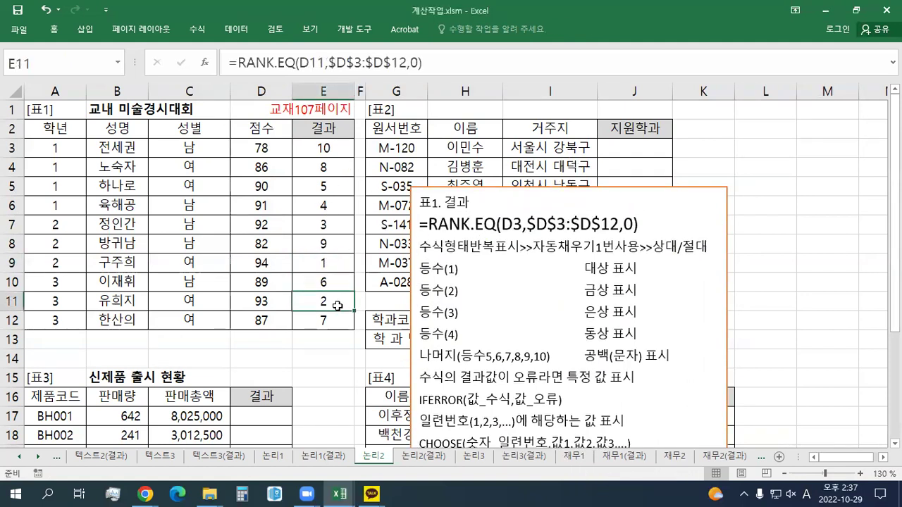
{"action": "left_click", "coordinate": [334, 225]}
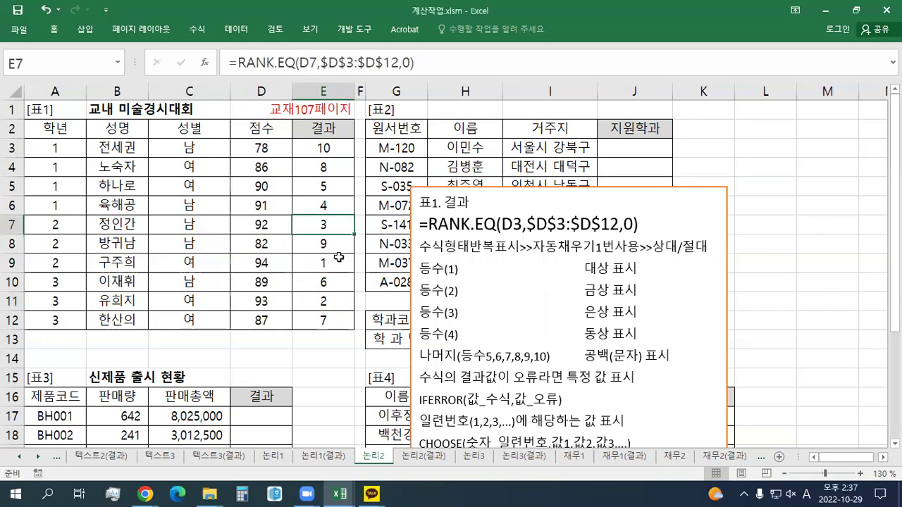
{"action": "left_click", "coordinate": [333, 189]}
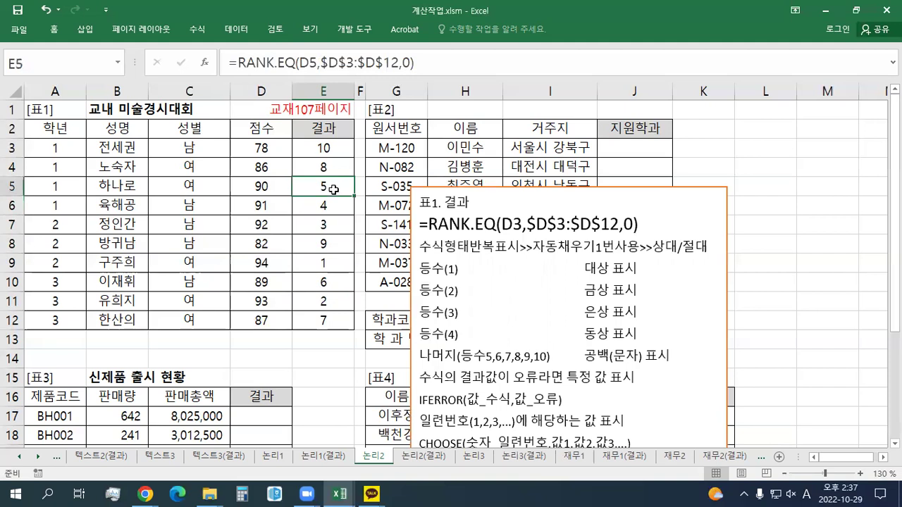
{"action": "left_click", "coordinate": [334, 281]}
{"action": "left_click", "coordinate": [334, 336]}
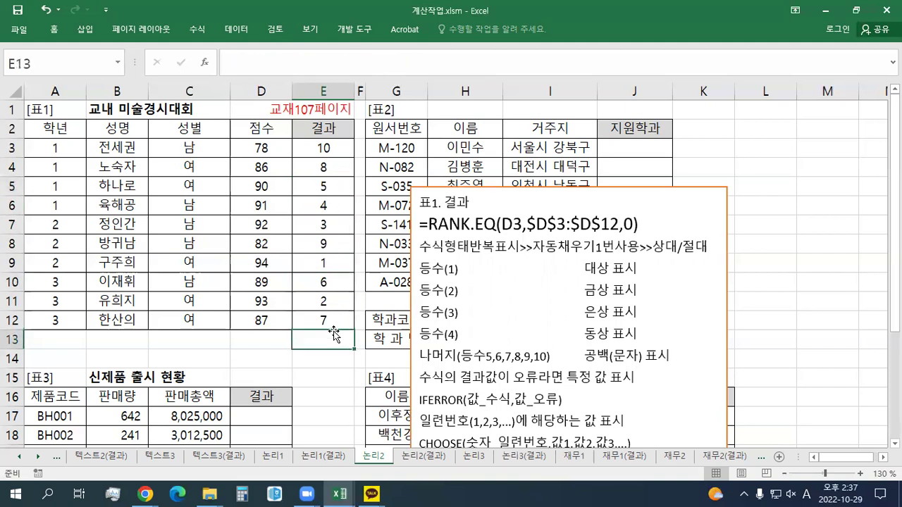
{"action": "left_click", "coordinate": [336, 175]}
{"action": "left_click", "coordinate": [339, 240]}
{"action": "left_click", "coordinate": [336, 150]}
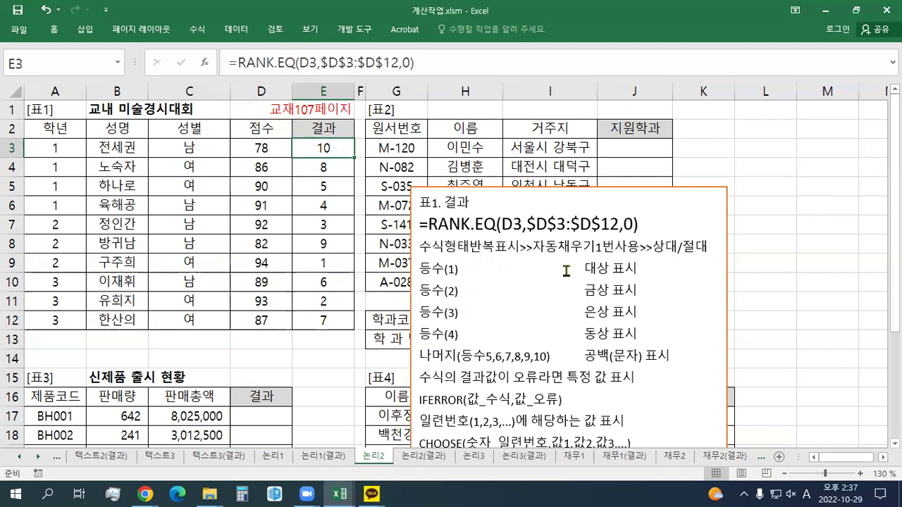
{"action": "scroll", "coordinate": [464, 402], "scroll_direction": "down", "scroll_amount": 1}
{"action": "scroll", "coordinate": [480, 191], "scroll_direction": "up", "scroll_amount": 1}
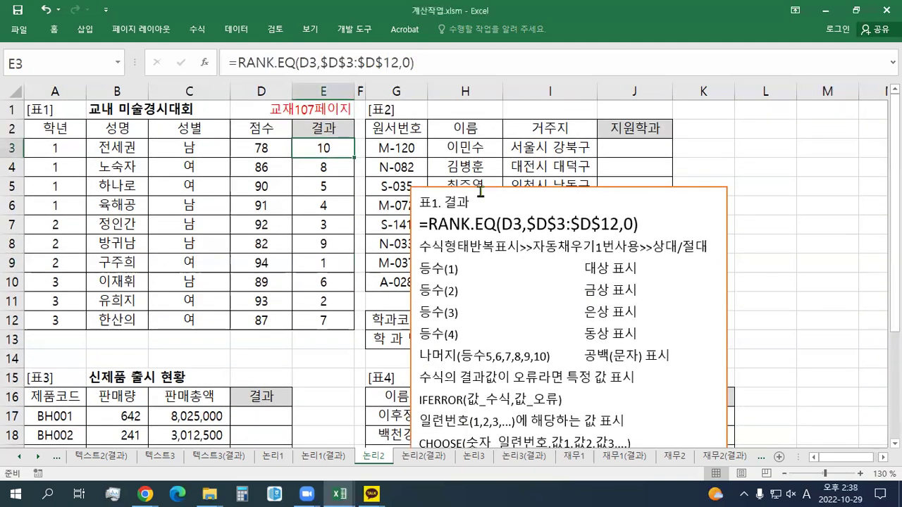
Step: Wrap the RANK.EQ formula in E3 in CHOOSE with the values "대상", "금상", "은상" and "동상" for ranks 1 to 4
{"action": "left_click", "coordinate": [232, 71]}
{"action": "type", "text": "CHOOSE"}
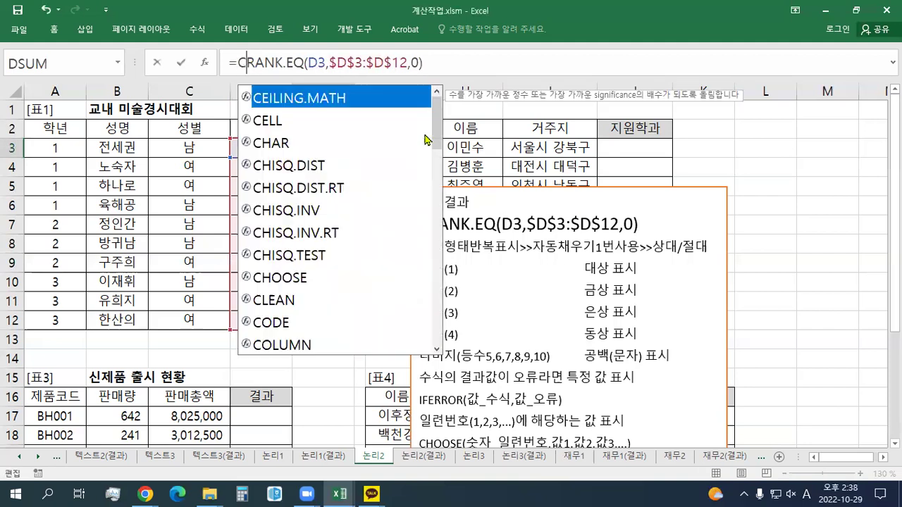
{"action": "type", "text": "("}
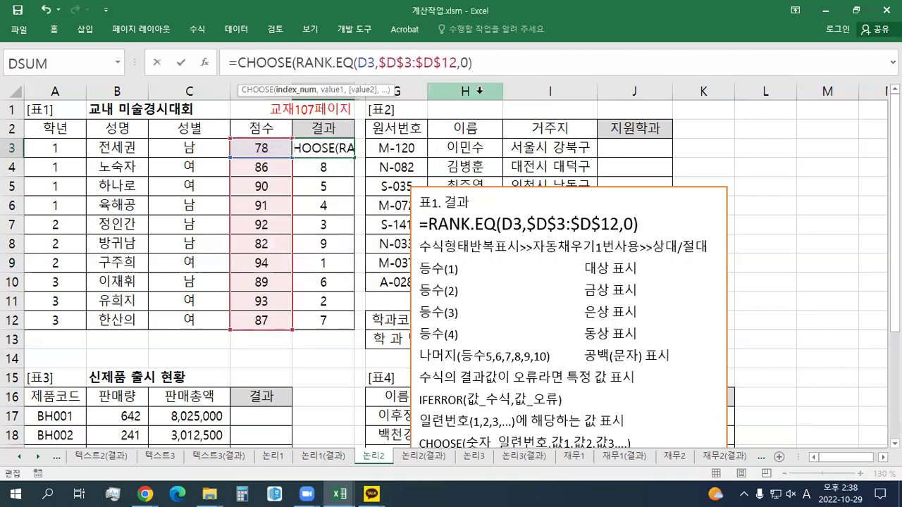
{"action": "left_click", "coordinate": [498, 66]}
{"action": "type", "text": ","}
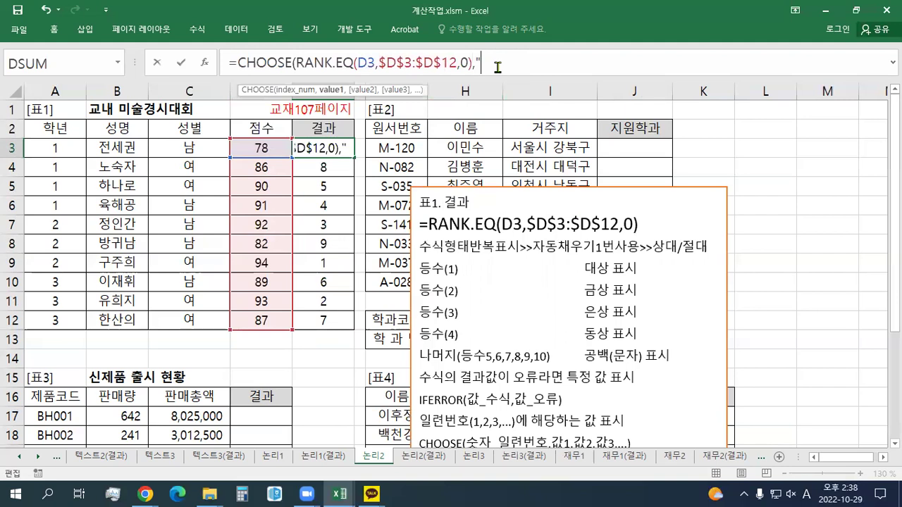
{"action": "type", "text": "\"대상\""}
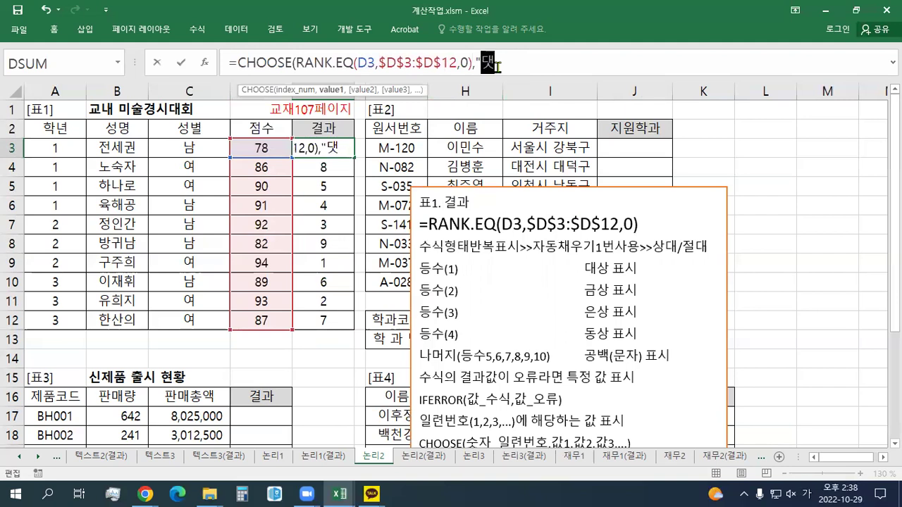
{"action": "type", "text": ",\""}
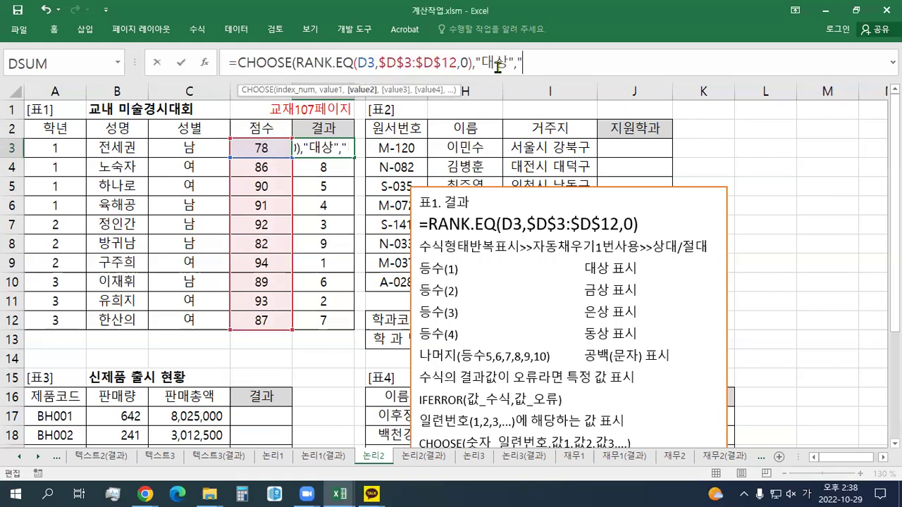
{"action": "type", "text": "금상\",\""}
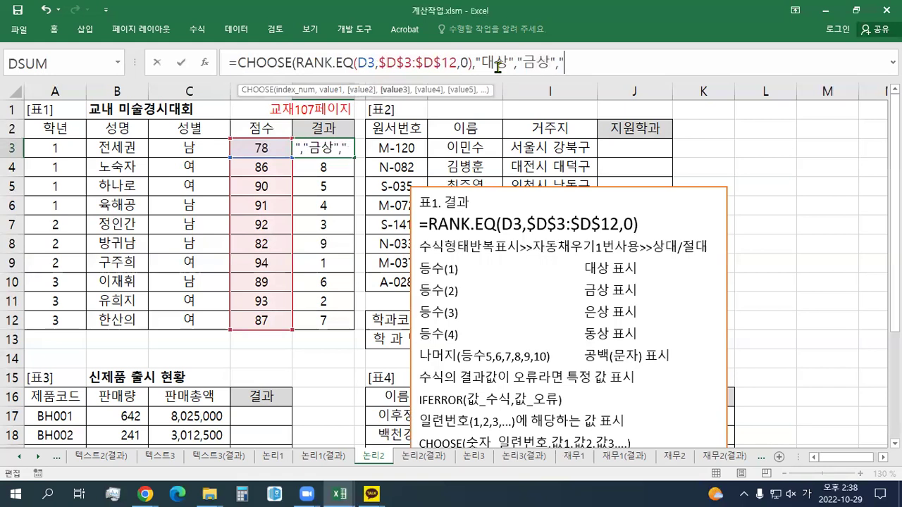
{"action": "type", "text": "은상\",\""}
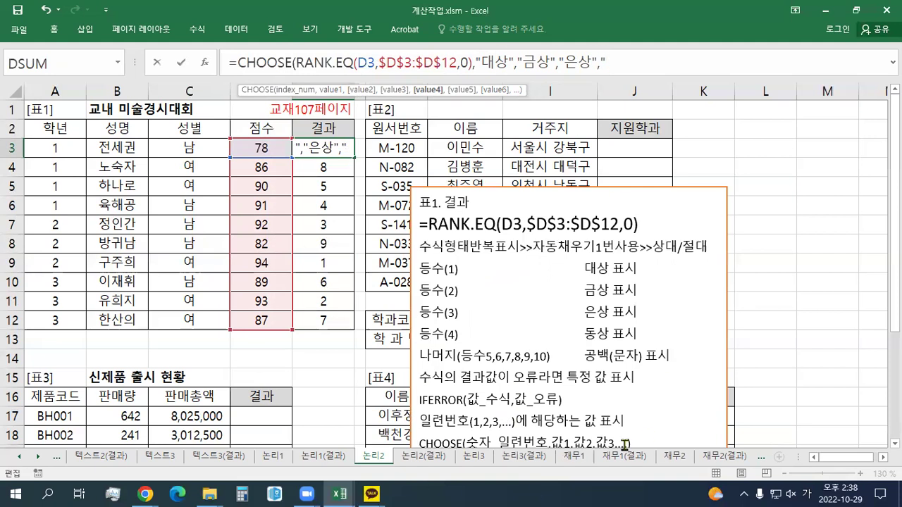
{"action": "type", "text": "동상"}
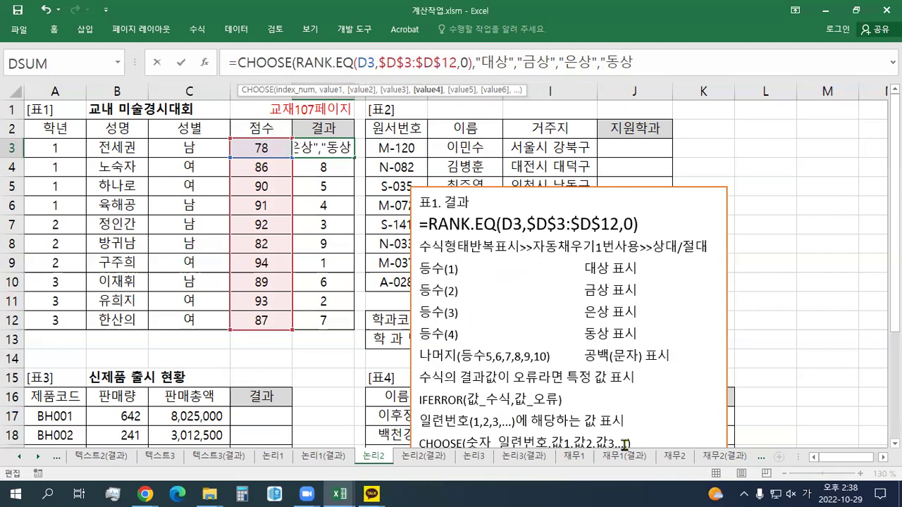
Step: Complete the CHOOSE formula in E3 with six " " values for ranks 5 to 10 and fill it down to E12
{"action": "type", "text": "\",\" \""}
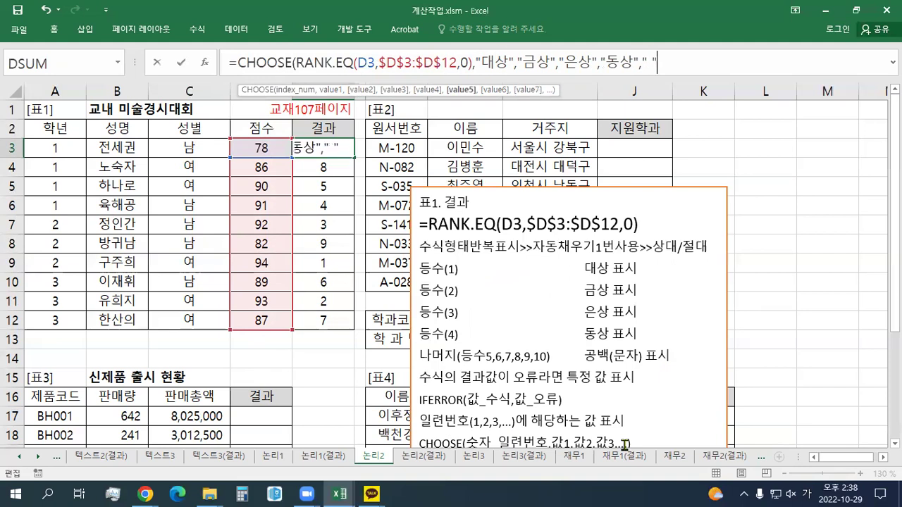
{"action": "type", "text": ",\" \","}
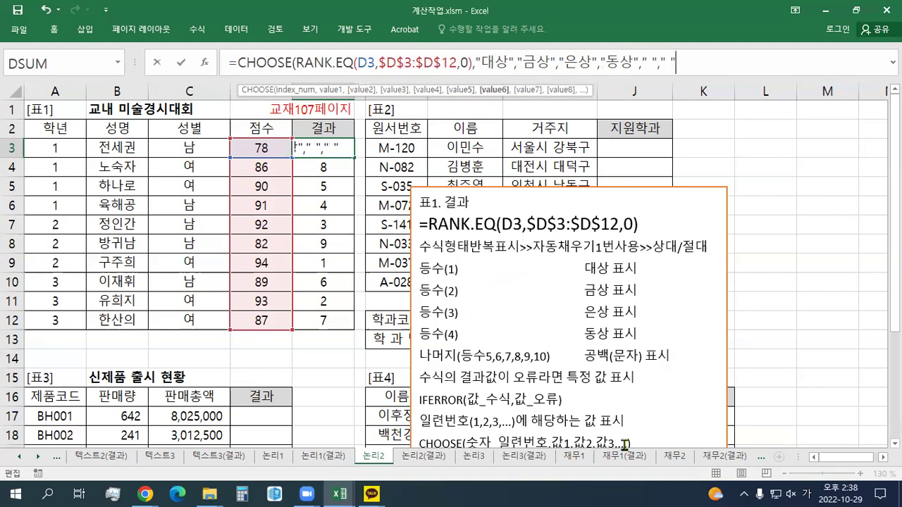
{"action": "type", "text": "\" \",\" \",\" "}
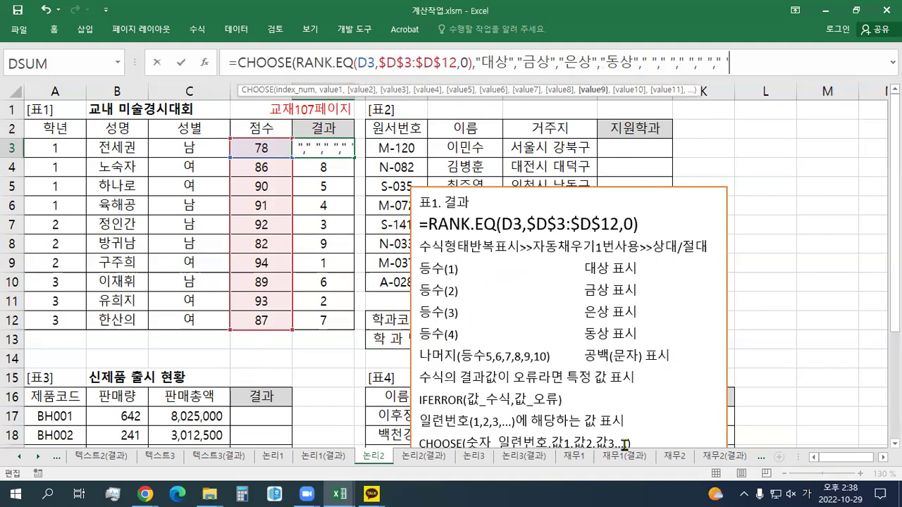
{"action": "type", "text": "\",\" \","}
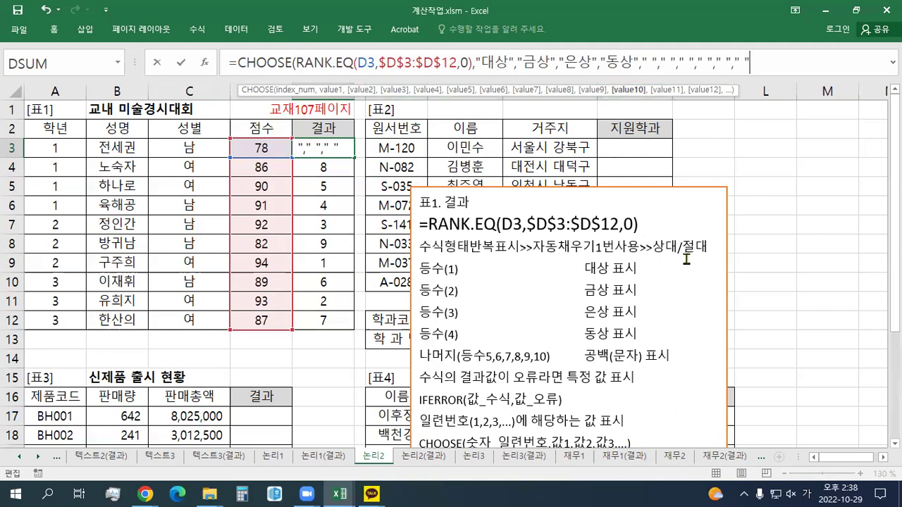
{"action": "type", "text": ")"}
{"action": "key", "text": "Return"}
{"action": "key", "text": "Up"}
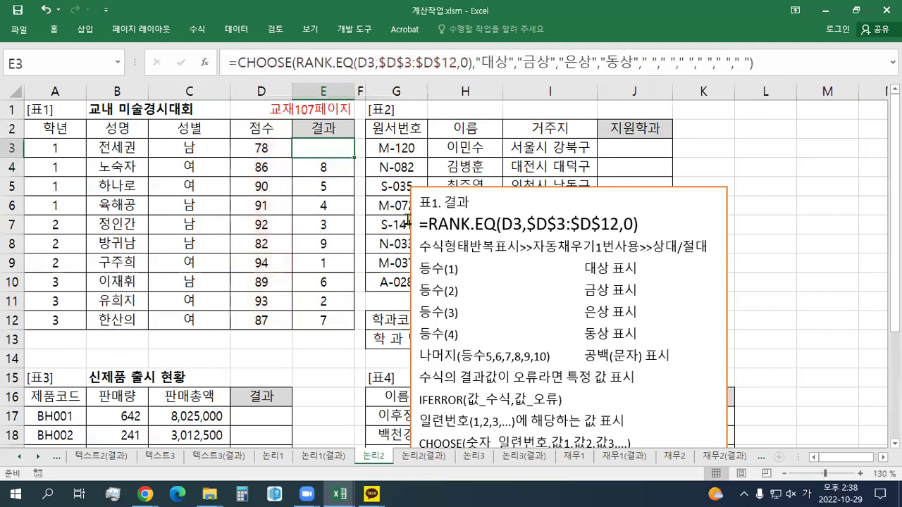
{"action": "left_click_drag", "start_coordinate": [359, 158], "coordinate": [347, 329]}
Step: Copy the E3 formula into the text box above the =RANK.EQ line and move the text box below table 1
{"action": "left_click", "coordinate": [336, 153]}
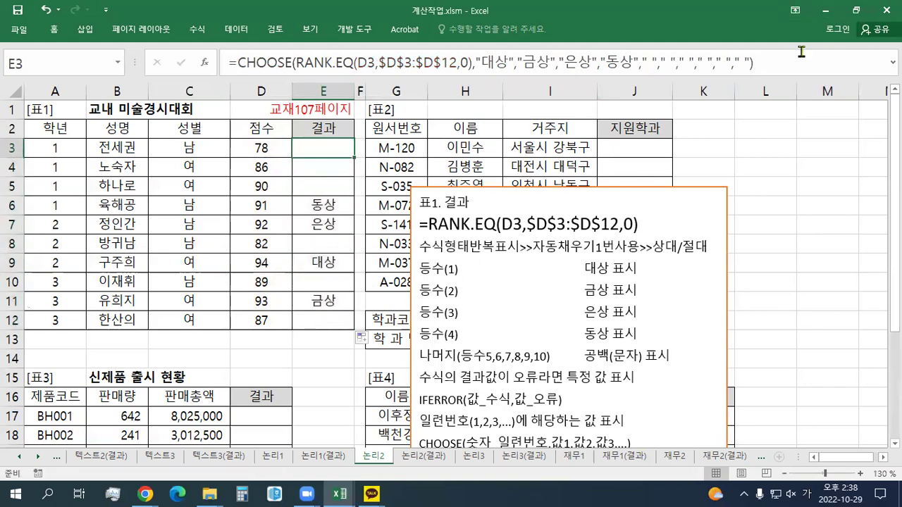
{"action": "key", "text": "F2"}
{"action": "key", "text": "shift+Home"}
{"action": "key", "text": "ctrl+c"}
{"action": "key", "text": "Escape"}
{"action": "left_click", "coordinate": [421, 224]}
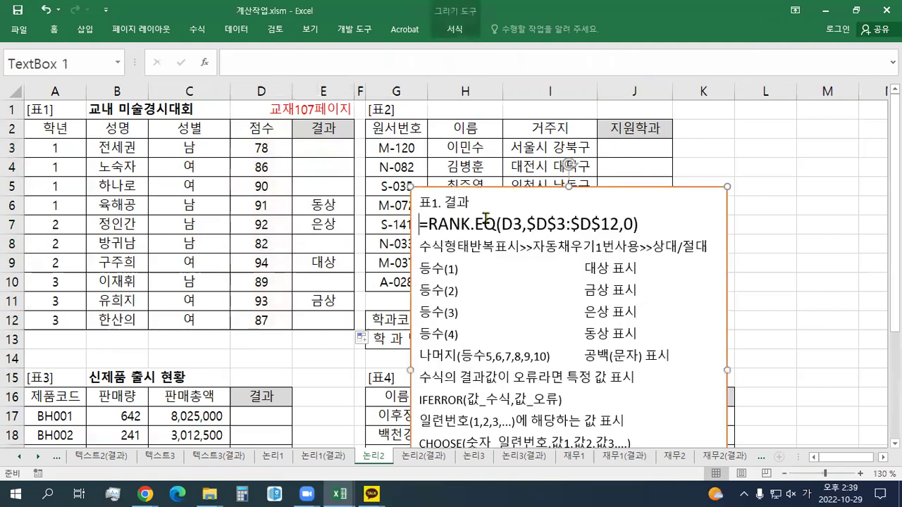
{"action": "key", "text": "ctrl+v"}
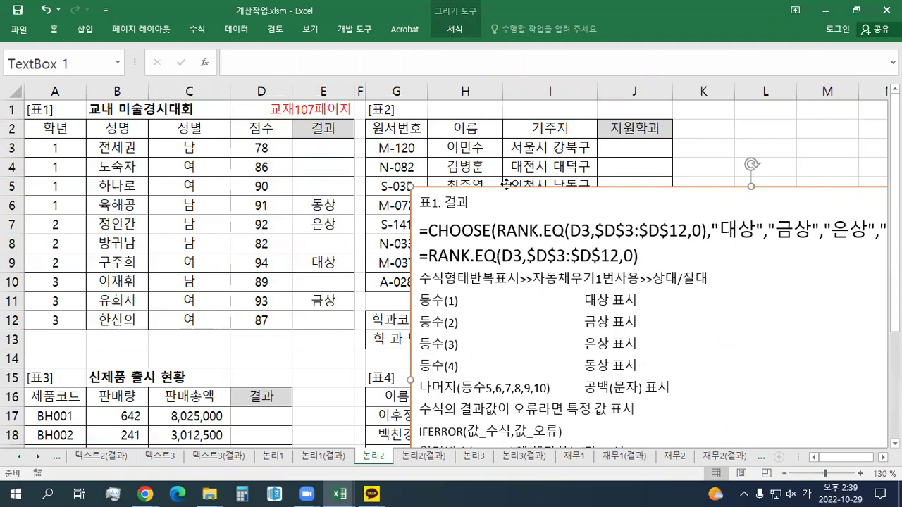
{"action": "left_click_drag", "start_coordinate": [506, 184], "coordinate": [229, 332]}
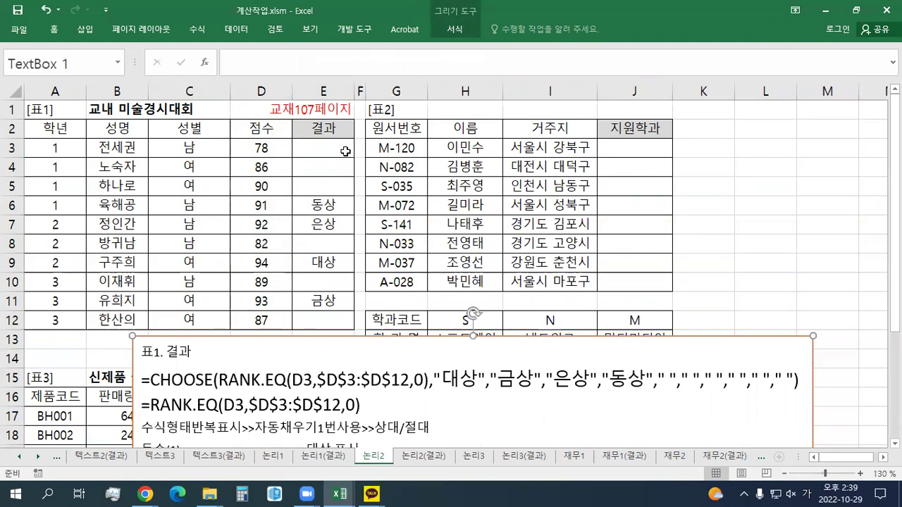
Step: Remove the six " " values from the CHOOSE formula in E3, keeping the four prize names, and fill it down to E12
{"action": "left_click", "coordinate": [345, 152]}
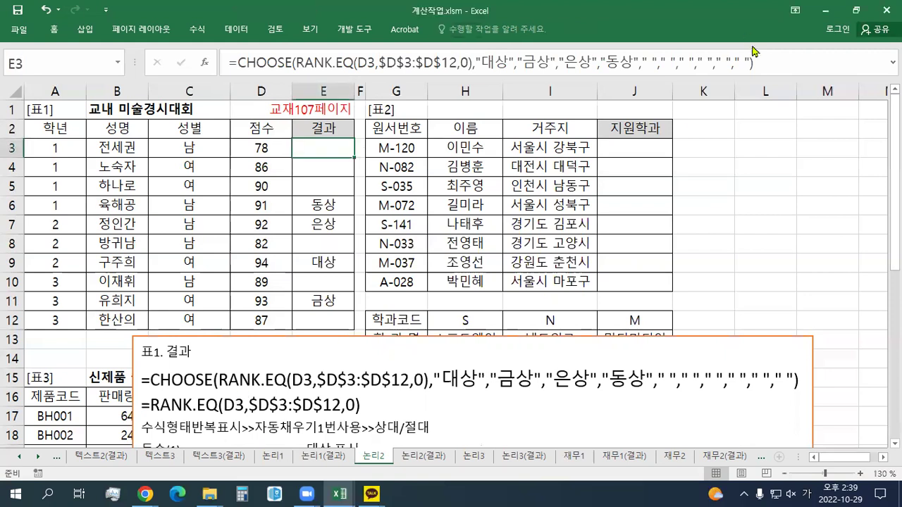
{"action": "left_click", "coordinate": [763, 65]}
{"action": "key", "text": "BackSpace"}
{"action": "key", "text": "BackSpace"}
{"action": "key", "text": "BackSpace"}
{"action": "key", "text": "BackSpace"}
{"action": "key", "text": "BackSpace"}
{"action": "key", "text": "BackSpace"}
{"action": "key", "text": "BackSpace"}
{"action": "key", "text": "BackSpace"}
{"action": "key", "text": "BackSpace"}
{"action": "key", "text": "BackSpace"}
{"action": "key", "text": "BackSpace"}
{"action": "key", "text": "BackSpace"}
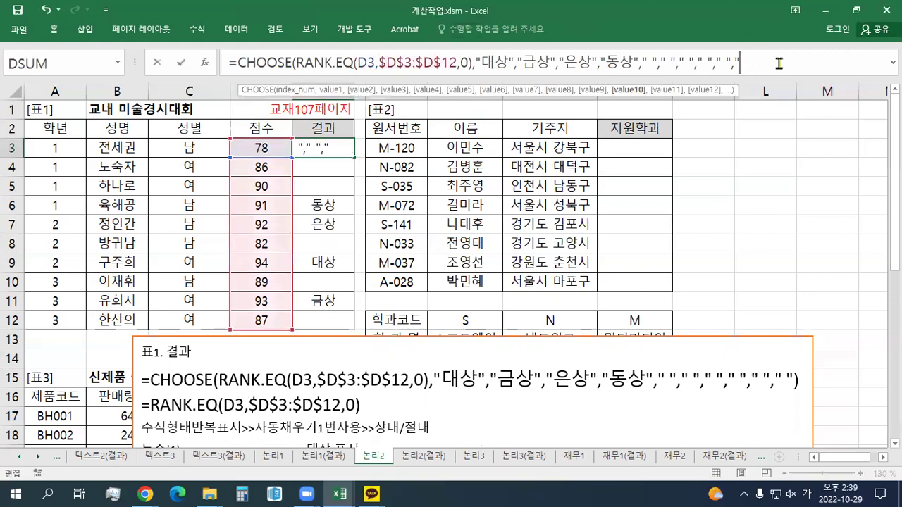
{"action": "key", "text": "BackSpace"}
{"action": "key", "text": "BackSpace"}
{"action": "key", "text": "BackSpace"}
{"action": "key", "text": "BackSpace"}
{"action": "key", "text": "BackSpace"}
{"action": "key", "text": "BackSpace"}
{"action": "key", "text": "BackSpace"}
{"action": "key", "text": "BackSpace"}
{"action": "key", "text": "BackSpace"}
{"action": "key", "text": "BackSpace"}
{"action": "key", "text": "BackSpace"}
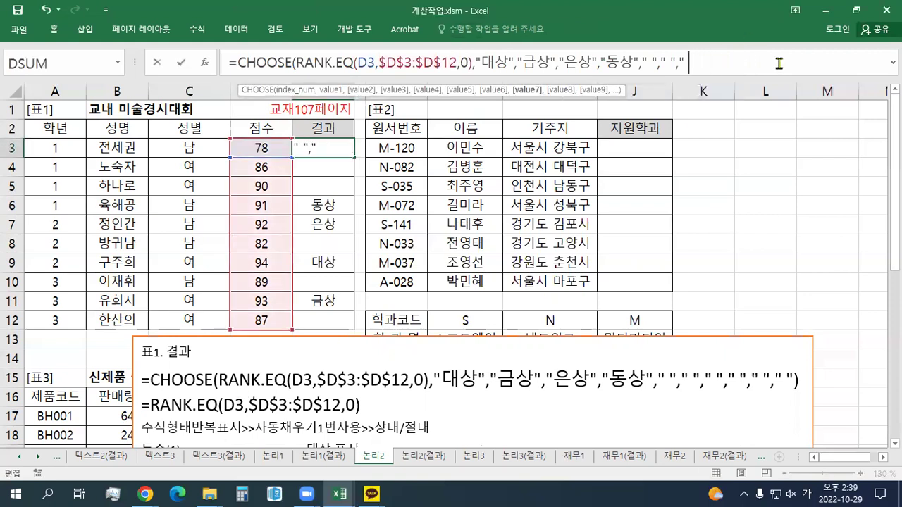
{"action": "key", "text": "BackSpace"}
{"action": "key", "text": "BackSpace"}
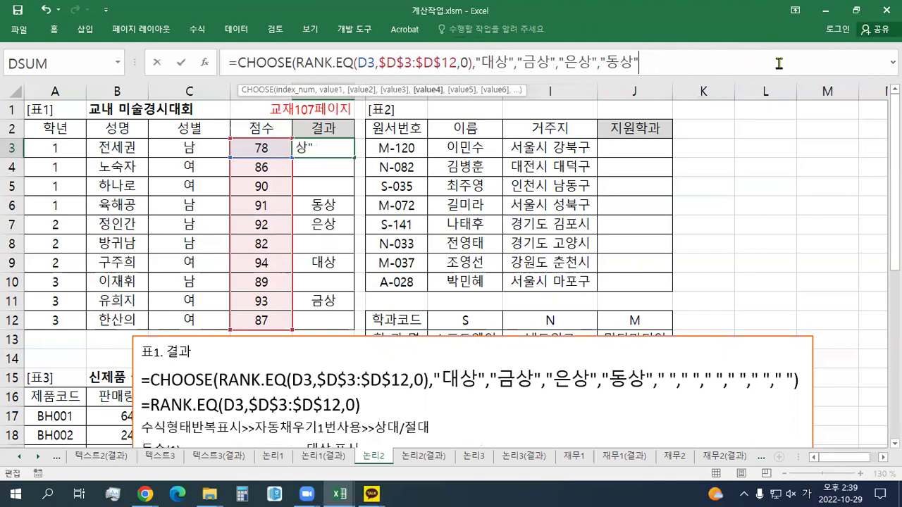
{"action": "type", "text": ")"}
{"action": "key", "text": "ctrl+Return"}
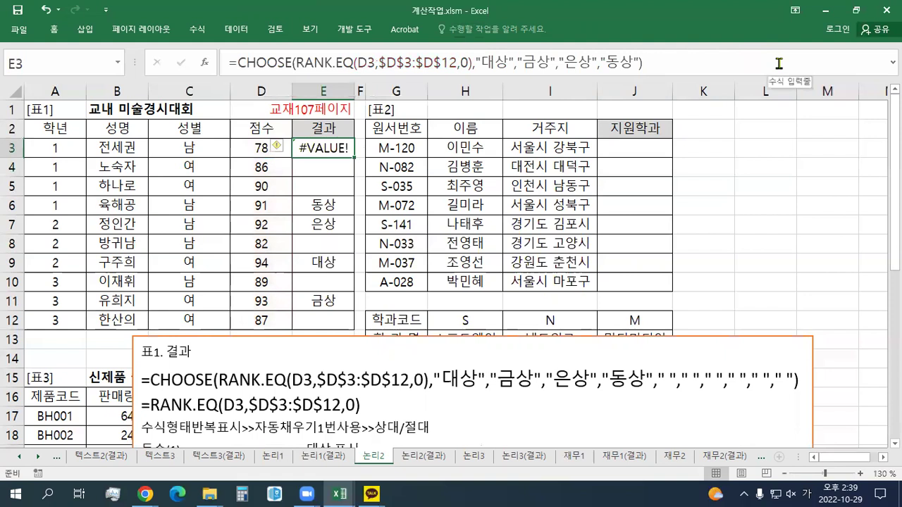
{"action": "left_click_drag", "start_coordinate": [354, 157], "coordinate": [352, 329]}
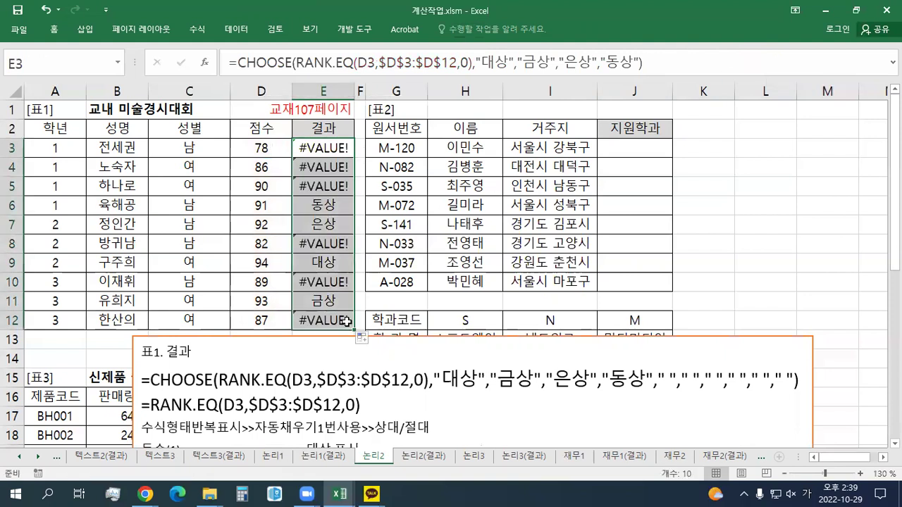
Step: Copy the shortened CHOOSE formula from E3 into the text box on its own line above the longer CHOOSE line
{"action": "left_click", "coordinate": [336, 152]}
{"action": "left_click_drag", "start_coordinate": [687, 64], "coordinate": [229, 63]}
{"action": "key", "text": "ctrl+c"}
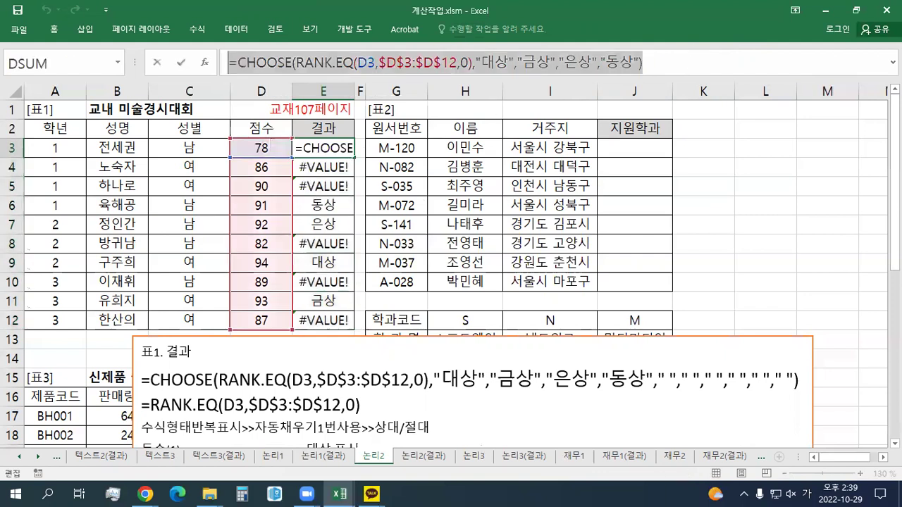
{"action": "left_click", "coordinate": [219, 366]}
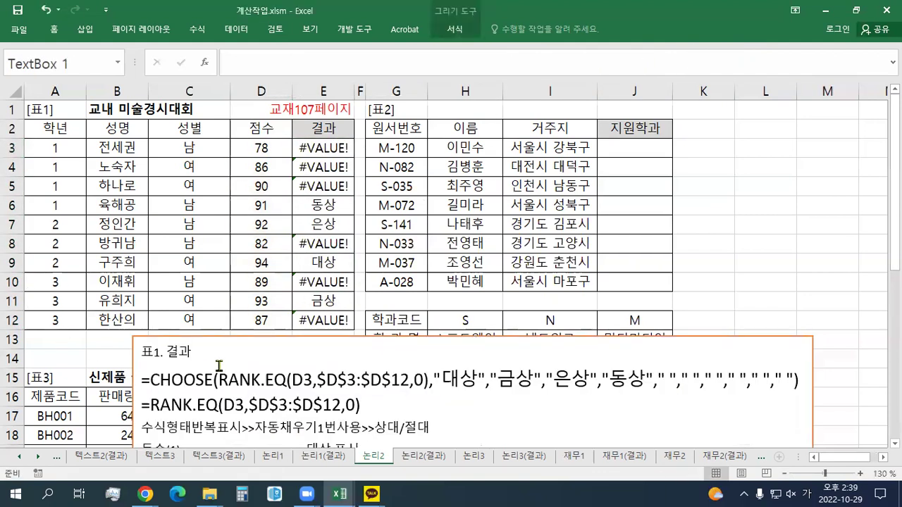
{"action": "type", "text": "ㅍ"}
{"action": "key", "text": "Return"}
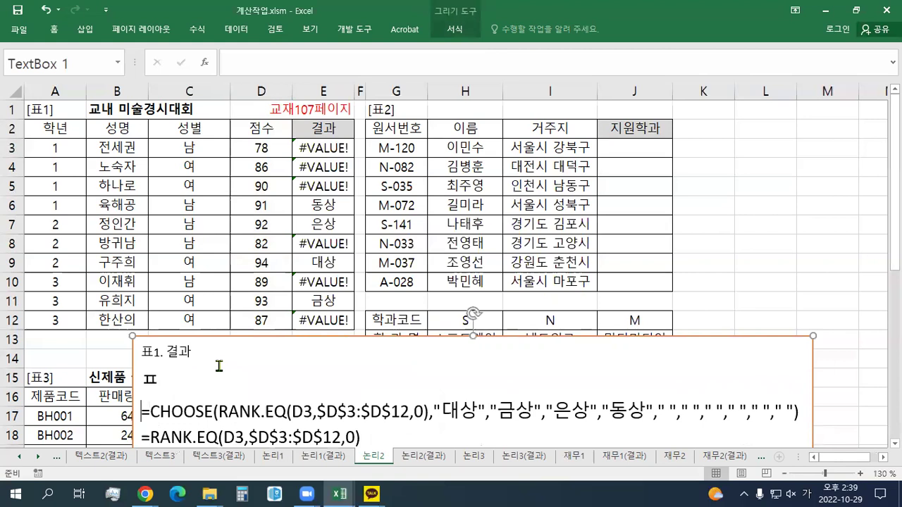
{"action": "key", "text": "BackSpace"}
{"action": "key", "text": "BackSpace"}
{"action": "key", "text": "ctrl+v"}
{"action": "key", "text": "Return"}
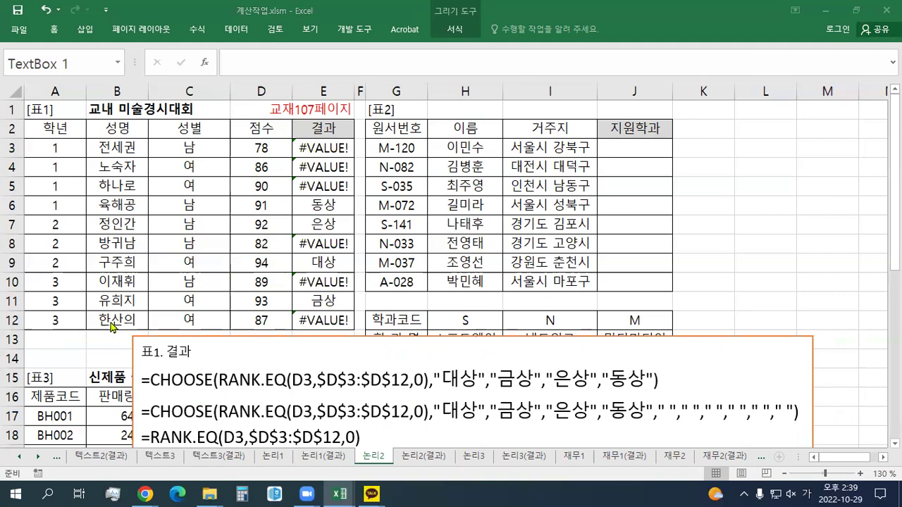
Step: Add the line 5~10등(오류메시지표시) >> 공백 문자 표시 below 표1. 결과 in the text box
{"action": "left_click", "coordinate": [216, 350]}
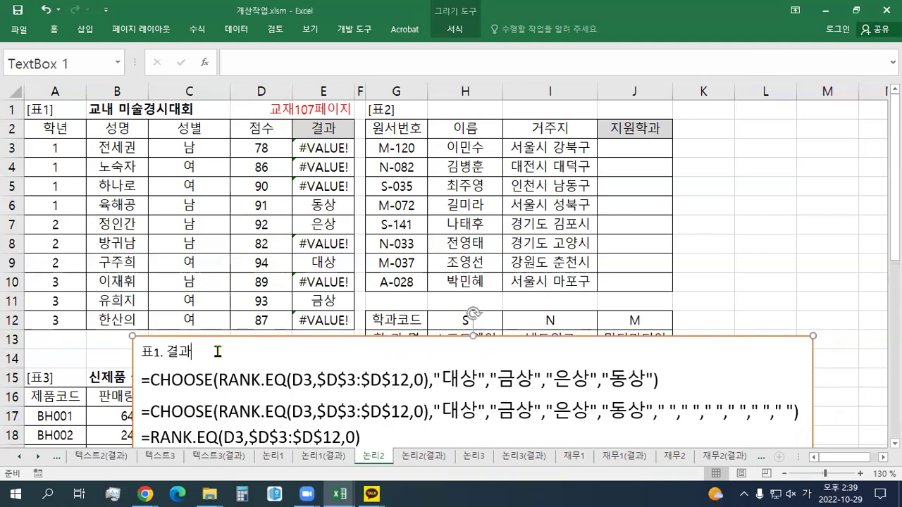
{"action": "key", "text": "Return"}
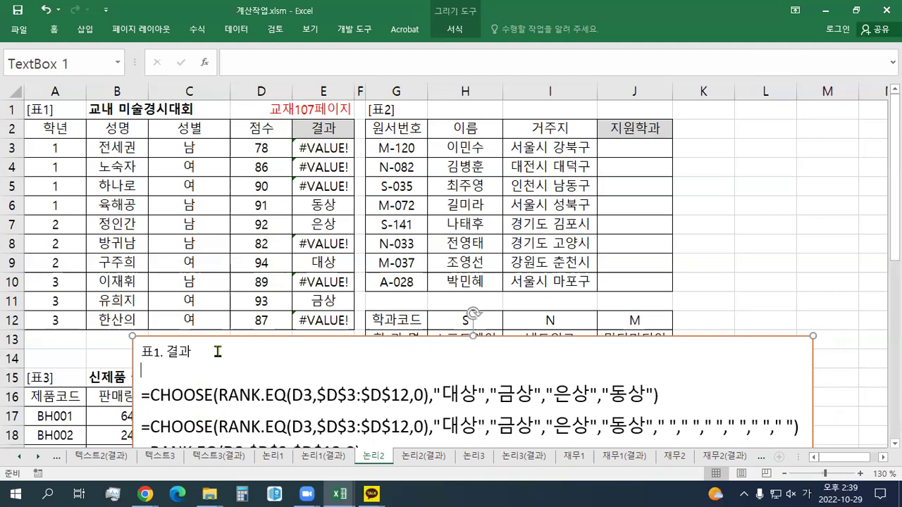
{"action": "type", "text": "5~10등(오류메시지표시) >> 공백 문자 표시"}
{"action": "key", "text": "Delete"}
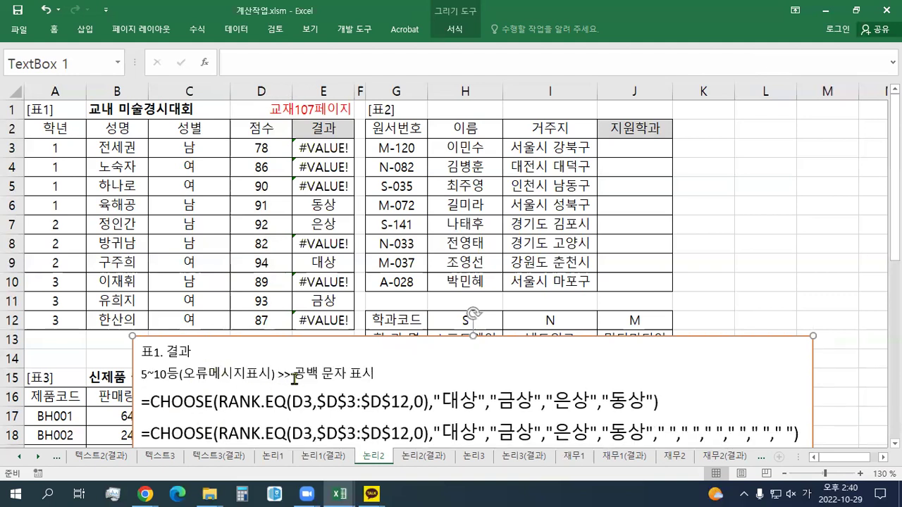
Step: Wrap the CHOOSE formula in E3 in IFERROR with " " as the error value and fill it down to E12
{"action": "scroll", "coordinate": [346, 361], "scroll_direction": "down", "scroll_amount": 7}
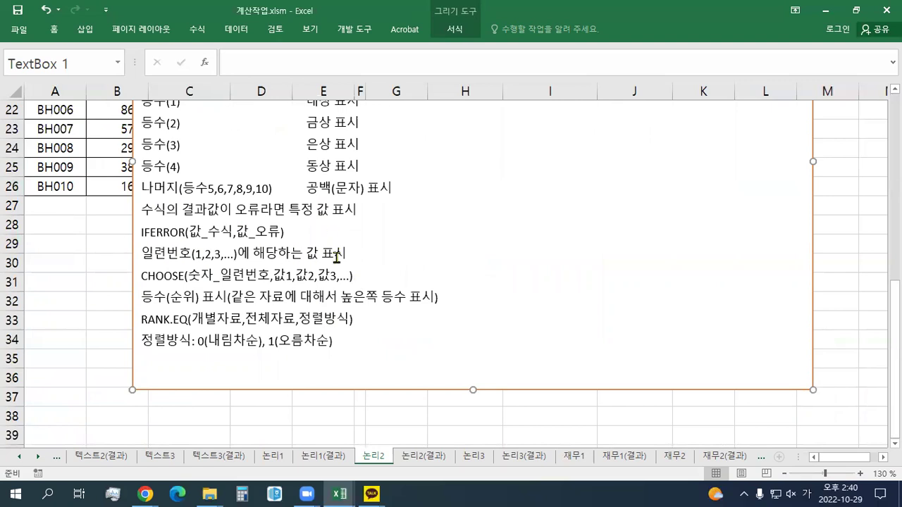
{"action": "scroll", "coordinate": [372, 286], "scroll_direction": "up", "scroll_amount": 7}
{"action": "left_click", "coordinate": [329, 148]}
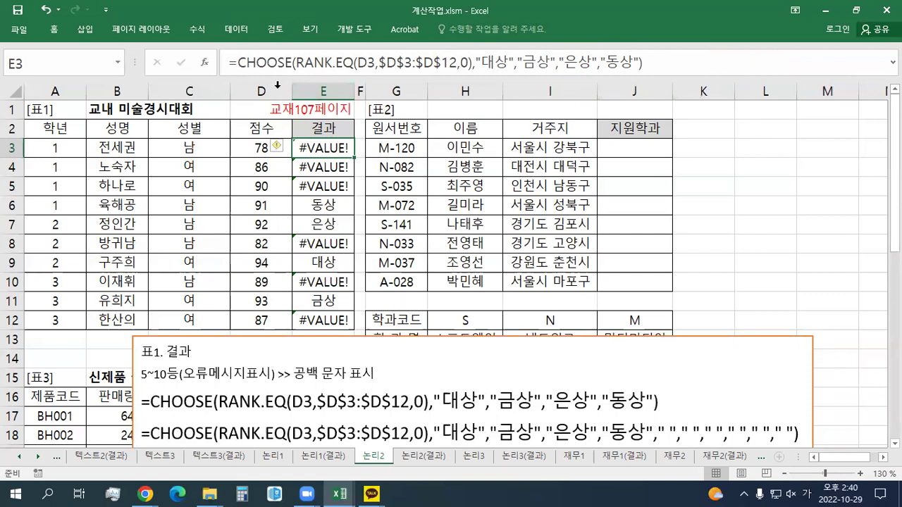
{"action": "left_click", "coordinate": [237, 63]}
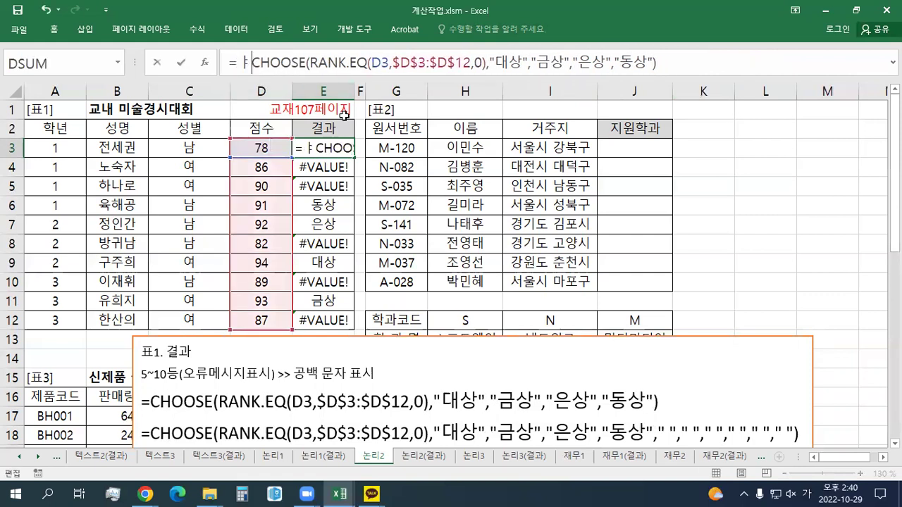
{"action": "type", "text": "IFERROR"}
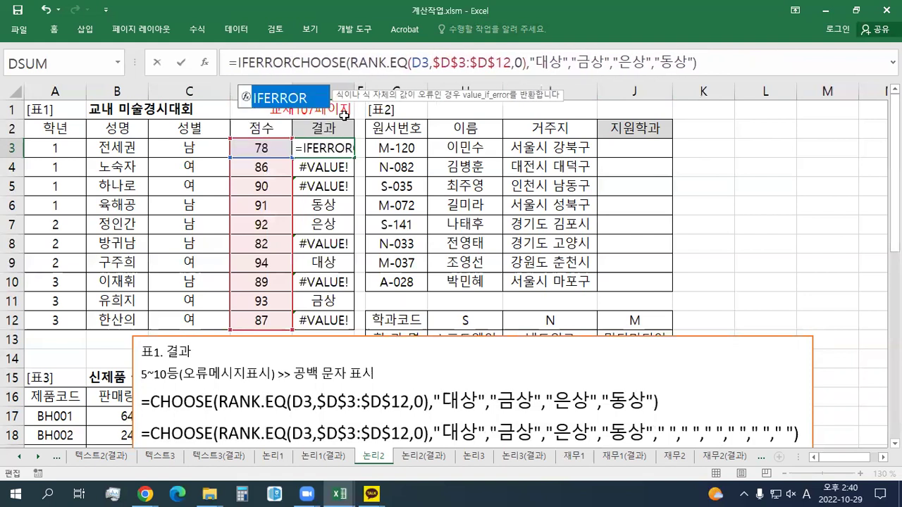
{"action": "type", "text": "("}
{"action": "left_click", "coordinate": [733, 67]}
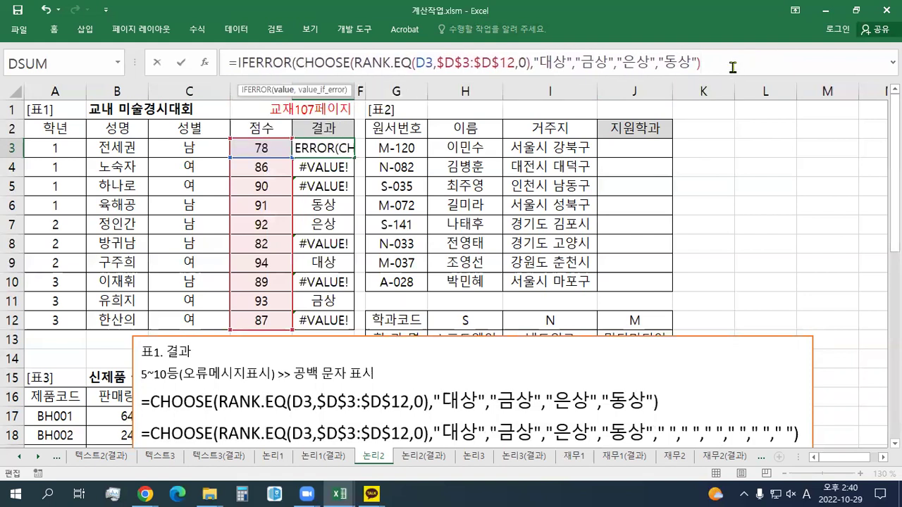
{"action": "type", "text": ",\" \""}
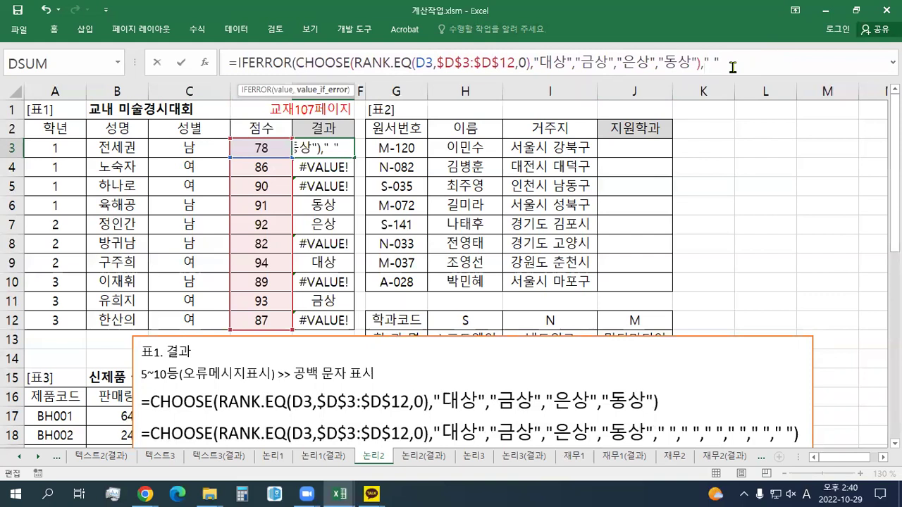
{"action": "type", "text": ")"}
{"action": "key", "text": "Return"}
{"action": "key", "text": "Up"}
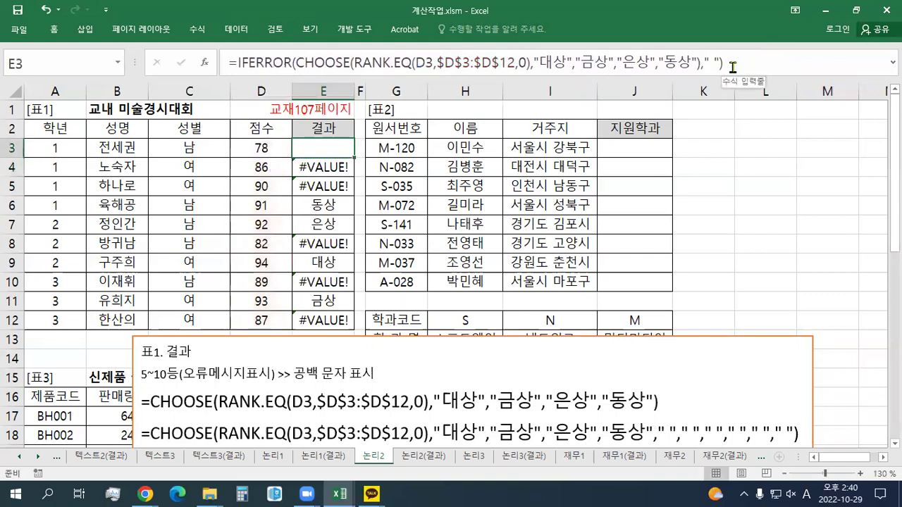
{"action": "double_click", "coordinate": [354, 159]}
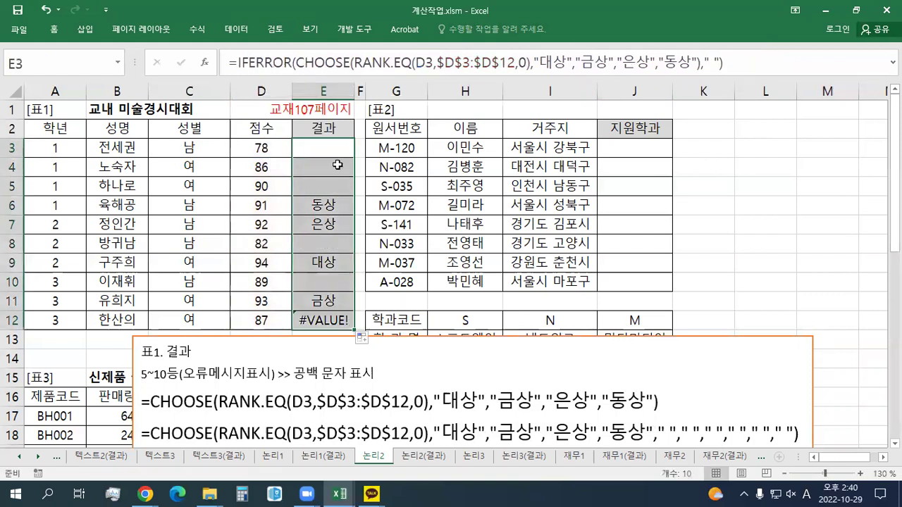
Step: Copy the complete IFERROR formula from E3 onto a new line below 표1. 결과 in the text box
{"action": "key", "text": "F2"}
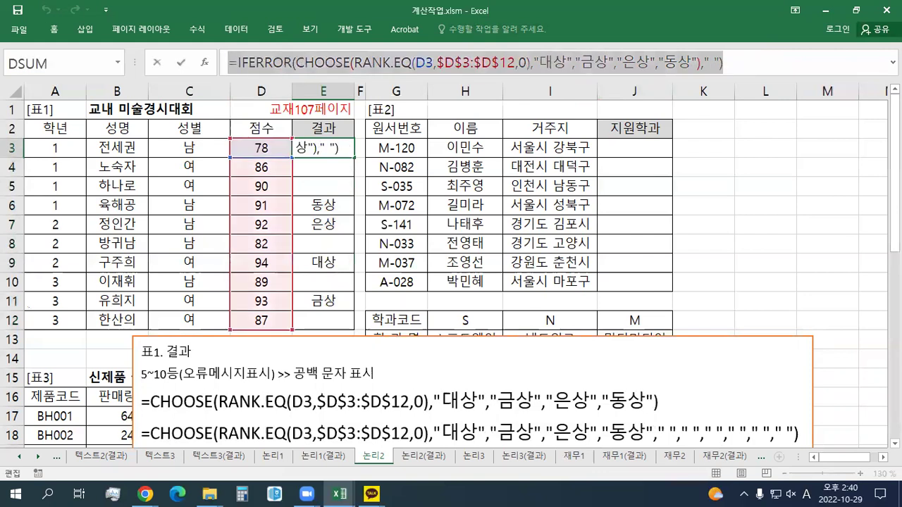
{"action": "left_click", "coordinate": [227, 354]}
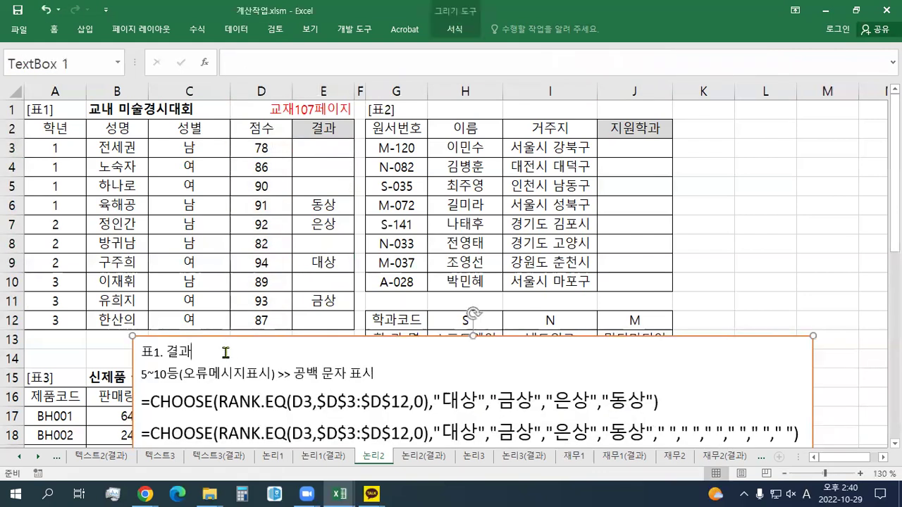
{"action": "key", "text": "Return"}
{"action": "type", "text": "=IFERROR(CHOOSE(RANK.EQ(D3,$D$3:$D$12,0),\"대상\",\"금상\",\"은상\",\"동상\"),\" \")"}
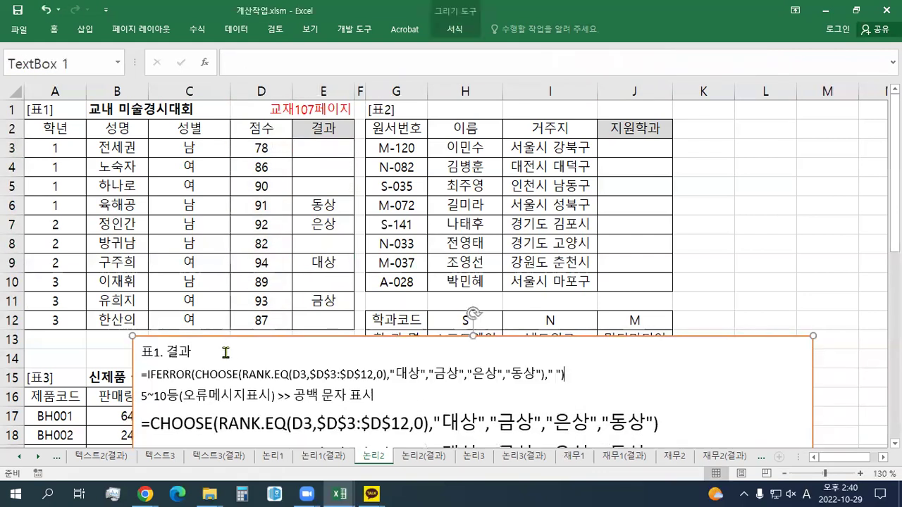
Step: Format the IFERROR formula line in the text box at font size 16 and bold
{"action": "triple_click", "coordinate": [270, 376]}
{"action": "left_click", "coordinate": [341, 339]}
{"action": "left_click", "coordinate": [342, 338]}
{"action": "left_click", "coordinate": [342, 339]}
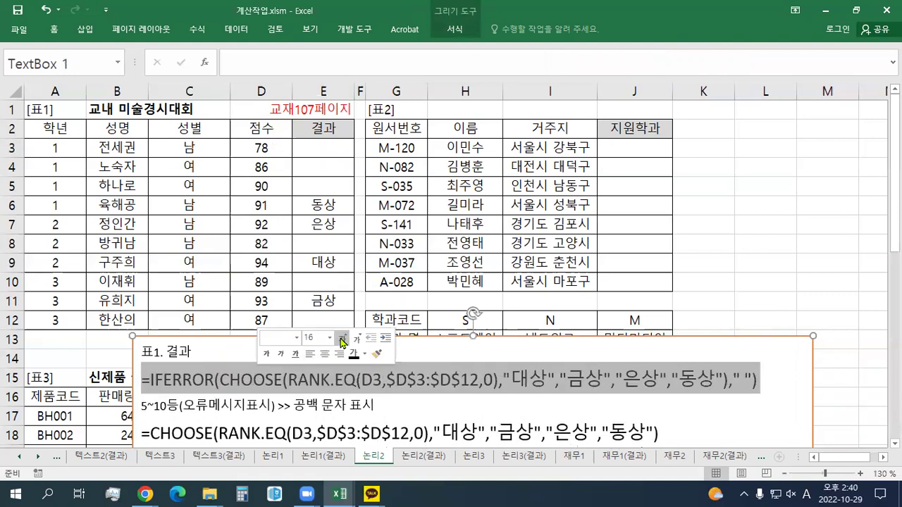
{"action": "left_click", "coordinate": [267, 354]}
Step: Move the text box up over table 1 to examine the E3 formula and the IFERROR name in its bold line
{"action": "left_click_drag", "start_coordinate": [409, 336], "coordinate": [407, 173]}
{"action": "left_click", "coordinate": [326, 148]}
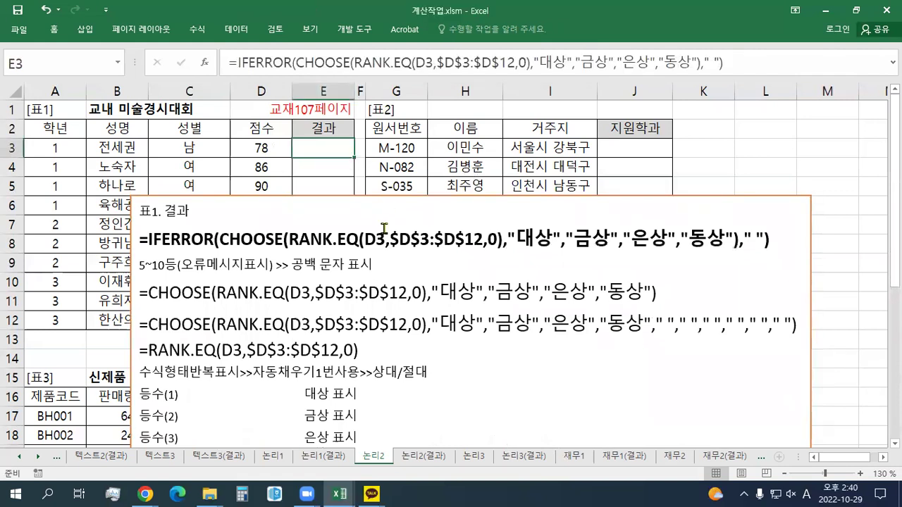
{"action": "left_click", "coordinate": [408, 196]}
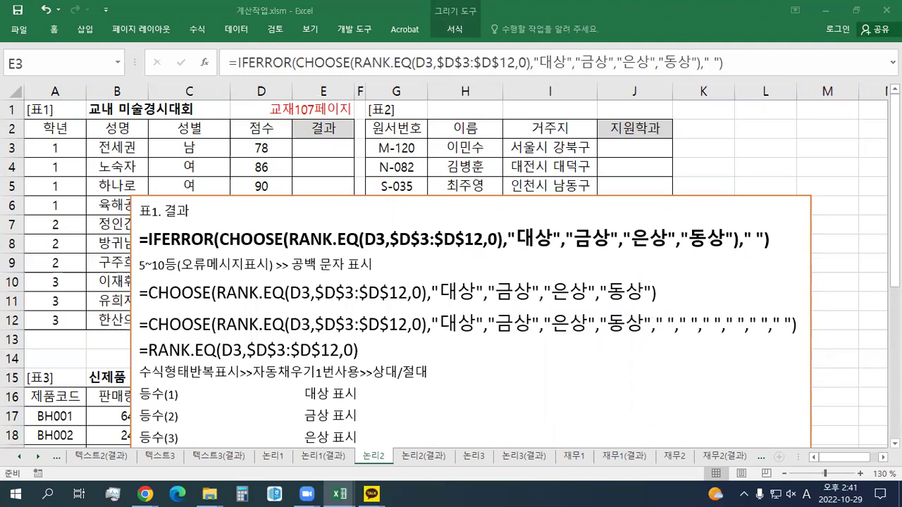
{"action": "left_click_drag", "start_coordinate": [149, 238], "coordinate": [211, 240]}
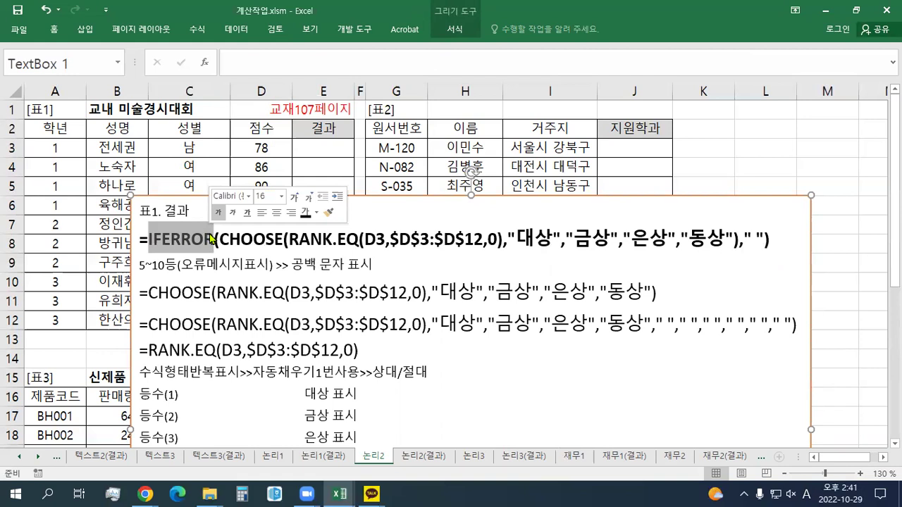
{"action": "left_click", "coordinate": [223, 264]}
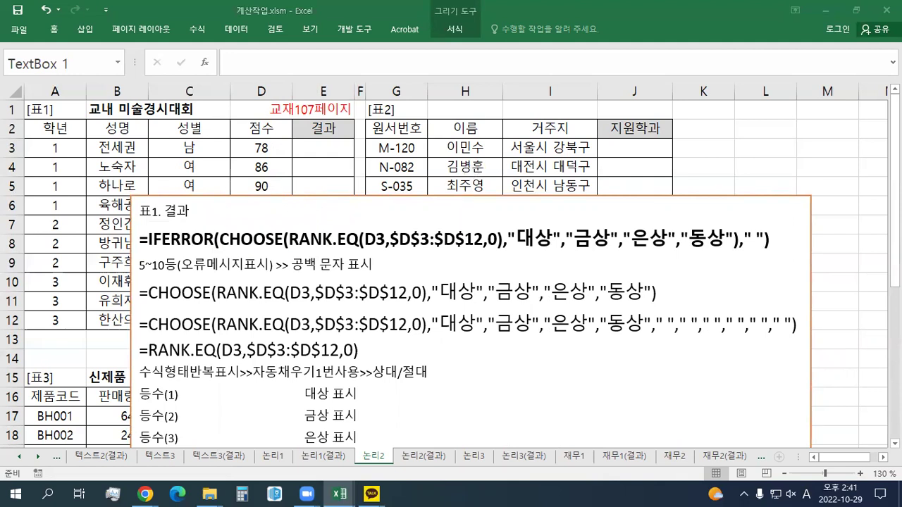
Step: Move the text box down to row 12 and sideways so table 2 and the first columns of table 3 are uncovered
{"action": "left_click", "coordinate": [303, 195]}
{"action": "left_click_drag", "start_coordinate": [303, 195], "coordinate": [400, 304]}
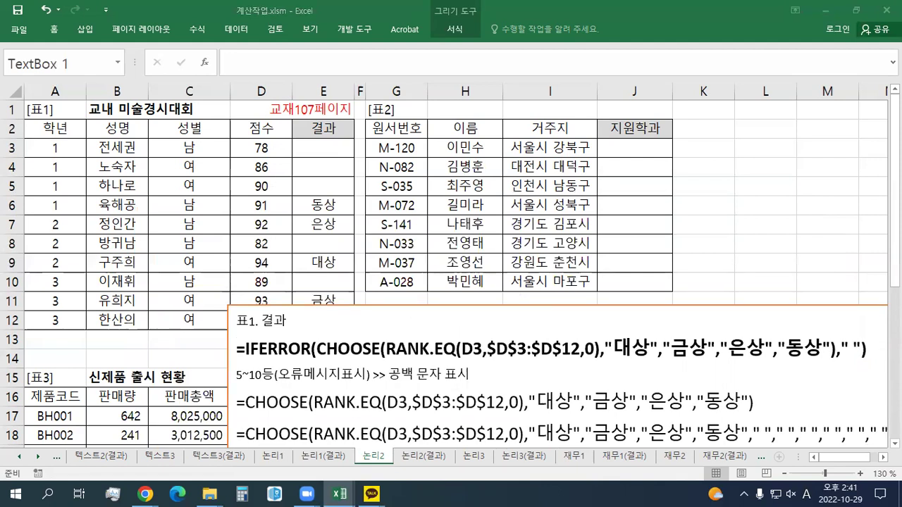
{"action": "left_click", "coordinate": [363, 402]}
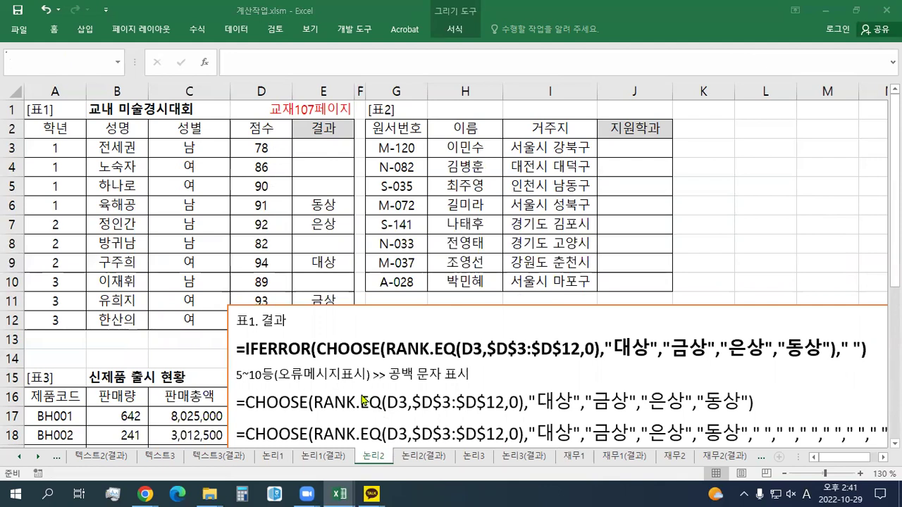
Step: Add the heading 표3. 결과 above 표1. 결과 in the text box, with blank lines between them
{"action": "left_click", "coordinate": [243, 321]}
{"action": "key", "text": "Home"}
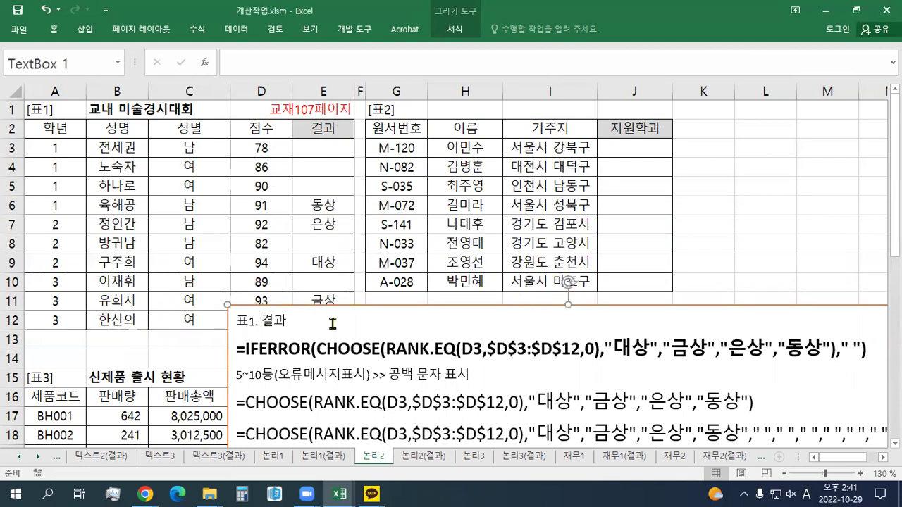
{"action": "key", "text": "Return"}
{"action": "type", "text": "표3. 결과"}
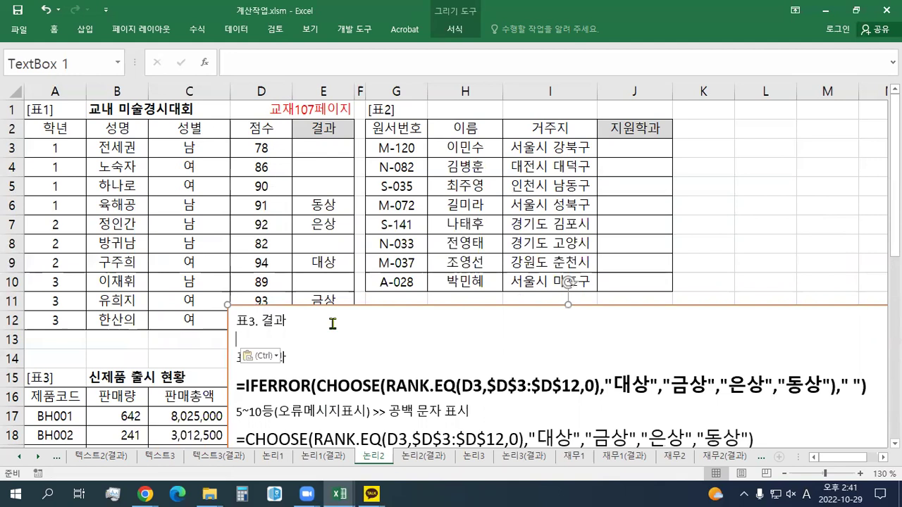
{"action": "key", "text": "Return"}
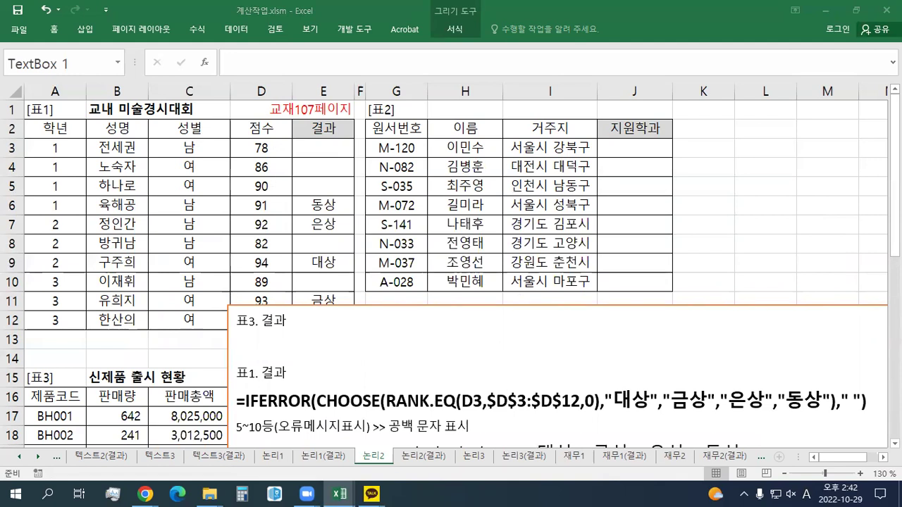
Step: Paste the table 3 notes below 표3. 결과: the 재생산 and 생산중단 conditions plus the IF and LARGE descriptions
{"action": "key", "text": "alt+Tab"}
{"action": "key", "text": "ctrl+v"}
{"action": "scroll", "coordinate": [310, 313], "scroll_direction": "down", "scroll_amount": 3}
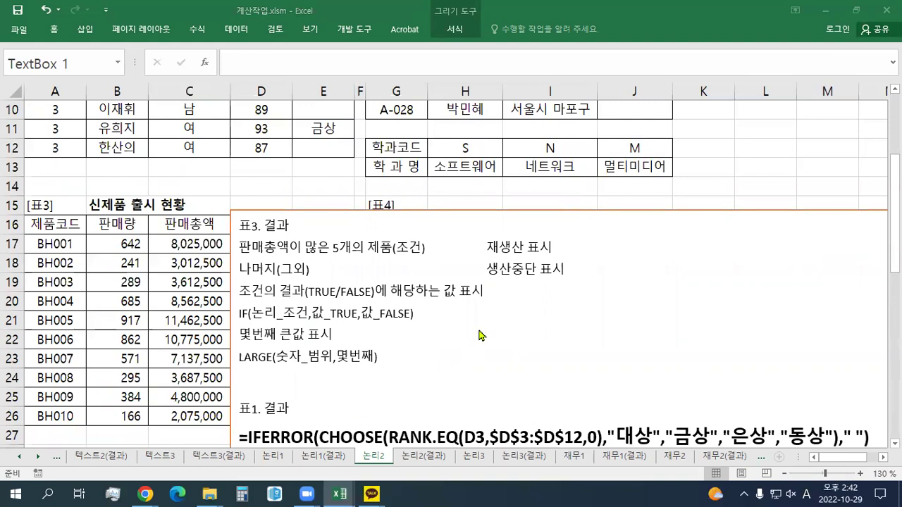
Step: Below the 나머지(그외) line, add the 판매총액이 많은 5개의 제품>>전체판매총액의5번째큰값이상(주어진 함수이용)인 제품>> note with =LARGE(C17:C26,5) and 7137500
{"action": "left_click", "coordinate": [589, 269]}
{"action": "key", "text": "Return"}
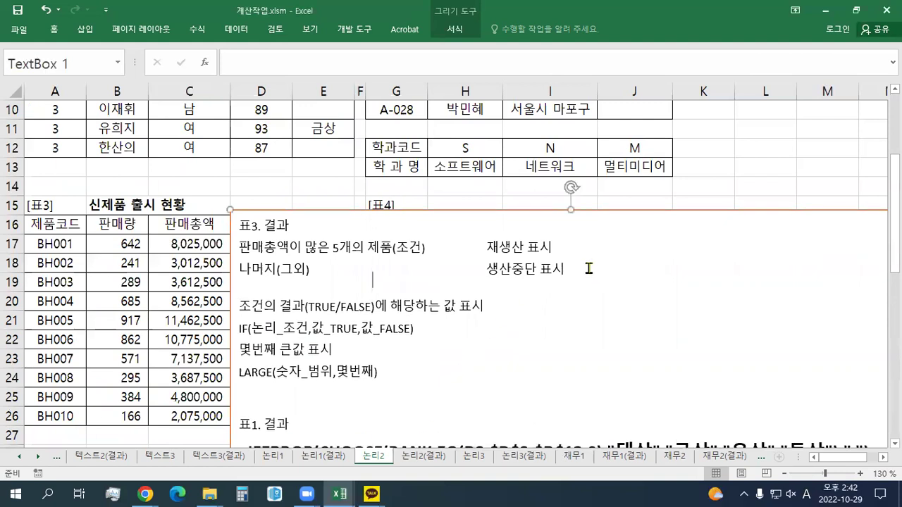
{"action": "type", "text": "판매총액이 많은 5개의 제품>>전체판매총액의5번째큰값이상(주어진 함수이용)인 제품>> \t>> =LARGE(C17:C26,5)\t7137500"}
Step: Insert (조건) after 판매총액이 많은 5개의 제품 in the newly added note line
{"action": "left_click", "coordinate": [395, 290]}
{"action": "type", "text": "("}
{"action": "type", "text": "WHRJS"}
{"action": "key", "text": "BackSpace"}
{"action": "key", "text": "BackSpace"}
{"action": "key", "text": "BackSpace"}
{"action": "key", "text": "BackSpace"}
{"action": "key", "text": "BackSpace"}
{"action": "key", "text": "Hangul"}
{"action": "type", "text": "조건"}
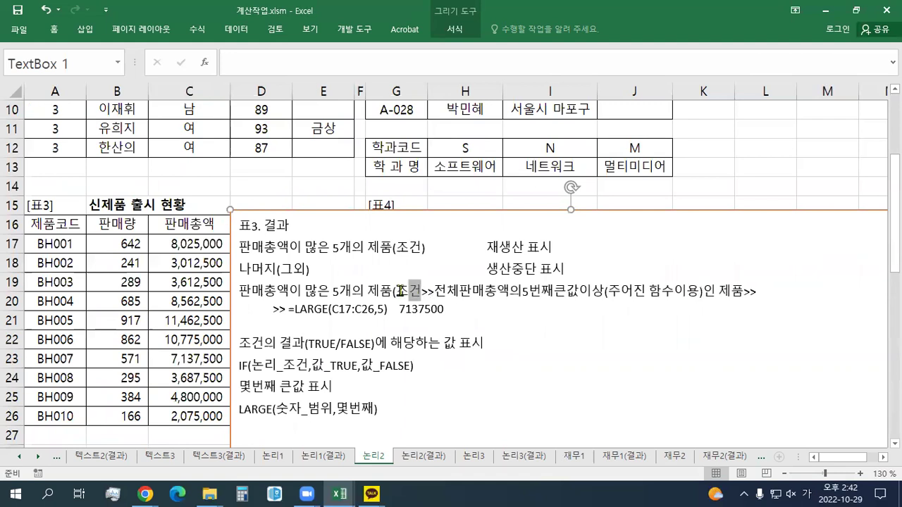
{"action": "type", "text": ")"}
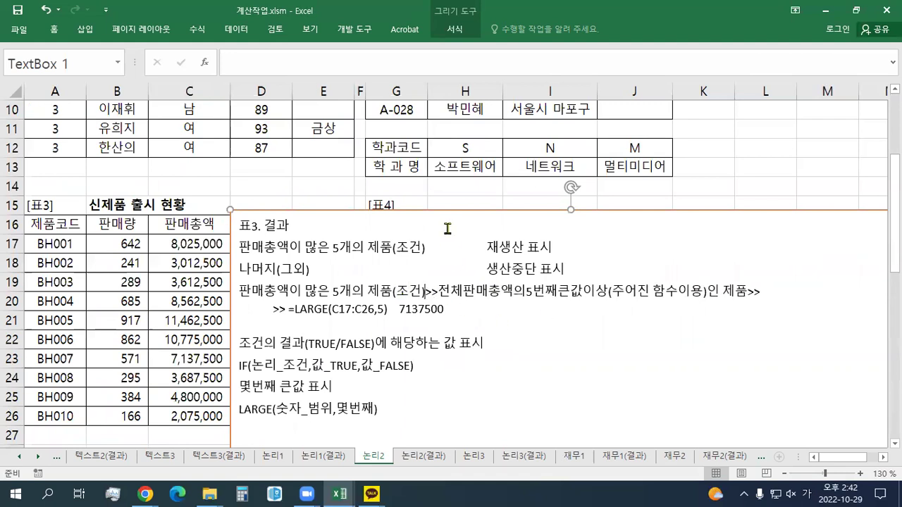
Step: Move the text box clear of table 3's 결과 column and delete the blank line above 조건의 결과(TRUE/FALSE)에 해당하는 값 표시
{"action": "left_click_drag", "start_coordinate": [432, 209], "coordinate": [504, 171]}
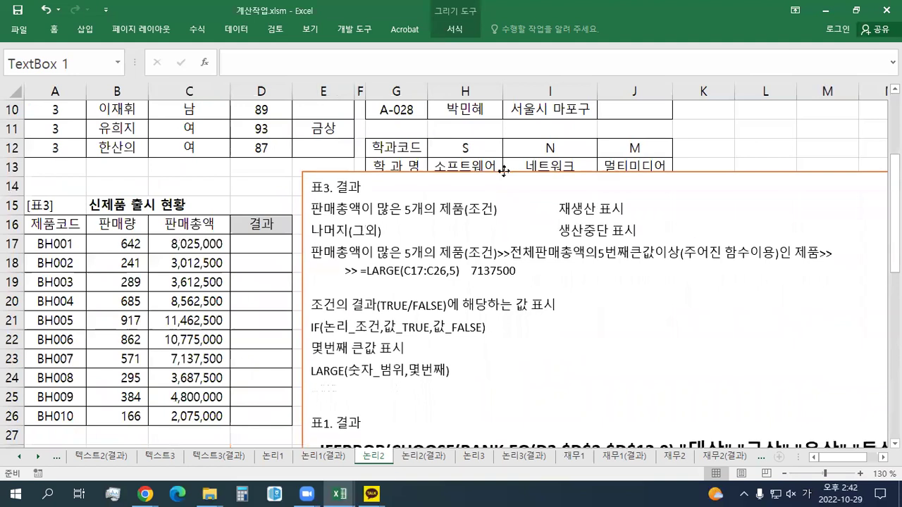
{"action": "left_click", "coordinate": [328, 284]}
{"action": "key", "text": "Delete"}
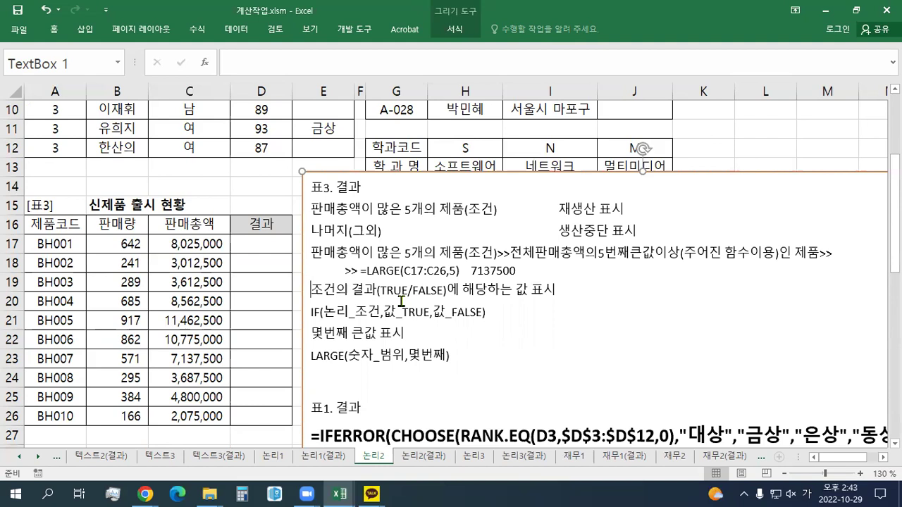
{"action": "left_click_drag", "start_coordinate": [312, 254], "coordinate": [463, 254]}
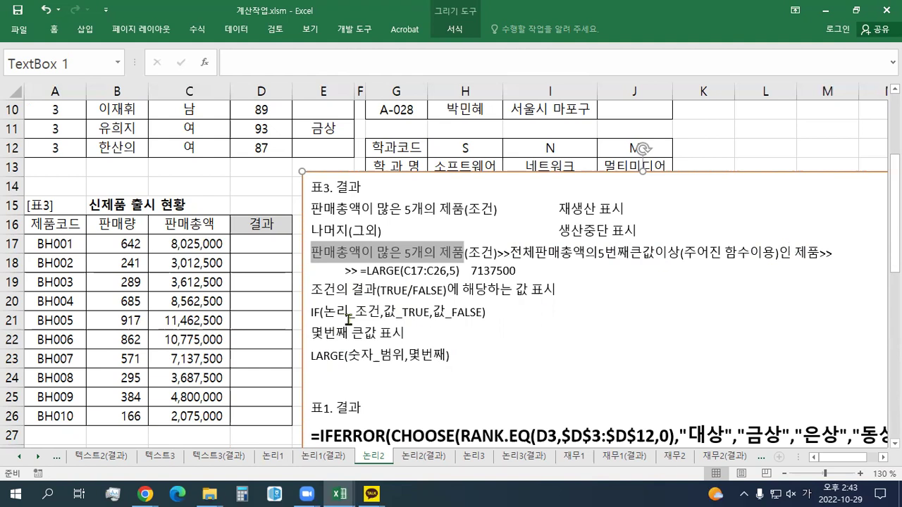
{"action": "left_click_drag", "start_coordinate": [366, 271], "coordinate": [520, 270]}
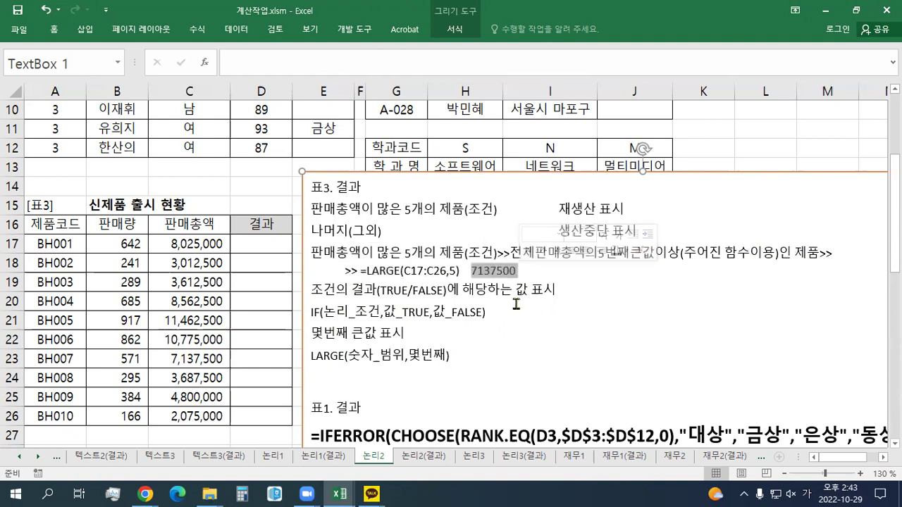
Step: Add the line 수식형태반복표시>>자동채우기1번사용>>상대/절대 directly below 표3. 결과 in the text box
{"action": "scroll", "coordinate": [335, 307], "scroll_direction": "down", "scroll_amount": 1}
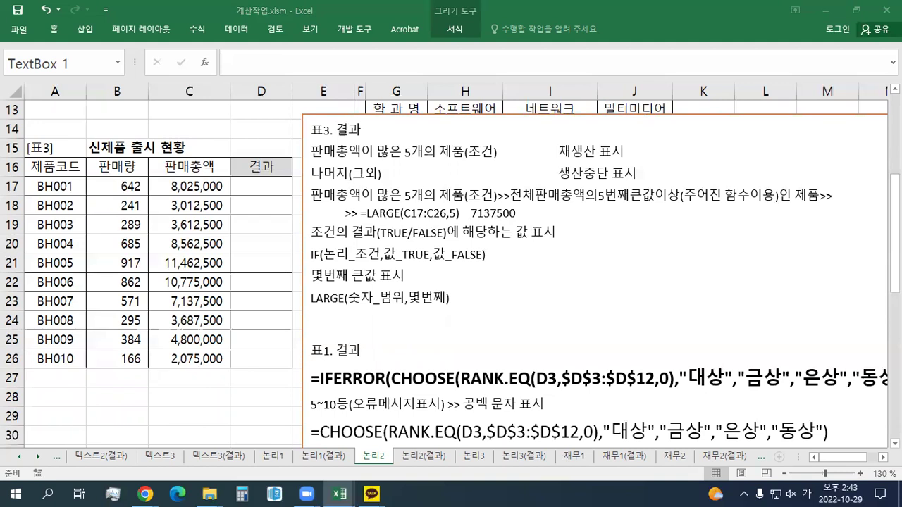
{"action": "left_click", "coordinate": [372, 136]}
{"action": "type", "text": "수식형태반복표시>>자동채우기1번사용>>상대/절대"}
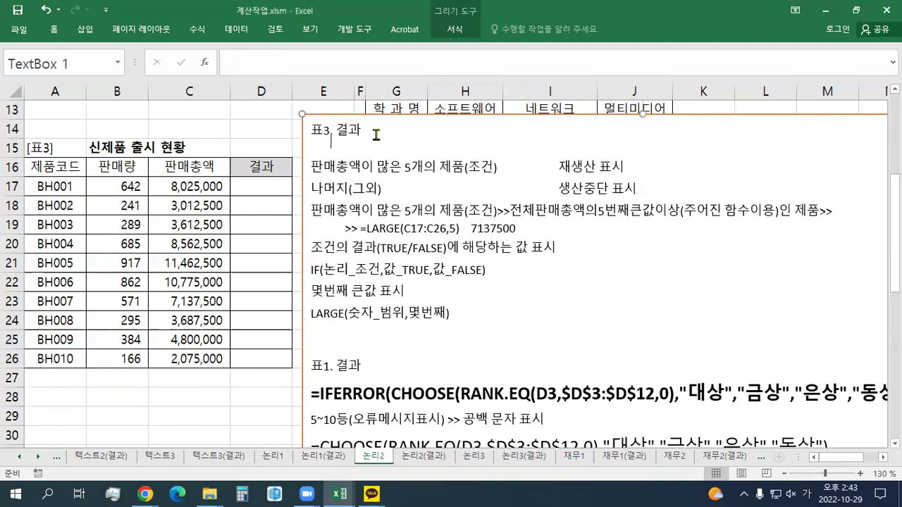
{"action": "key", "text": "Delete"}
Step: Below 표3. 결과, add the 1번째, 2번째, 3번재 and 마지막 comparisons with 7137500, from C17>=LARGE(C17:C26,5) to C26>=LARGE(C17:C26,5)
{"action": "left_click", "coordinate": [375, 134]}
{"action": "key", "text": "Return"}
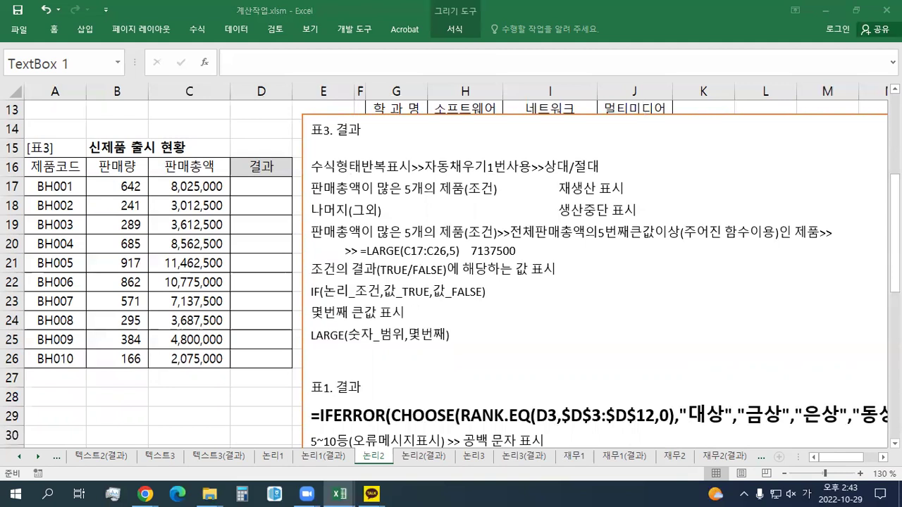
{"action": "left_click", "coordinate": [354, 150]}
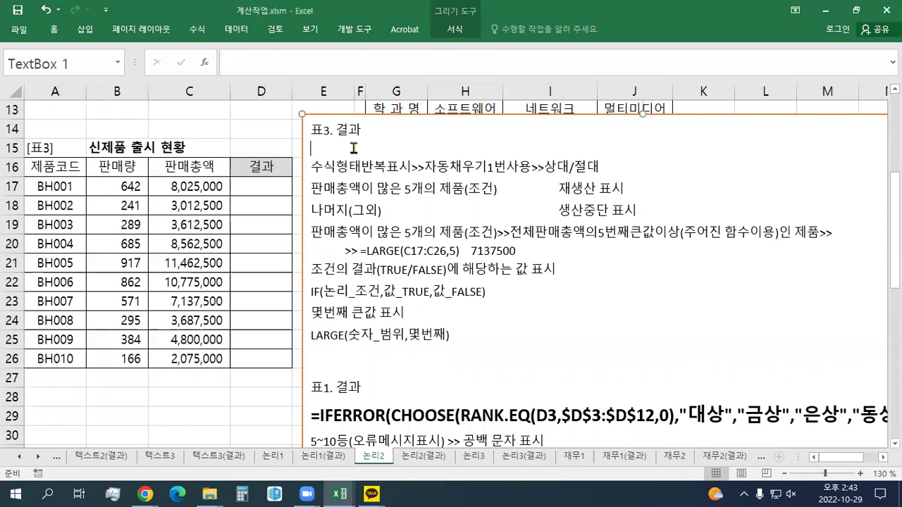
{"action": "type", "text": "1번째\t8025000>=7137500\tC17>=LARGE(C17:C26,5) 2번째\t3012500>=7137500\tC18>=LARGE(C17:C26,5) 3번째\t3612500>=7137500\tC19>=LARGE(C17:C26,5) \t...\t... 마지막\t2075000>=7137500\tC26>=LARGE(C17:C26,5)"}
{"action": "key", "text": "Delete"}
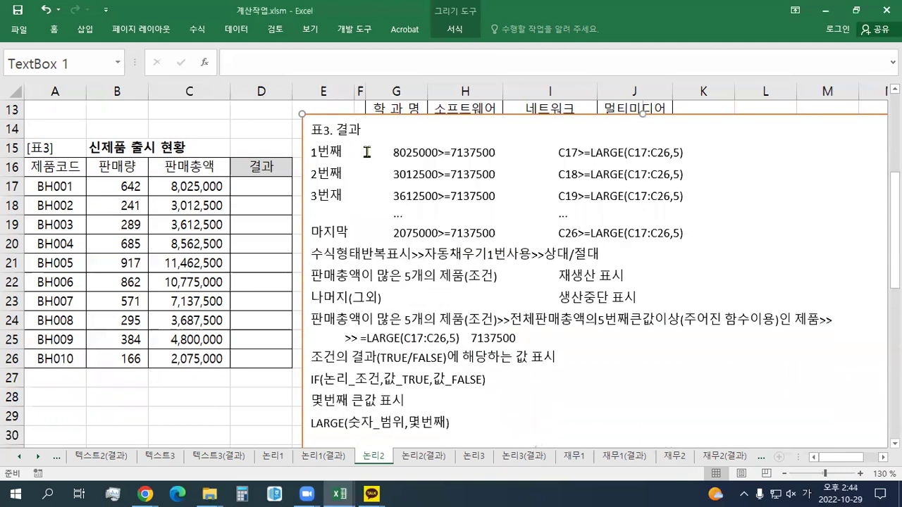
Step: Enter =C17 in D17 of table 3's 결과 column and fill it down to D26
{"action": "left_click", "coordinate": [261, 188]}
{"action": "type", "text": "="}
{"action": "left_click", "coordinate": [198, 188]}
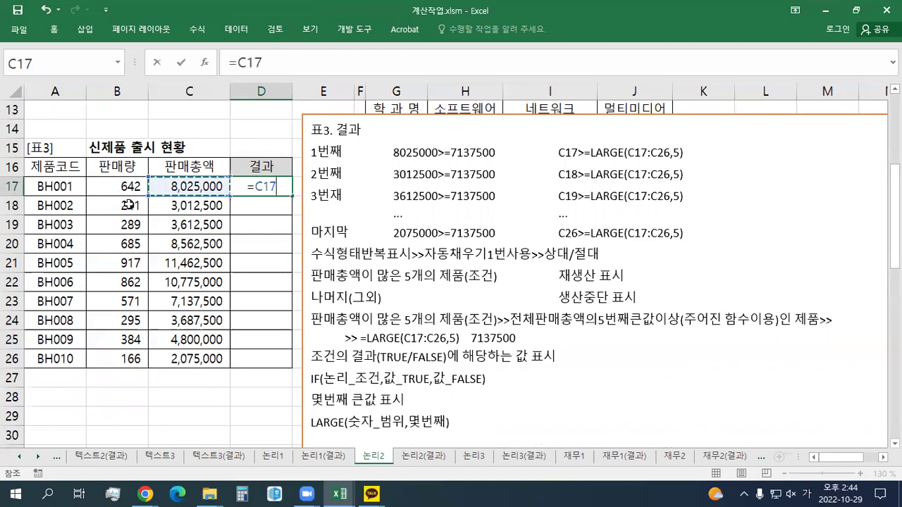
{"action": "key", "text": "Return"}
{"action": "left_click", "coordinate": [262, 186]}
{"action": "left_click_drag", "start_coordinate": [304, 195], "coordinate": [310, 367]}
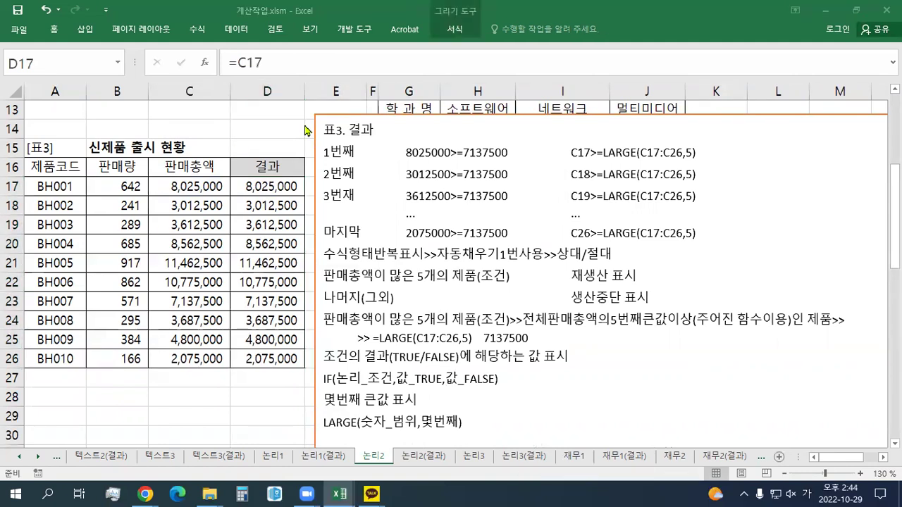
Step: Below 표3. 결과 in the text box, add the full IF formula, =C17>=LARGE($C$17:$C$26,5) and =C17 as separate lines, enlarged to 16 pt
{"action": "left_click", "coordinate": [387, 130]}
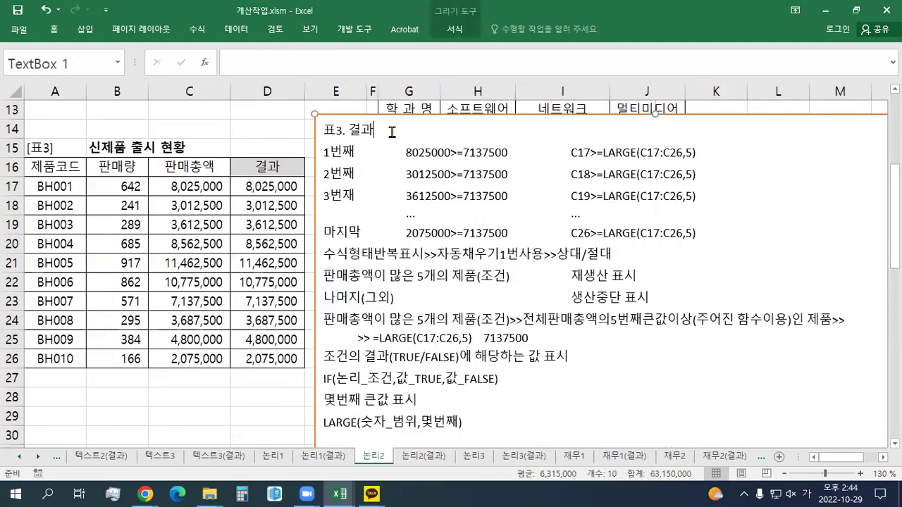
{"action": "type", "text": "=IF(C17>=LARGE($C$17:$C$26,5),\"재생산\",\"생산중단\") =C17>=LARGE($C$17:$C$26,5) =C17"}
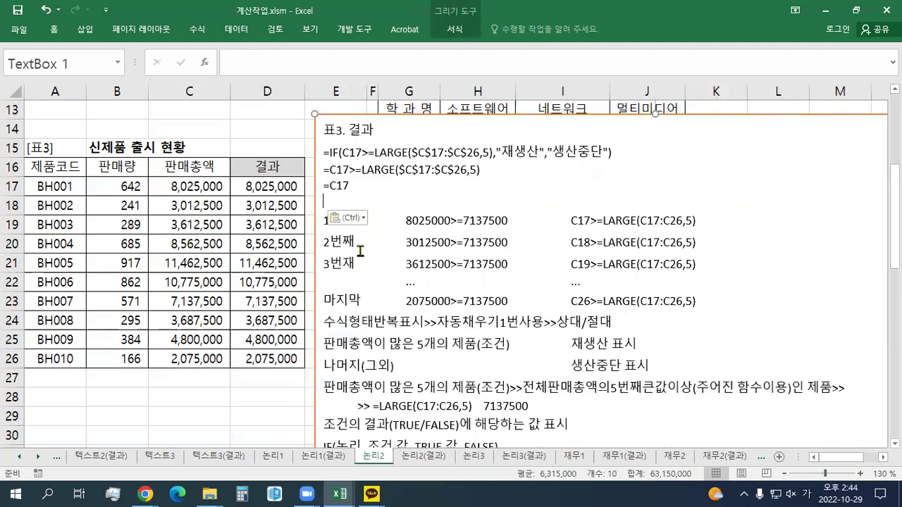
{"action": "key", "text": "BackSpace"}
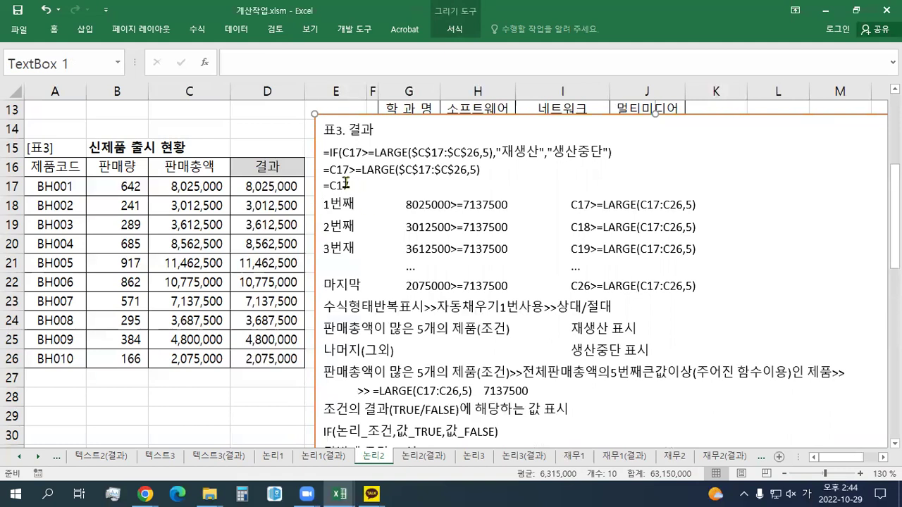
{"action": "left_click_drag", "start_coordinate": [346, 183], "coordinate": [324, 152]}
{"action": "left_click", "coordinate": [398, 124]}
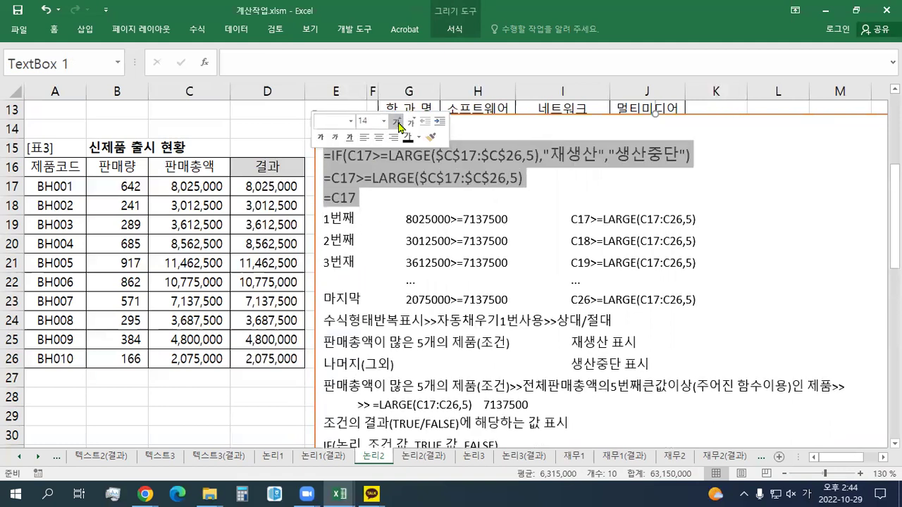
{"action": "left_click", "coordinate": [392, 124]}
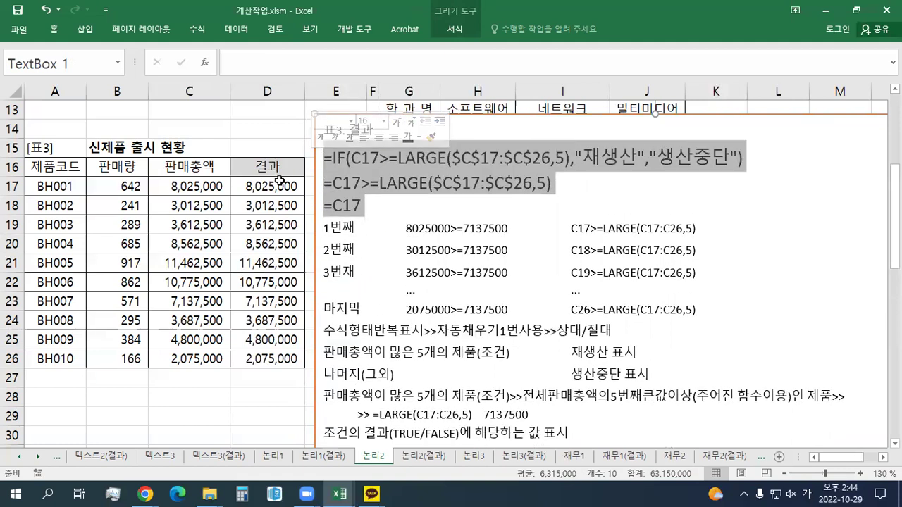
{"action": "left_click", "coordinate": [268, 186]}
{"action": "left_click", "coordinate": [197, 187]}
{"action": "left_click", "coordinate": [268, 186]}
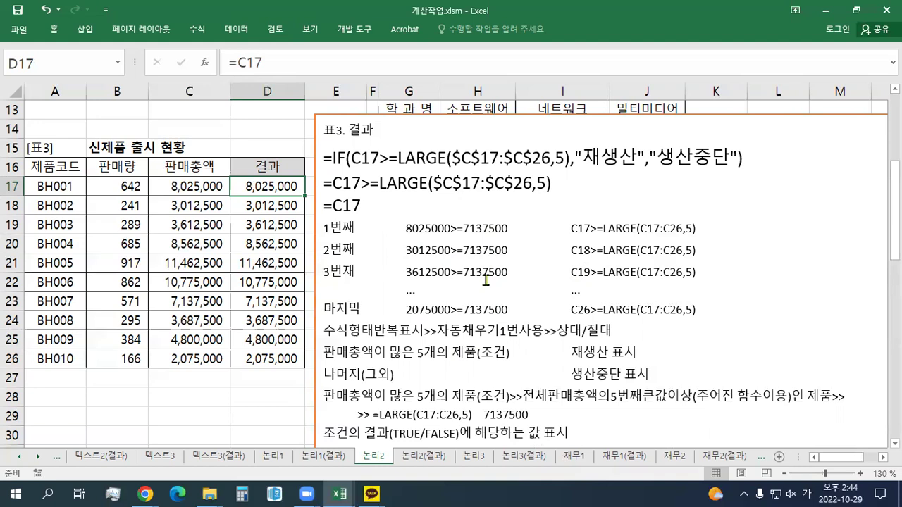
{"action": "left_click_drag", "start_coordinate": [212, 189], "coordinate": [198, 343]}
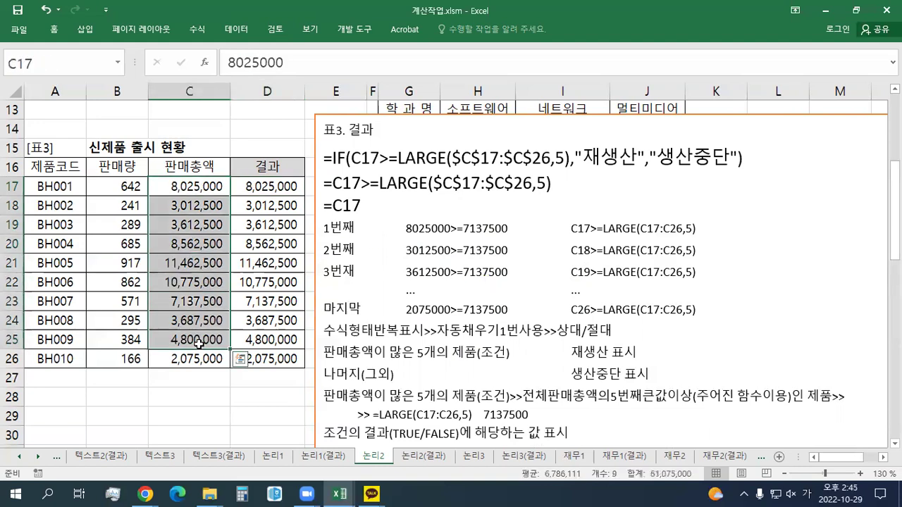
Step: Extend the formula in D17 to =C17>=LRAGE($C$17:$C$26,5), using an absolute range
{"action": "left_click", "coordinate": [276, 186]}
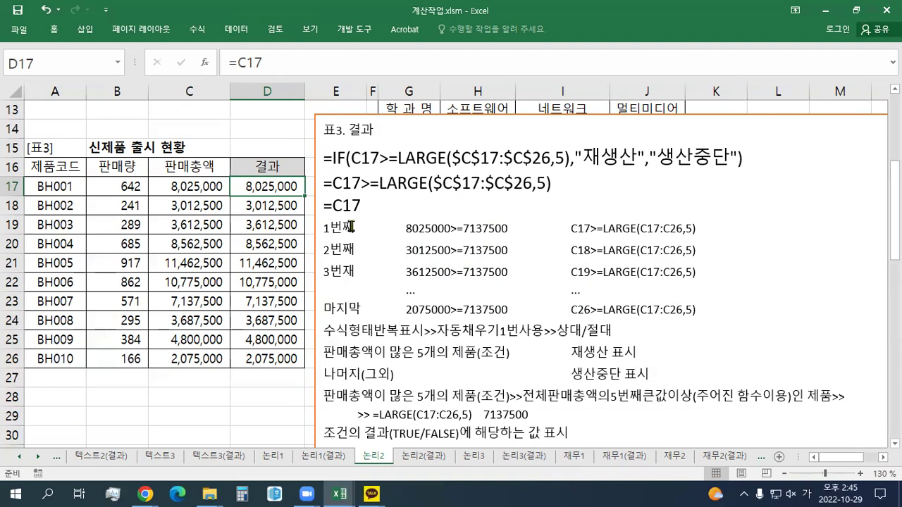
{"action": "left_click", "coordinate": [287, 64]}
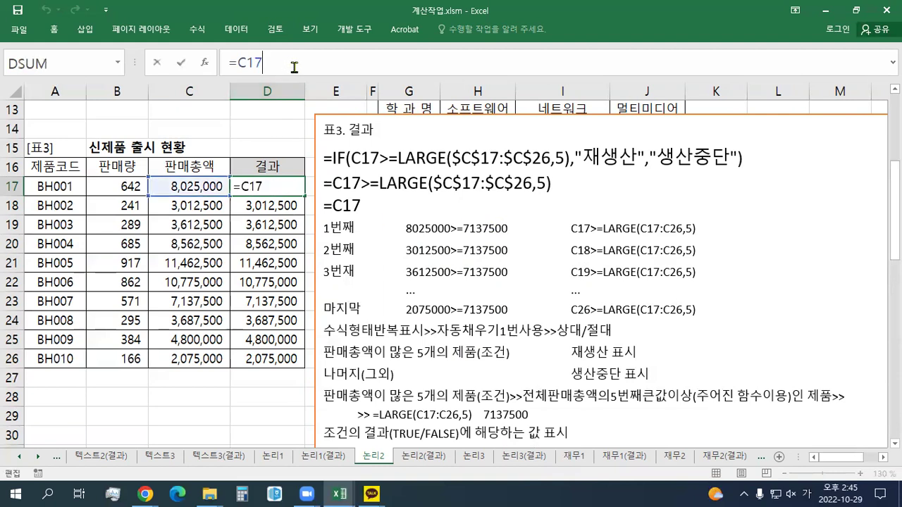
{"action": "type", "text": ">=LRAGE("}
{"action": "left_click_drag", "start_coordinate": [169, 190], "coordinate": [169, 354]}
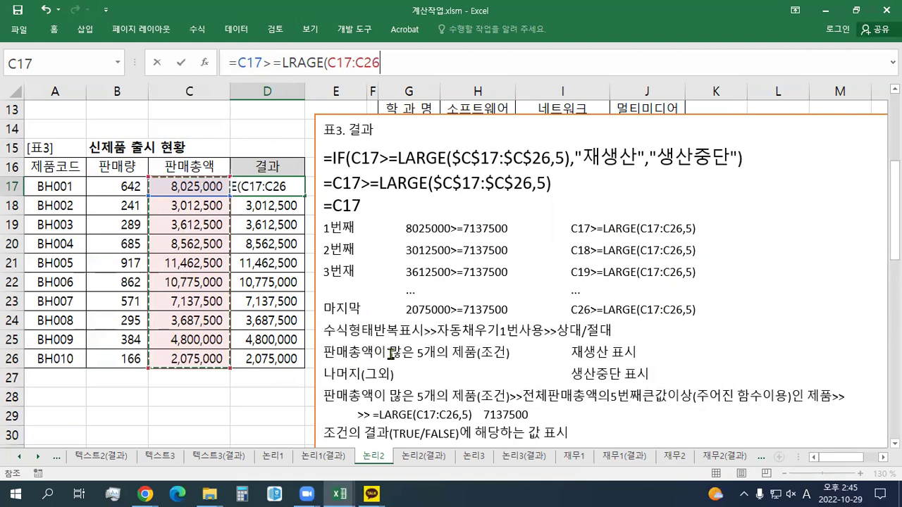
{"action": "key", "text": "F4"}
{"action": "type", "text": ",5"}
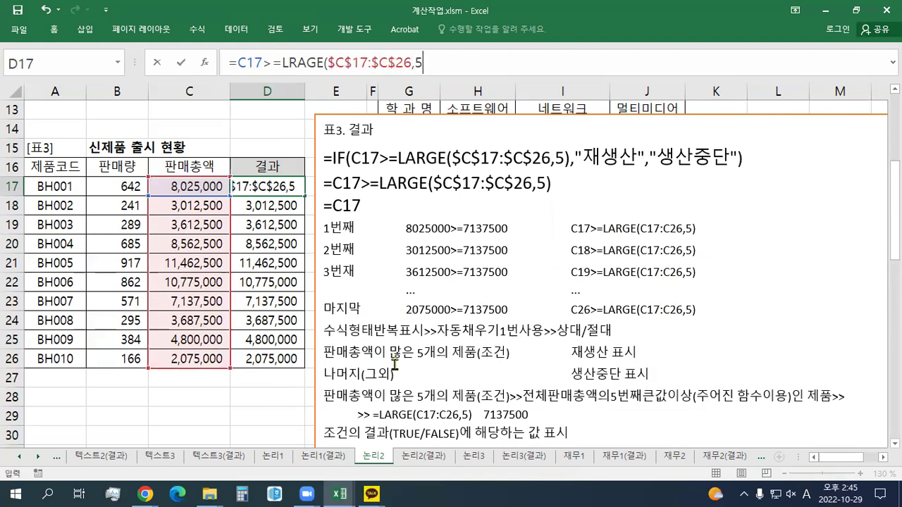
{"action": "type", "text": ")"}
{"action": "key", "text": "ctrl+Return"}
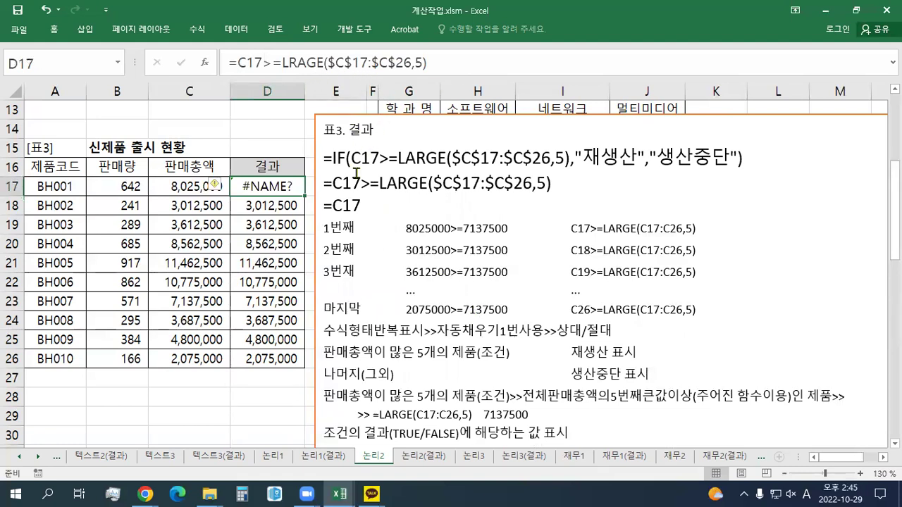
Step: Correct the misspelled function name in D17 to LARGE and fill the formula down to D26
{"action": "left_click", "coordinate": [307, 63]}
{"action": "key", "text": "BackSpace"}
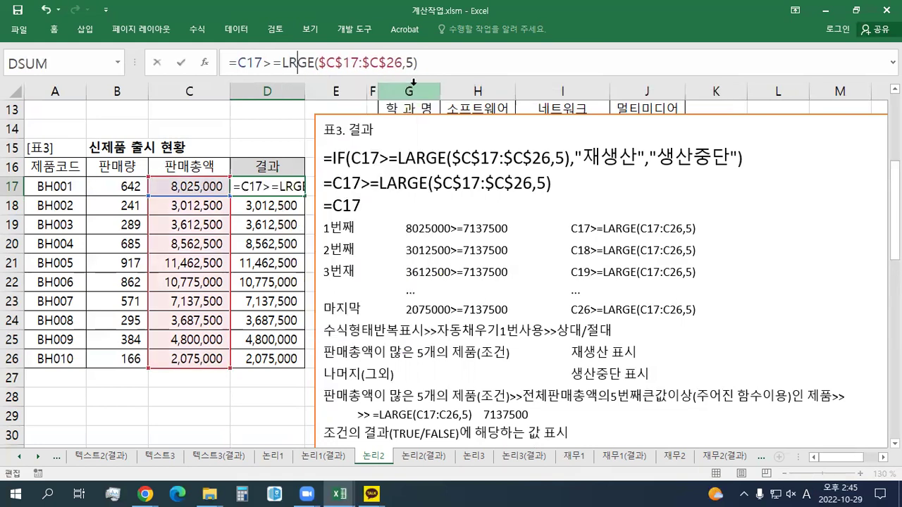
{"action": "type", "text": "A"}
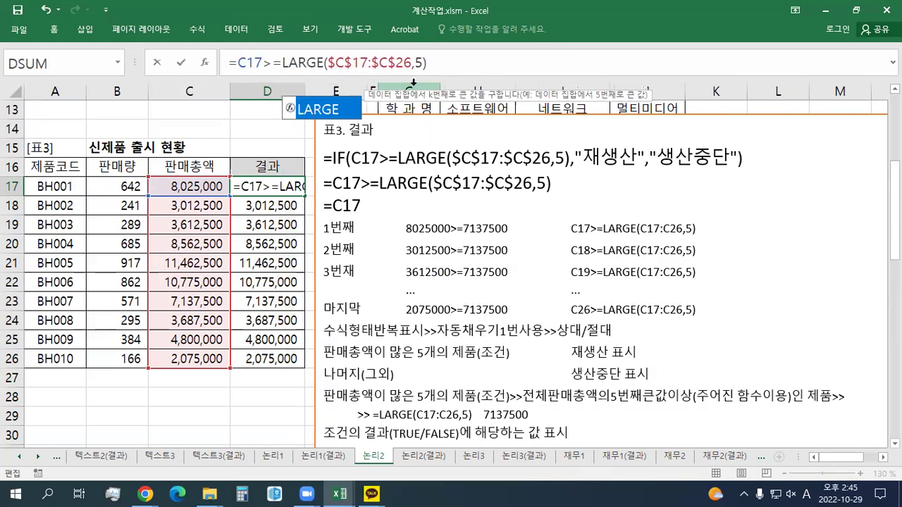
{"action": "key", "text": "Return"}
{"action": "key", "text": "Up"}
{"action": "left_click_drag", "start_coordinate": [304, 197], "coordinate": [307, 367]}
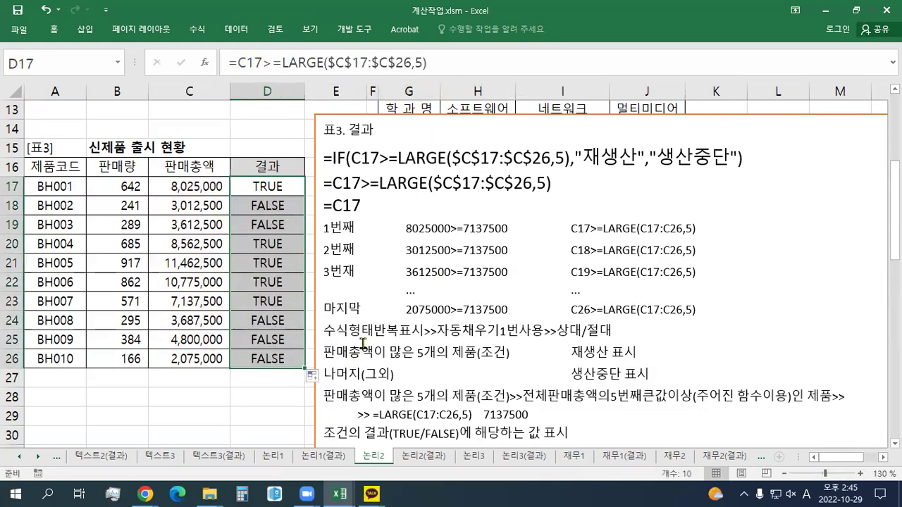
Step: Wrap D17's comparison in IF so it returns "재생산" when true and "생산중단" otherwise, and fill it down to D26
{"action": "left_click", "coordinate": [273, 185]}
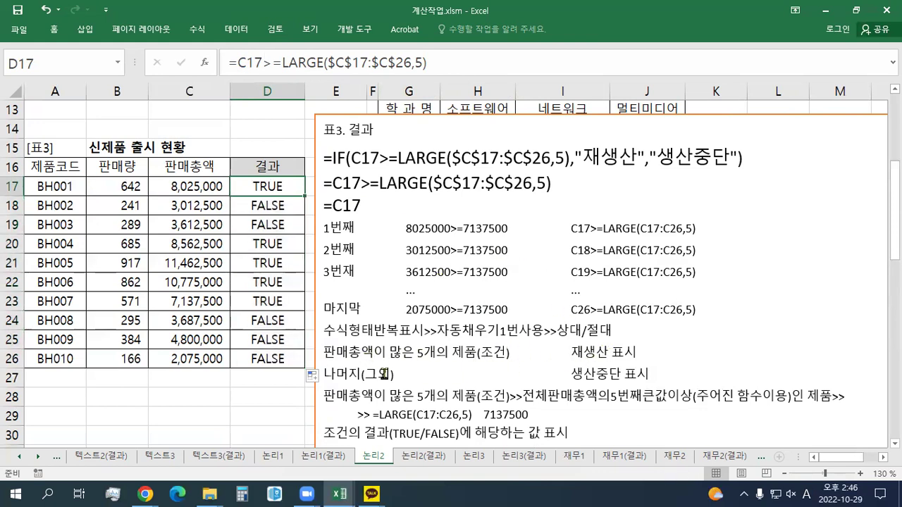
{"action": "double_click", "coordinate": [261, 190]}
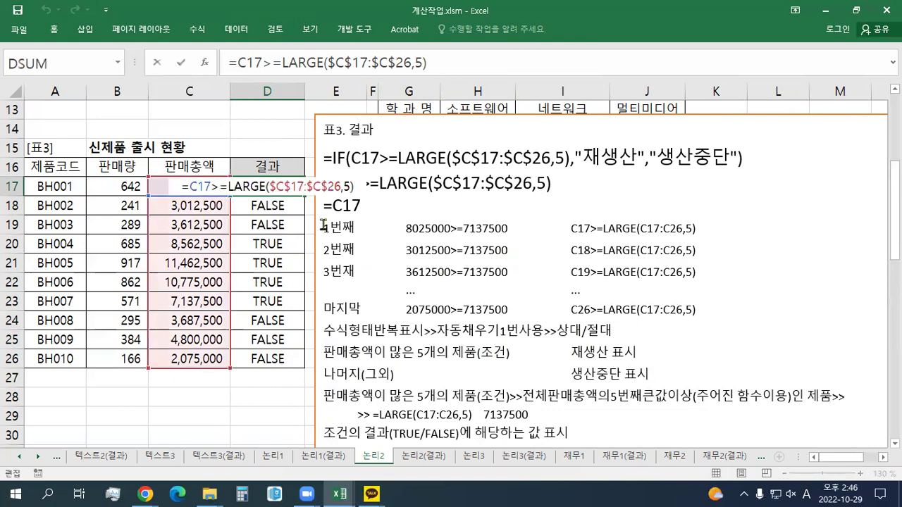
{"action": "type", "text": "IF("}
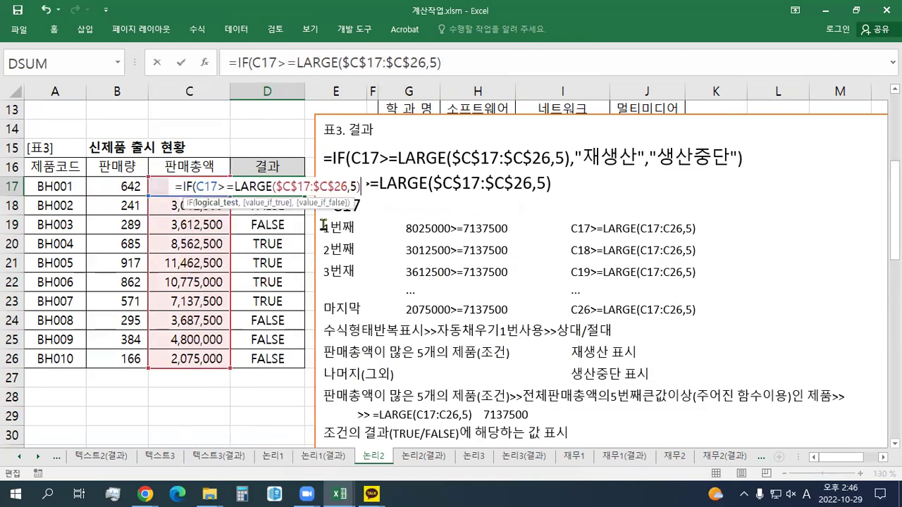
{"action": "type", "text": ",\"WOT"}
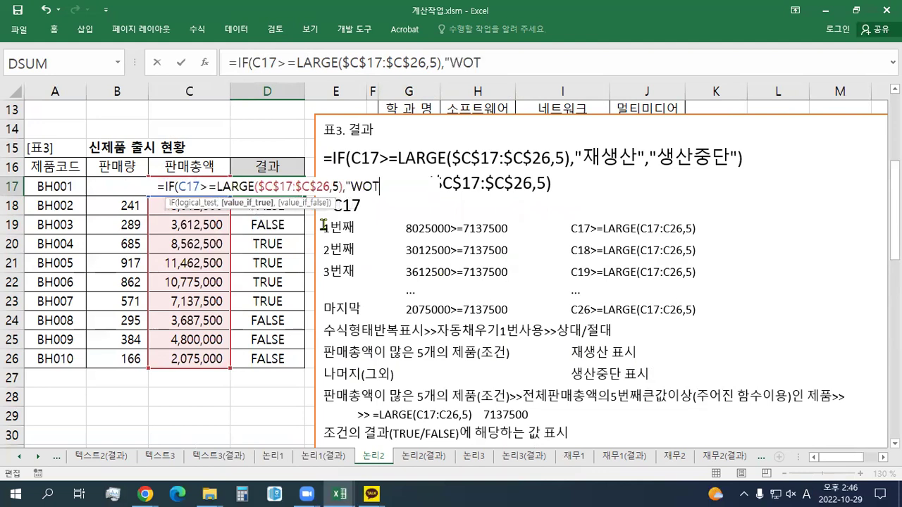
{"action": "key", "text": "BackSpace"}
{"action": "key", "text": "BackSpace"}
{"action": "type", "text": "재새"}
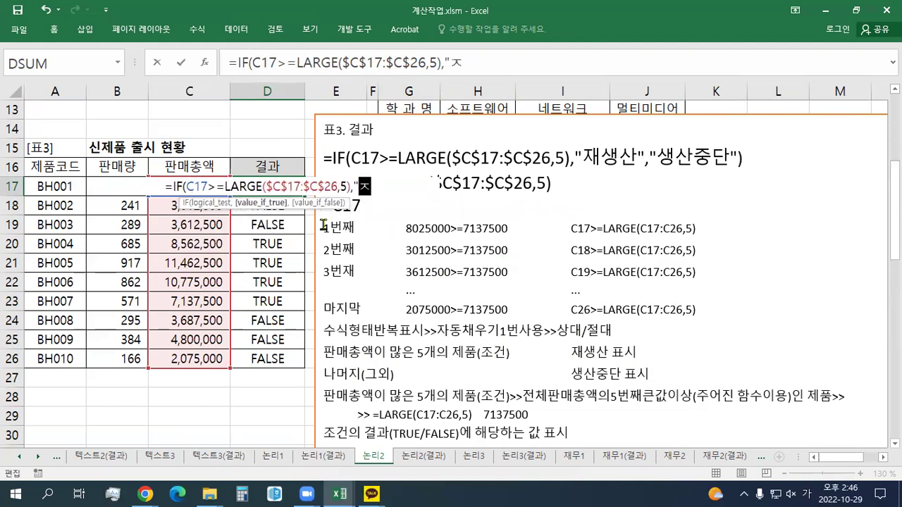
{"action": "type", "text": "생산"}
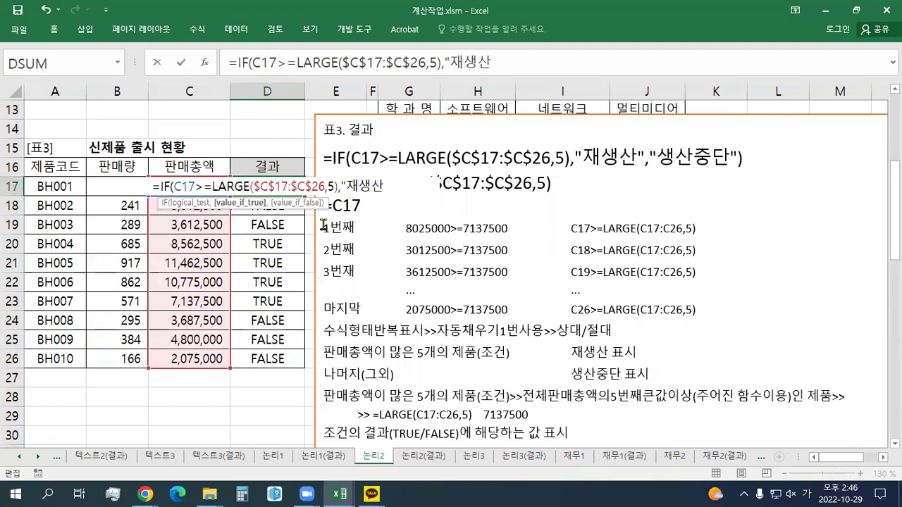
{"action": "type", "text": "\",\""}
{"action": "type", "text": "생산중단"}
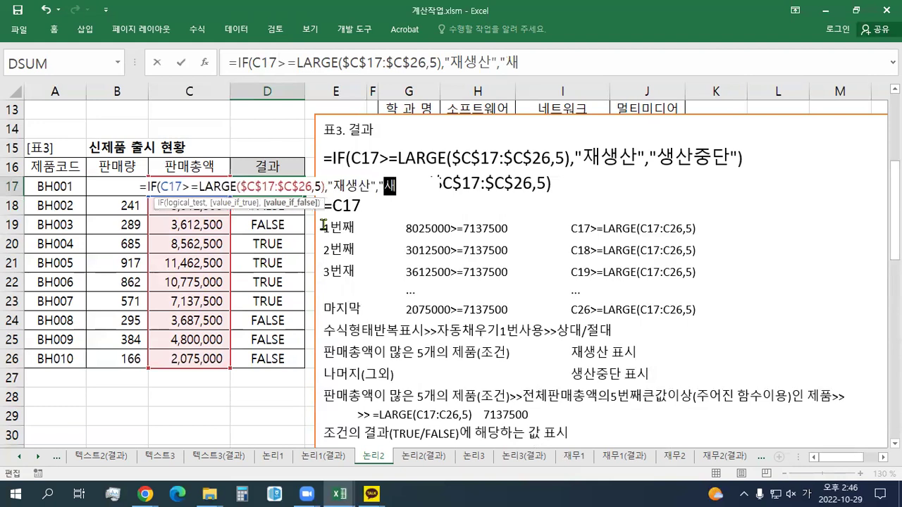
{"action": "type", "text": "\")"}
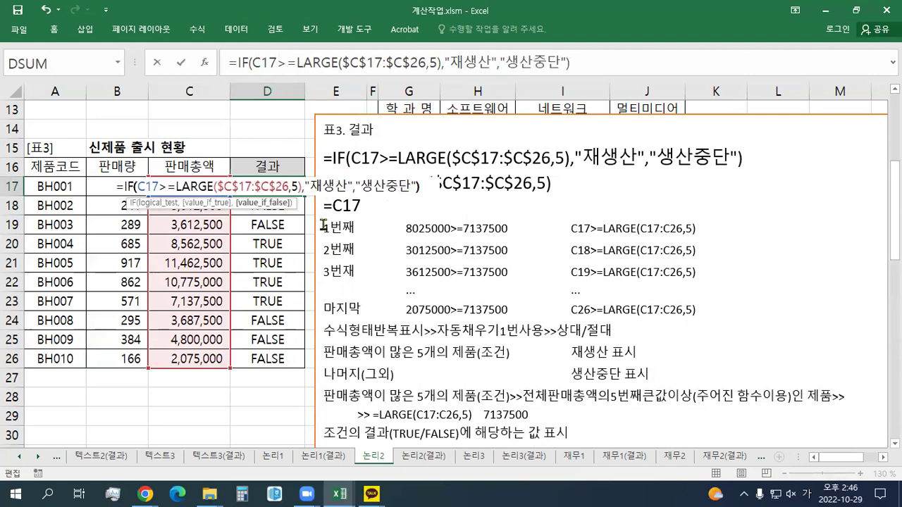
{"action": "key", "text": "Return"}
{"action": "key", "text": "Up"}
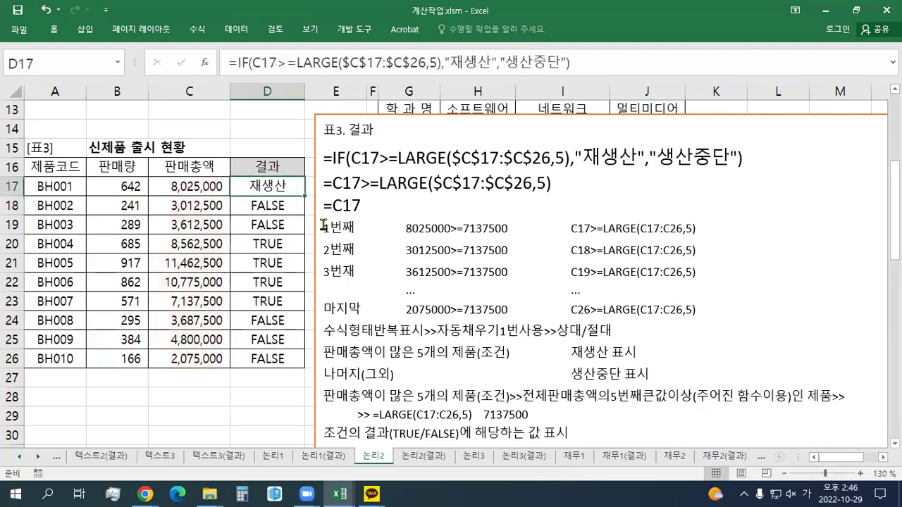
{"action": "left_click_drag", "start_coordinate": [304, 195], "coordinate": [295, 371]}
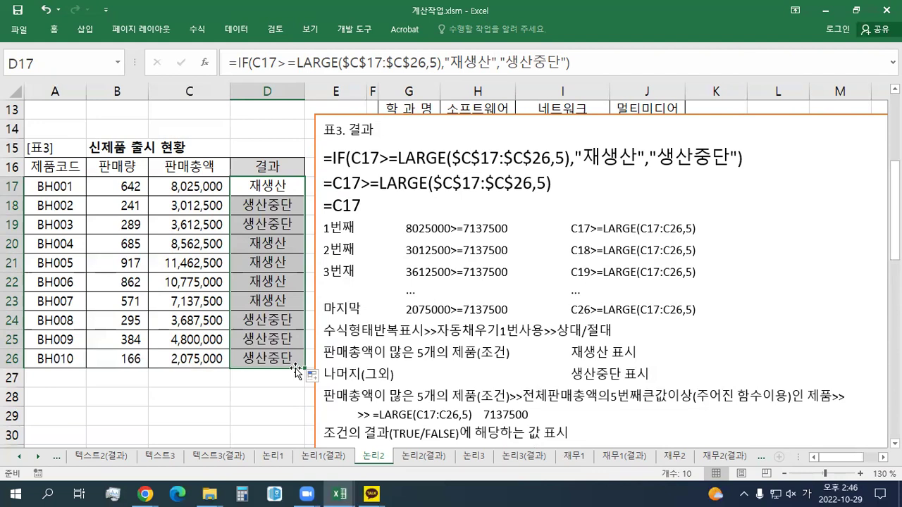
{"action": "left_click", "coordinate": [331, 373]}
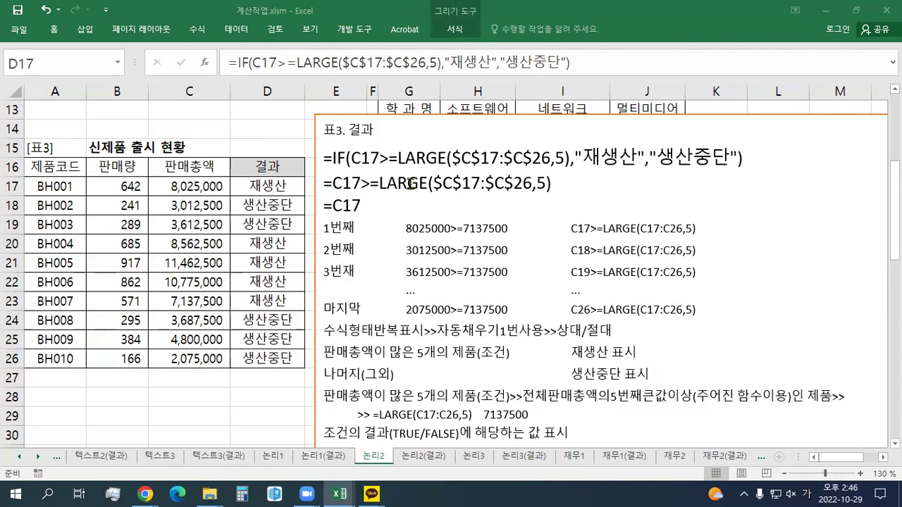
{"action": "left_click", "coordinate": [420, 184]}
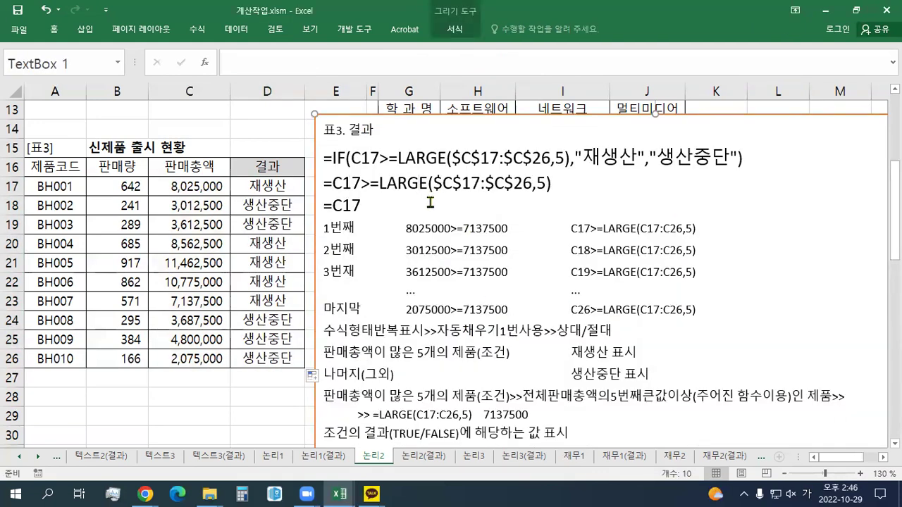
{"action": "left_click_drag", "start_coordinate": [378, 184], "coordinate": [419, 184]}
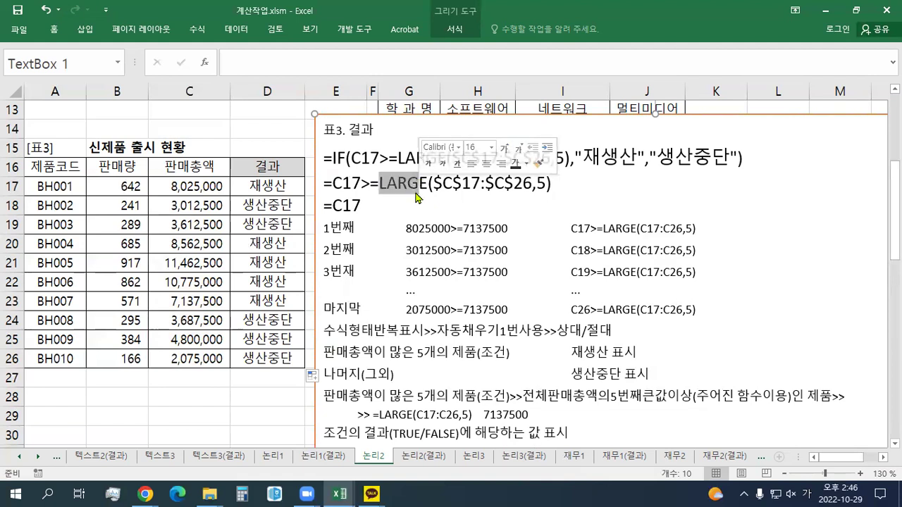
{"action": "left_click", "coordinate": [419, 184]}
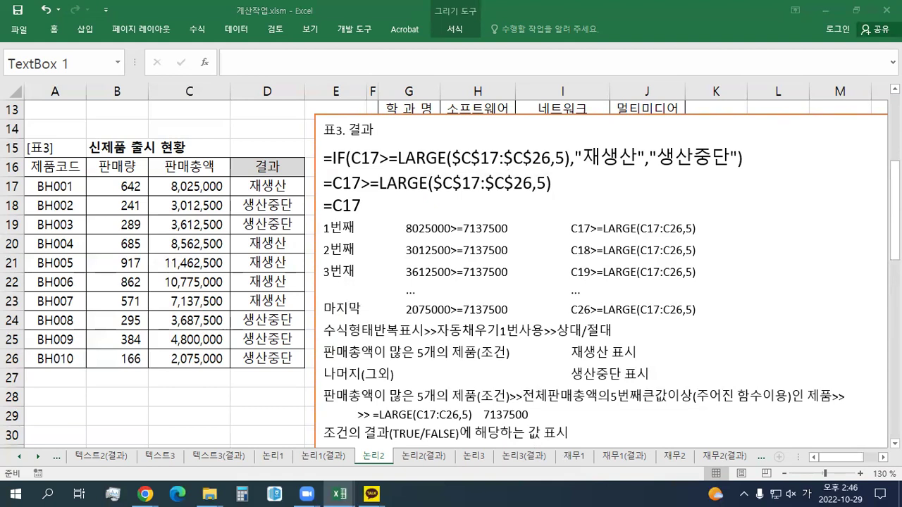
Step: Move the text box beside table 4's 점수 column and add the heading 표4. 점수 above 표3. 결과, separated by a blank line
{"action": "left_click", "coordinate": [377, 112]}
{"action": "left_click_drag", "start_coordinate": [377, 112], "coordinate": [814, 158]}
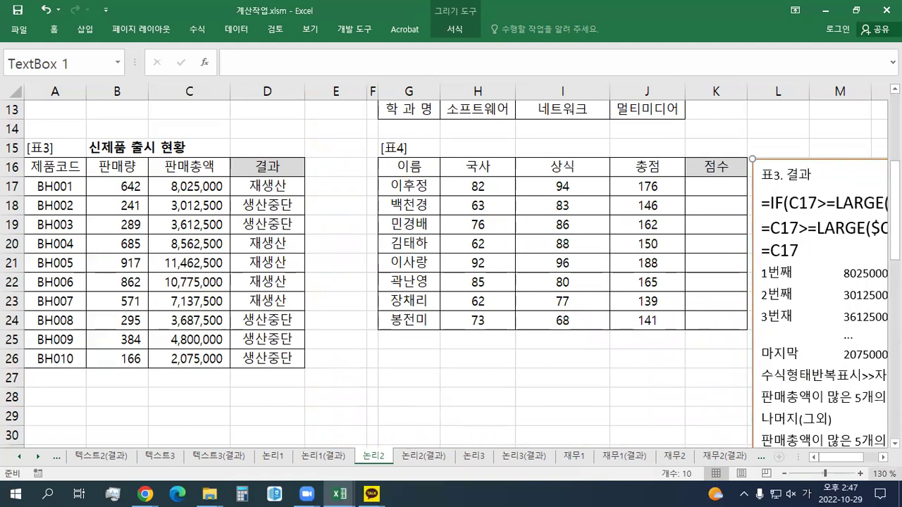
{"action": "scroll", "coordinate": [456, 272], "scroll_direction": "right", "scroll_amount": 5}
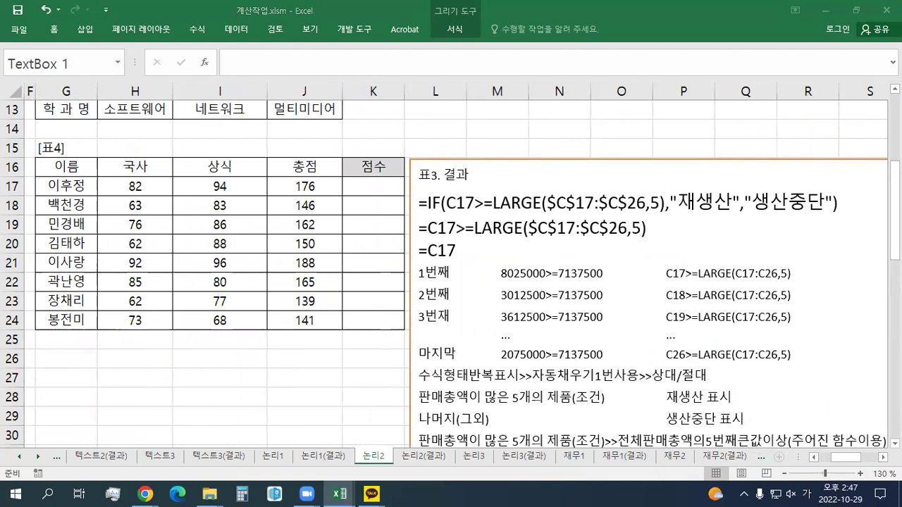
{"action": "left_click", "coordinate": [420, 175]}
{"action": "type", "text": "표4. 점수"}
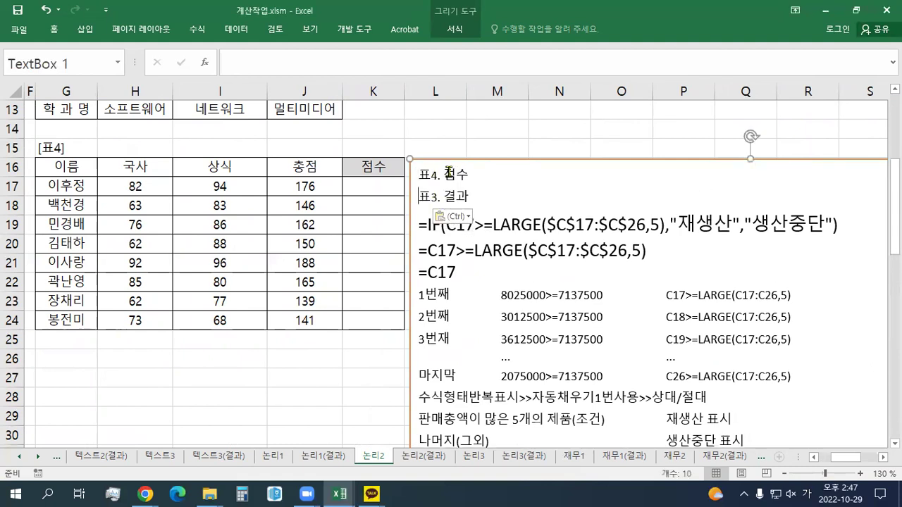
{"action": "key", "text": "Return"}
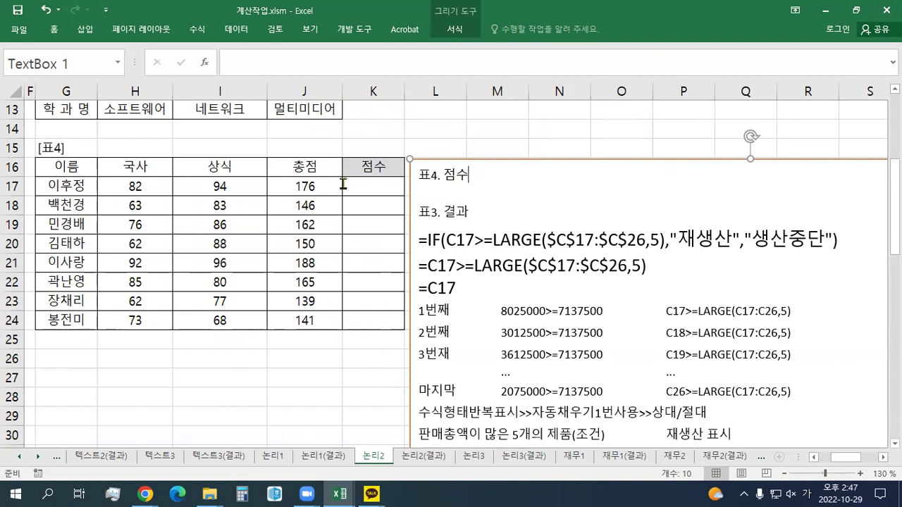
Step: Add notes under 표4. 점수 describing IF(논리_조건,값_TRUE,값_FALSE), MAX(숫자_범위) and MIN(숫자_범위), leaving one blank line before 표3. 결과
{"action": "key", "text": "Return"}
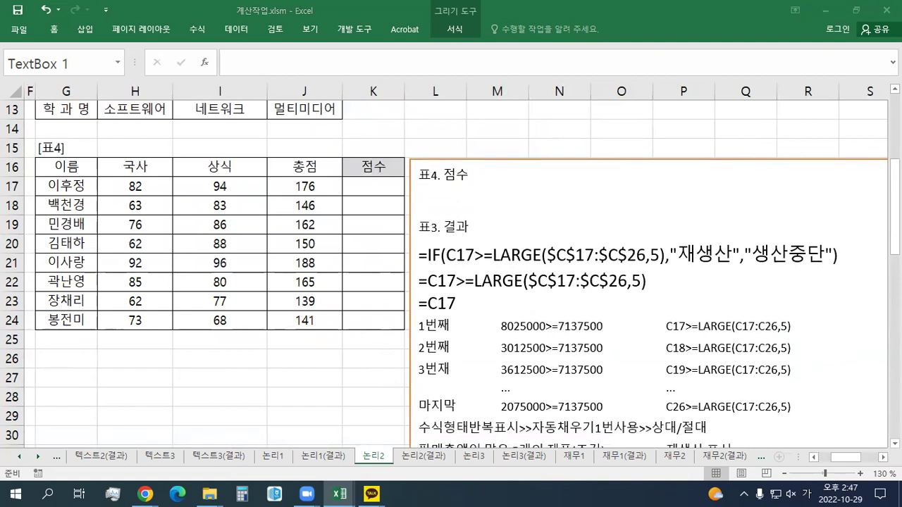
{"action": "left_click", "coordinate": [439, 194]}
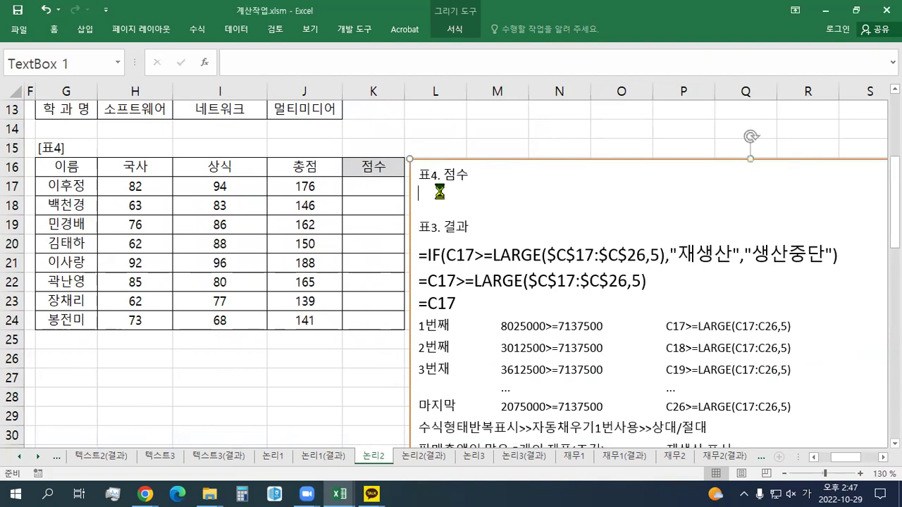
{"action": "type", "text": "조건의 결과(TRUE/FALSE)에 해당하는 값 표시 IF(논리_조건,값_TRUE,값_FALSE) 최대값(첫번째 큰값) 표시 MAX(숫자_범위) 최소값(첫번째 작은값) 표시 MIN(숫자_범위)"}
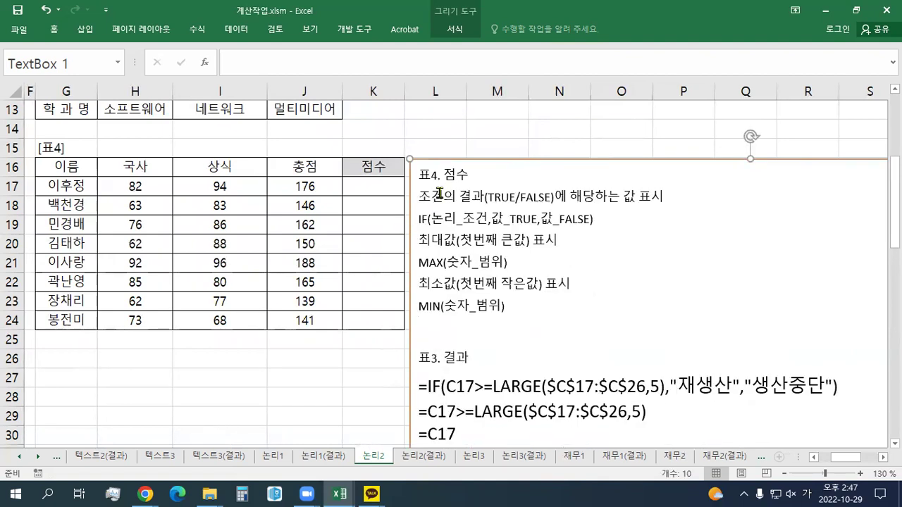
{"action": "key", "text": "BackSpace"}
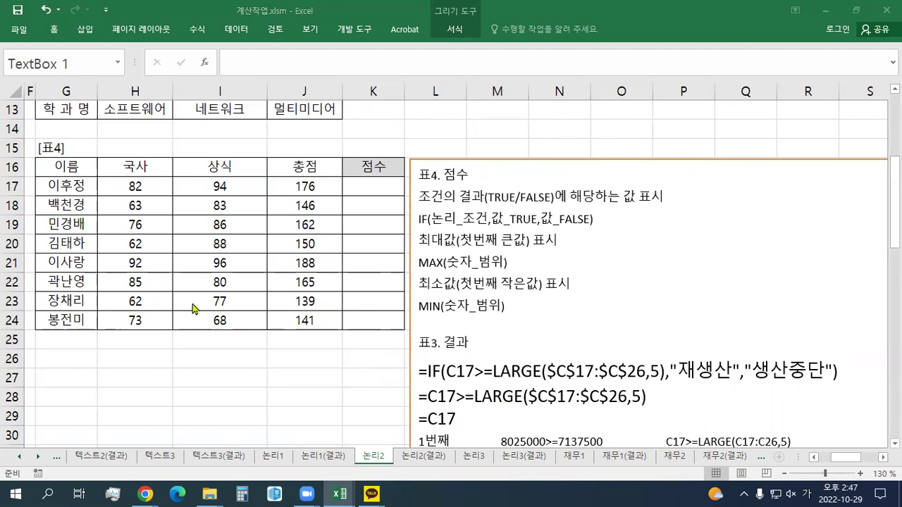
Step: Insert the task analysis under 표4. 점수: =MAX(J17:J24), =MIN(J17:J24), and the conditions for 최고점수, 최저점수 and 공백(문자), without a trailing blank line
{"action": "left_click", "coordinate": [488, 176]}
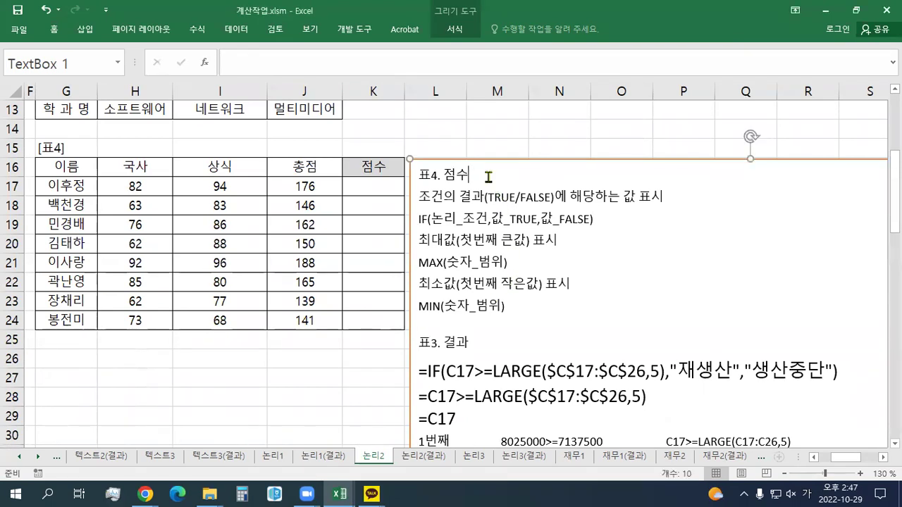
{"action": "key", "text": "Return"}
{"action": "type", "text": "총점이 가장 높은 사람(전체총점의 최대값)\t=MAX(J17:J24) 총점이 가장 낮은 사람(전체총점의 최소값)\t=MIN(J17:J24) 총점이 가장 높은 사람\t최고점수 표시 총점이 가장 낮은 사람\t최저점수 표시 그외,나머지\t공백(문자) 표시"}
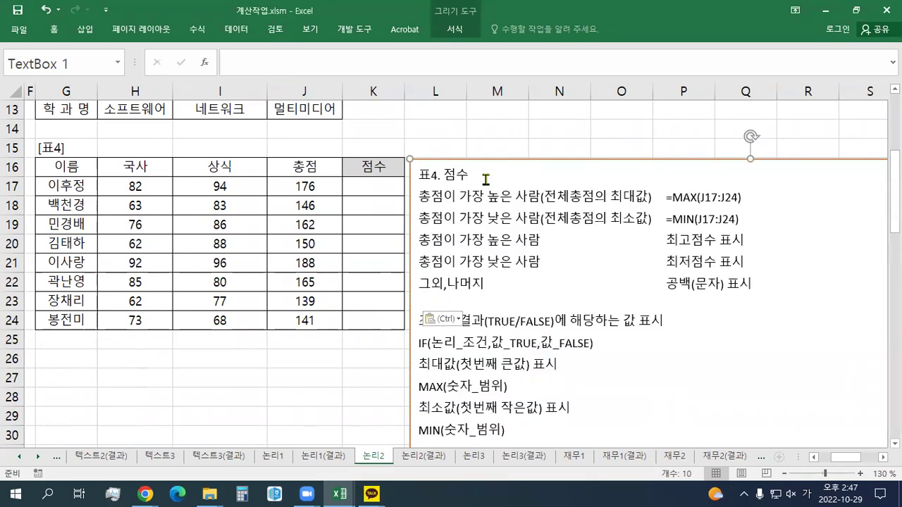
{"action": "key", "text": "Delete"}
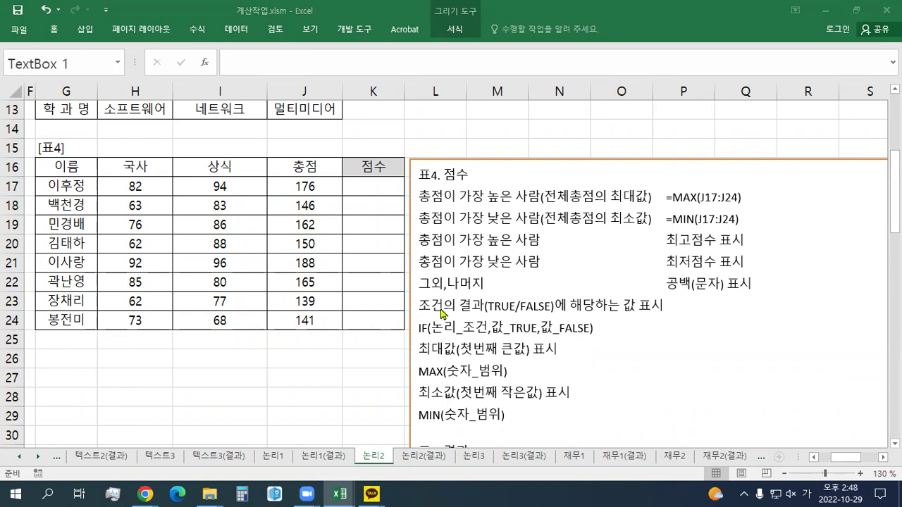
Step: Repeat the 전체총점 최대값 =MAX(J17:J24) and 최소값 =MIN(J17:J24) lines below the 그외,나머지 line
{"action": "left_click", "coordinate": [471, 176]}
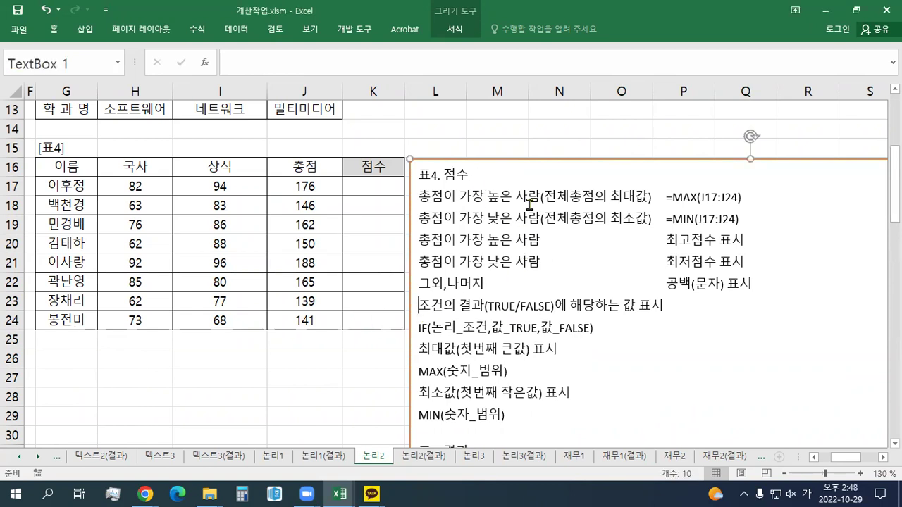
{"action": "left_click", "coordinate": [775, 282]}
{"action": "key", "text": "Return"}
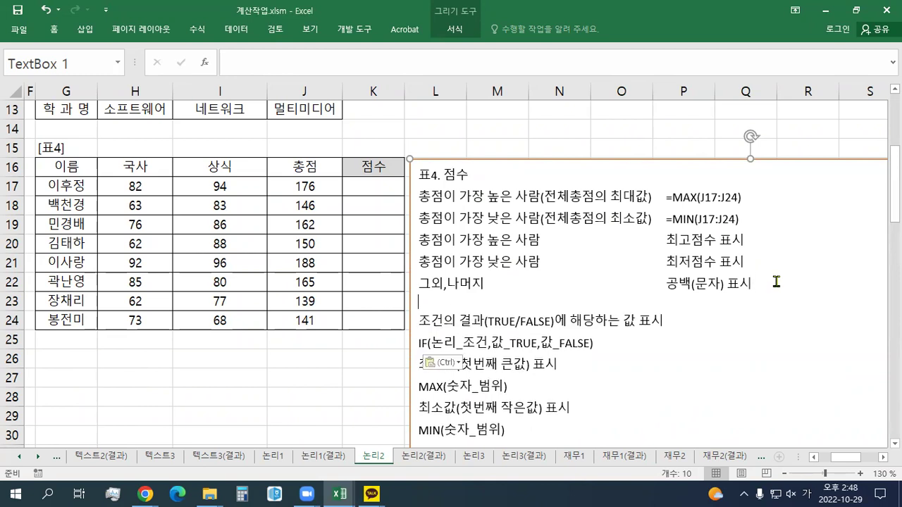
{"action": "type", "text": "총점이 가장 높은 사람(전체총점의 최대값)\t=MAX(J17:J24) 총점이 가장 낮은 사람(전체총점의 최소값)\t=MIN(J17:J24)"}
{"action": "key", "text": "Delete"}
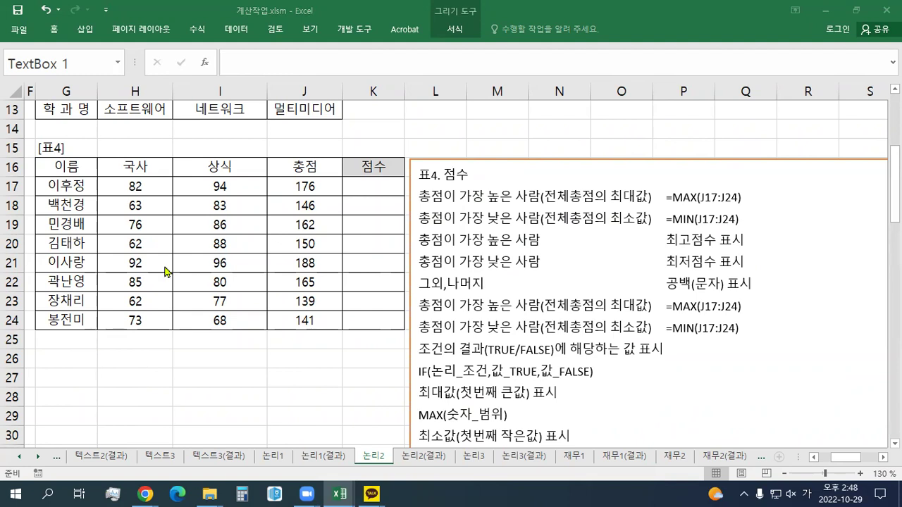
Step: Replace the MAX and MIN lines under the heading with the autofill note and J17 to J24 comparisons, and delete the repeated lines below 그외,나머지
{"action": "left_click", "coordinate": [521, 267]}
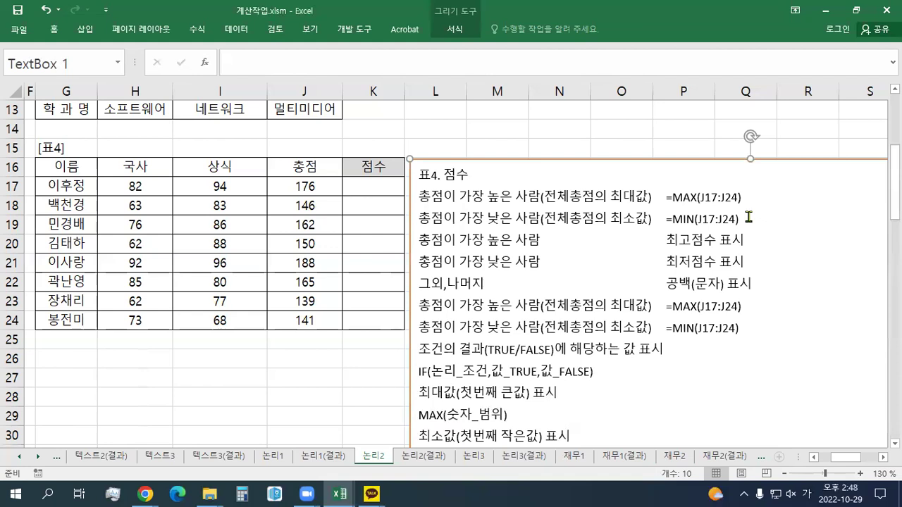
{"action": "left_click_drag", "start_coordinate": [744, 219], "coordinate": [355, 203]}
{"action": "type", "text": "수식형태반복표시>>자동채우기1번사용>>상대/절대 총점=전체총점의 최대값\t총점=전체총점의 최소값 =J17=MAX(J17:J24)\t=J17=MIN(J17:J24) =J18=MAX(J17:J24)\t=J18=MIN(J17:J24) ...\t... =J24=MAX(J17:J24)\t=J24=MIN(J17:J24)"}
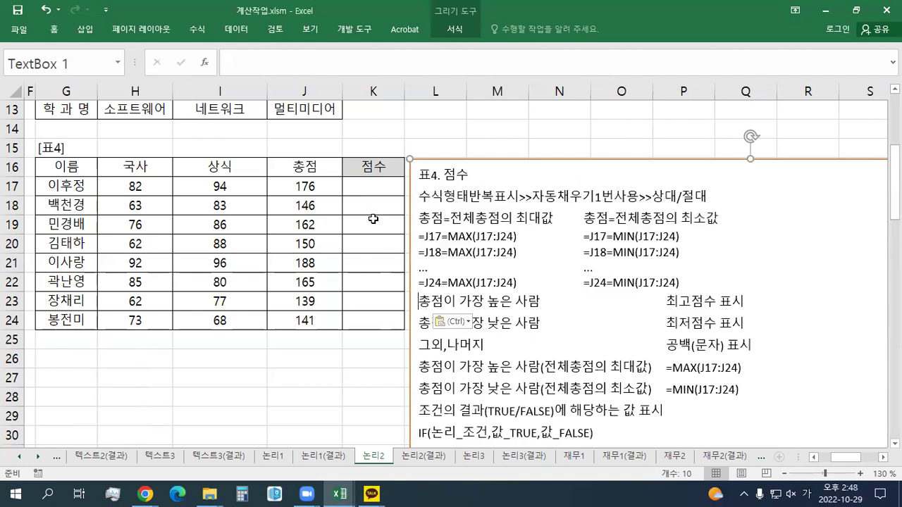
{"action": "left_click_drag", "start_coordinate": [755, 393], "coordinate": [427, 360]}
{"action": "key", "text": "Delete"}
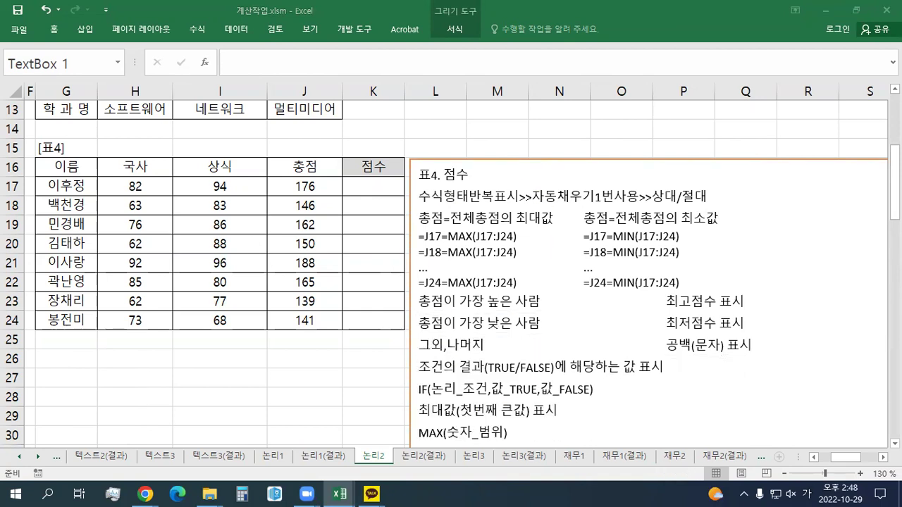
Step: Insert the line =IF(J17=MAX($J$17:$J$24),"최고점수",IF(J17=MIN($J$17:$J$24),"최저점수"," ")) directly under the 표4. 점수 heading
{"action": "left_click", "coordinate": [419, 195]}
{"action": "type", "text": "수식형태반복표시>>자동채우기1번사용>>상대/절대"}
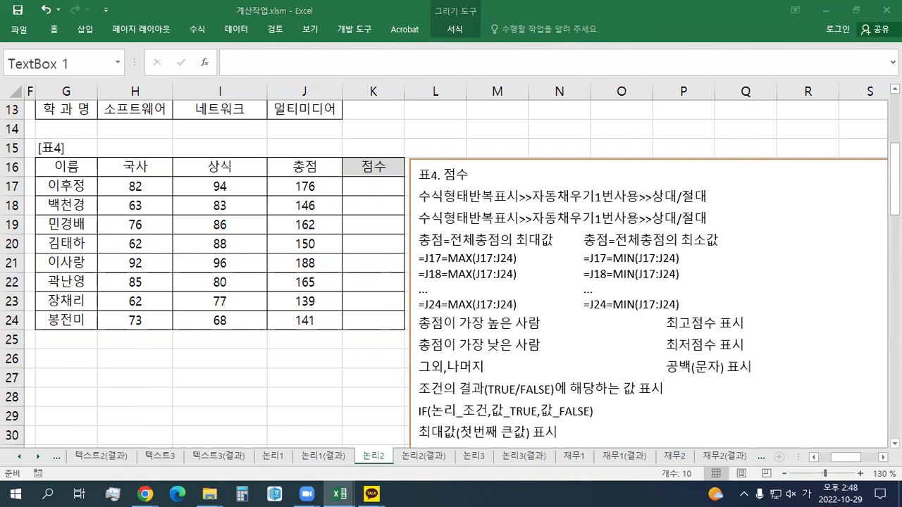
{"action": "left_click", "coordinate": [511, 195]}
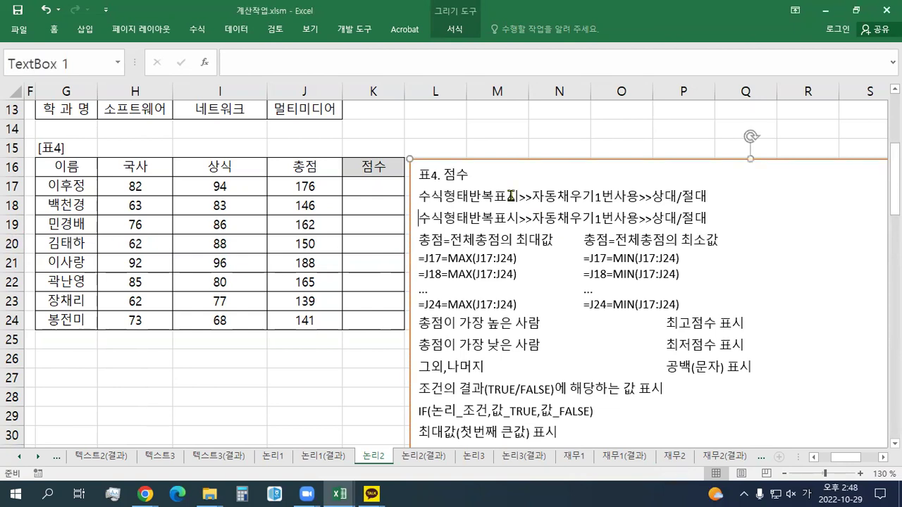
{"action": "double_click", "coordinate": [512, 198]}
{"action": "type", "text": "=IF(J17=MAX($J$17:$J$24),\"최고점수\",IF(J17=MIN($J$17:$J$24),\"최저점수\",\" \"))"}
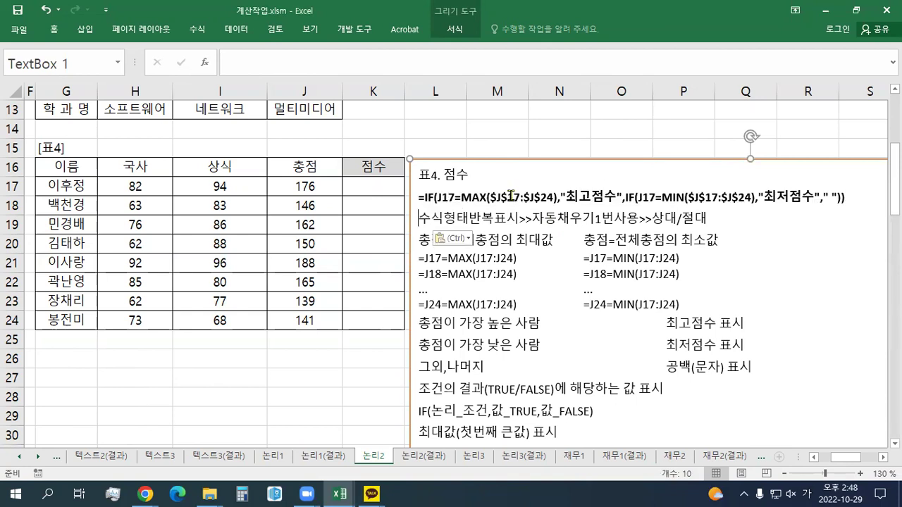
Step: Enlarge the nested IF formula line in the text box to font size 16
{"action": "left_click", "coordinate": [459, 242]}
{"action": "left_click", "coordinate": [465, 270]}
{"action": "triple_click", "coordinate": [476, 199]}
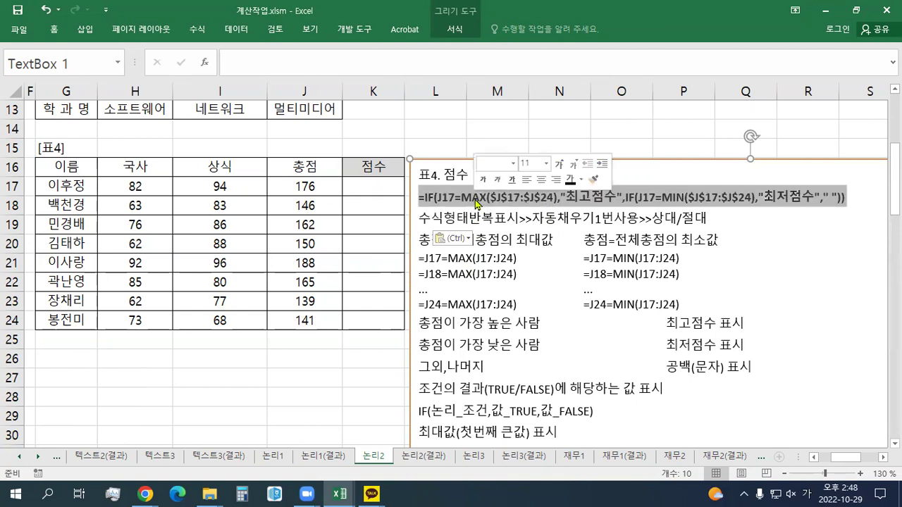
{"action": "left_click", "coordinate": [558, 169]}
{"action": "left_click", "coordinate": [558, 169]}
{"action": "left_click", "coordinate": [557, 169]}
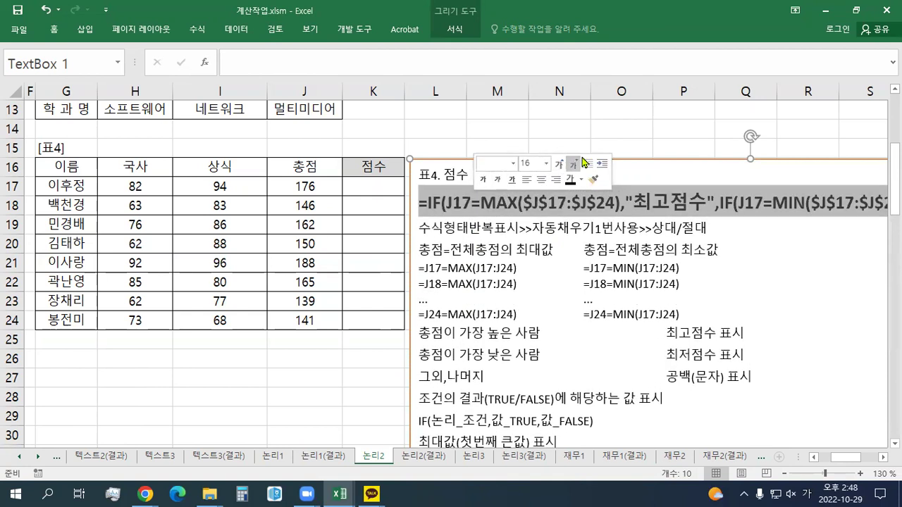
Step: Move the text box below table 4 so the whole nested IF formula fits in view
{"action": "left_click_drag", "start_coordinate": [626, 157], "coordinate": [325, 330]}
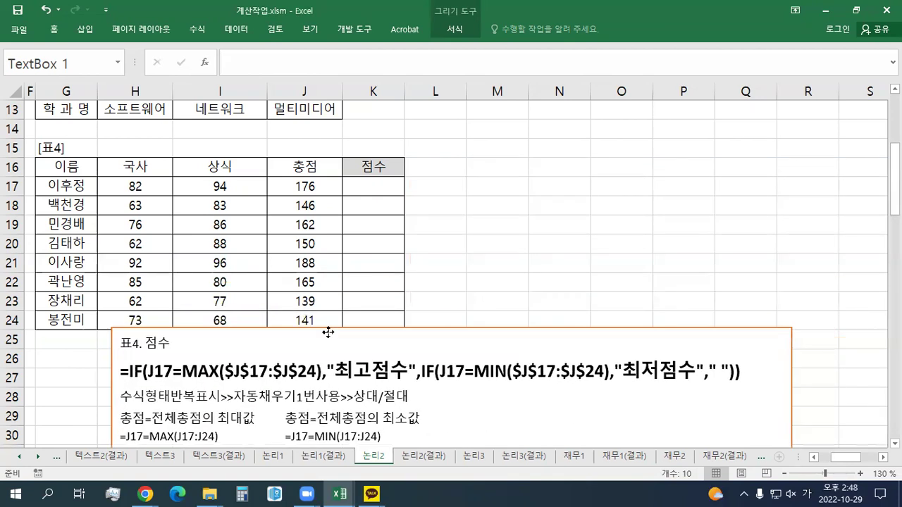
{"action": "scroll", "coordinate": [510, 359], "scroll_direction": "down", "scroll_amount": 1}
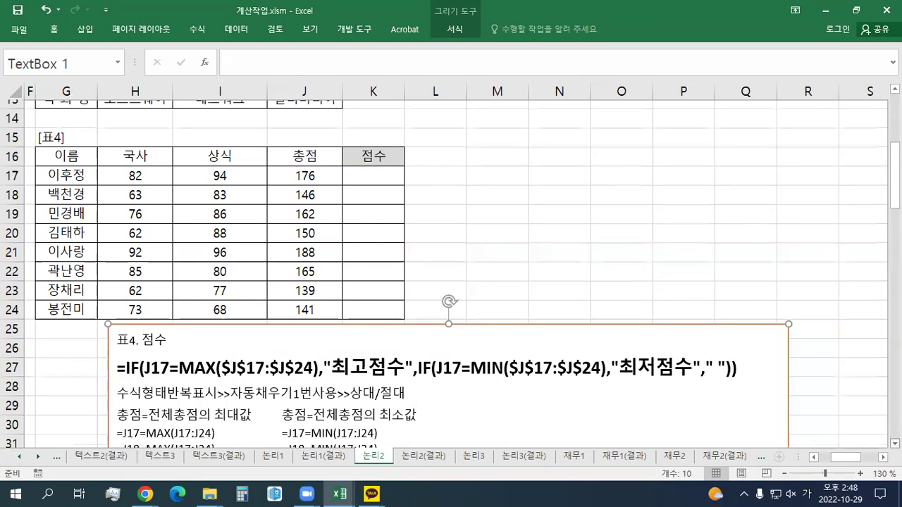
{"action": "scroll", "coordinate": [548, 340], "scroll_direction": "down", "scroll_amount": 1}
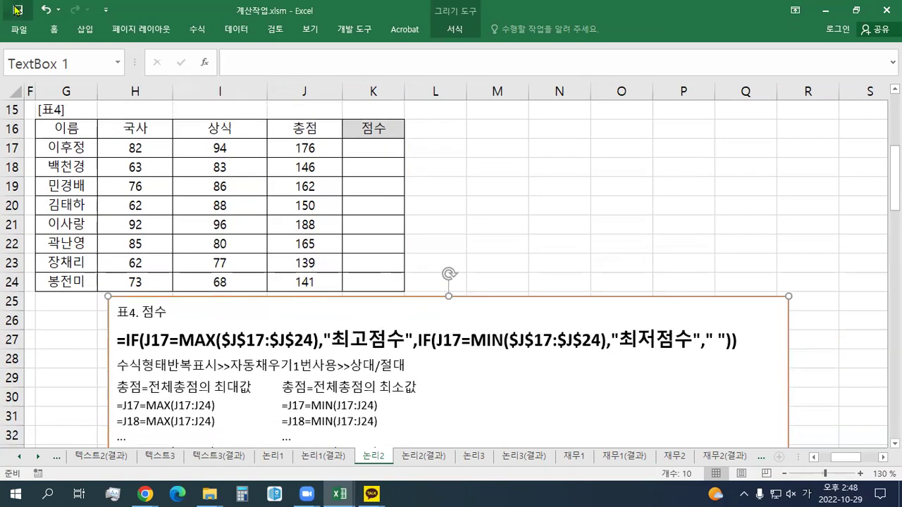